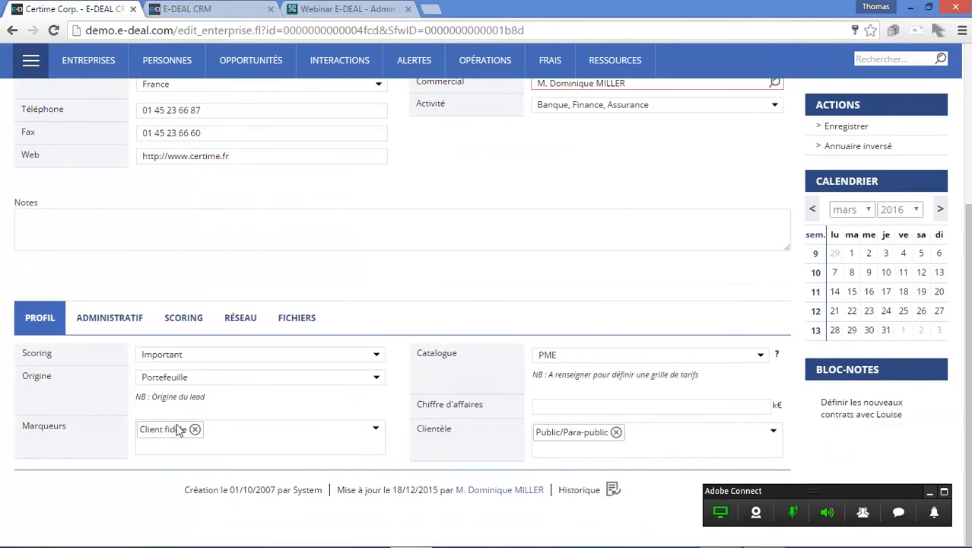
- Add the Référence utilisable marker to the company's Marqueurs field, then remove it again
{"action": "left_click", "coordinate": [376, 428]}
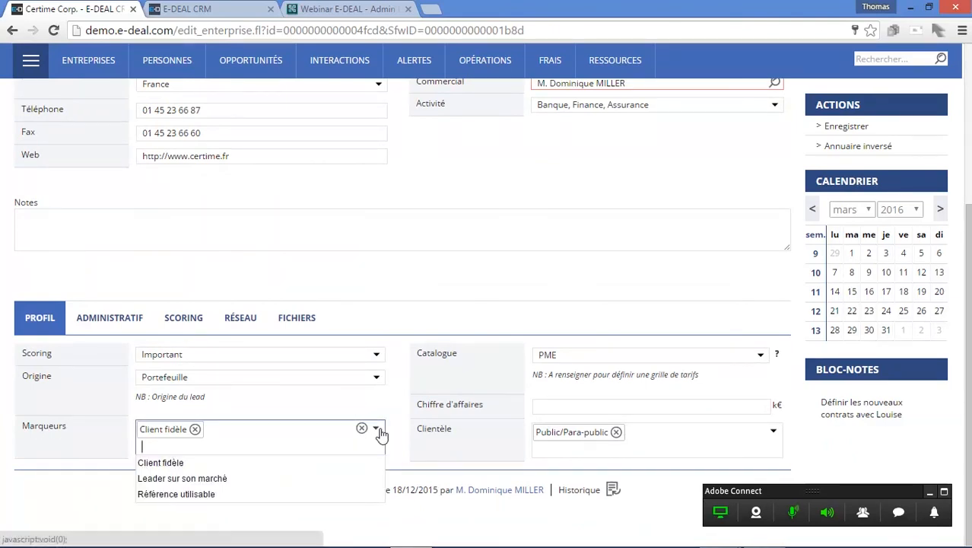
{"action": "left_click", "coordinate": [288, 493]}
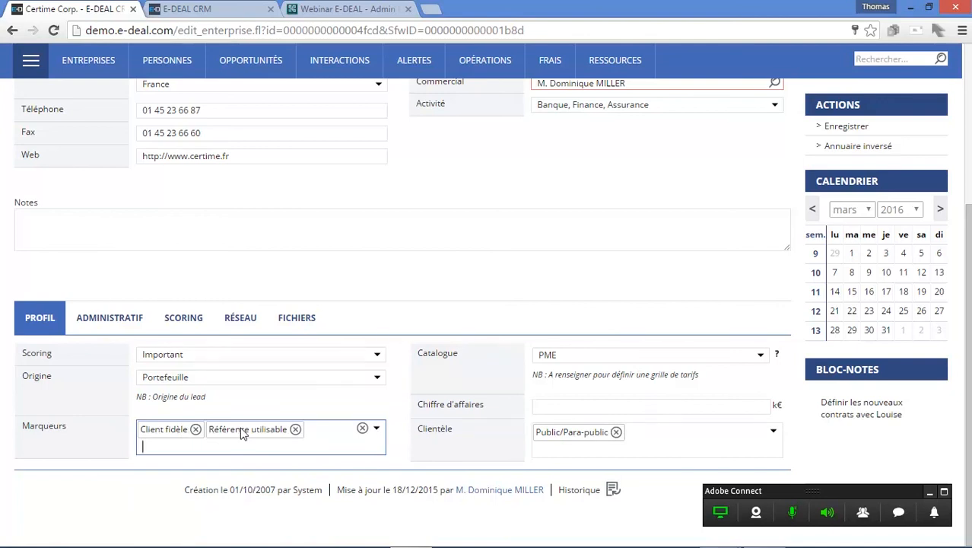
{"action": "left_click", "coordinate": [377, 429]}
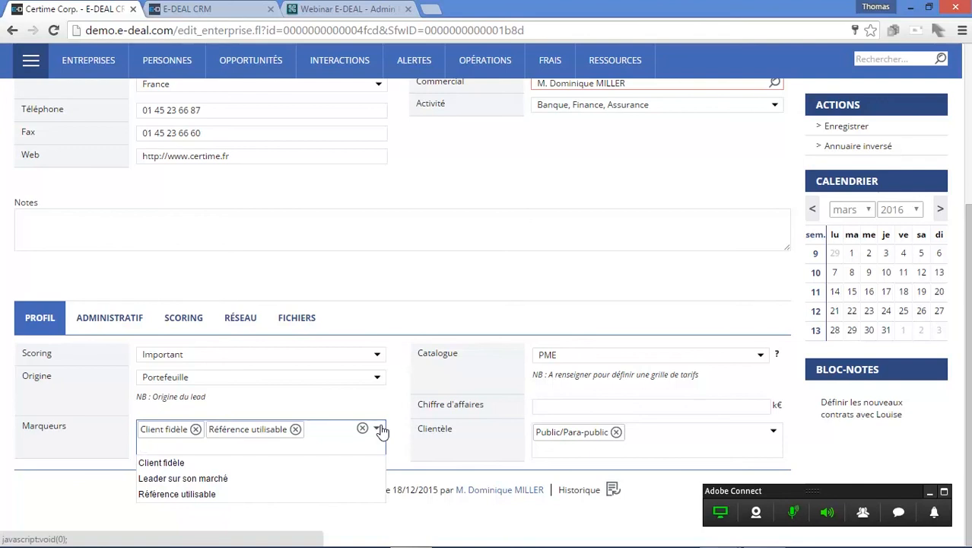
{"action": "left_click", "coordinate": [379, 429]}
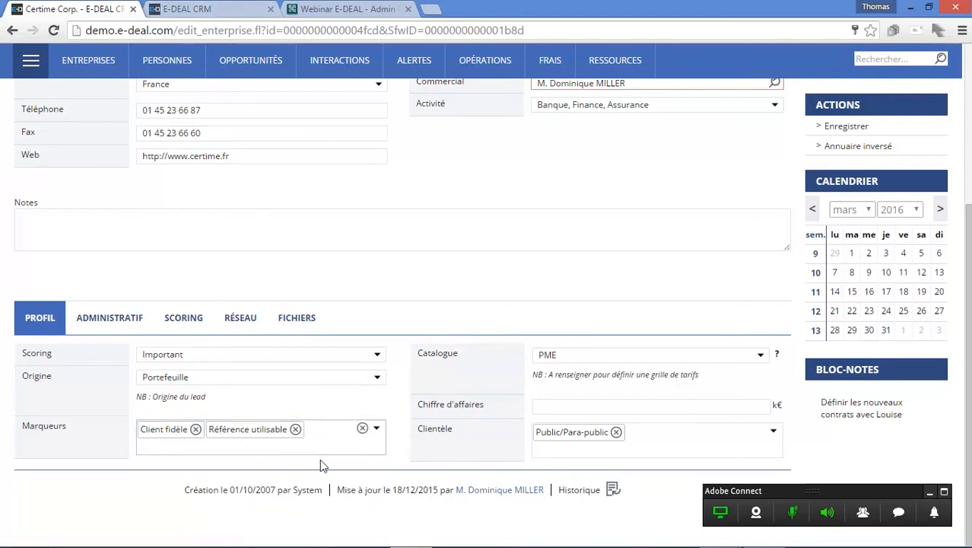
{"action": "left_click", "coordinate": [376, 429]}
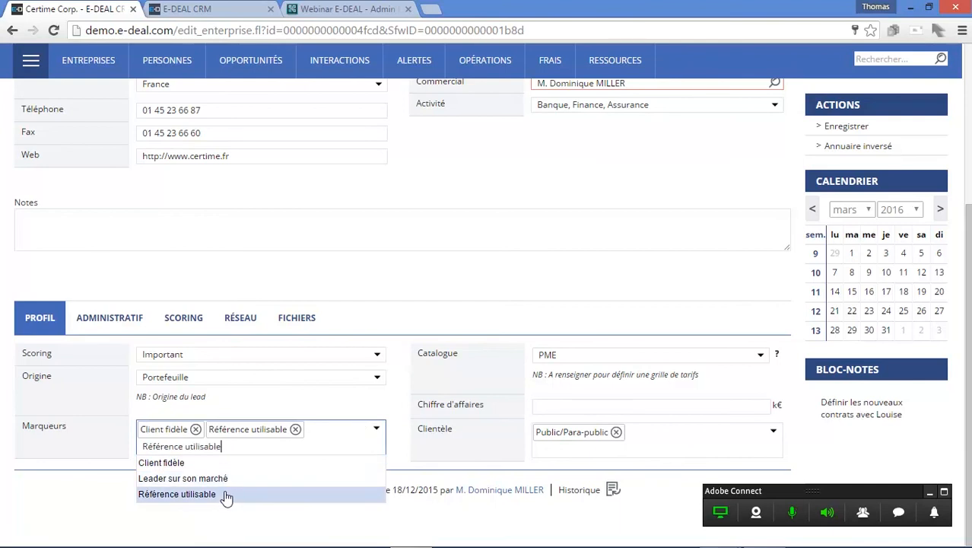
{"action": "left_click", "coordinate": [226, 494]}
{"action": "left_click", "coordinate": [295, 429]}
{"action": "left_click", "coordinate": [375, 428]}
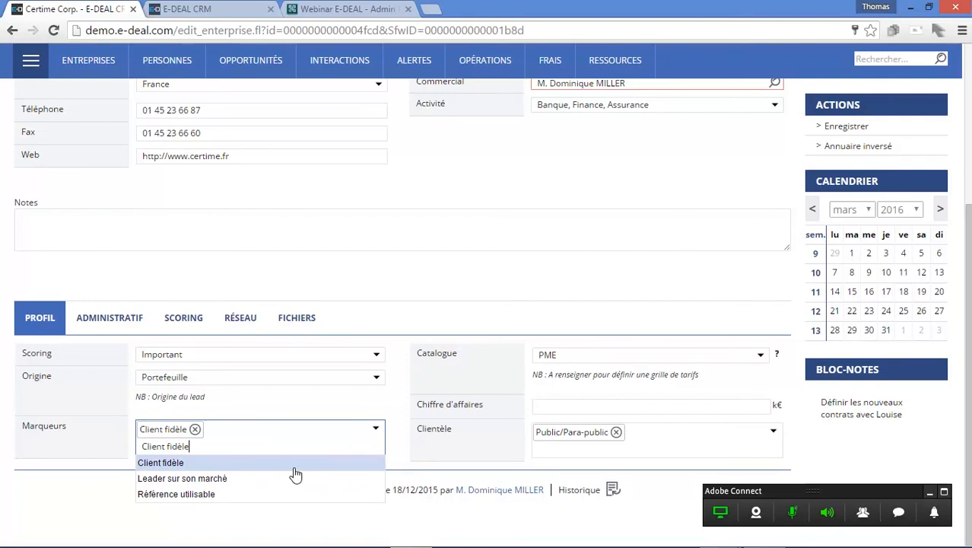
- Open the Autodisplays list for Entreprise objects in the administration tab
{"action": "left_click", "coordinate": [190, 9]}
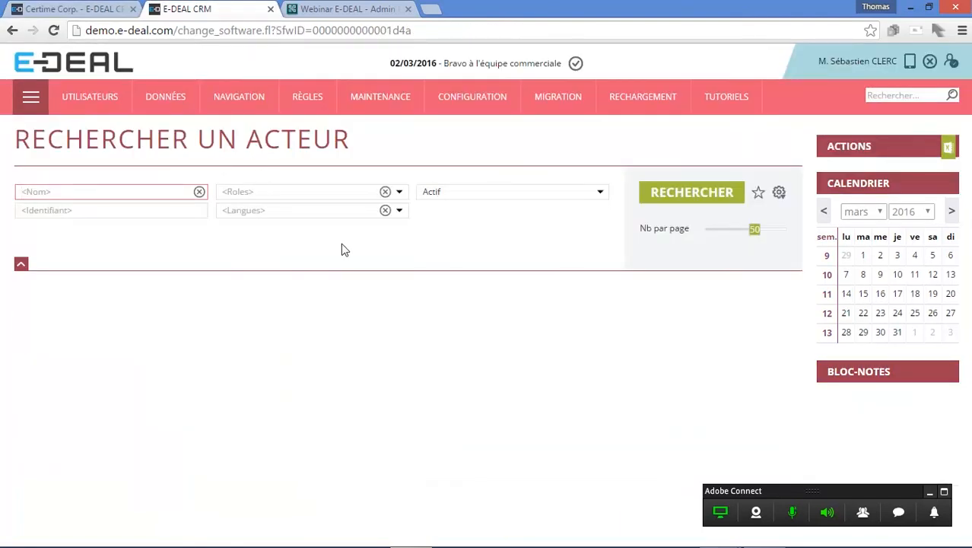
{"action": "left_click", "coordinate": [260, 101]}
{"action": "left_click", "coordinate": [248, 193]}
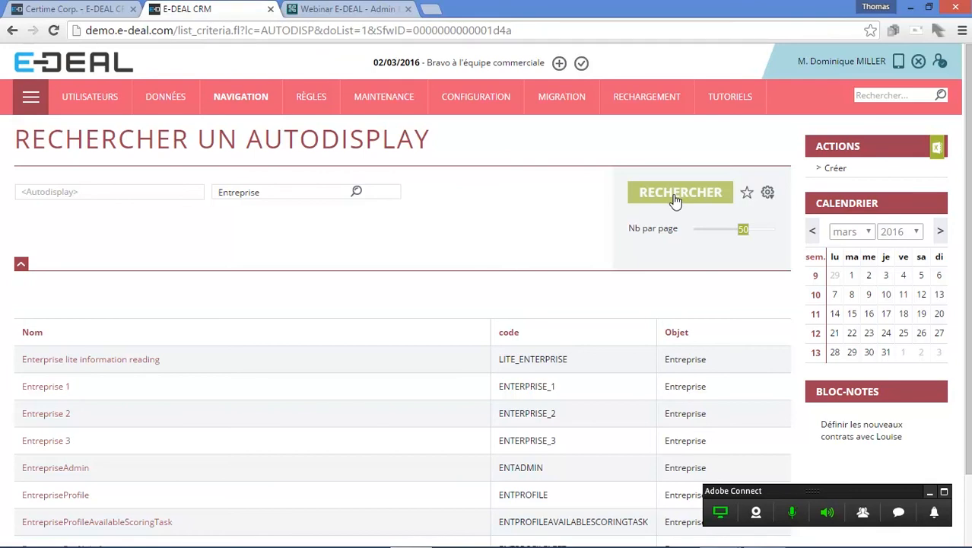
- Open the EntrepriseProfile autodisplay and show its list of fields
{"action": "left_click", "coordinate": [96, 10]}
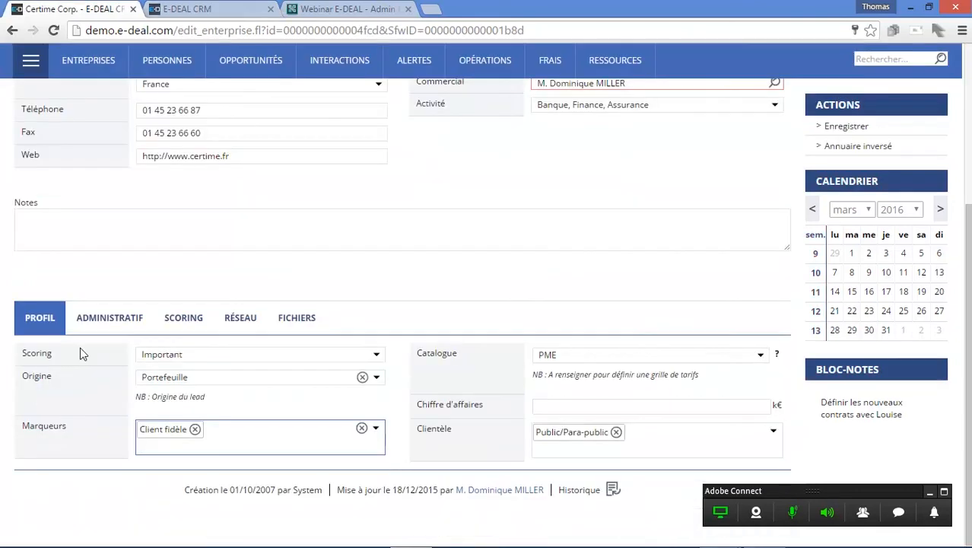
{"action": "left_click", "coordinate": [193, 10]}
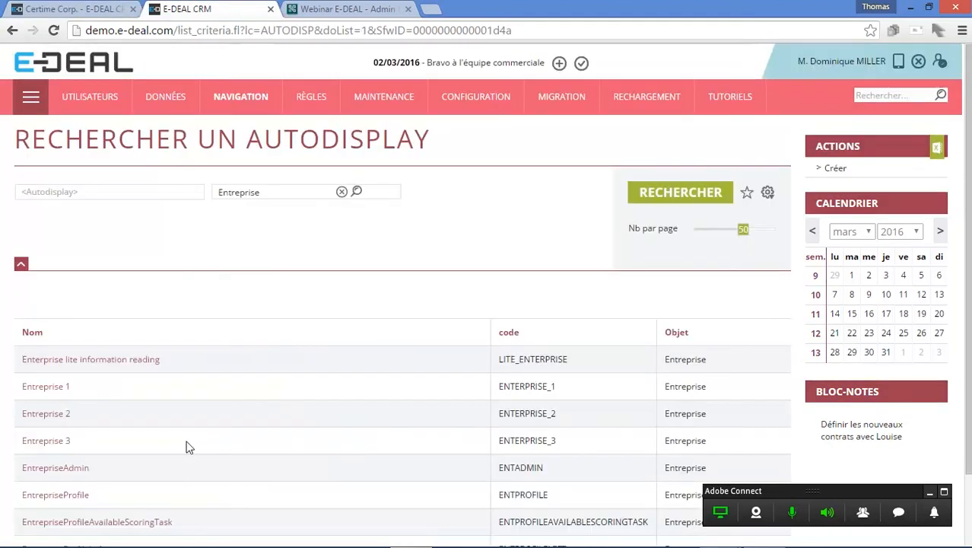
{"action": "left_click", "coordinate": [75, 495]}
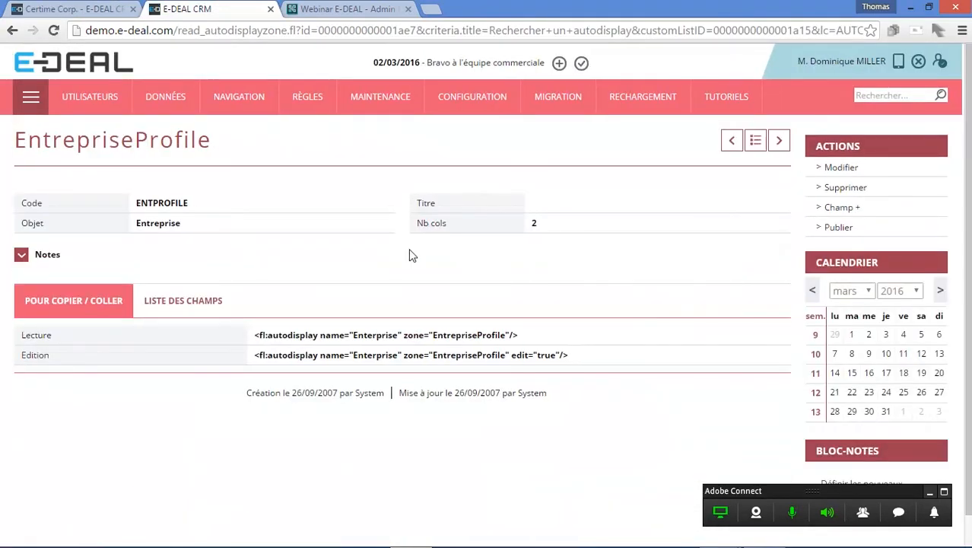
{"action": "left_click", "coordinate": [192, 308]}
{"action": "scroll", "coordinate": [228, 373], "scroll_direction": "down", "scroll_amount": 2}
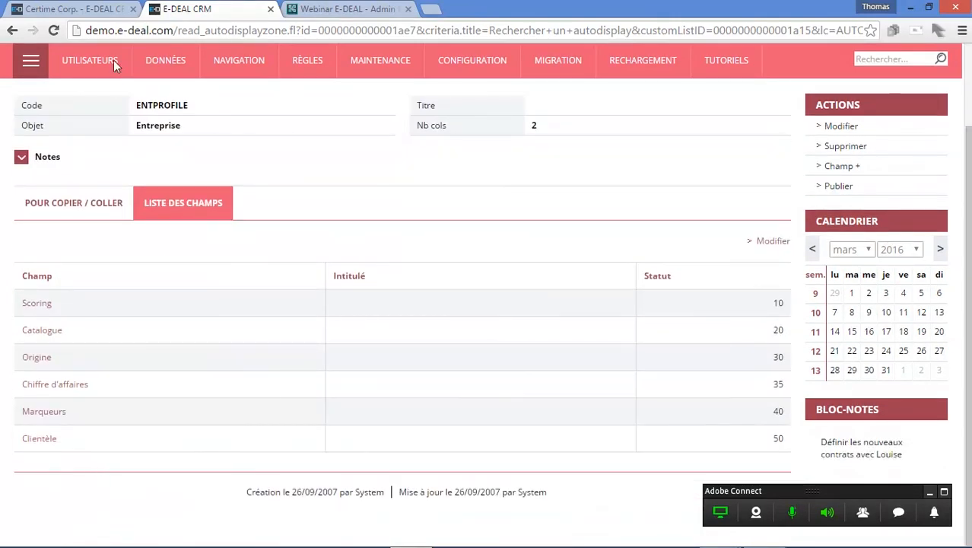
- Set the Marqueurs field's edit attribute to type=buttons and save the field
{"action": "left_click", "coordinate": [88, 9]}
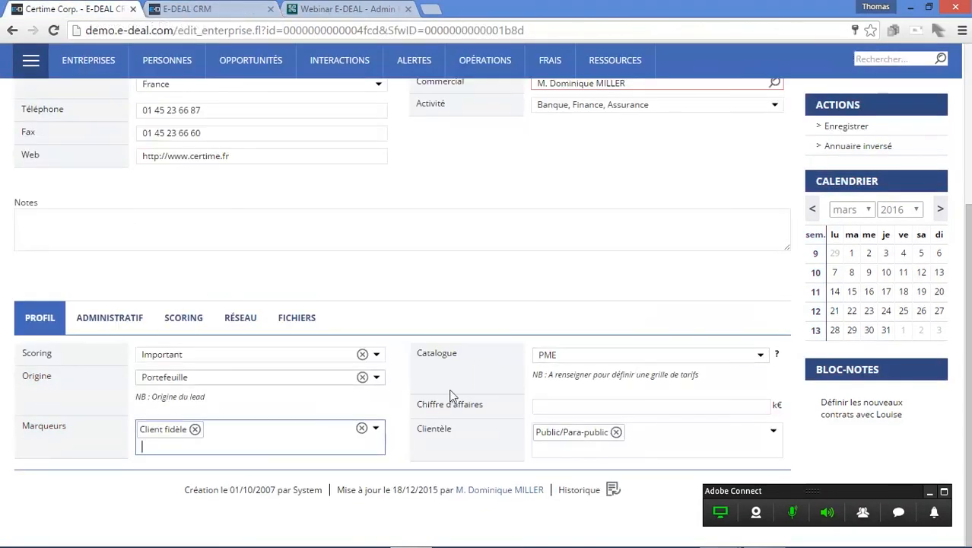
{"action": "left_click", "coordinate": [190, 9]}
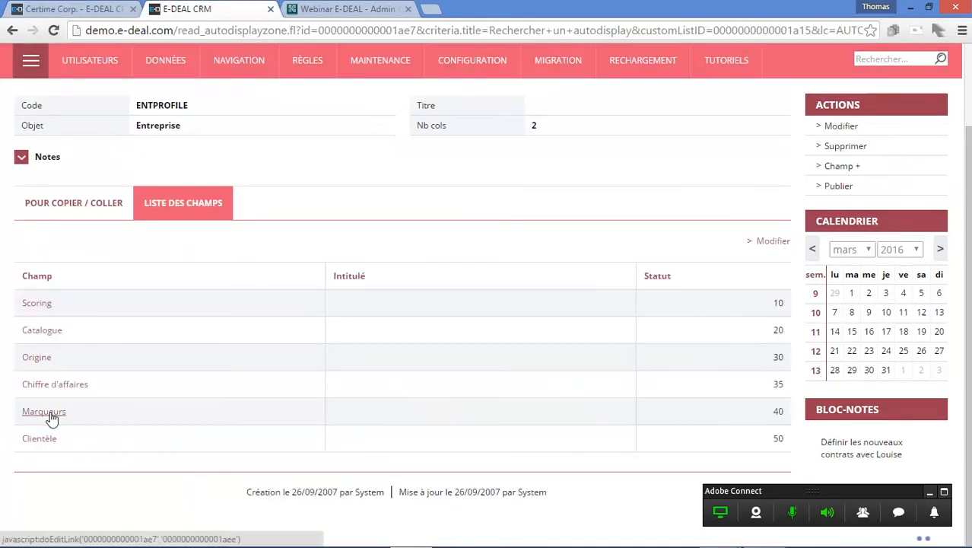
{"action": "left_click", "coordinate": [25, 417]}
{"action": "left_click", "coordinate": [440, 348]}
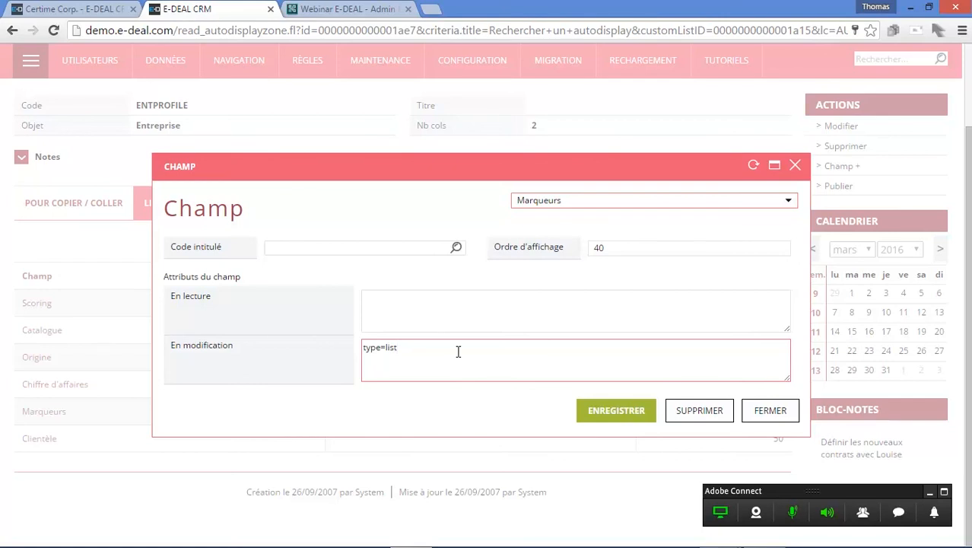
{"action": "key", "text": "BackSpace"}
{"action": "key", "text": "BackSpace"}
{"action": "key", "text": "BackSpace"}
{"action": "key", "text": "BackSpace"}
{"action": "type", "text": "buttons"}
{"action": "left_click", "coordinate": [606, 420]}
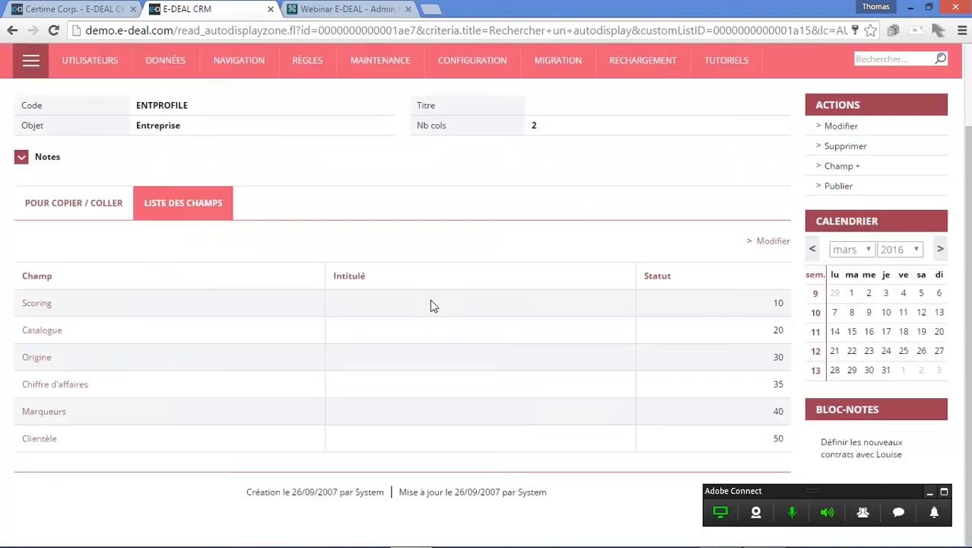
- Publish the autodisplay changes and reload the company form to view the Marqueurs checkboxes
{"action": "left_click", "coordinate": [841, 187]}
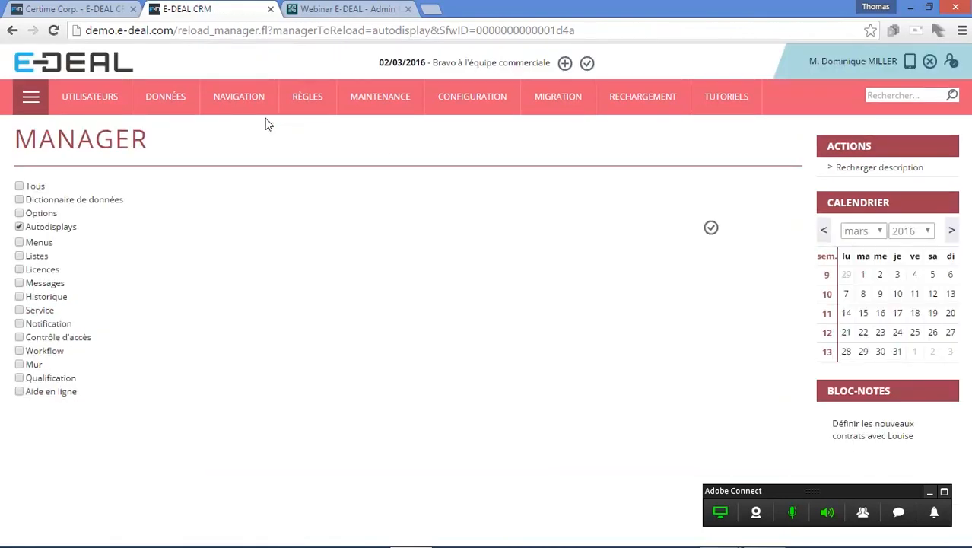
{"action": "left_click", "coordinate": [76, 10]}
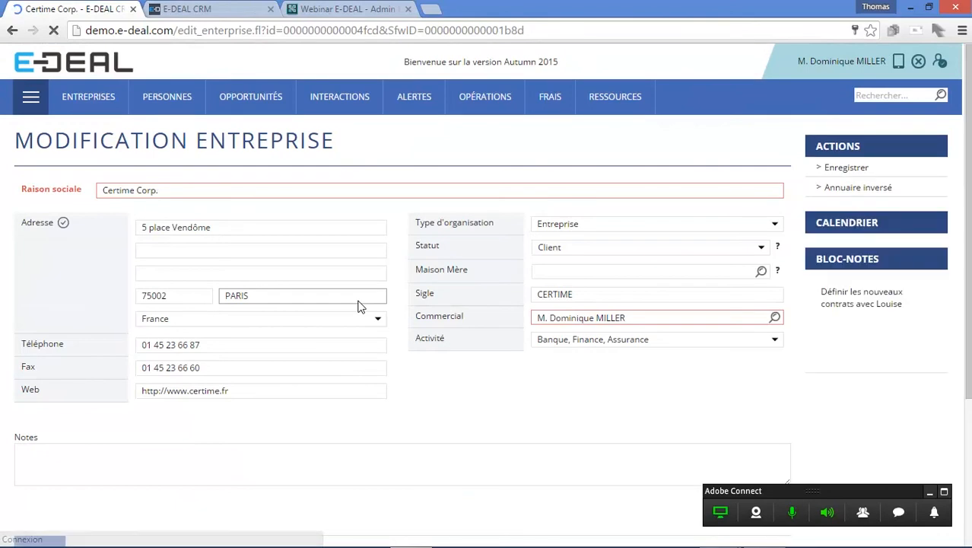
{"action": "scroll", "coordinate": [358, 299], "scroll_direction": "down", "scroll_amount": 3}
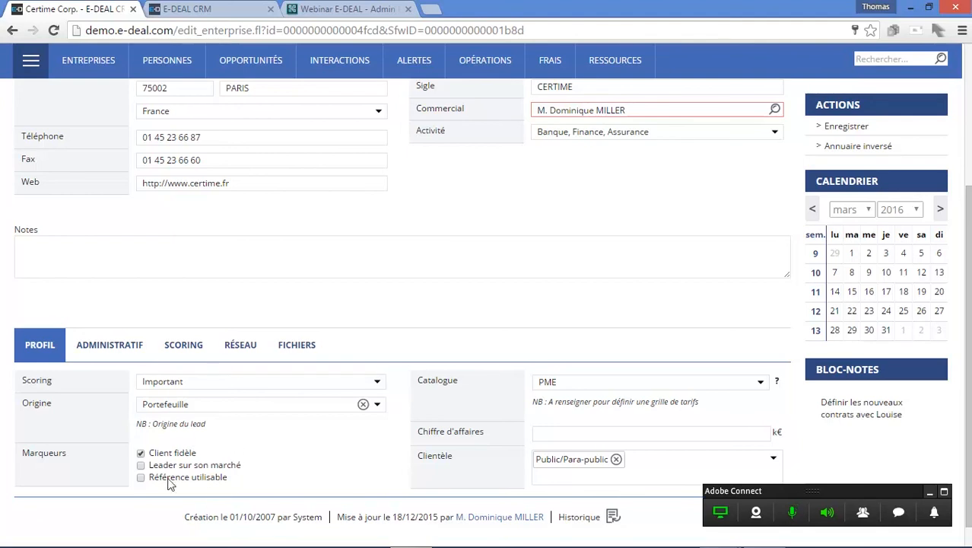
{"action": "left_click", "coordinate": [195, 483]}
{"action": "left_click", "coordinate": [195, 483]}
- Reopen the Marqueurs field and add a comments attribute line to its edit attributes
{"action": "left_click", "coordinate": [221, 9]}
{"action": "right_click", "coordinate": [260, 256]}
{"action": "left_click", "coordinate": [268, 259]}
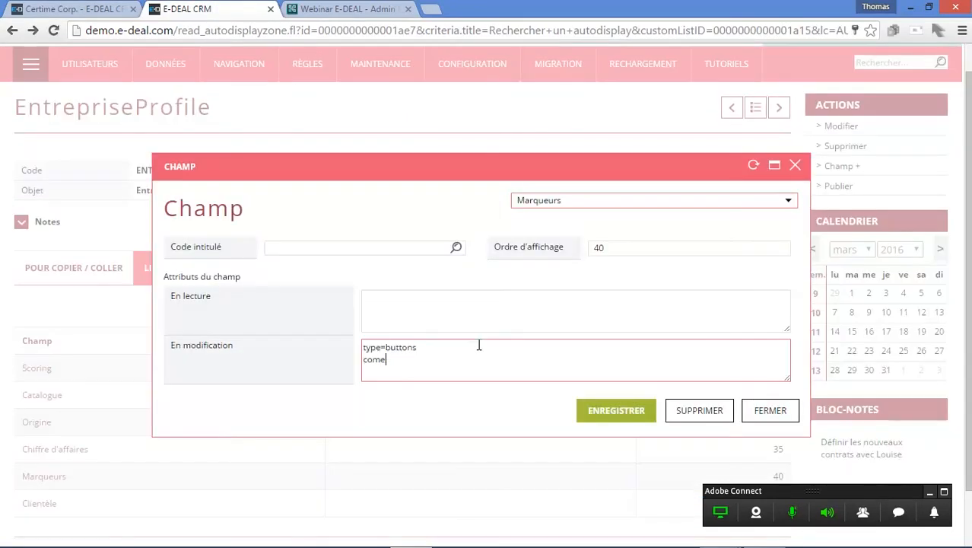
{"action": "type", "text": "nts"}
{"action": "key", "text": "Left"}
{"action": "key", "text": "Left"}
{"action": "key", "text": "Left"}
{"action": "key", "text": "Left"}
{"action": "type", "text": "m"}
{"action": "key", "text": "End"}
{"action": "type", "text": "=NB"}
- Enter the comment 'Merci de remplir ce champ pour améliorer la pertinence des ciblages' and save the field
{"action": "key", "text": "BackSpace"}
{"action": "key", "text": "BackSpace"}
{"action": "key", "text": "BackSpace"}
{"action": "type", "text": "Merci de remplir ce ch"}
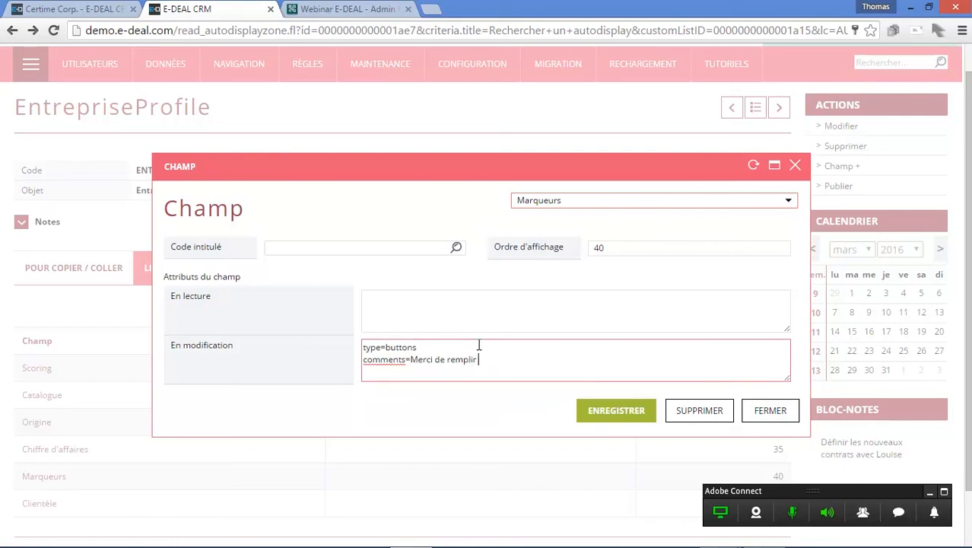
{"action": "type", "text": "amp pour améliorer la pertinence des ciblages"}
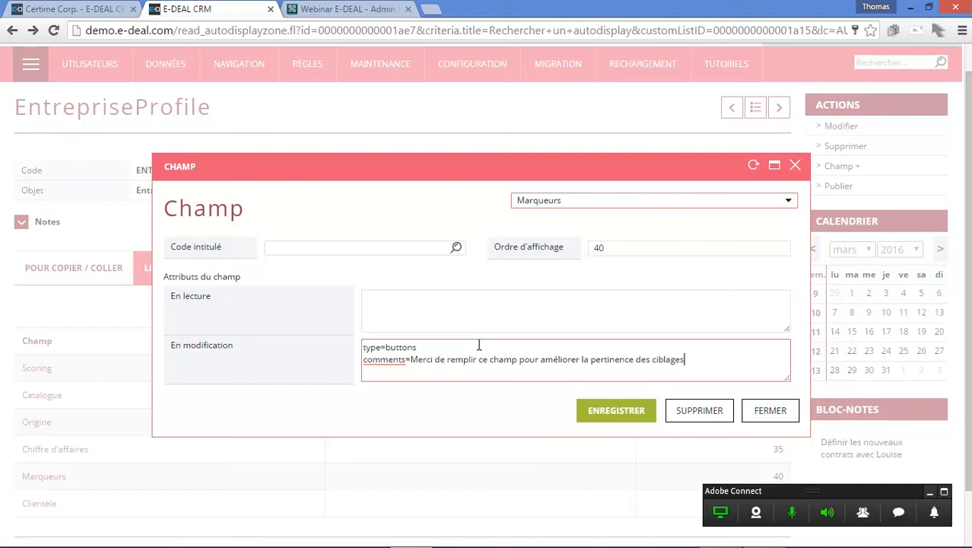
{"action": "key", "text": "ctrl+a"}
{"action": "left_click", "coordinate": [601, 413]}
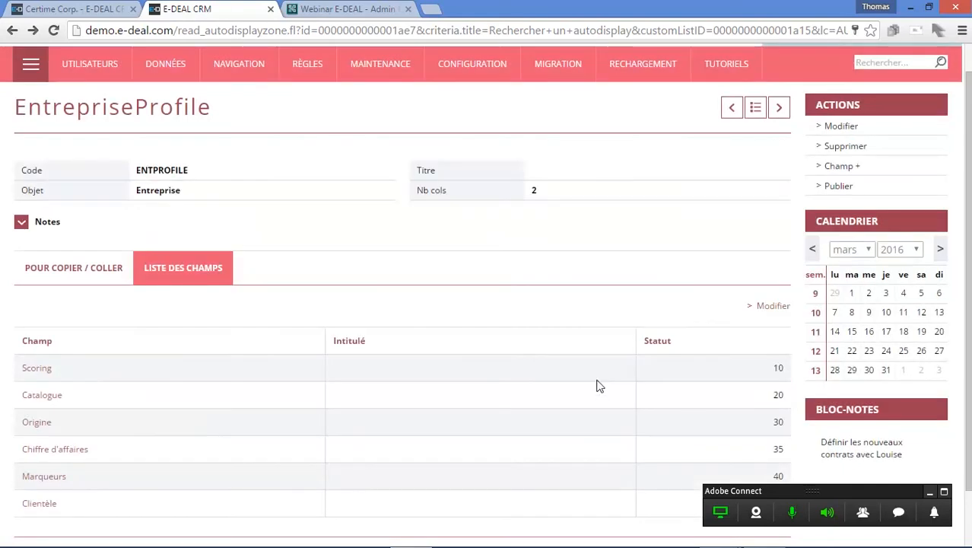
- Check the Catalogue field's attributes, then rename the Marqueurs attribute to comment and save
{"action": "left_click", "coordinate": [45, 395]}
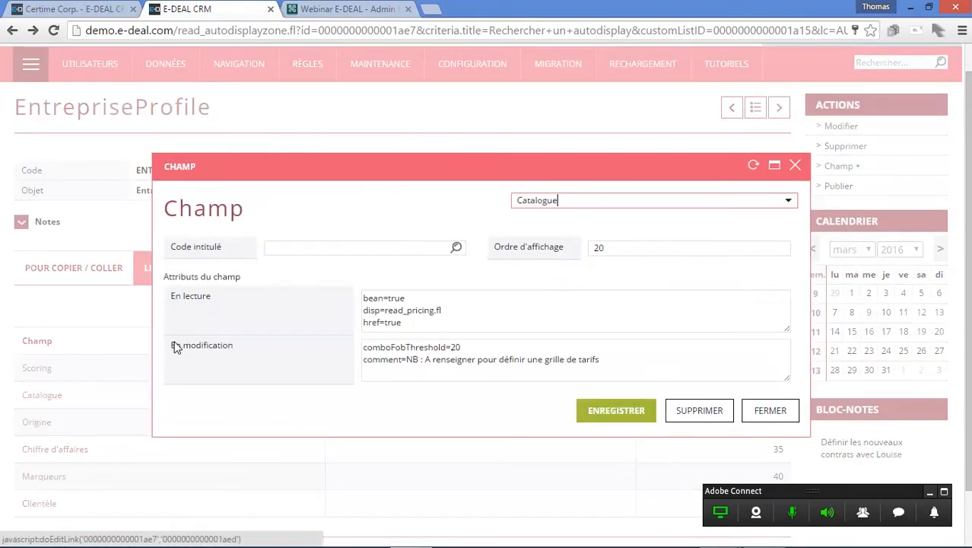
{"action": "left_click", "coordinate": [768, 414]}
{"action": "left_click", "coordinate": [44, 476]}
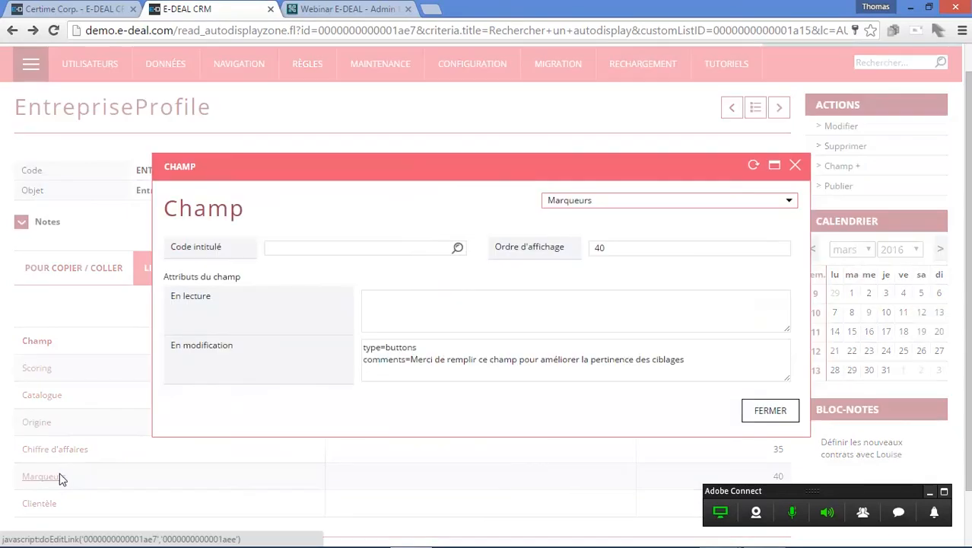
{"action": "left_click", "coordinate": [406, 360]}
{"action": "key", "text": "BackSpace"}
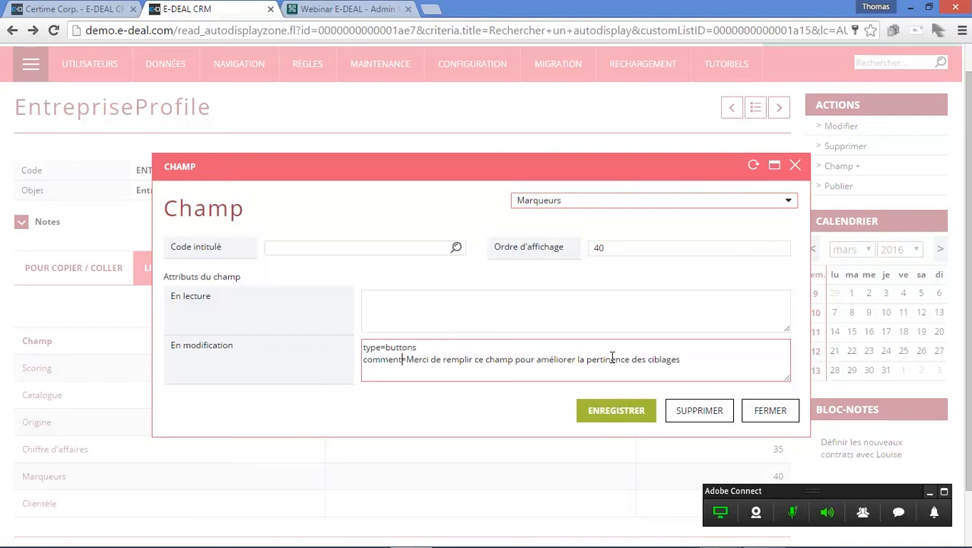
{"action": "left_click", "coordinate": [638, 416]}
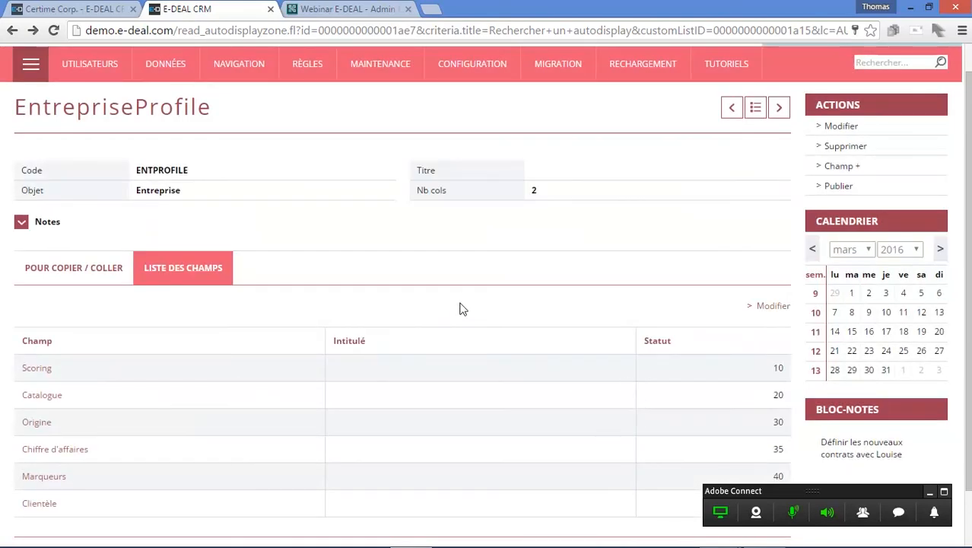
- Publish the autodisplay again and refresh the company edit form
{"action": "left_click", "coordinate": [849, 190]}
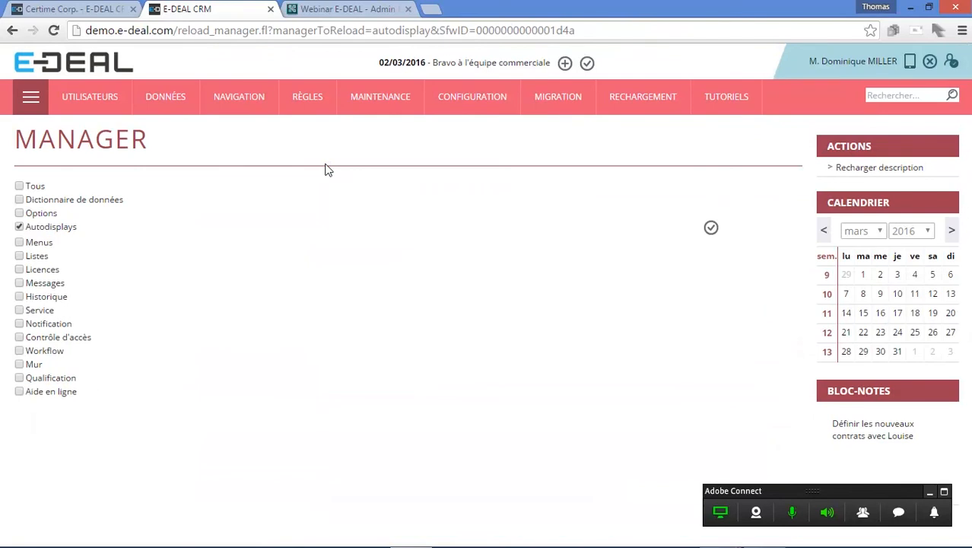
{"action": "left_click", "coordinate": [77, 7]}
{"action": "key", "text": "F5"}
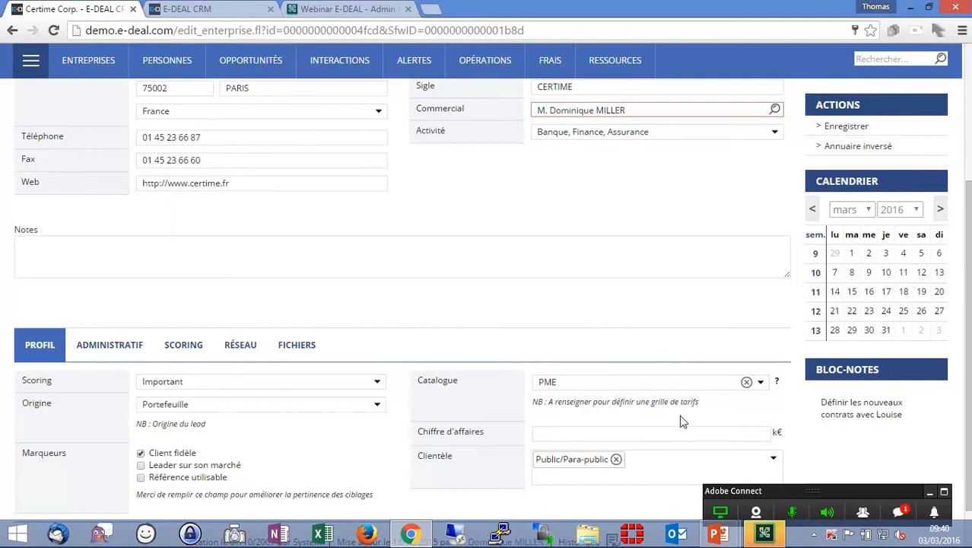
- Save the company record
{"action": "scroll", "coordinate": [694, 416], "scroll_direction": "up", "scroll_amount": 3}
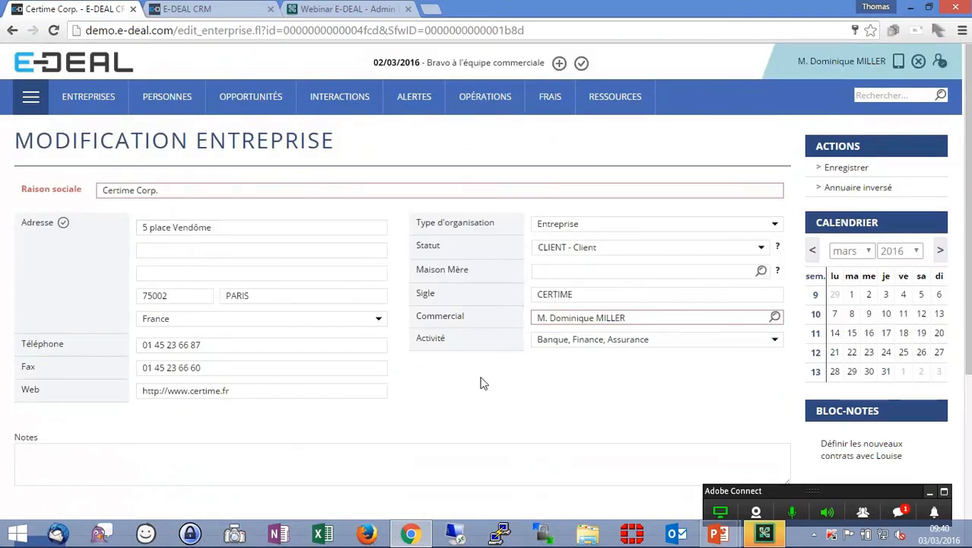
{"action": "scroll", "coordinate": [479, 404], "scroll_direction": "down", "scroll_amount": 3}
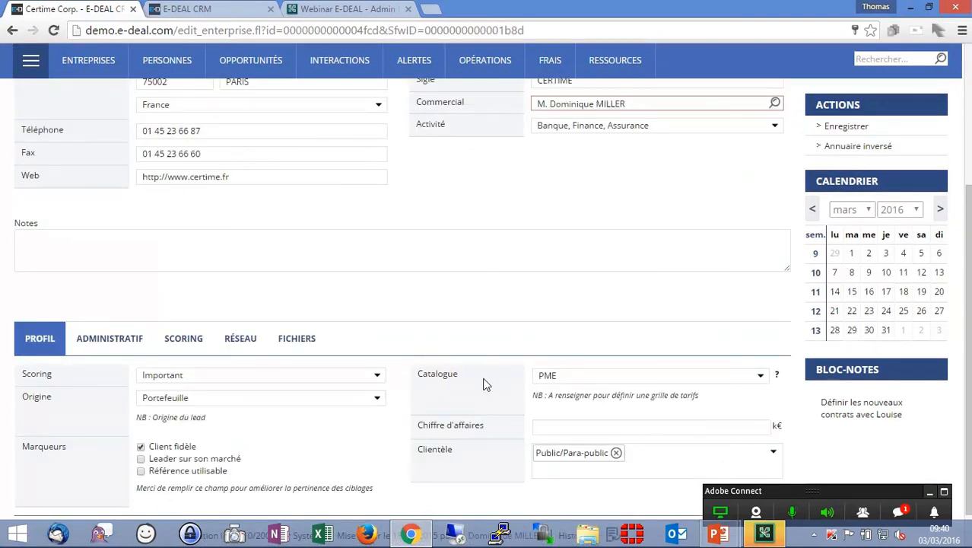
{"action": "left_click", "coordinate": [846, 126]}
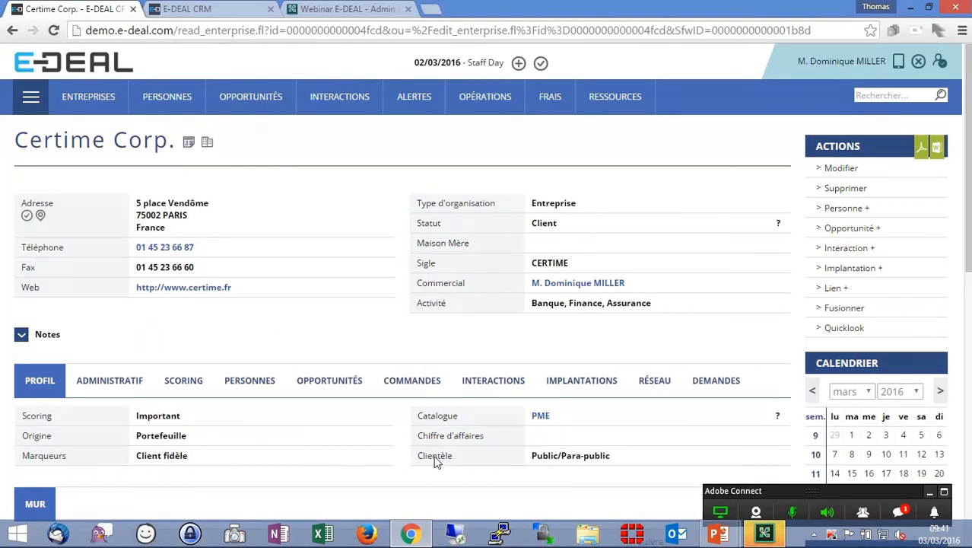
{"action": "key", "text": "ctrl+Tab"}
{"action": "mouse_move", "coordinate": [296, 94]}
{"action": "mouse_move", "coordinate": [366, 92]}
{"action": "mouse_move", "coordinate": [214, 97]}
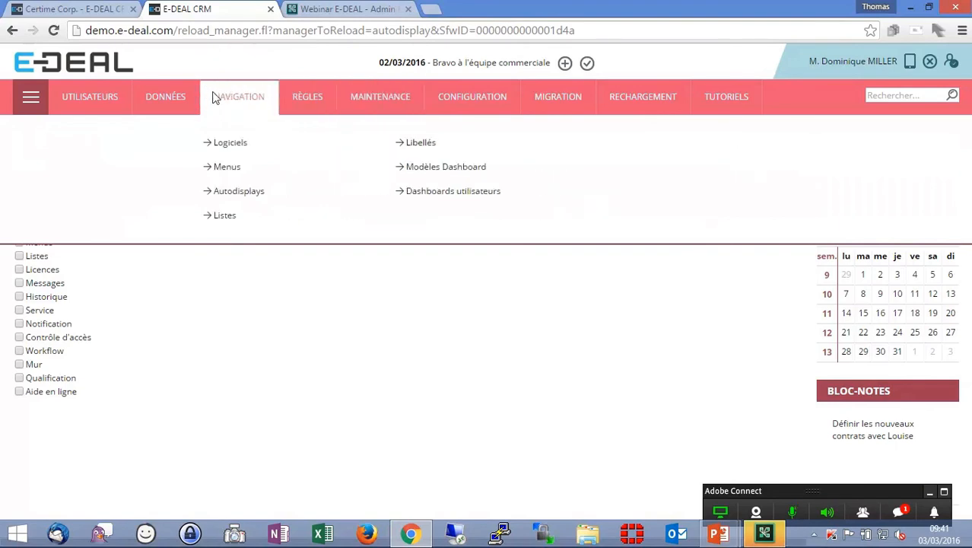
{"action": "mouse_move", "coordinate": [484, 102]}
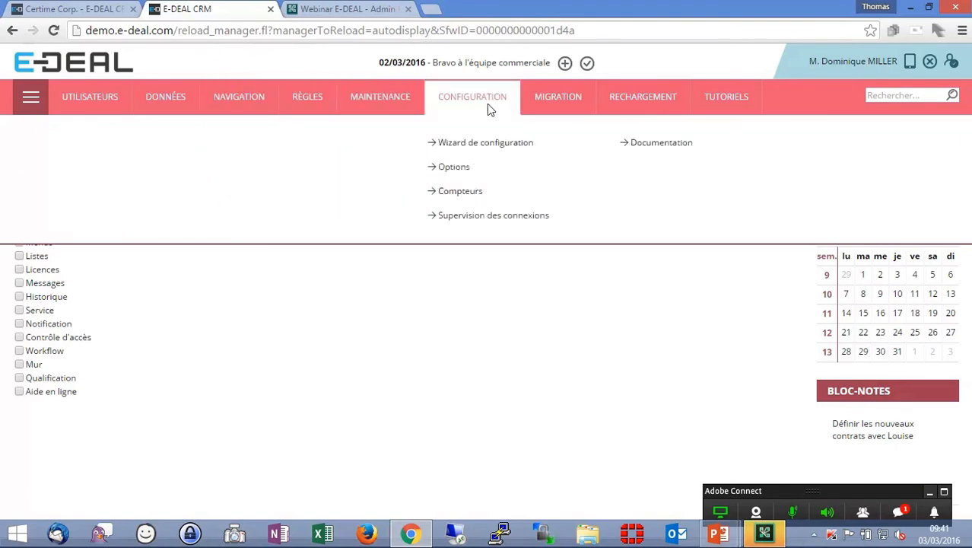
- Set the Help.activate option to true, save and publish it, then return to the front office
{"action": "left_click", "coordinate": [464, 166]}
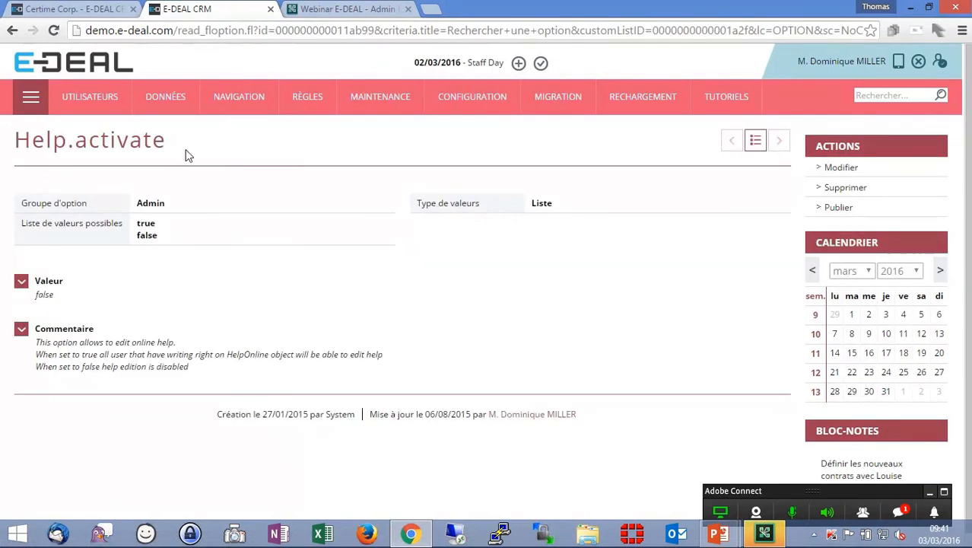
{"action": "left_click", "coordinate": [845, 168]}
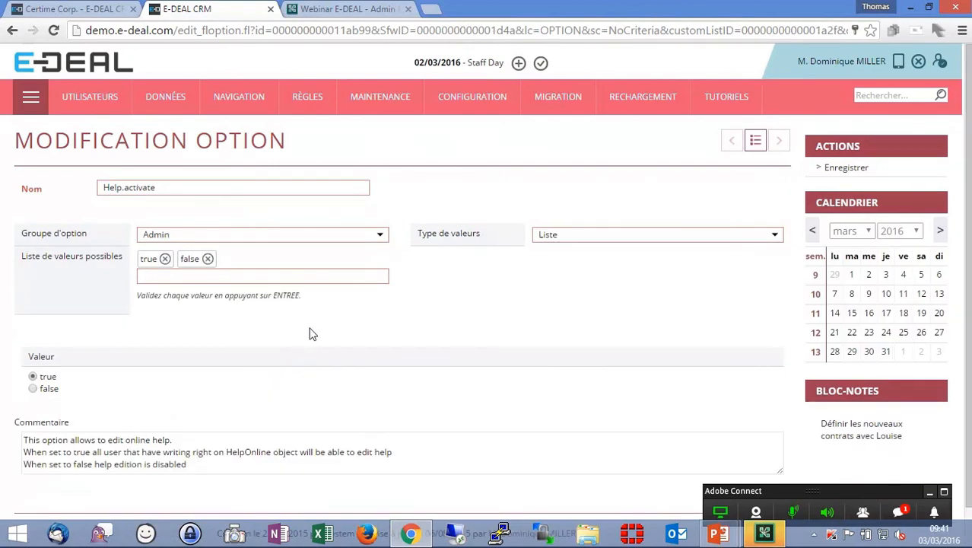
{"action": "left_click", "coordinate": [845, 168]}
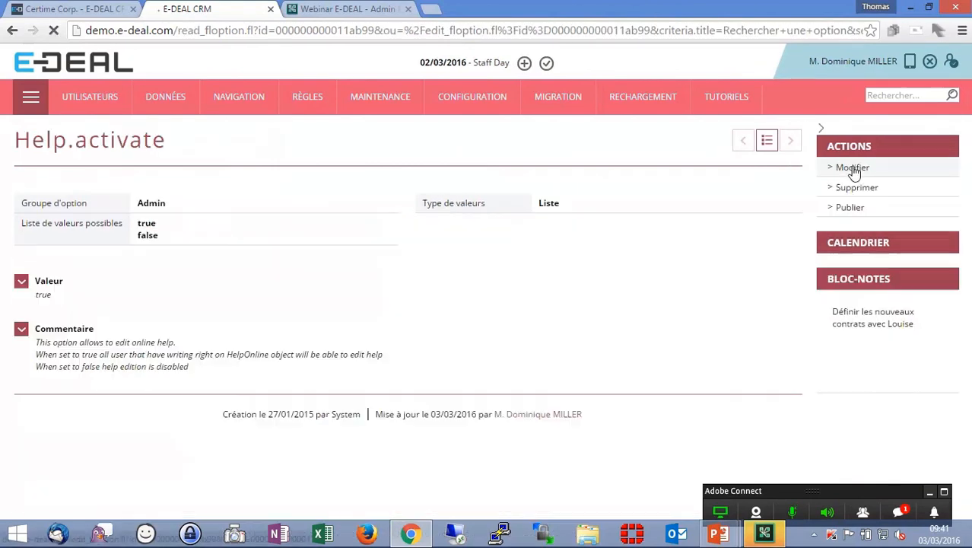
{"action": "left_click", "coordinate": [845, 209]}
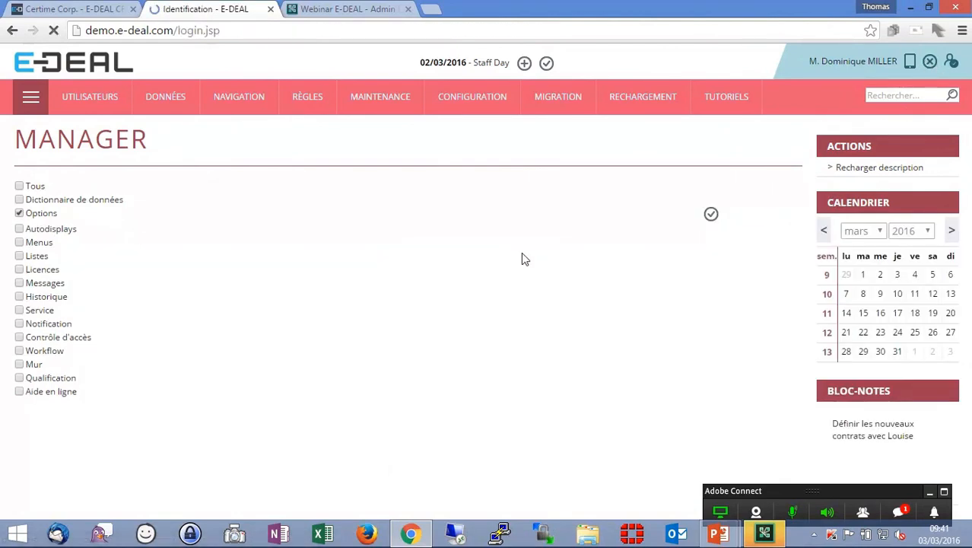
{"action": "key", "text": "Return"}
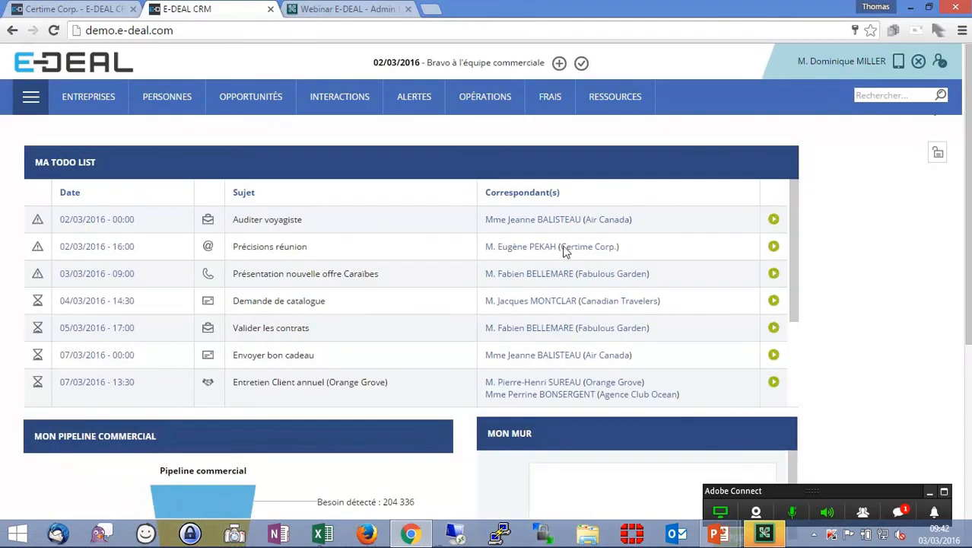
- Open Certime Corp.'s edit form and start creating a new help page for the Marqueurs field
{"action": "left_click", "coordinate": [606, 251]}
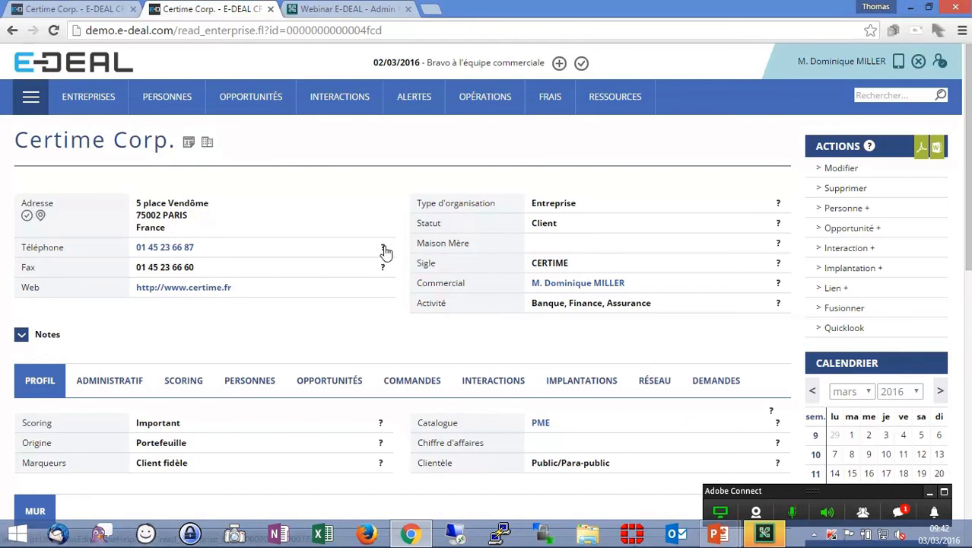
{"action": "left_click", "coordinate": [845, 170]}
{"action": "scroll", "coordinate": [445, 292], "scroll_direction": "down", "scroll_amount": 5}
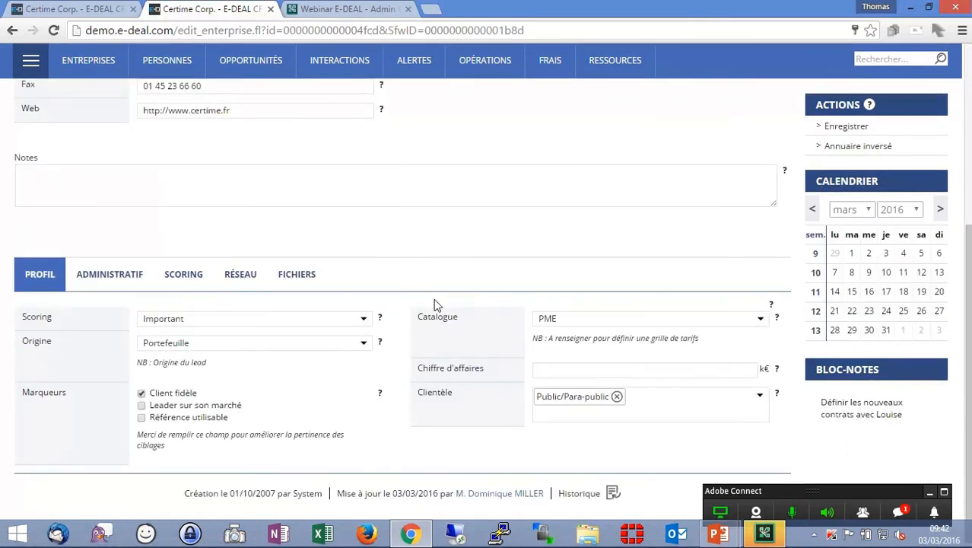
{"action": "left_click", "coordinate": [379, 395]}
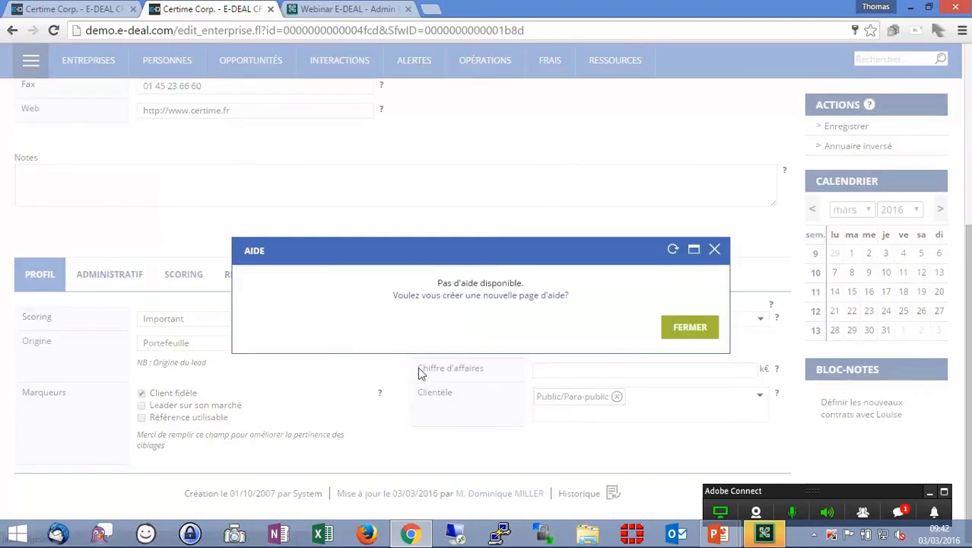
{"action": "left_click", "coordinate": [479, 296]}
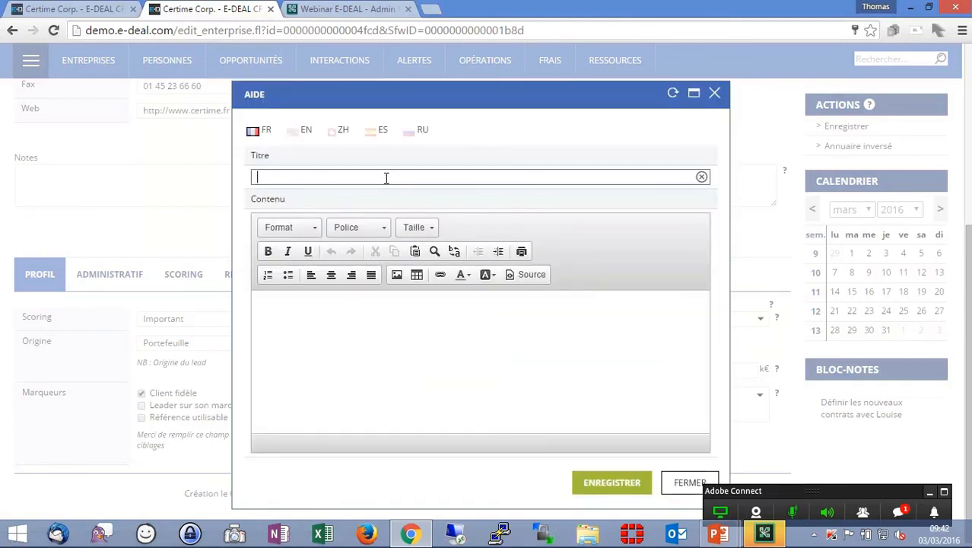
- Title the help page 'Le champ marqueur permet de mettre à jour le scoring'
{"action": "type", "text": "M"}
{"action": "type", "text": "Le champ marqueur perme"}
{"action": "type", "text": "t de mettre à jour le"}
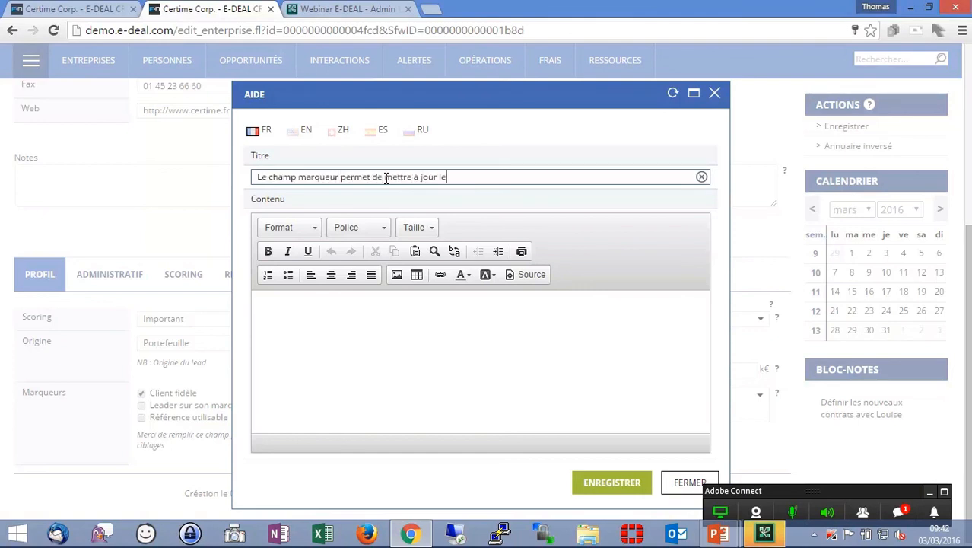
{"action": "type", "text": " scoring"}
- Write three help lines: 'Client fidèle : environ 8 ans', 'Leader sur son marché : +40% du marché', 'Référence utilisable : prêt à témoigner, mettre l'accord en pièce jointe'
{"action": "left_click", "coordinate": [364, 320]}
{"action": "type", "text": "Cl"}
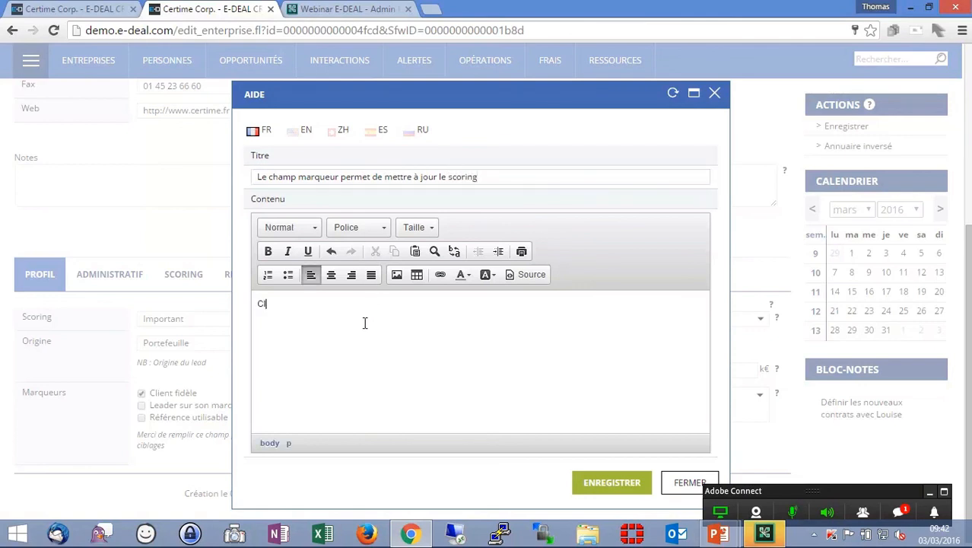
{"action": "type", "text": "ient fidèle : environ 8 ans"}
{"action": "key", "text": "Return"}
{"action": "type", "text": "Leader sur son marché : +40%"}
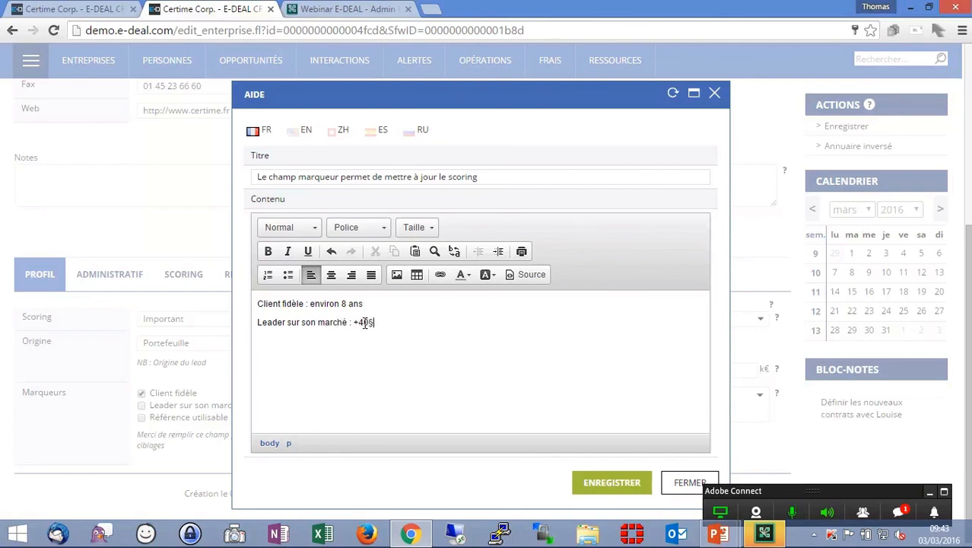
{"action": "type", "text": " du marché"}
{"action": "key", "text": "Return"}
{"action": "type", "text": "Référence utilisable : prêt"}
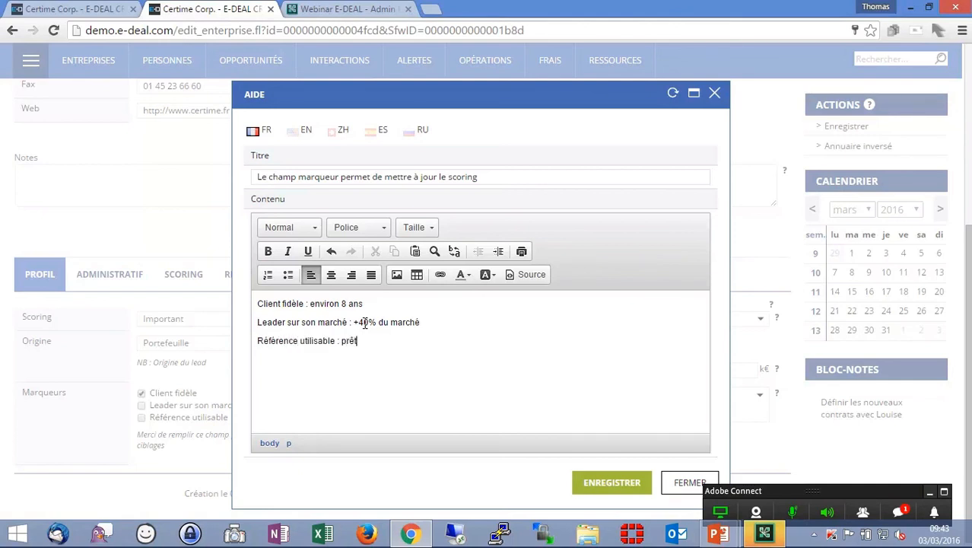
{"action": "type", "text": " à témoigner, mettre l'accord en pièce jointe"}
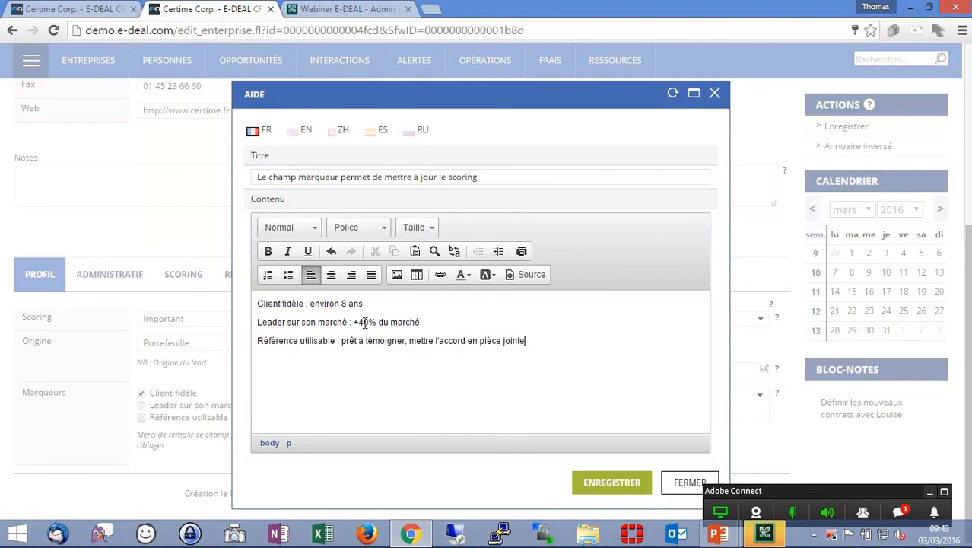
- Bold 'Client fidèle', underline '+40% du marché', and save the help page
{"action": "left_click_drag", "start_coordinate": [306, 304], "coordinate": [254, 304]}
{"action": "left_click", "coordinate": [267, 251]}
{"action": "left_click_drag", "start_coordinate": [420, 322], "coordinate": [352, 323]}
{"action": "left_click", "coordinate": [306, 251]}
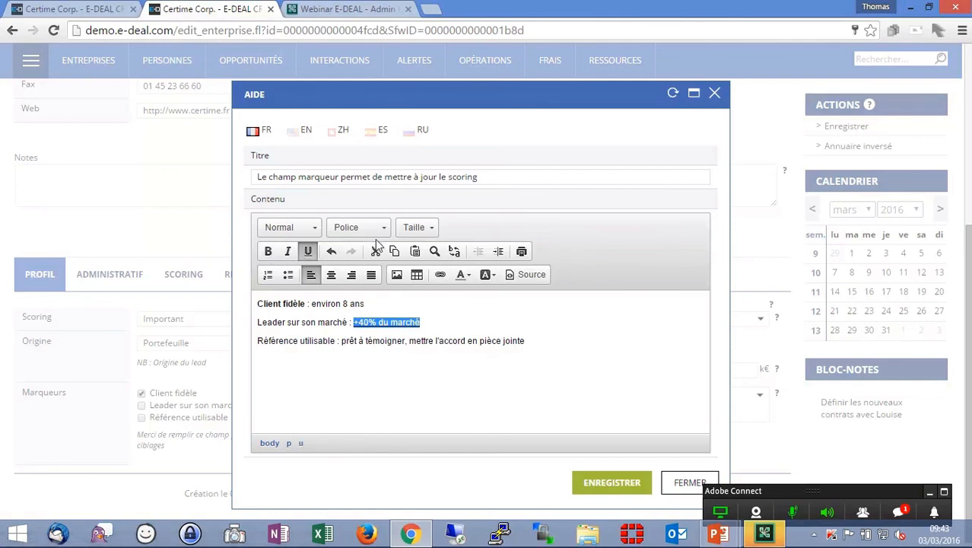
{"action": "left_click", "coordinate": [548, 341]}
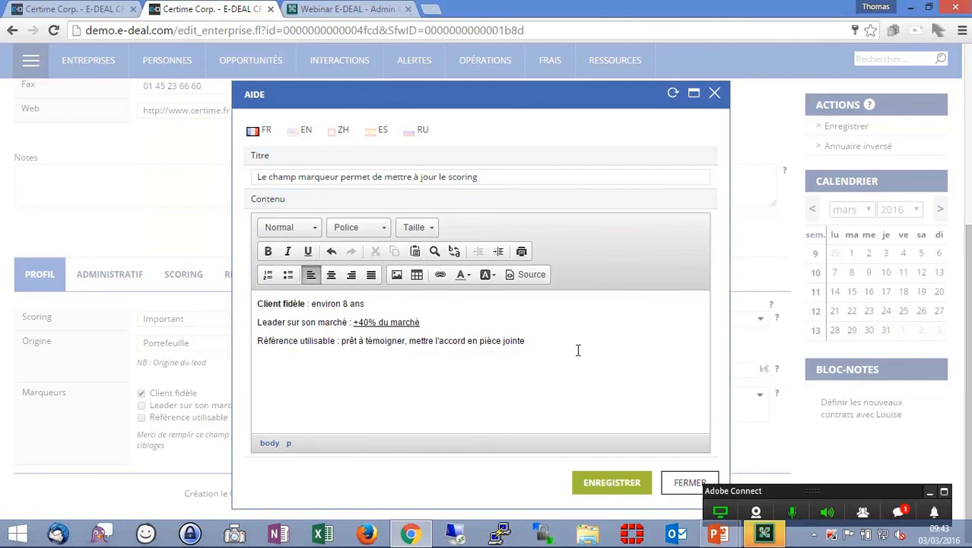
{"action": "left_click", "coordinate": [613, 483]}
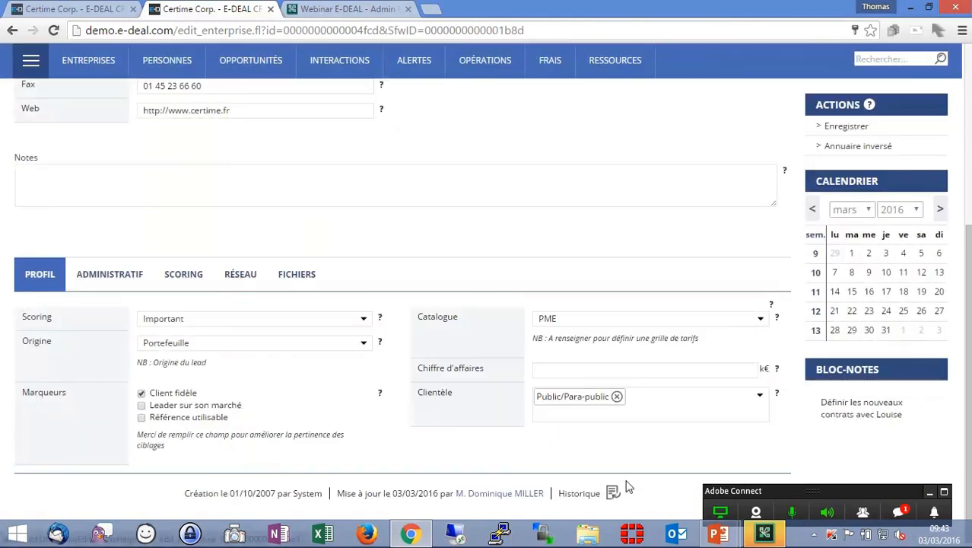
- Review the Marqueurs help page and comment, then save the company record
{"action": "left_click", "coordinate": [381, 394]}
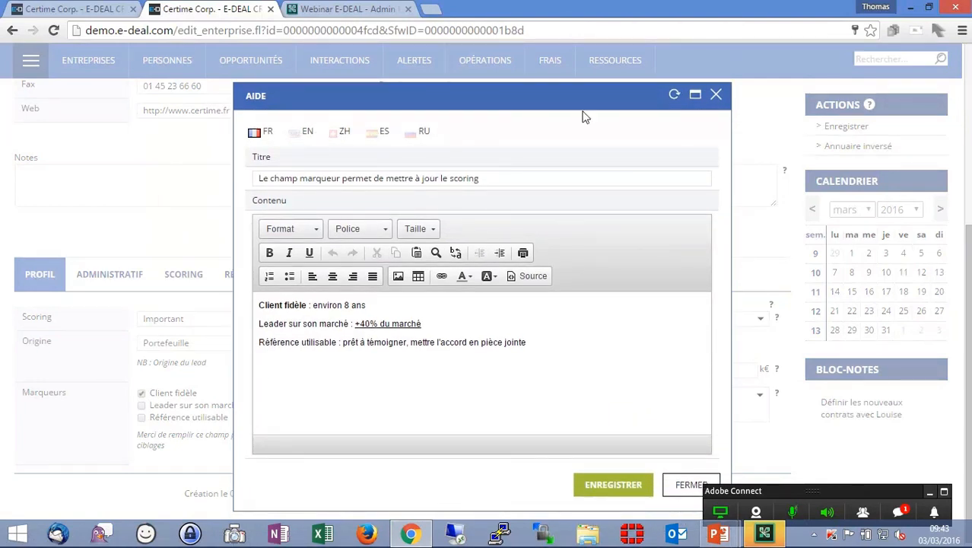
{"action": "left_click", "coordinate": [690, 487]}
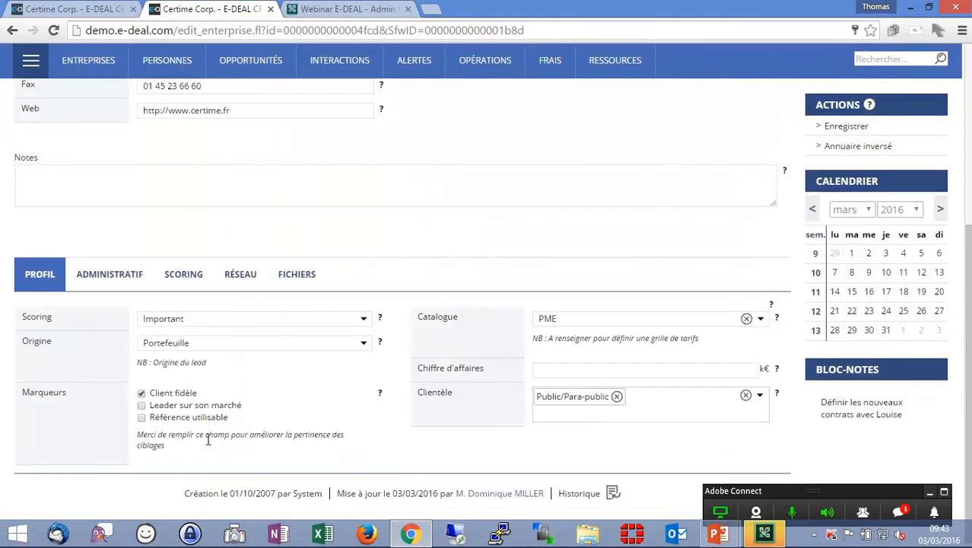
{"action": "left_click_drag", "start_coordinate": [138, 432], "coordinate": [159, 443]}
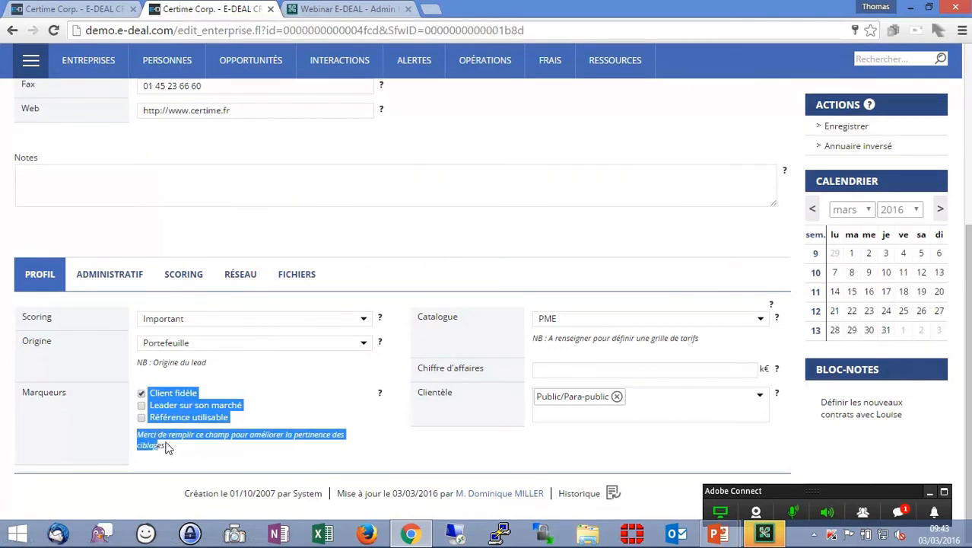
{"action": "left_click", "coordinate": [172, 449]}
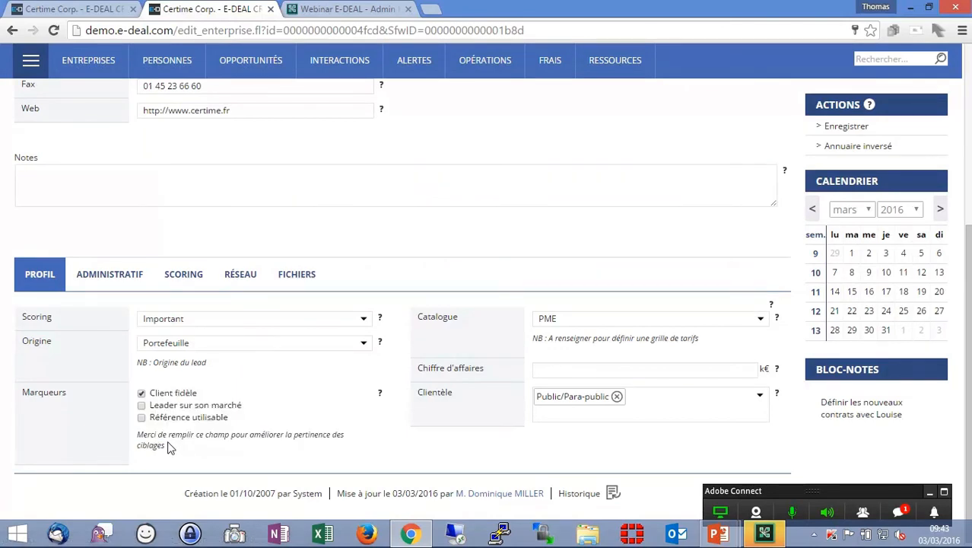
{"action": "scroll", "coordinate": [839, 162], "scroll_direction": "up", "scroll_amount": 1}
{"action": "left_click", "coordinate": [838, 162]}
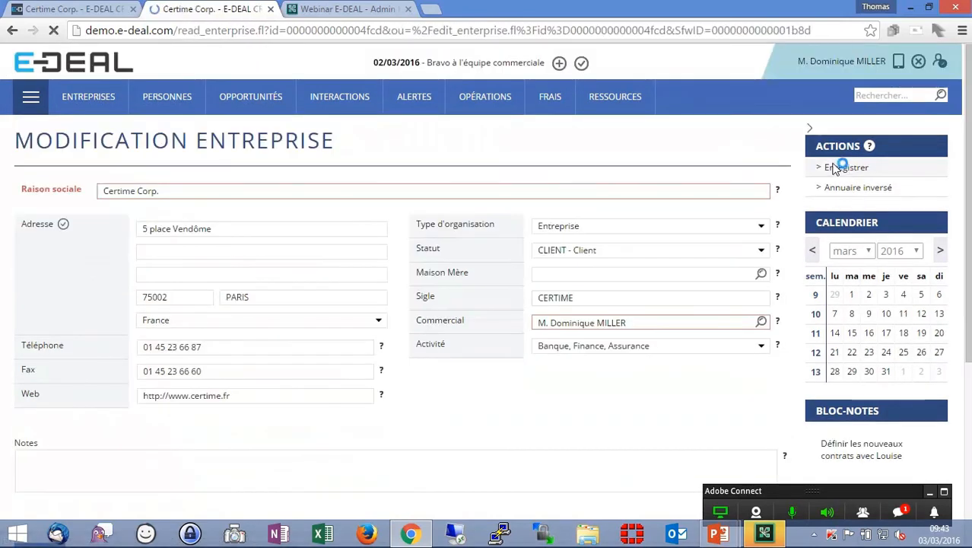
- Set the Help.activate option back to false, save it, and return to the front office
{"action": "left_click", "coordinate": [31, 97]}
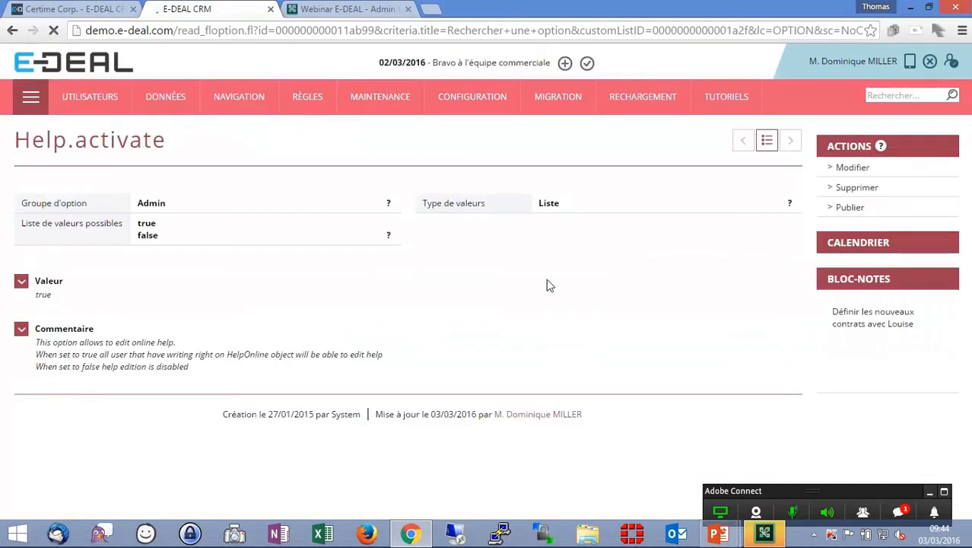
{"action": "left_click", "coordinate": [853, 172]}
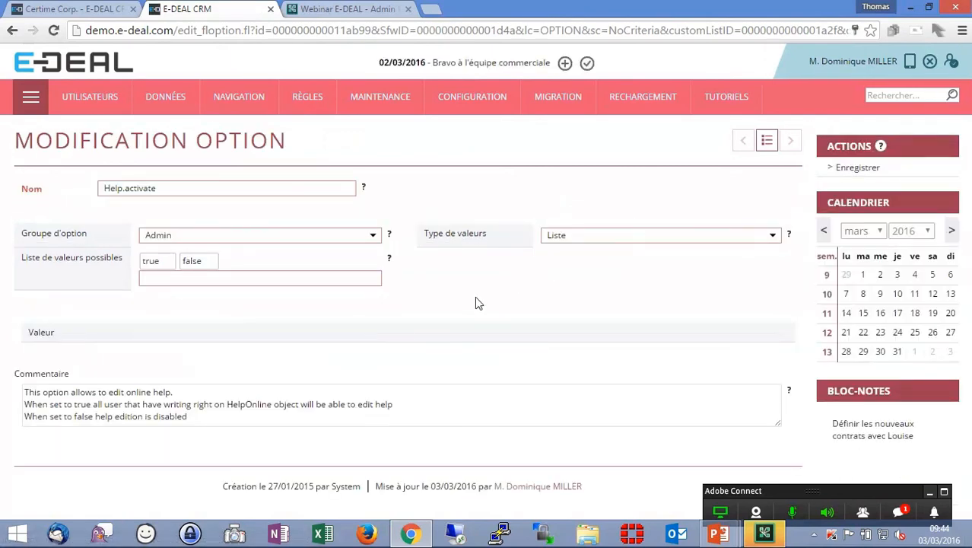
{"action": "left_click", "coordinate": [46, 391]}
{"action": "left_click", "coordinate": [846, 168]}
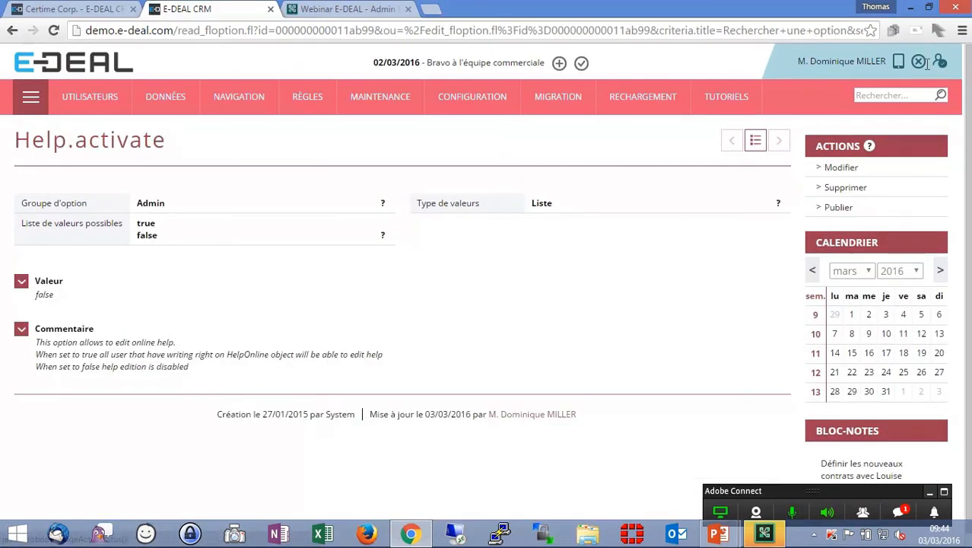
{"action": "left_click", "coordinate": [918, 62]}
{"action": "key", "text": "Return"}
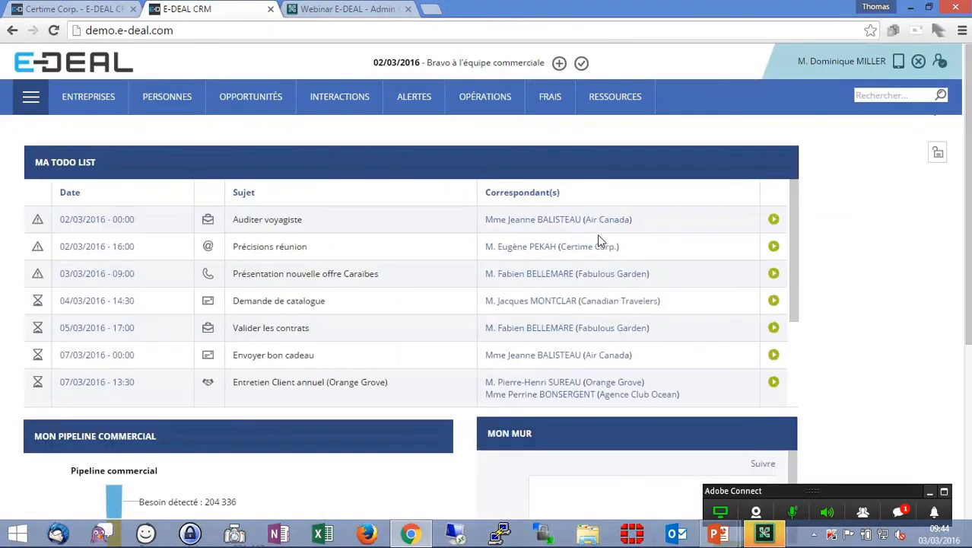
- Reopen Certime Corp.'s edit form and view the Marqueurs help page with editing disabled
{"action": "left_click", "coordinate": [601, 331]}
{"action": "scroll", "coordinate": [426, 289], "scroll_direction": "down", "scroll_amount": 2}
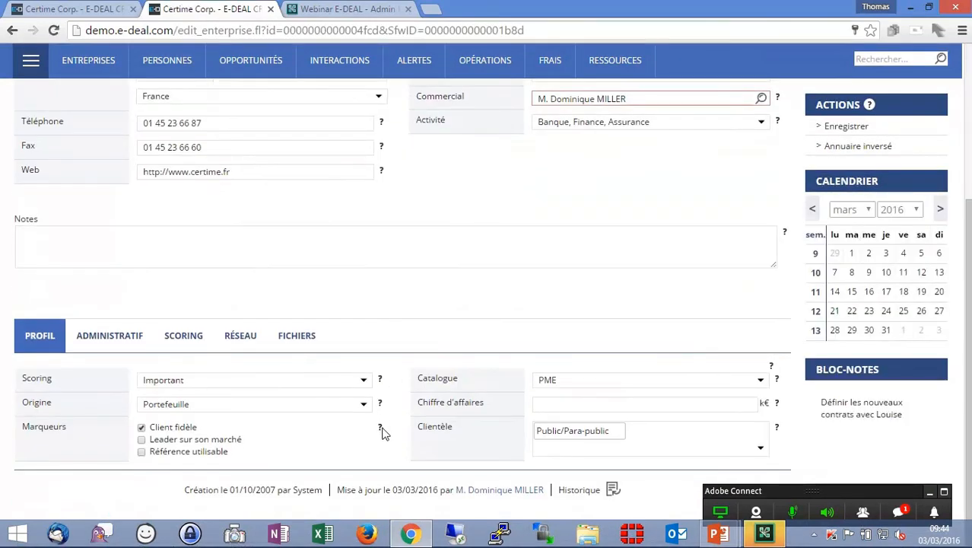
{"action": "left_click", "coordinate": [381, 461]}
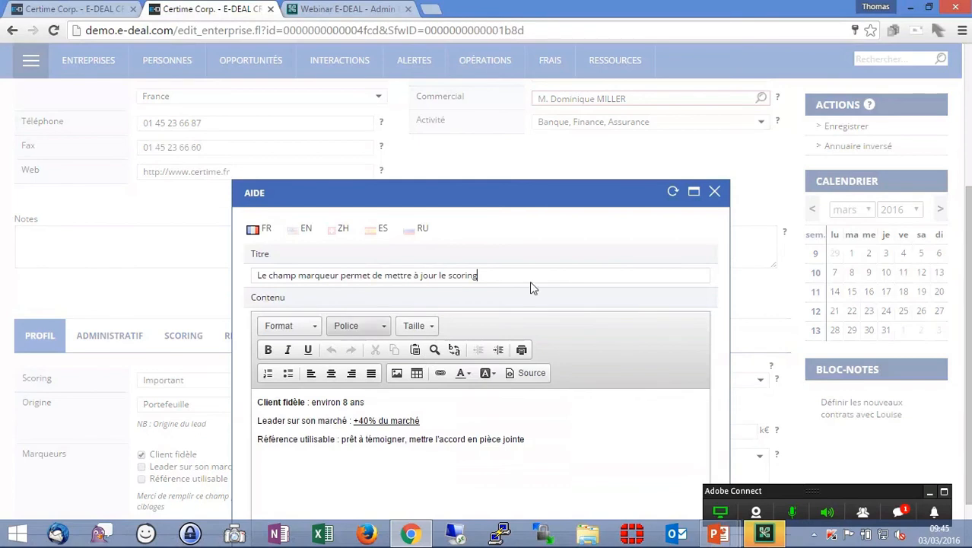
{"action": "left_click_drag", "start_coordinate": [554, 202], "coordinate": [554, 100]}
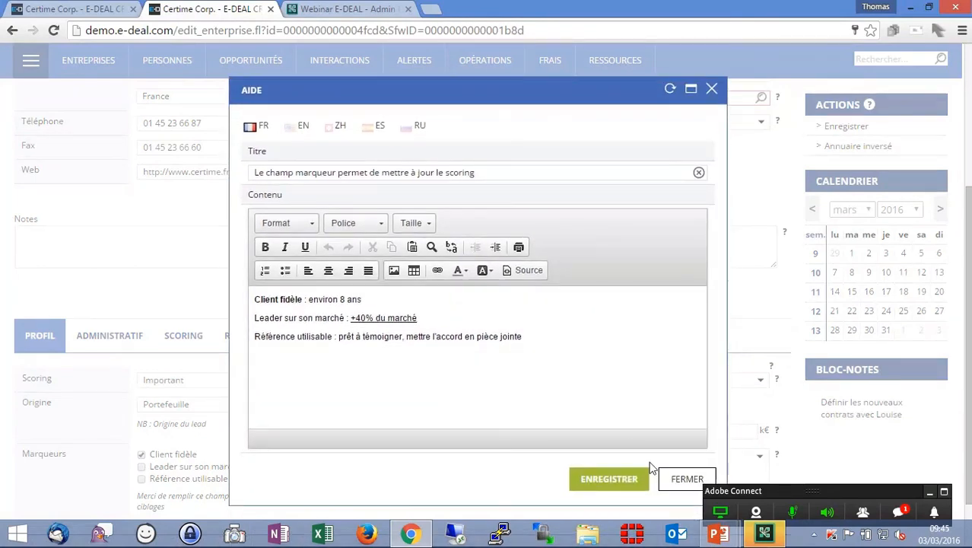
{"action": "left_click", "coordinate": [687, 478]}
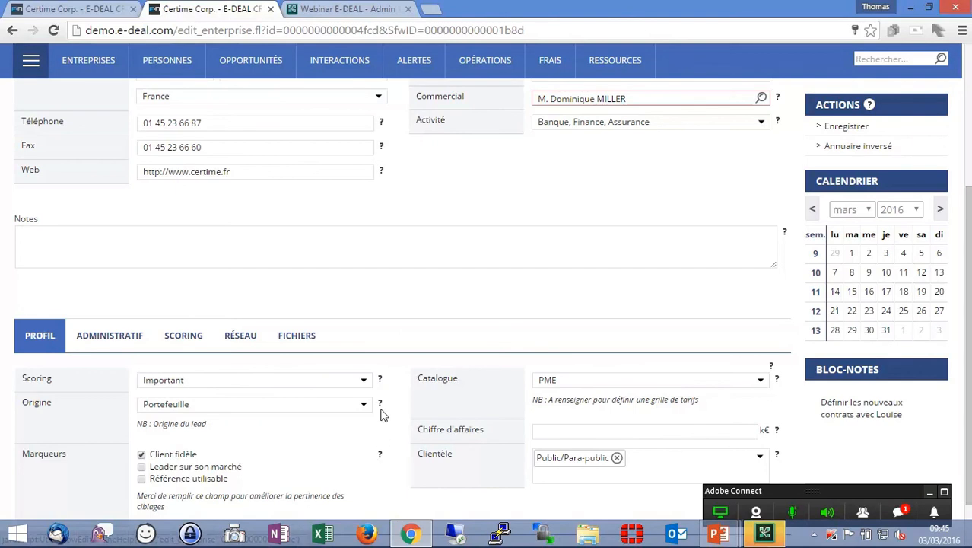
{"action": "key", "text": "alt+Tab"}
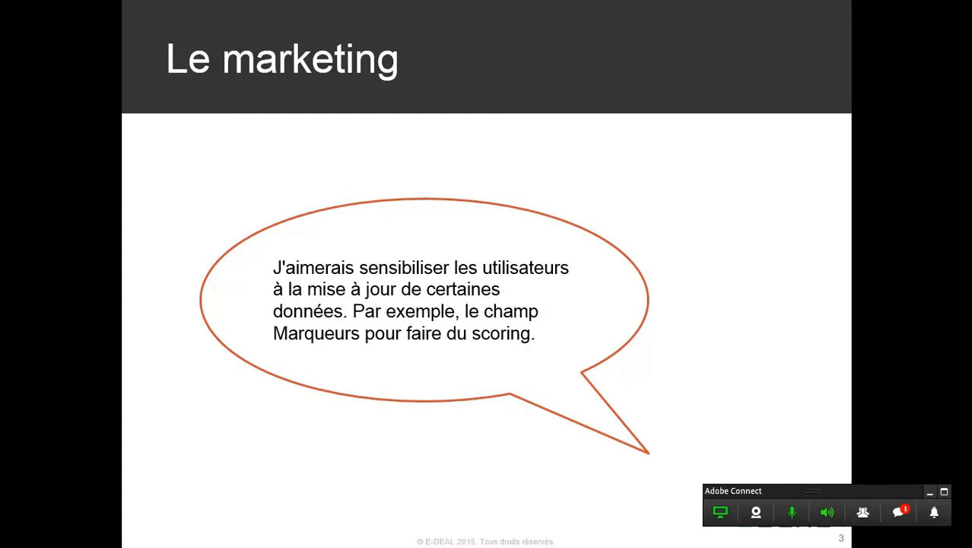
{"action": "key", "text": "Right"}
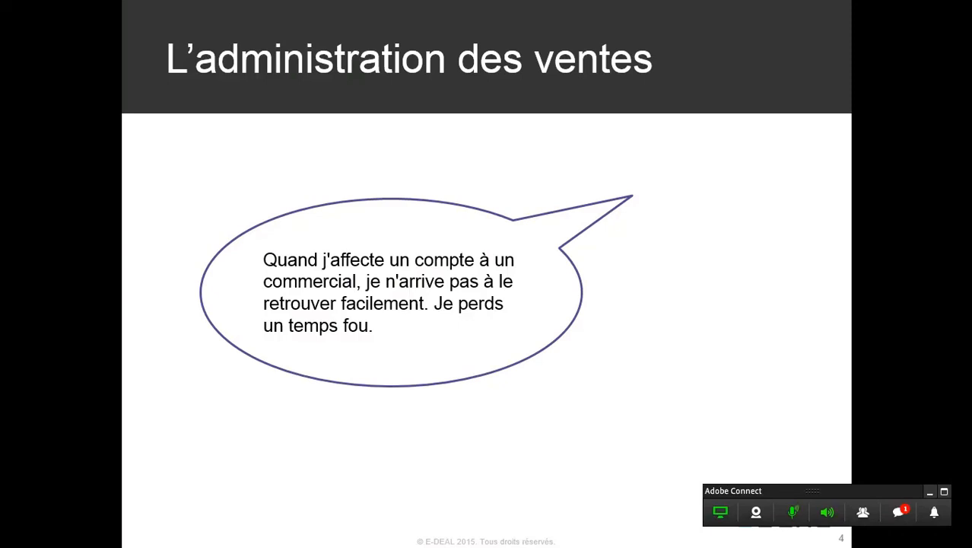
{"action": "key", "text": "alt+Tab"}
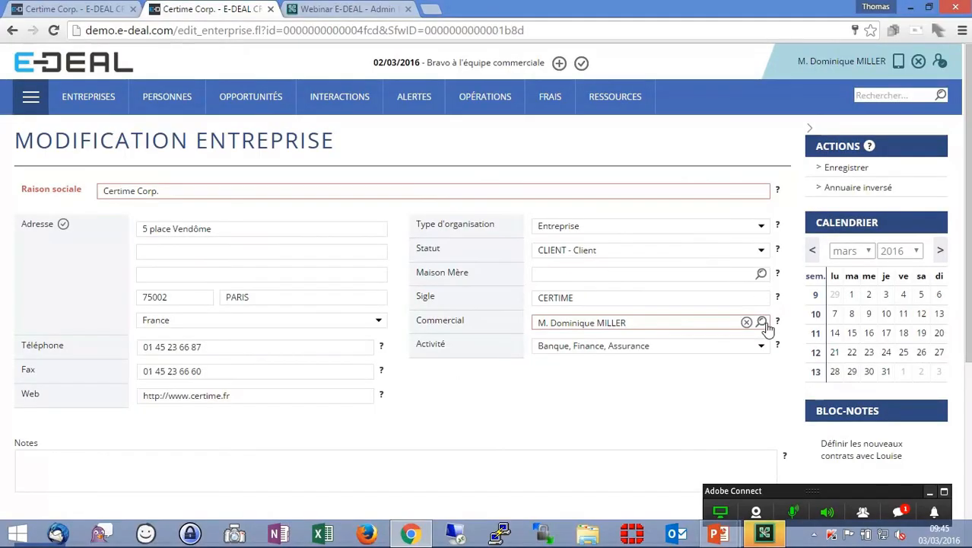
- Open the actor search page in the administration back office
{"action": "left_click", "coordinate": [765, 325]}
{"action": "left_click", "coordinate": [785, 71]}
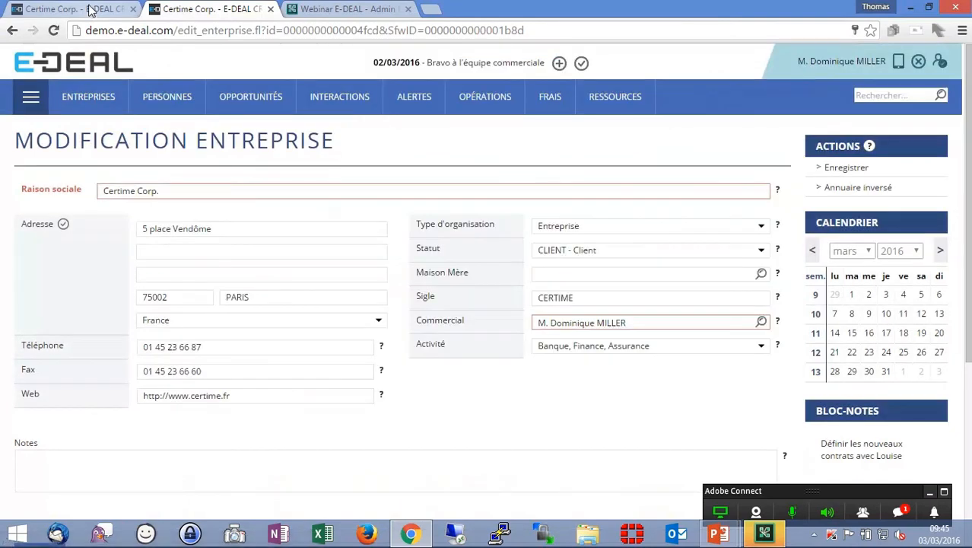
{"action": "left_click", "coordinate": [89, 10]}
{"action": "left_click", "coordinate": [31, 95]}
{"action": "left_click", "coordinate": [777, 176]}
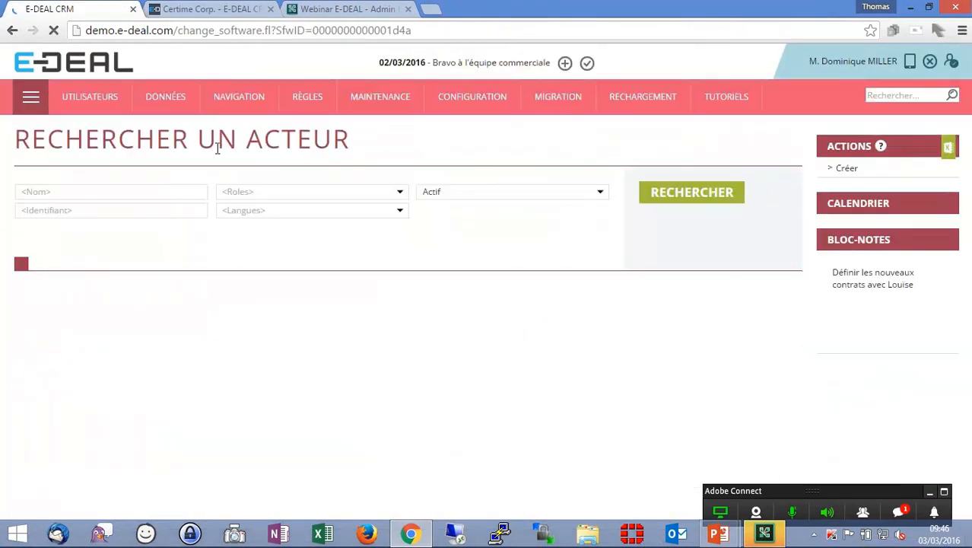
- Open the data dictionary from the administration back office
{"action": "left_click", "coordinate": [177, 97]}
{"action": "left_click", "coordinate": [178, 194]}
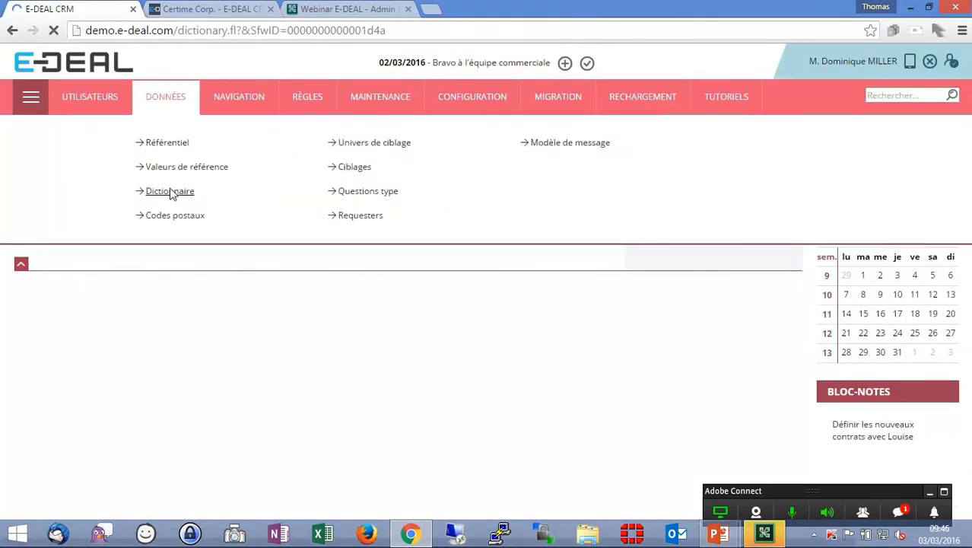
- Refresh Certime Corp.'s edit form and open the Commercial field's search dialog to examine its criteria
{"action": "left_click", "coordinate": [208, 10]}
{"action": "key", "text": "F5"}
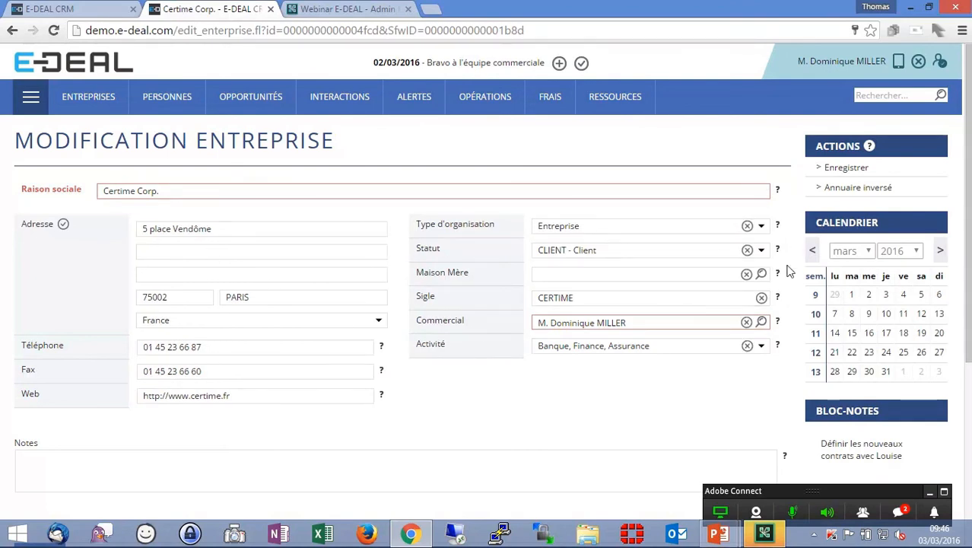
{"action": "left_click", "coordinate": [762, 323]}
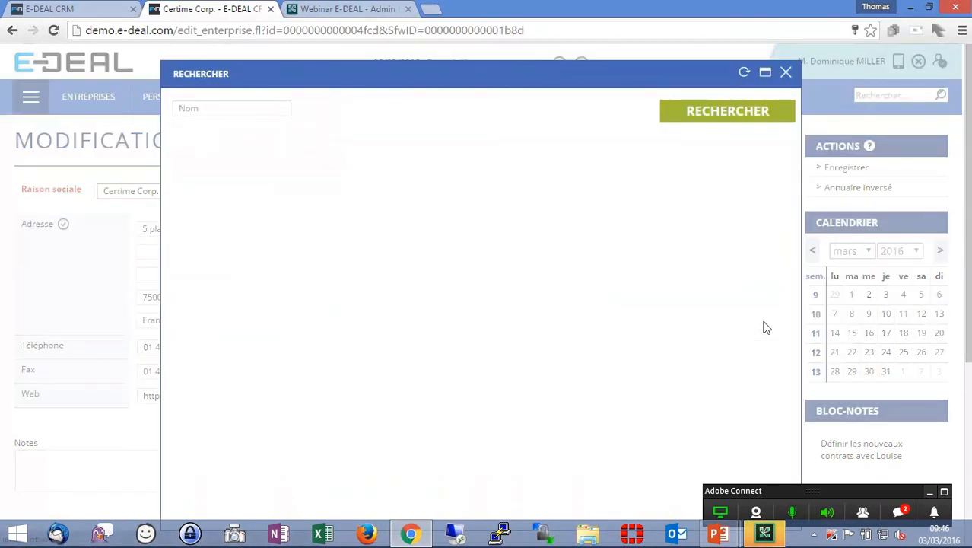
{"action": "left_click_drag", "start_coordinate": [493, 82], "coordinate": [463, 28]}
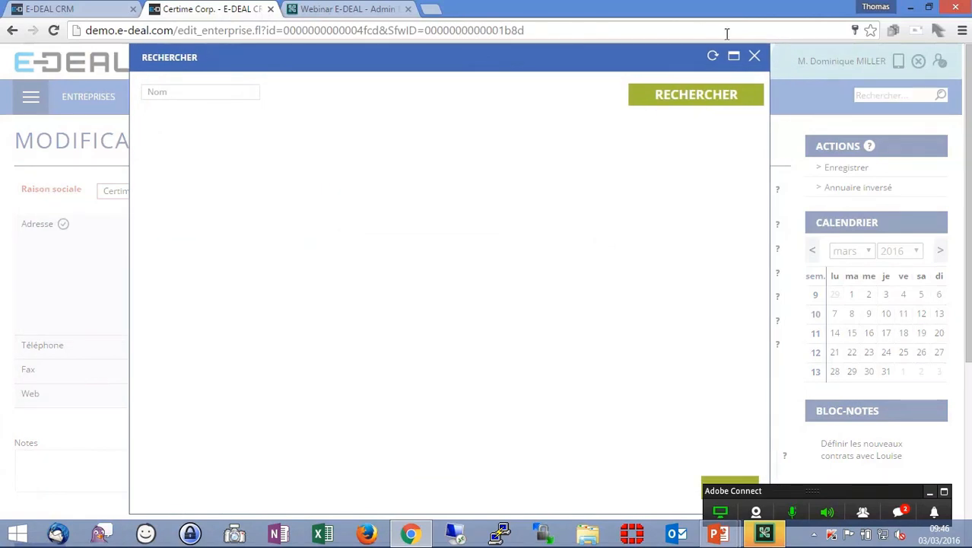
{"action": "left_click_drag", "start_coordinate": [765, 45], "coordinate": [749, 125]}
{"action": "left_click_drag", "start_coordinate": [580, 147], "coordinate": [601, 55]}
{"action": "left_click", "coordinate": [223, 94]}
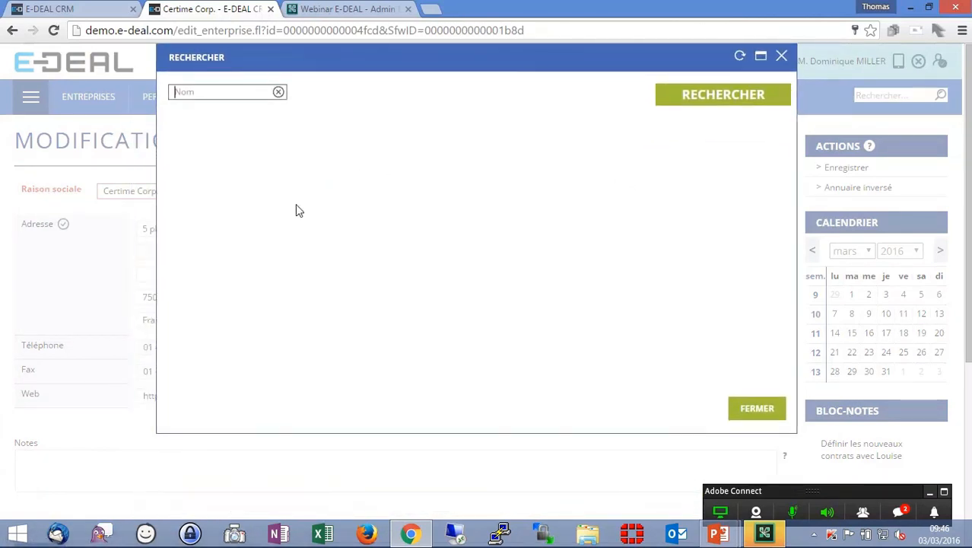
{"action": "left_click", "coordinate": [695, 103]}
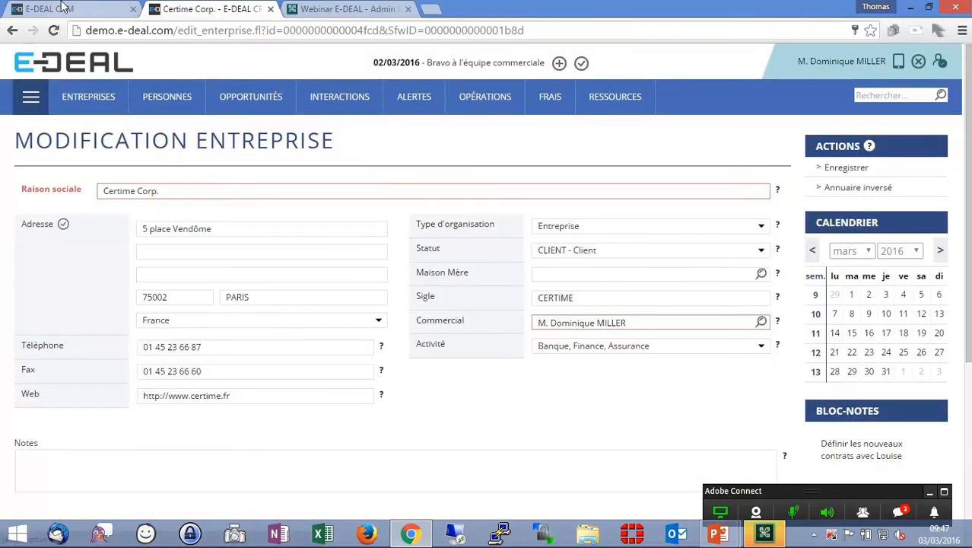
- Open the Acteur object of the Admin module in the data dictionary and review its fields and Champs de sélection
{"action": "left_click", "coordinate": [64, 7]}
{"action": "mouse_move", "coordinate": [165, 97]}
{"action": "left_click", "coordinate": [178, 193]}
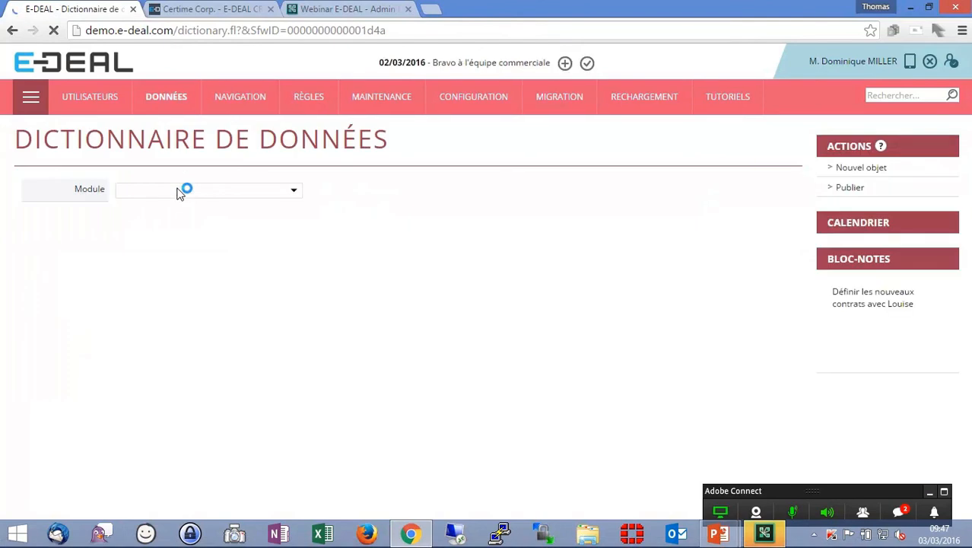
{"action": "left_click", "coordinate": [232, 193]}
{"action": "left_click", "coordinate": [220, 207]}
{"action": "left_click", "coordinate": [564, 195]}
{"action": "left_click", "coordinate": [557, 206]}
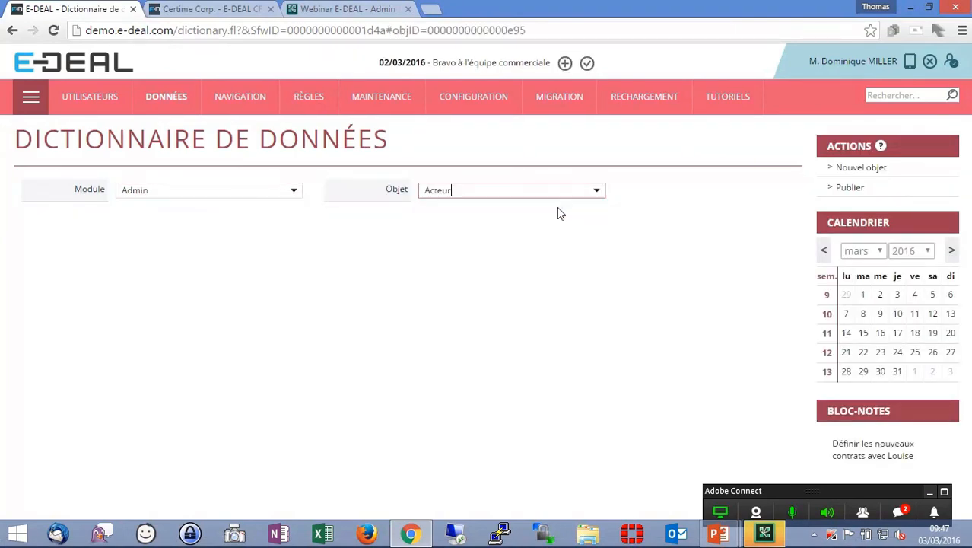
{"action": "scroll", "coordinate": [557, 207], "scroll_direction": "down", "scroll_amount": 20}
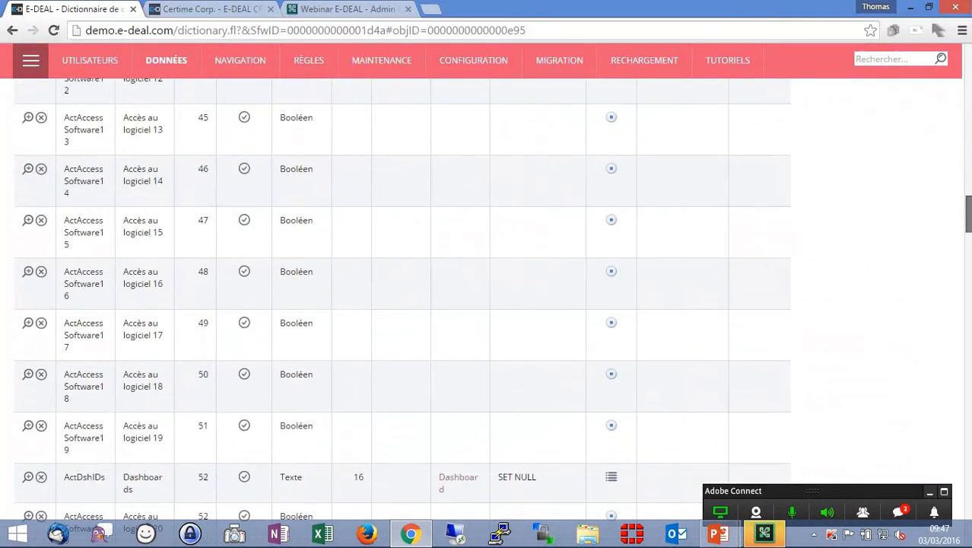
{"action": "scroll", "coordinate": [924, 451], "scroll_direction": "down", "scroll_amount": 20}
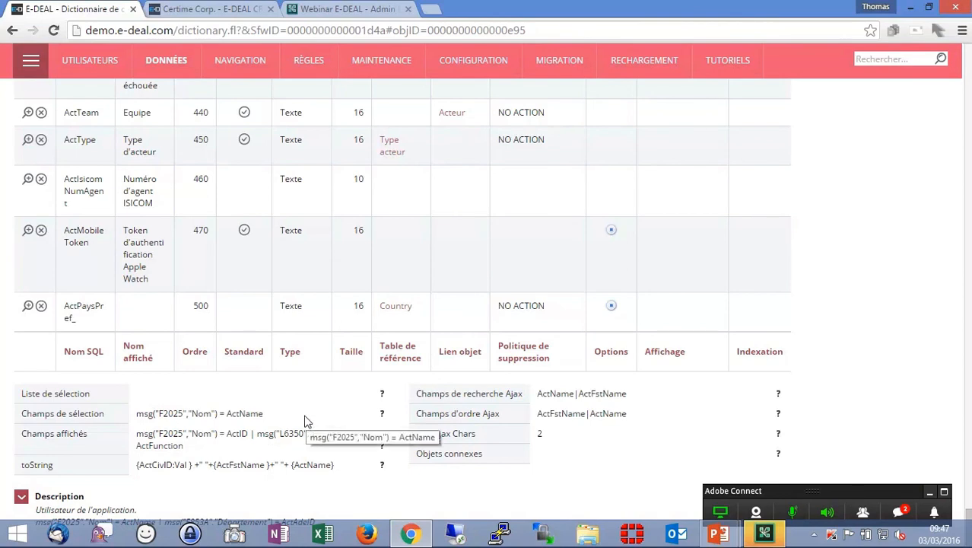
{"action": "double_click", "coordinate": [249, 414]}
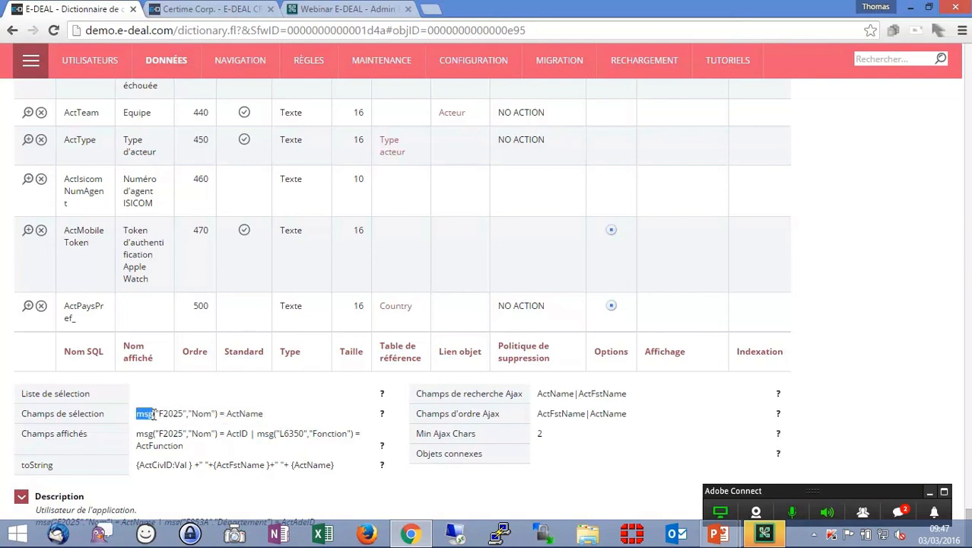
{"action": "double_click", "coordinate": [172, 413]}
{"action": "left_click", "coordinate": [171, 413]}
{"action": "left_click_drag", "start_coordinate": [968, 519], "coordinate": [965, 31]}
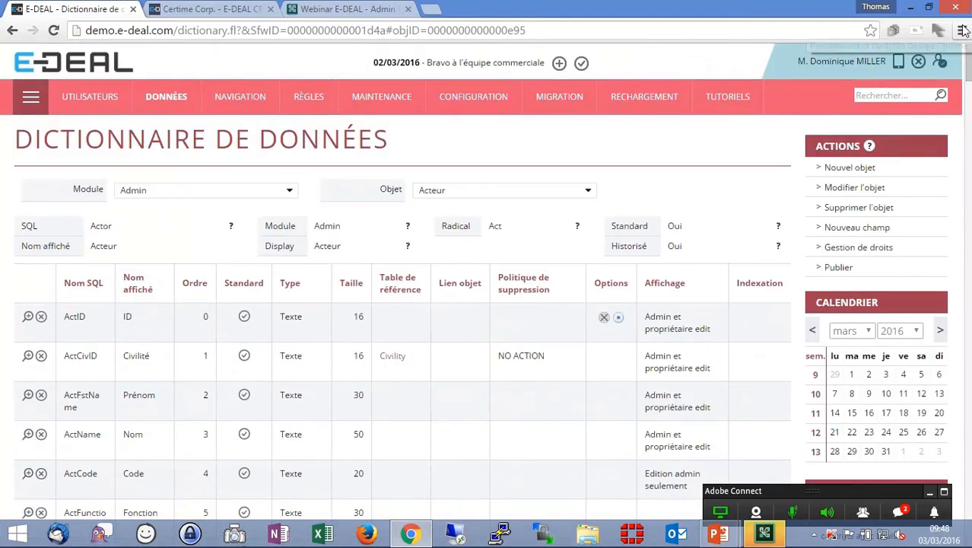
- Edit the Acteur object, append the Département expression from its description to Champs de sélection, and save
{"action": "left_click", "coordinate": [868, 190]}
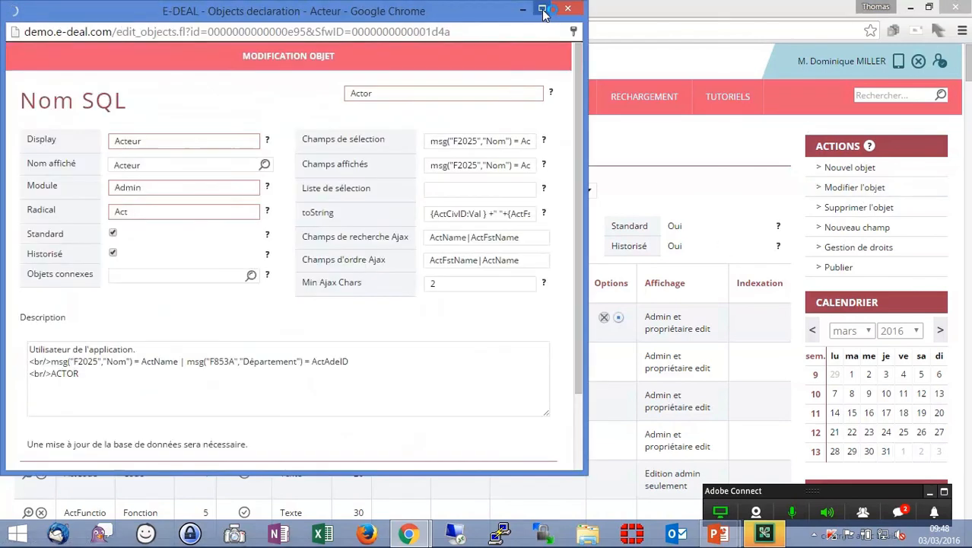
{"action": "left_click", "coordinate": [542, 10]}
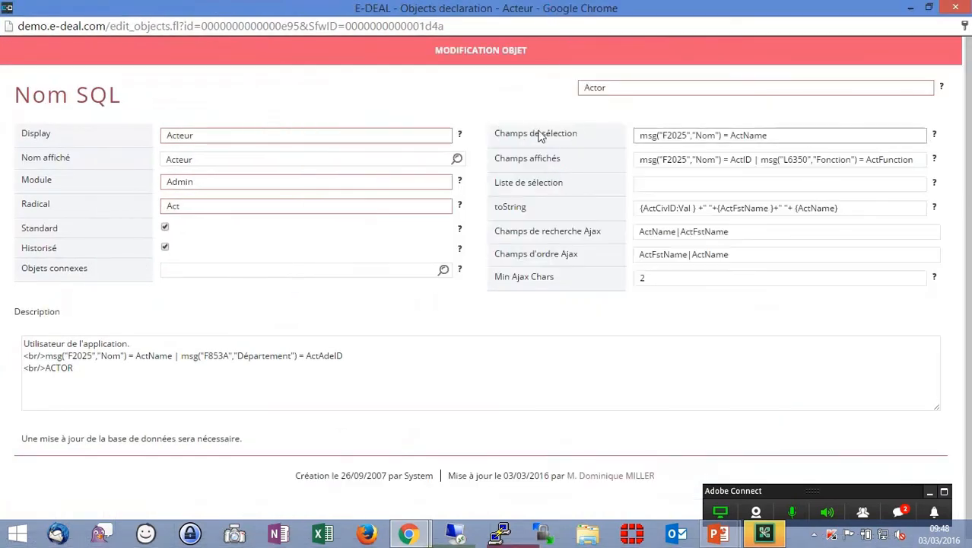
{"action": "left_click_drag", "start_coordinate": [364, 355], "coordinate": [45, 355]}
{"action": "key", "text": "ctrl+c"}
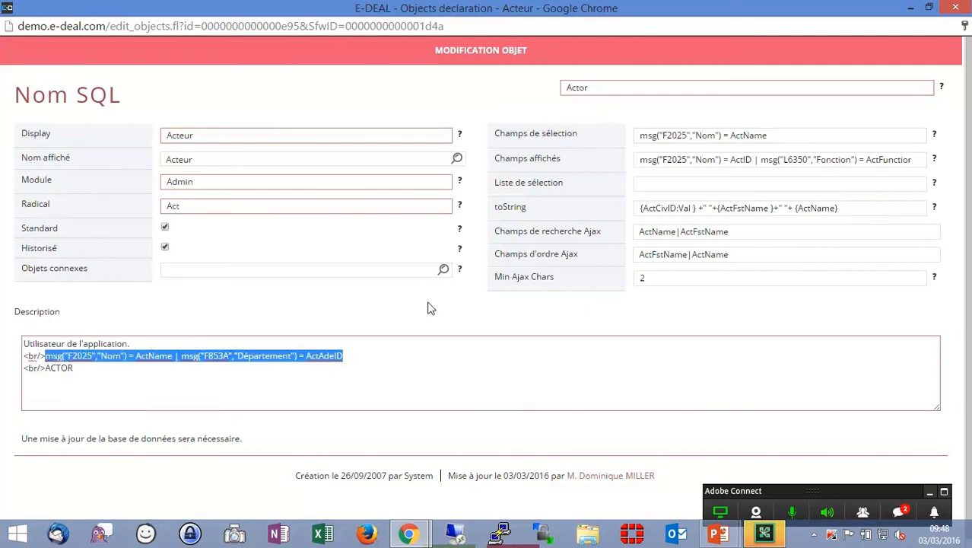
{"action": "left_click_drag", "start_coordinate": [794, 138], "coordinate": [623, 134]}
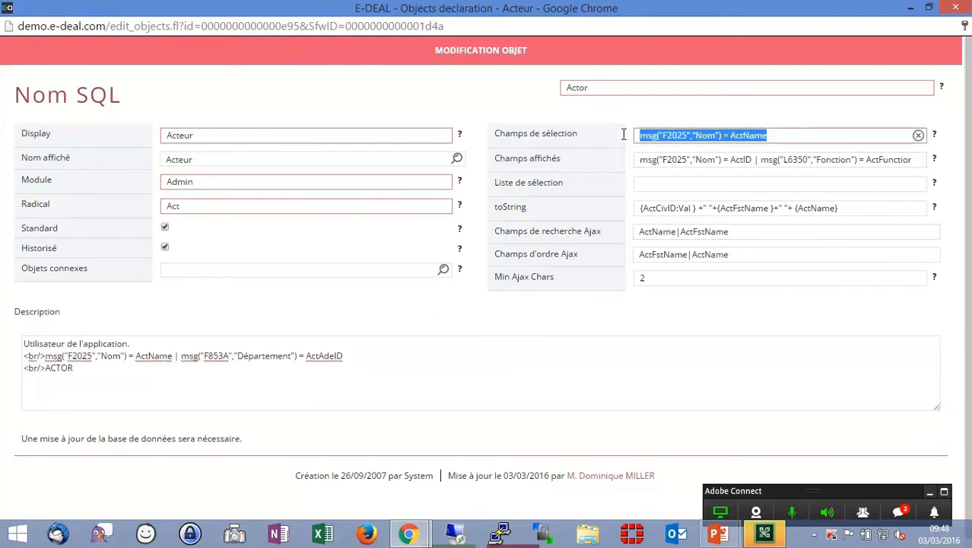
{"action": "key", "text": "ctrl+v"}
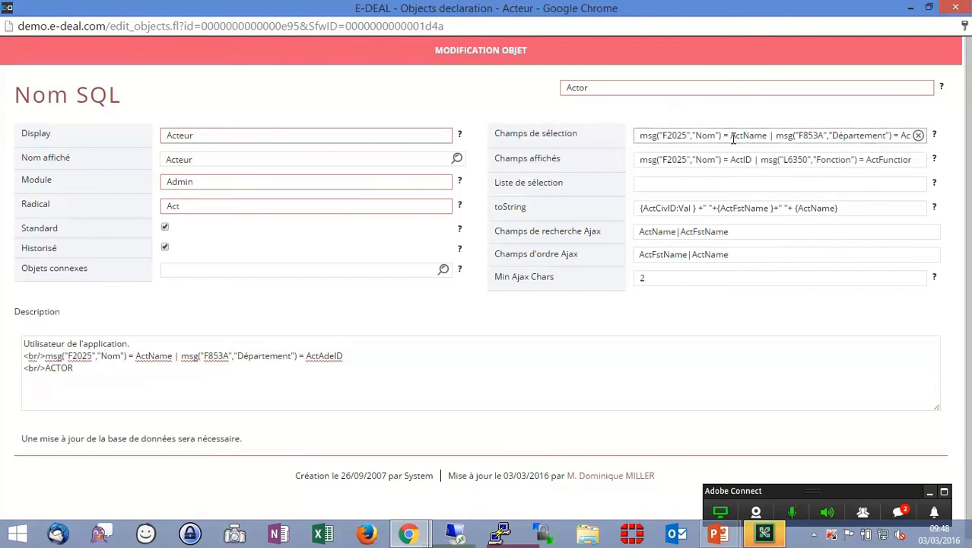
{"action": "double_click", "coordinate": [868, 136]}
{"action": "left_click", "coordinate": [869, 114]}
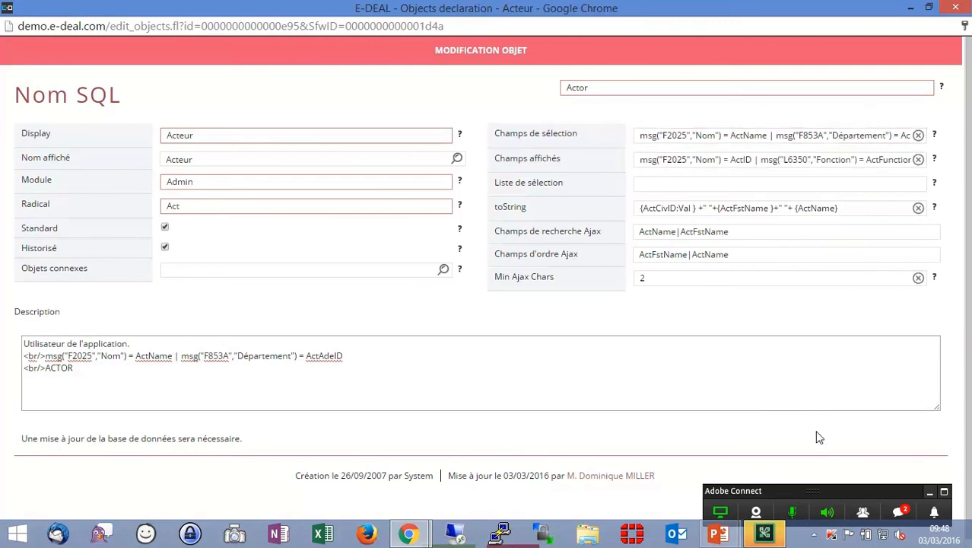
{"action": "left_click", "coordinate": [956, 6]}
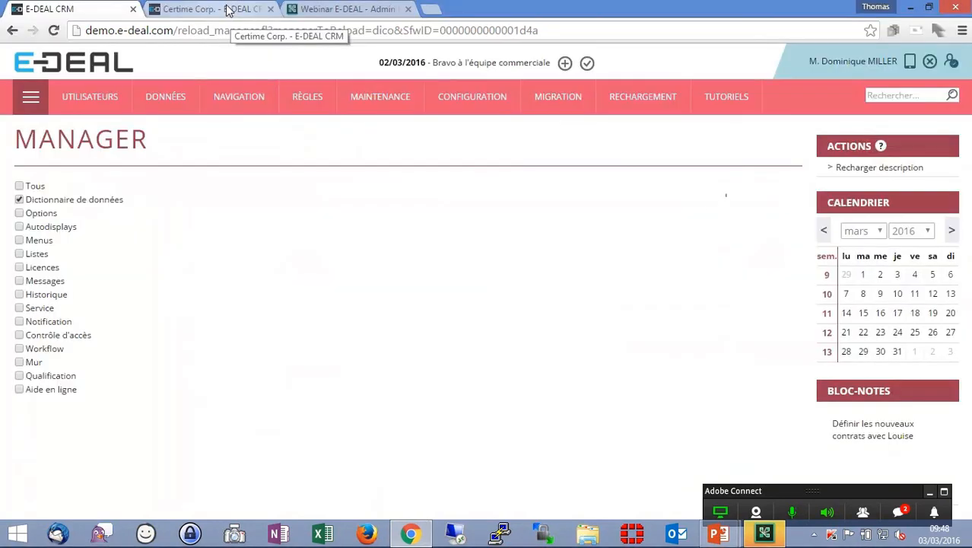
- Refresh Certime Corp.'s edit form and run a search in the Commercial lookup with the Support Client department
{"action": "left_click", "coordinate": [228, 11]}
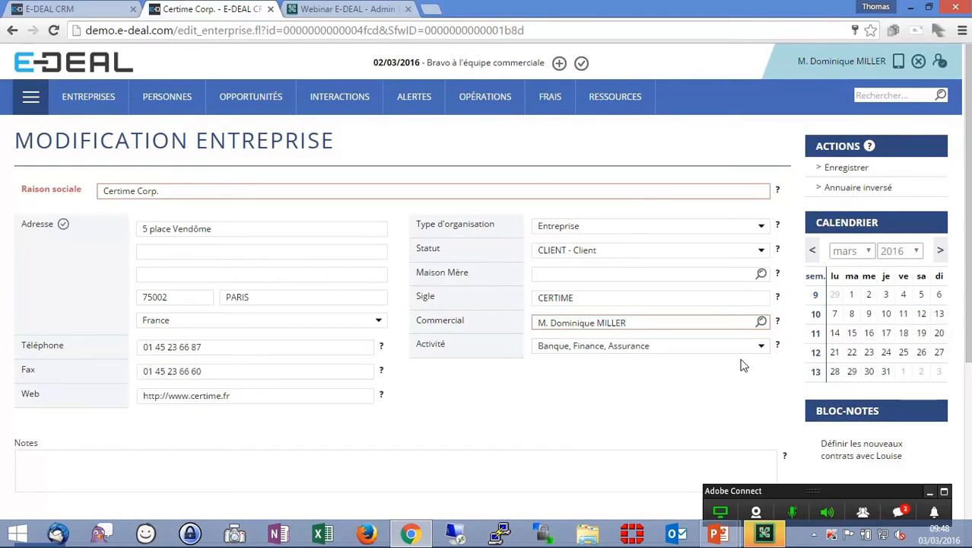
{"action": "key", "text": "F5"}
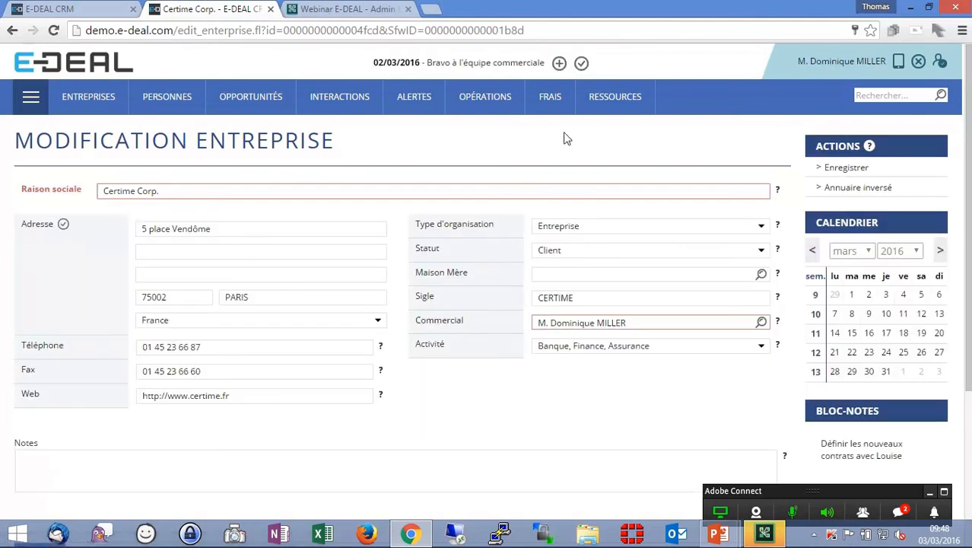
{"action": "left_click", "coordinate": [763, 327]}
{"action": "left_click", "coordinate": [742, 118]}
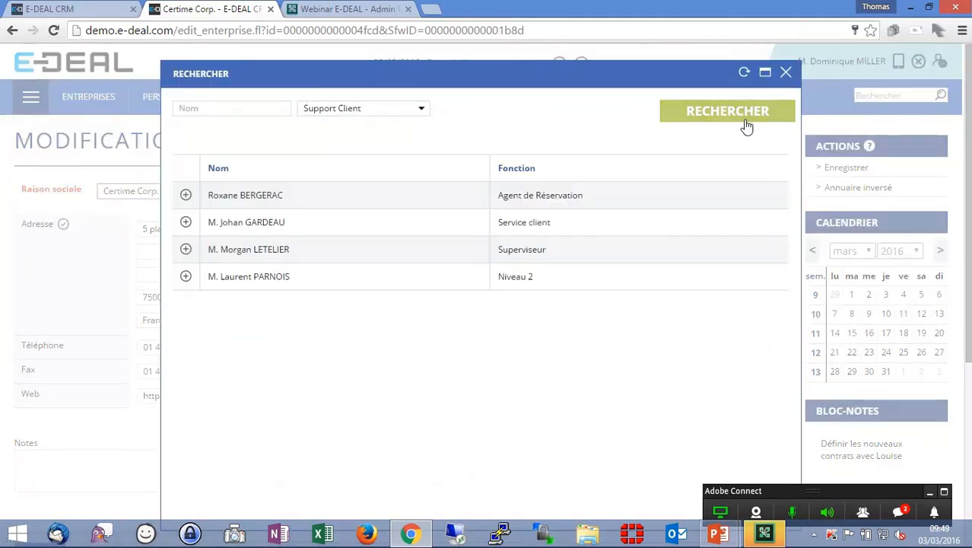
{"action": "left_click", "coordinate": [221, 109]}
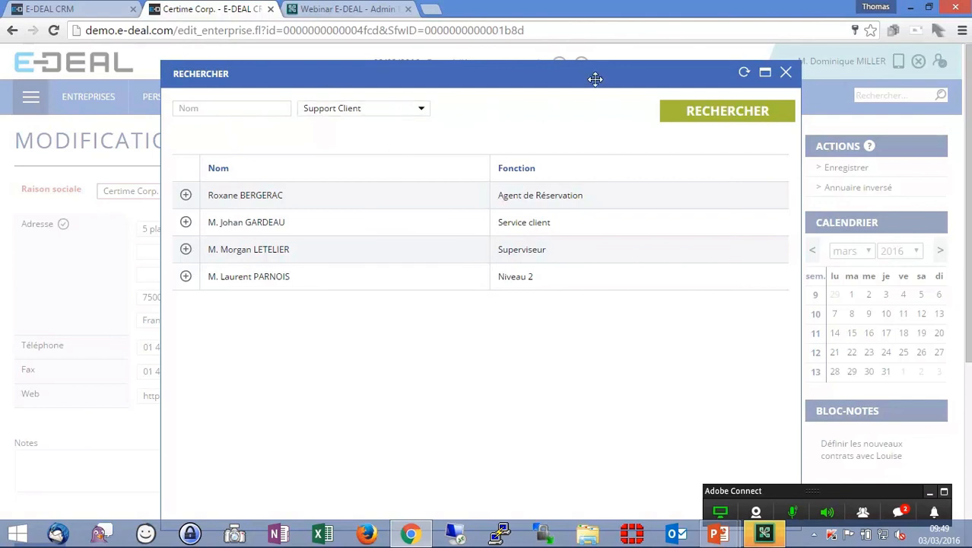
{"action": "left_click_drag", "start_coordinate": [591, 77], "coordinate": [556, 35]}
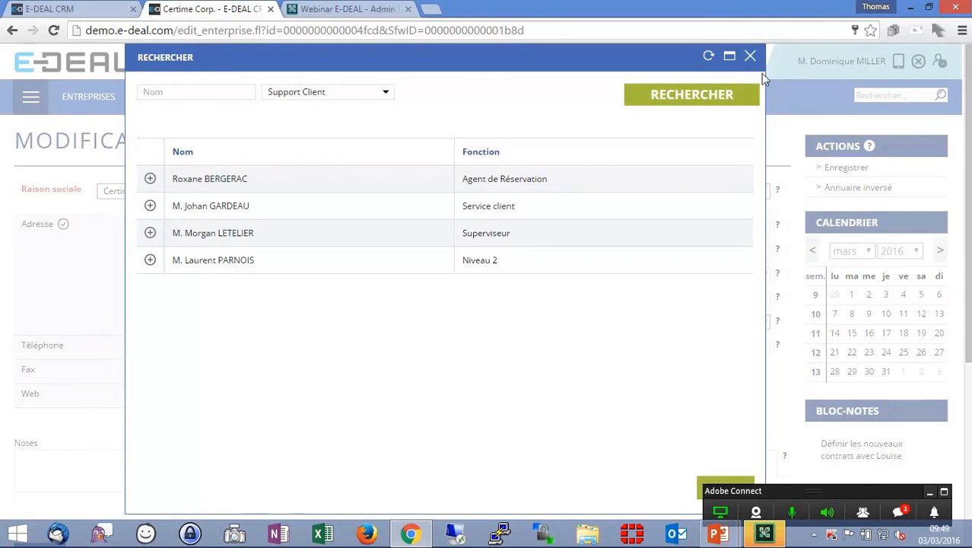
{"action": "left_click", "coordinate": [750, 57]}
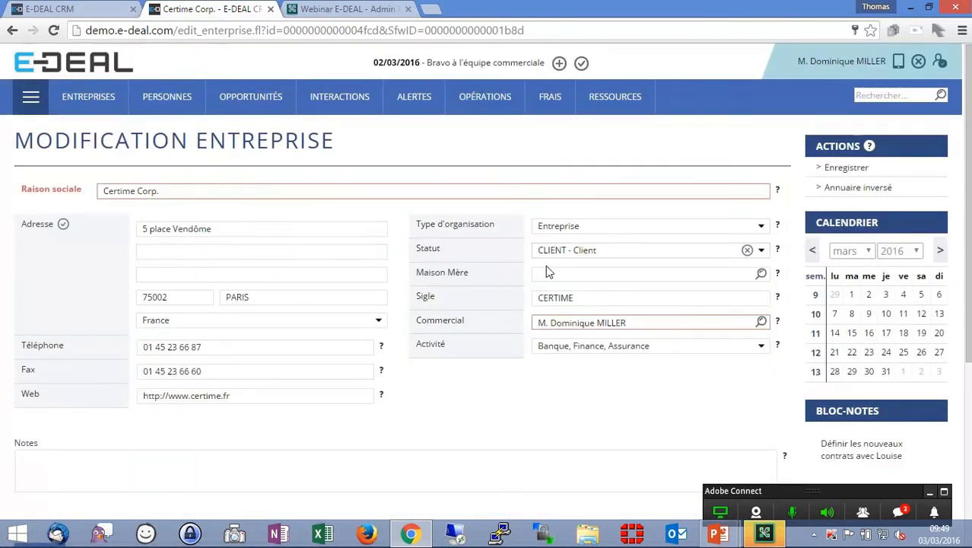
- Open the opportunity search and examine the En charge and Personne lookup dialogs
{"action": "mouse_move", "coordinate": [278, 108]}
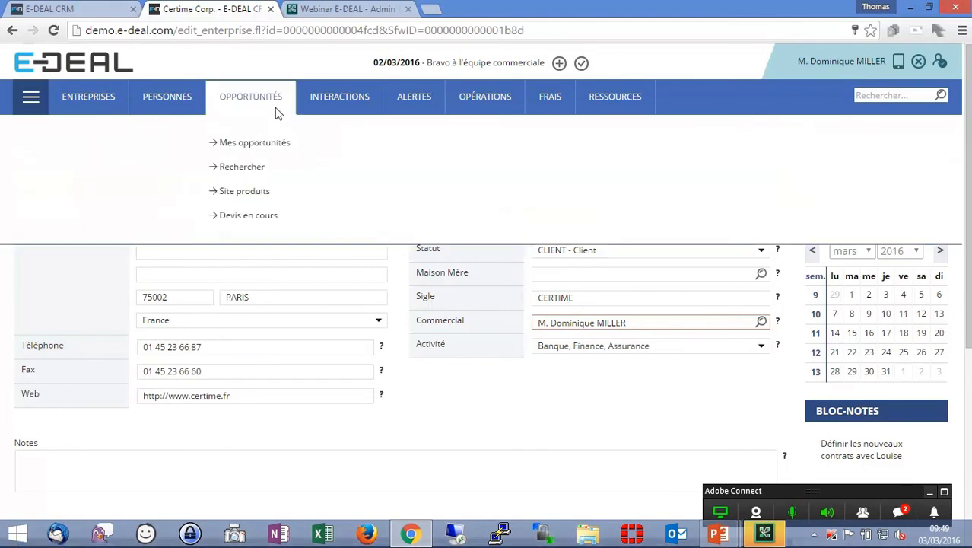
{"action": "left_click", "coordinate": [256, 168]}
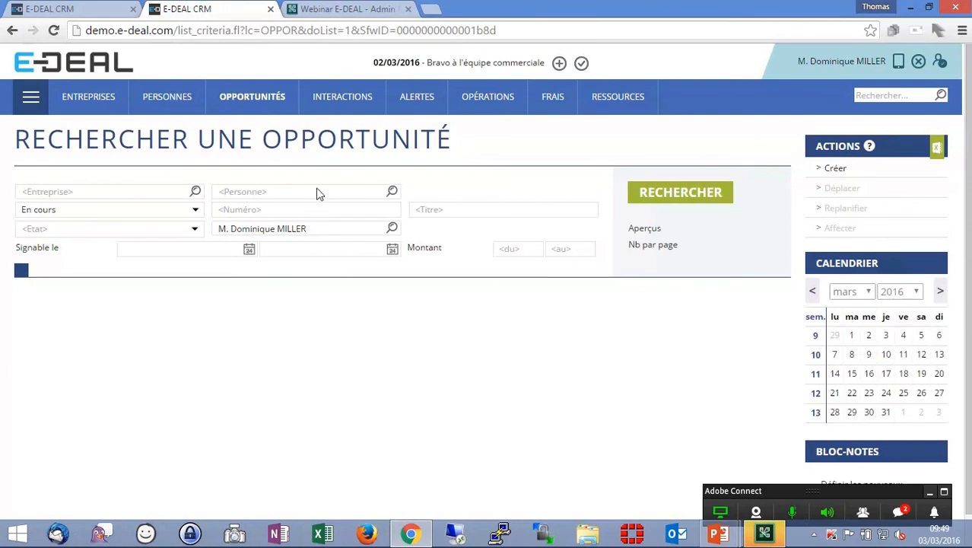
{"action": "left_click", "coordinate": [392, 228]}
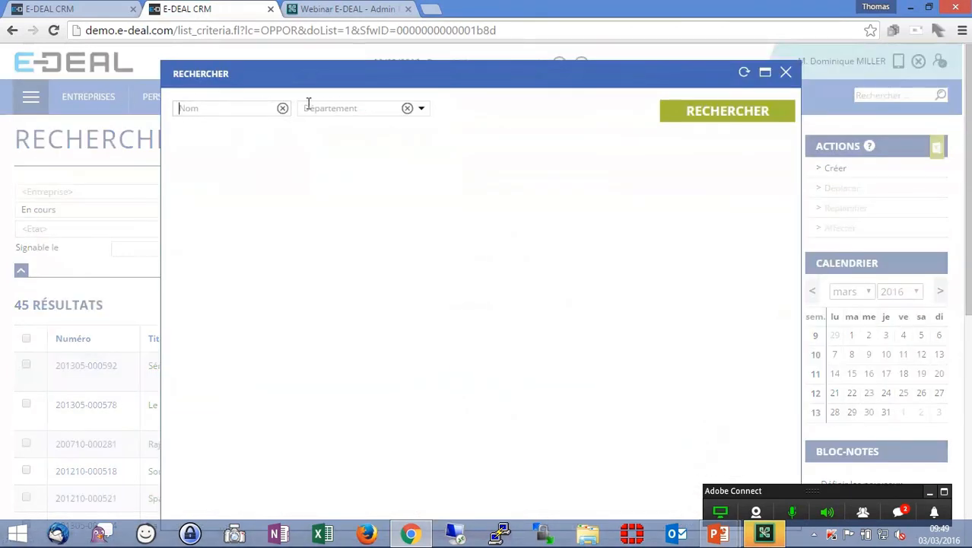
{"action": "left_click", "coordinate": [785, 73]}
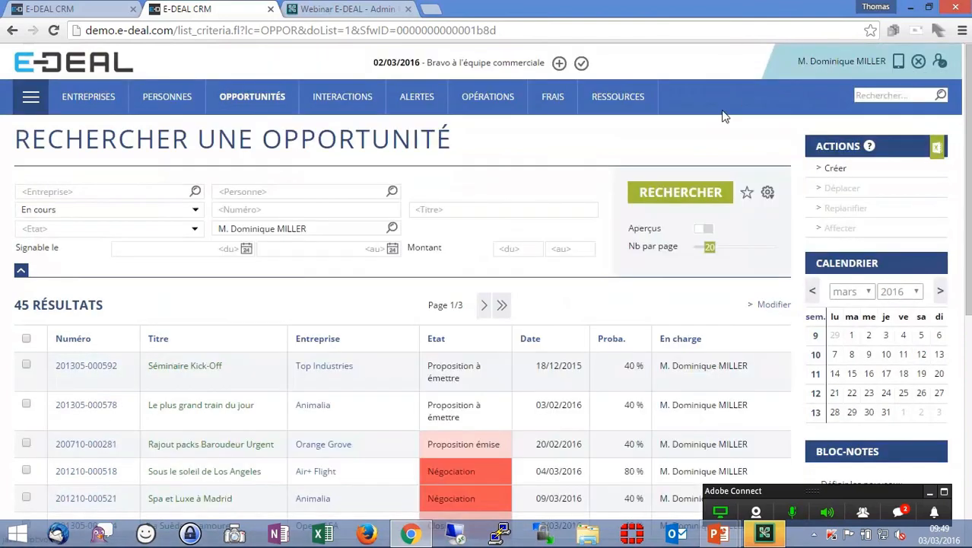
{"action": "left_click", "coordinate": [392, 192]}
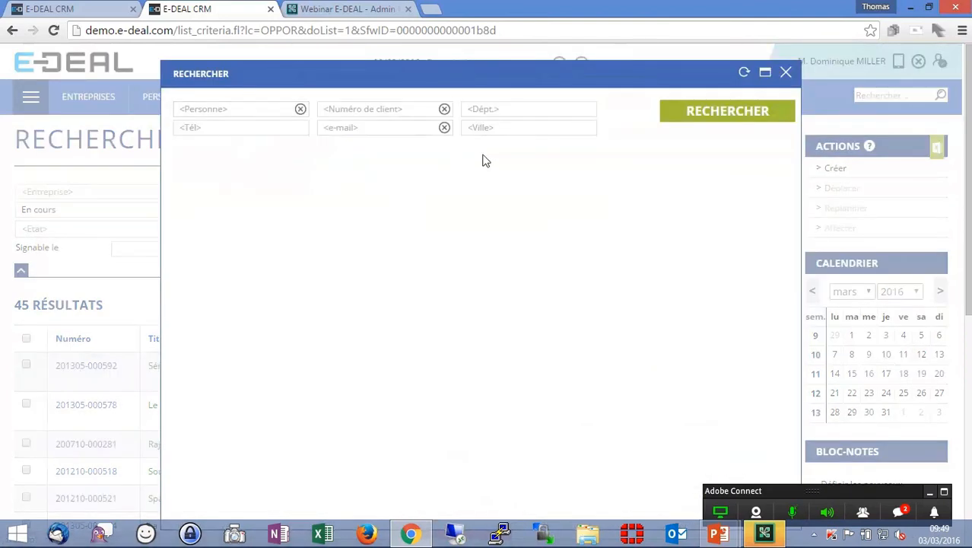
{"action": "left_click", "coordinate": [706, 121]}
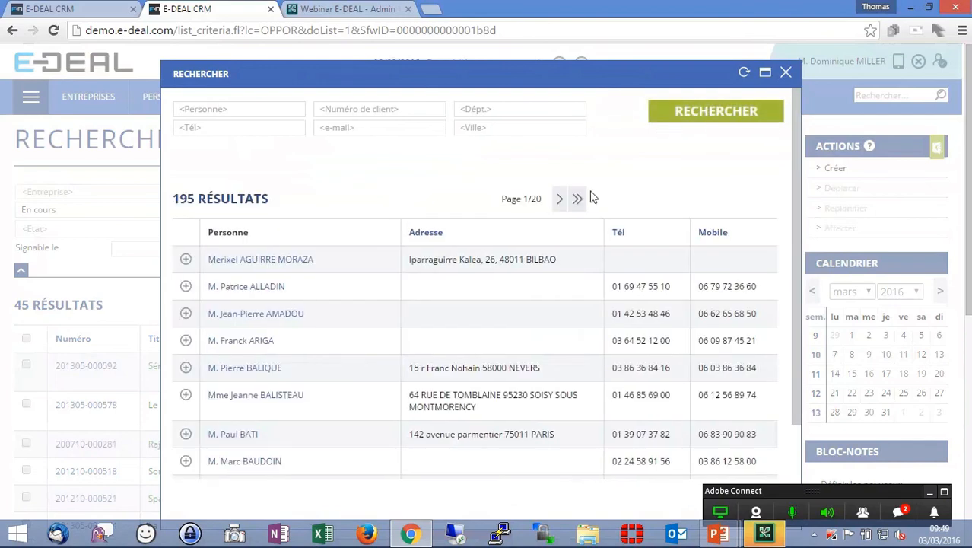
{"action": "left_click", "coordinate": [785, 76]}
- Set the Acteur object's Liste de sélection to ACTOR, save the object, and publish the data dictionary
{"action": "left_click", "coordinate": [96, 13]}
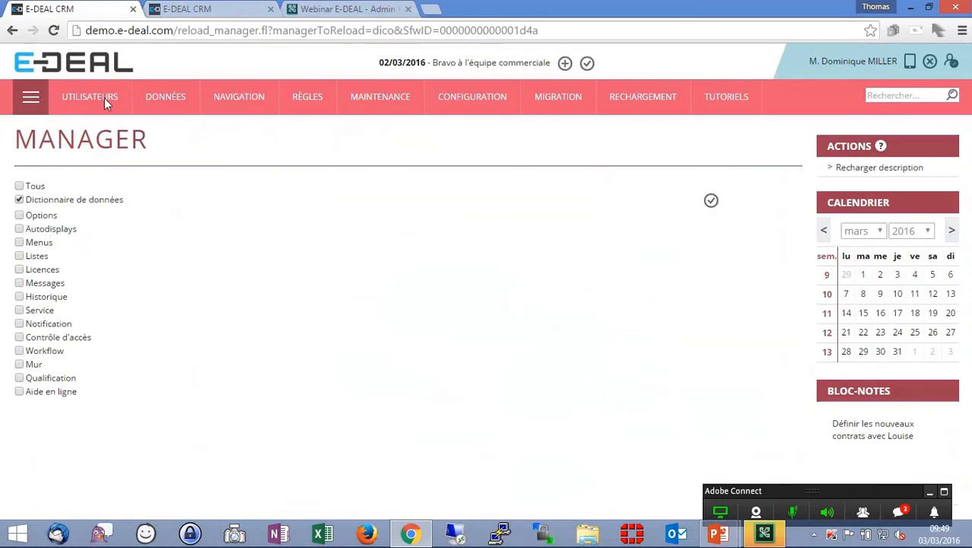
{"action": "left_click", "coordinate": [104, 98]}
{"action": "right_click", "coordinate": [378, 340]}
{"action": "left_click", "coordinate": [384, 348]}
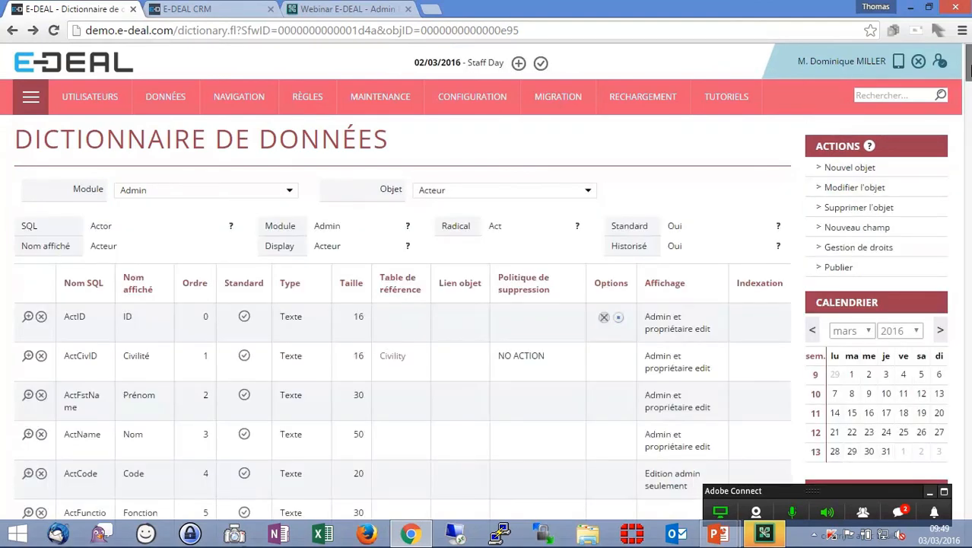
{"action": "left_click", "coordinate": [848, 188]}
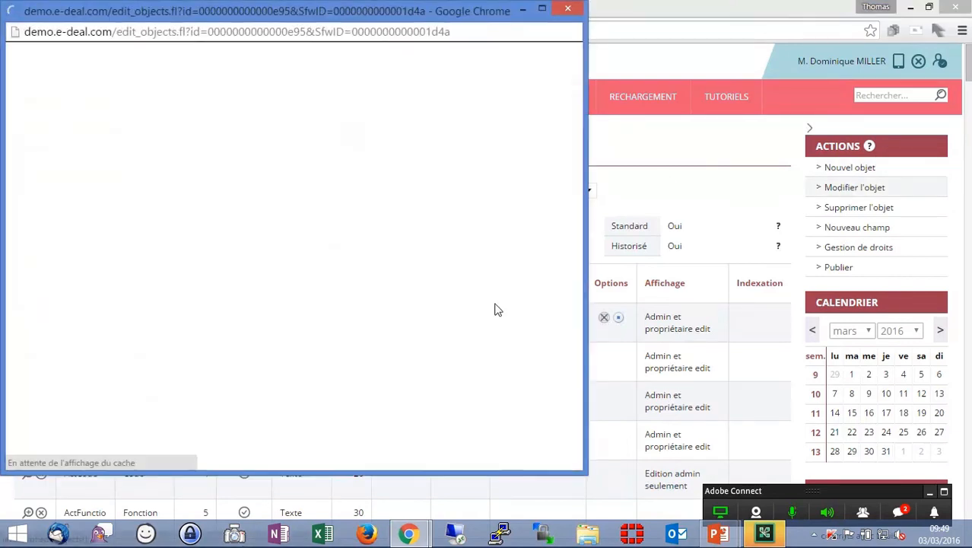
{"action": "left_click_drag", "start_coordinate": [575, 482], "coordinate": [875, 490]}
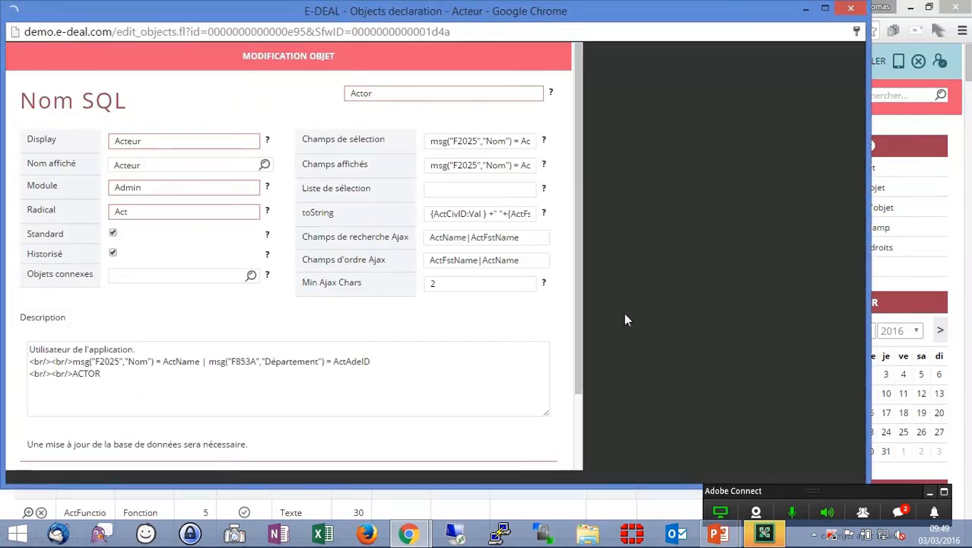
{"action": "left_click", "coordinate": [595, 189]}
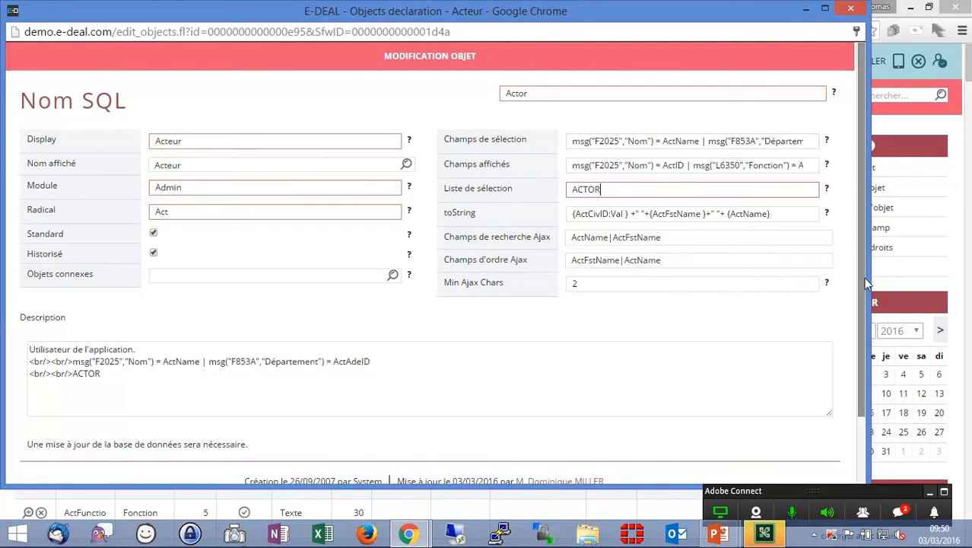
{"action": "scroll", "coordinate": [860, 381], "scroll_direction": "down", "scroll_amount": 2}
{"action": "left_click", "coordinate": [403, 476]}
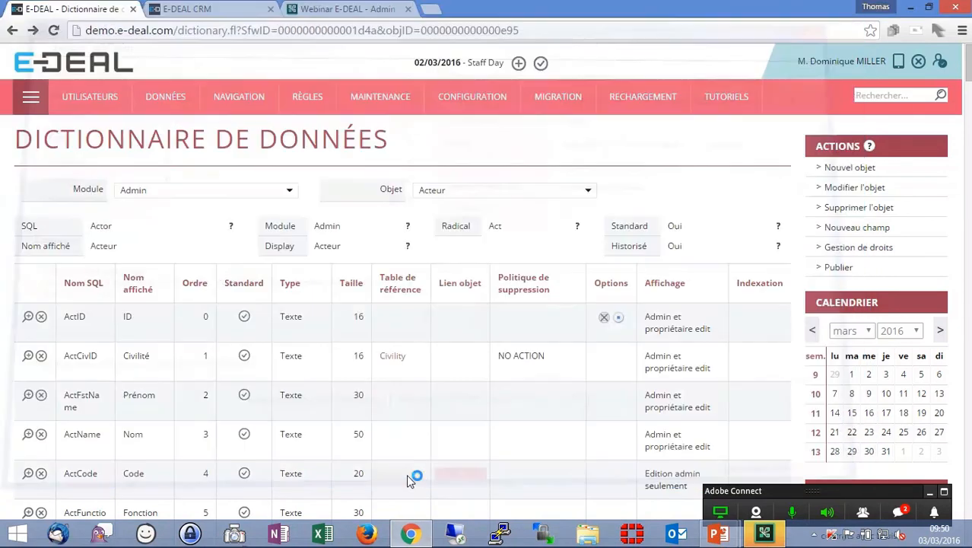
{"action": "left_click", "coordinate": [841, 268]}
{"action": "mouse_move", "coordinate": [366, 93]}
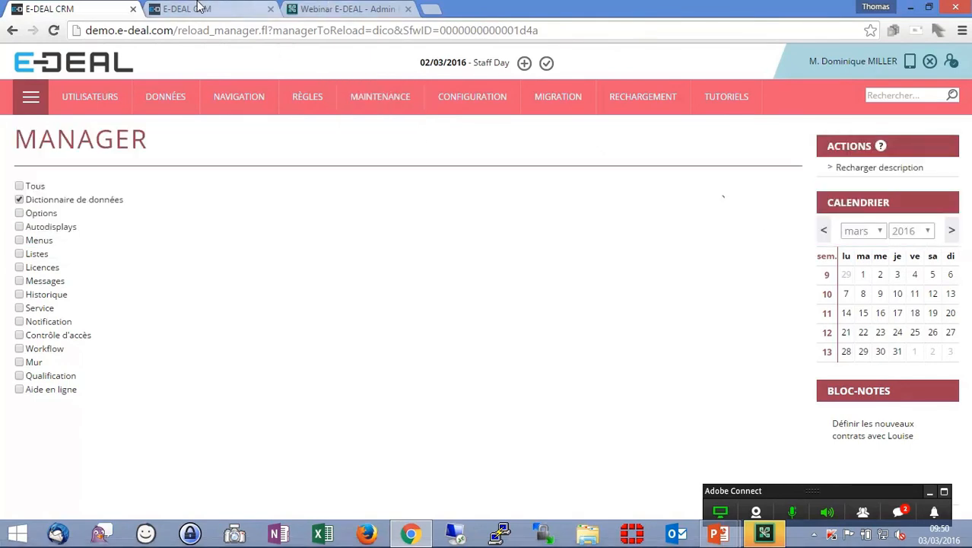
- Open the En charge lookup on the opportunity search and search actors with 10 results per page
{"action": "left_click", "coordinate": [196, 7]}
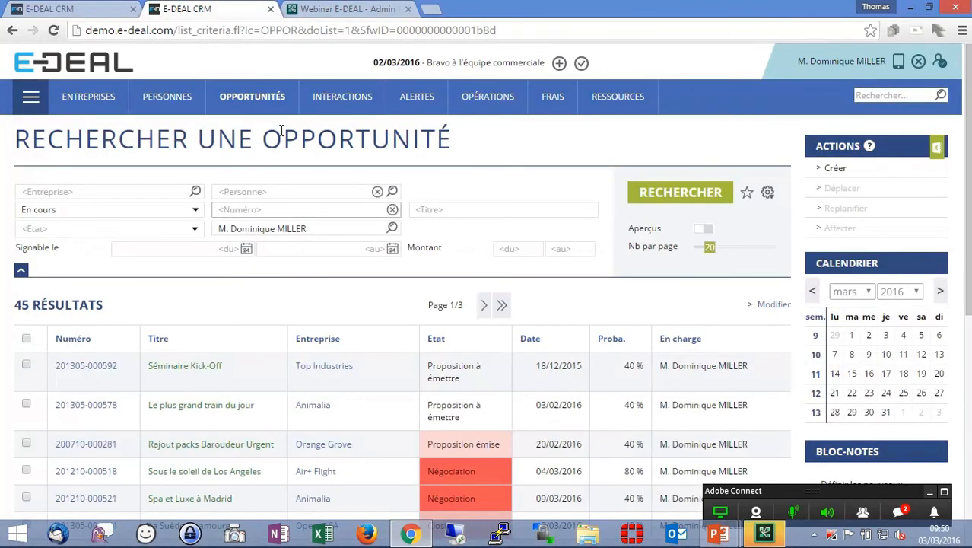
{"action": "mouse_move", "coordinate": [258, 102]}
{"action": "left_click", "coordinate": [238, 168]}
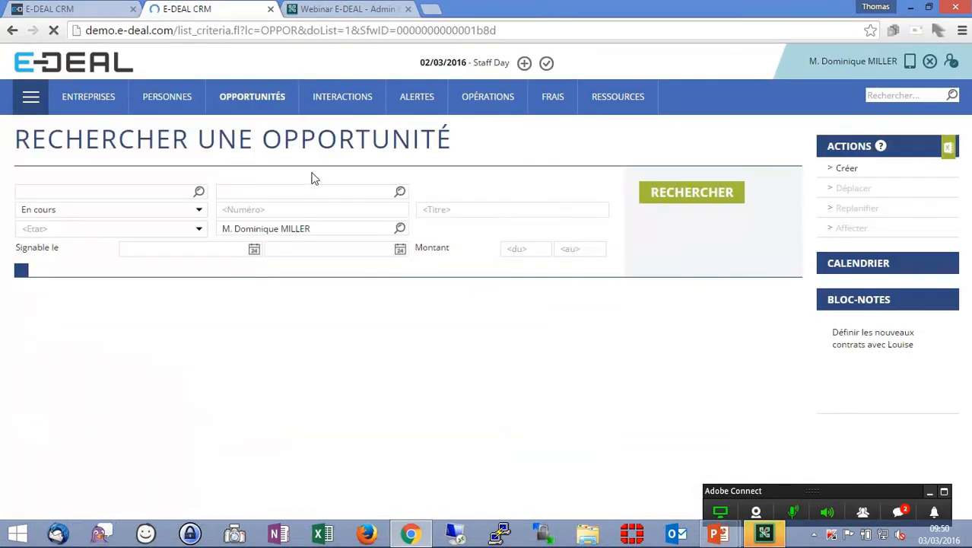
{"action": "left_click", "coordinate": [392, 228]}
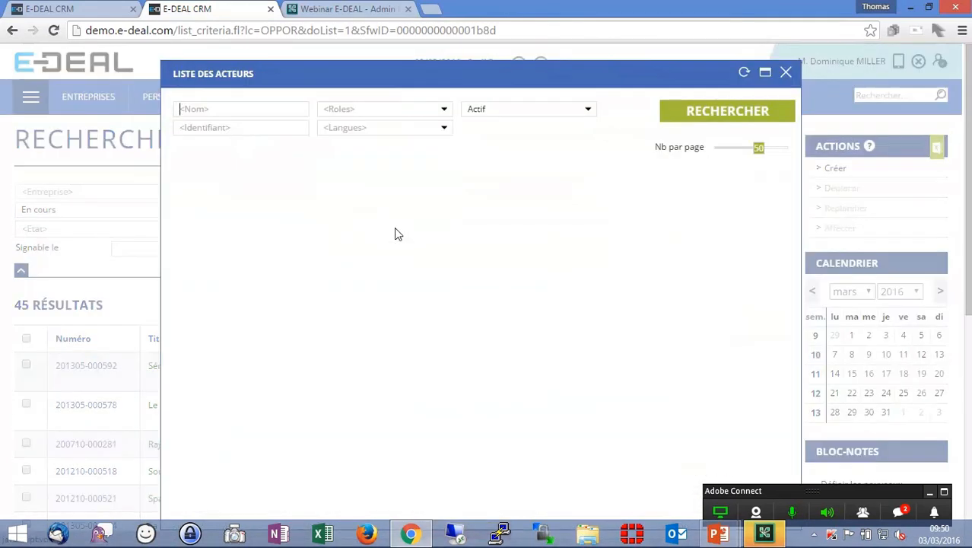
{"action": "left_click_drag", "start_coordinate": [427, 47], "coordinate": [409, 45]}
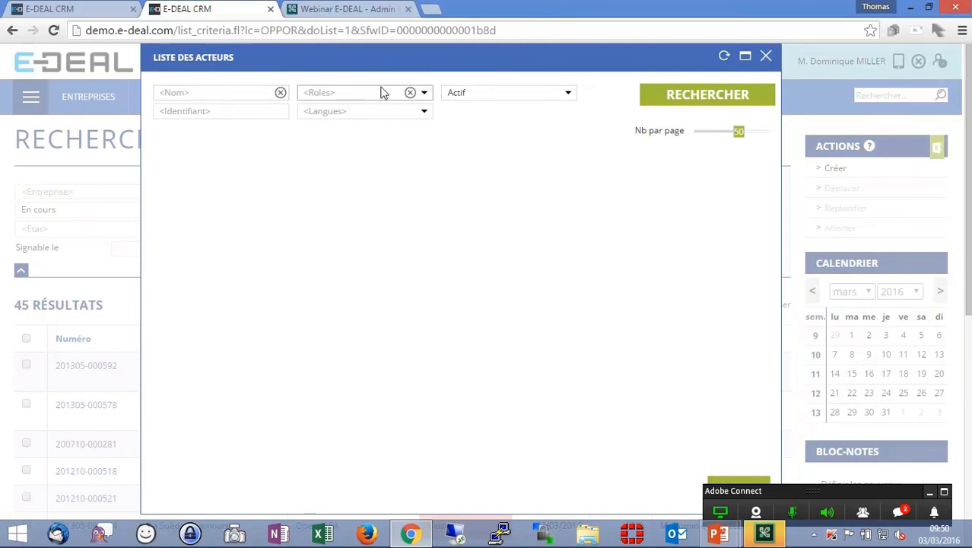
{"action": "left_click", "coordinate": [710, 95]}
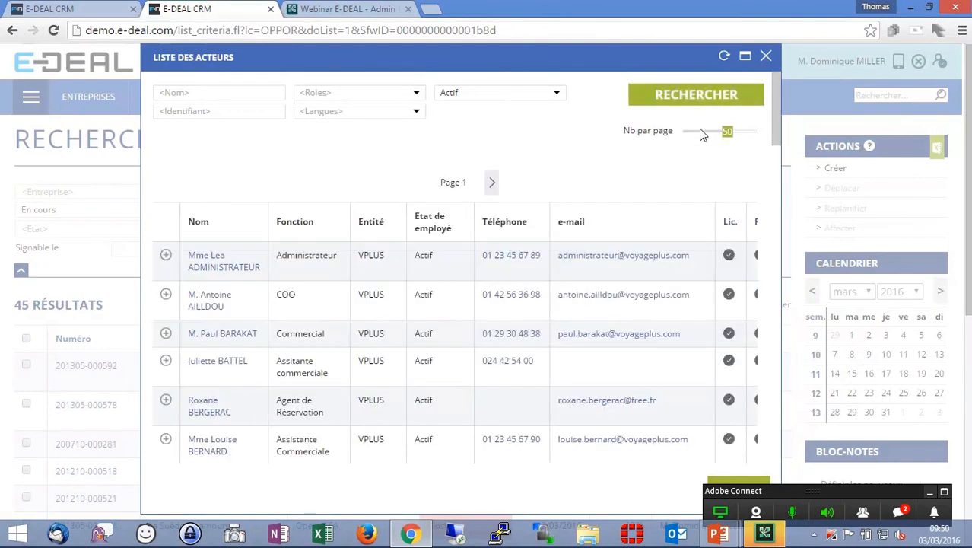
{"action": "left_click", "coordinate": [695, 135]}
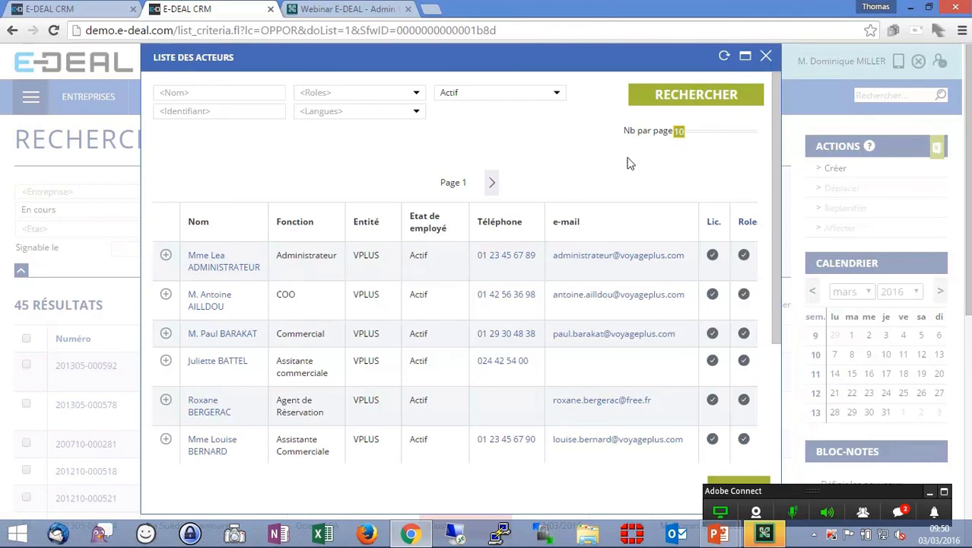
{"action": "scroll", "coordinate": [742, 190], "scroll_direction": "down", "scroll_amount": 3}
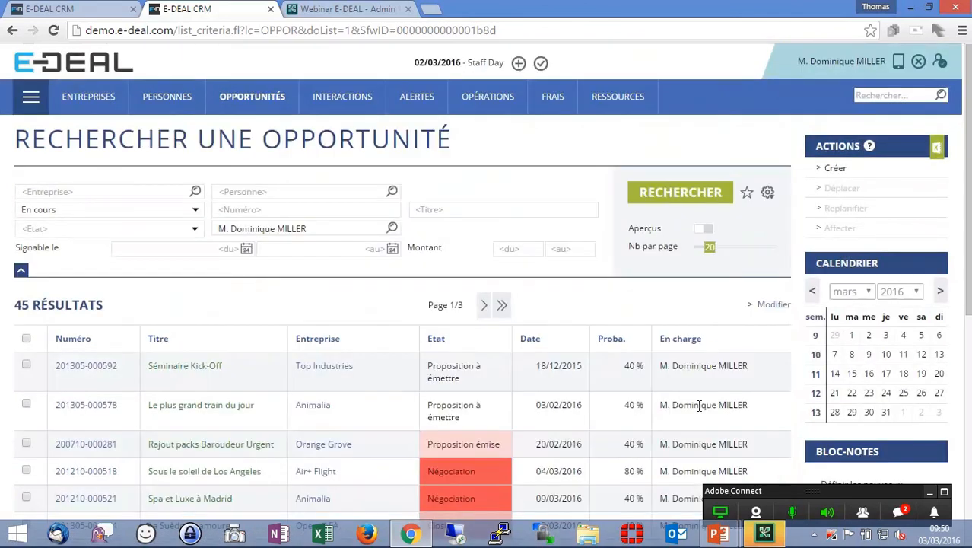
{"action": "left_click", "coordinate": [726, 480]}
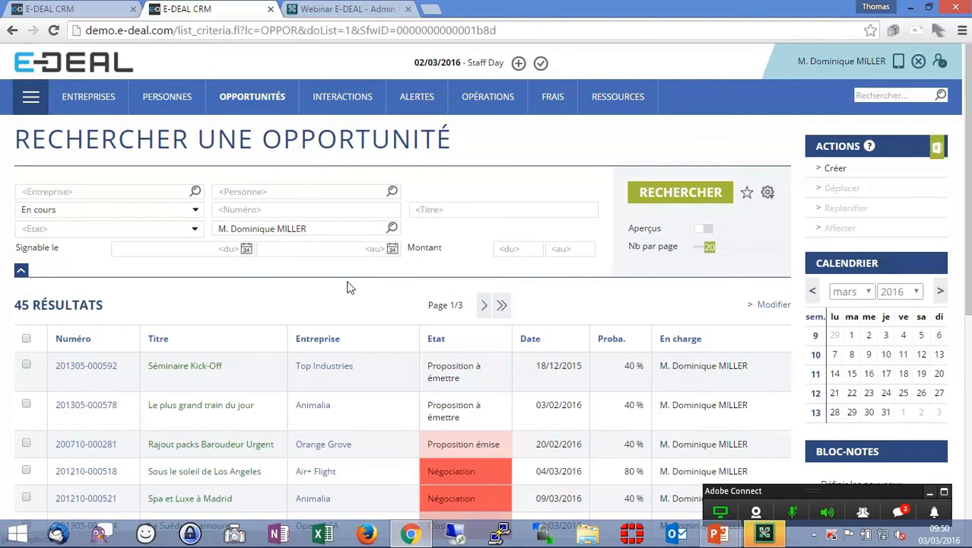
- Reopen the Acteur object's edit form in the data dictionary and review its selection settings
{"action": "left_click", "coordinate": [72, 6]}
{"action": "right_click", "coordinate": [248, 213]}
{"action": "left_click", "coordinate": [261, 223]}
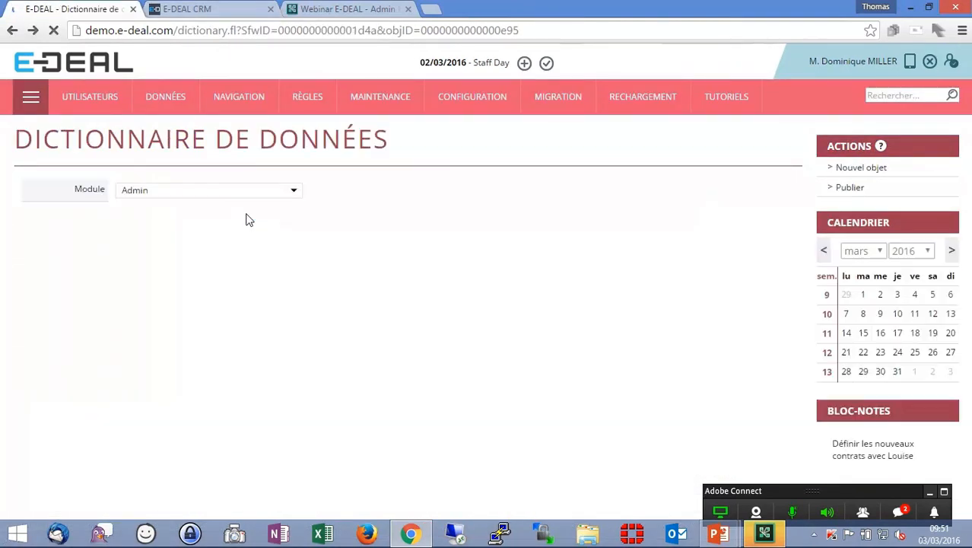
{"action": "left_click", "coordinate": [835, 190]}
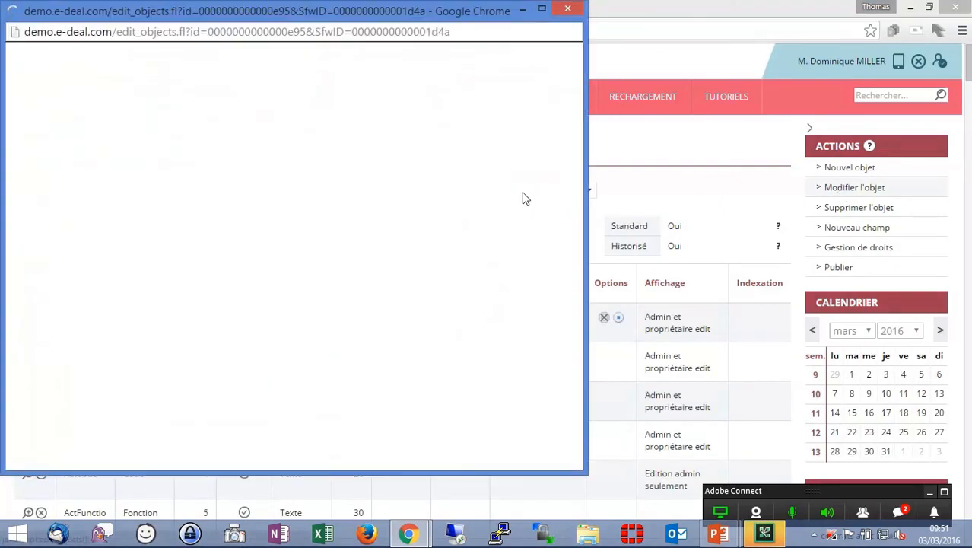
{"action": "left_click", "coordinate": [541, 9]}
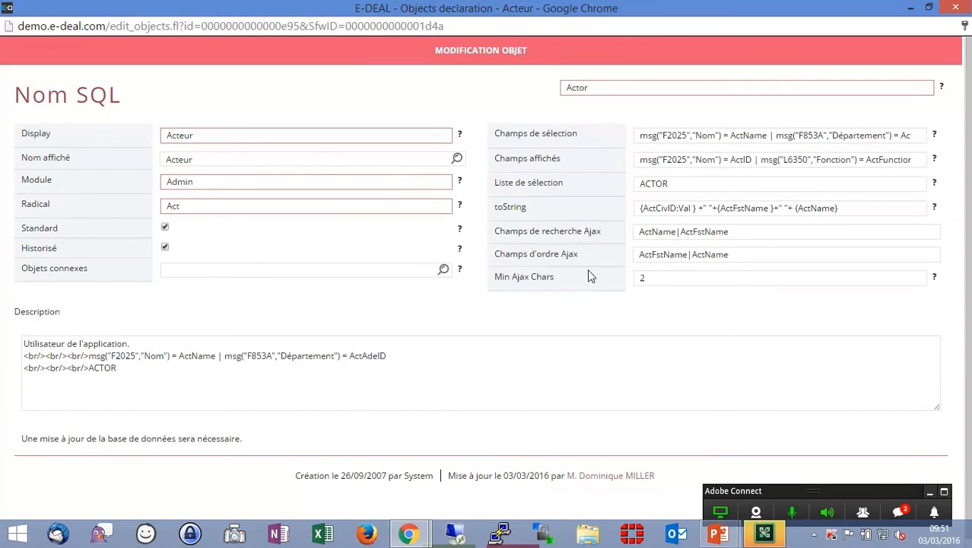
{"action": "left_click", "coordinate": [952, 7]}
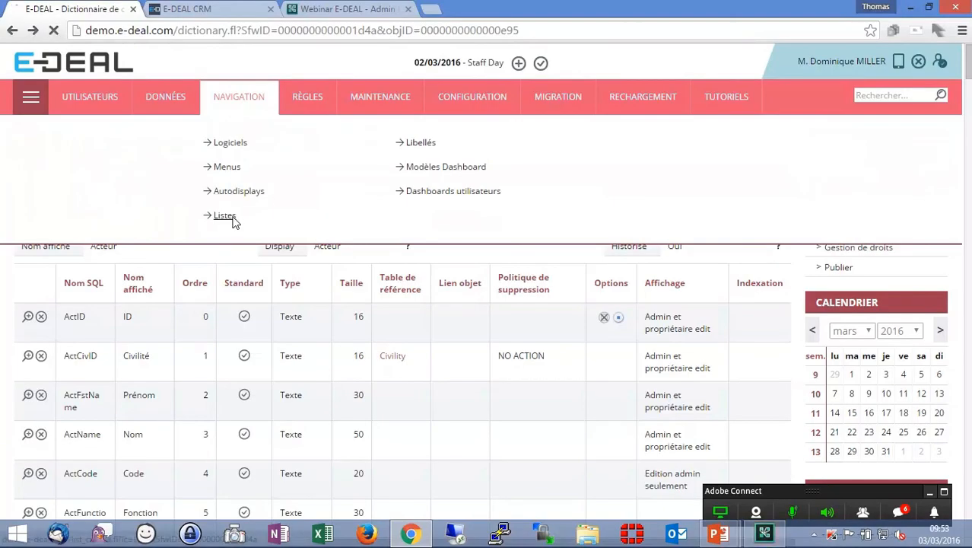
- Open the list search and scroll through the actor lists such as ACTOR
{"action": "left_click", "coordinate": [226, 216]}
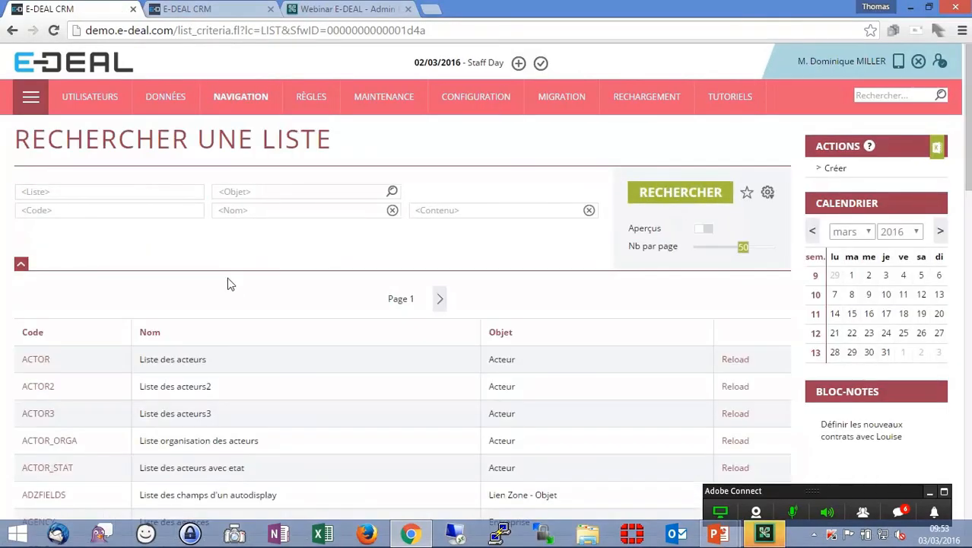
{"action": "scroll", "coordinate": [181, 379], "scroll_direction": "down", "scroll_amount": 2}
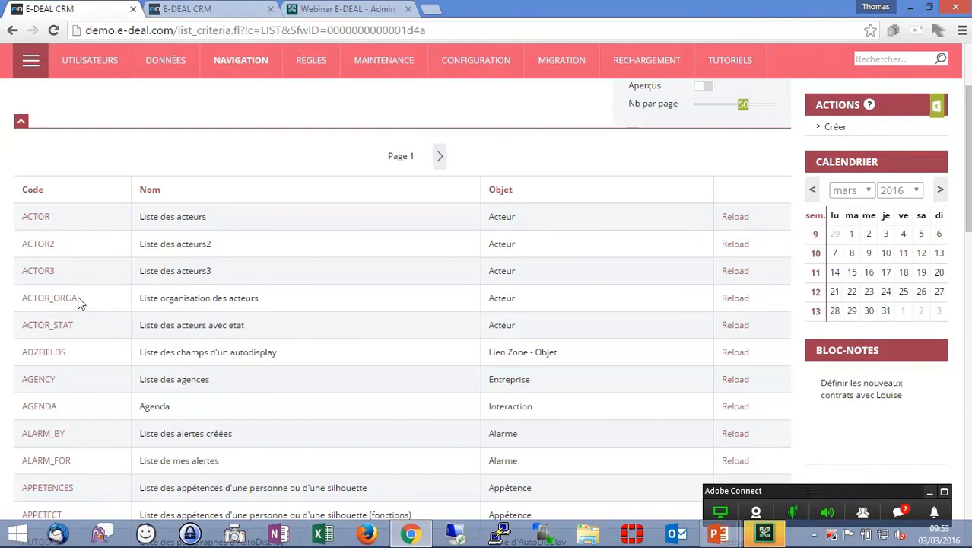
{"action": "key", "text": "alt+Tab"}
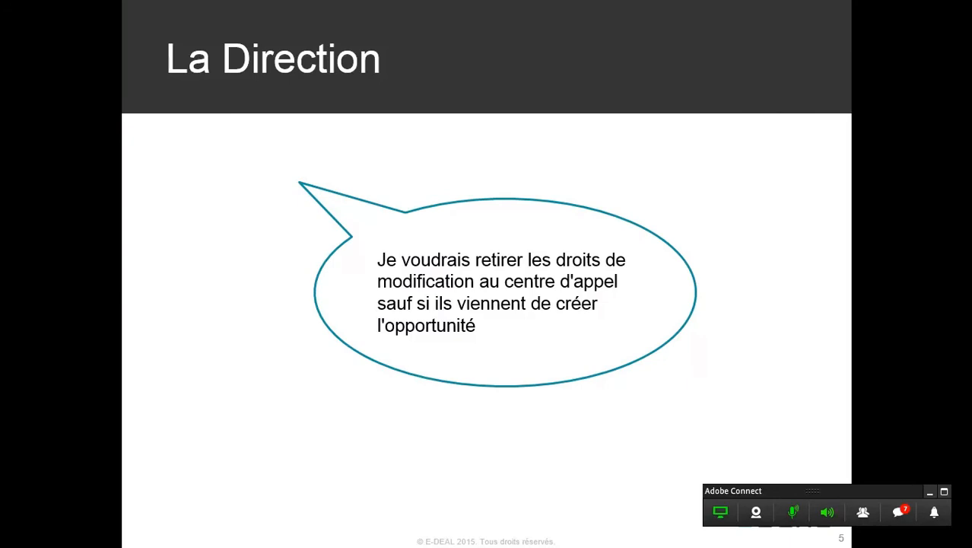
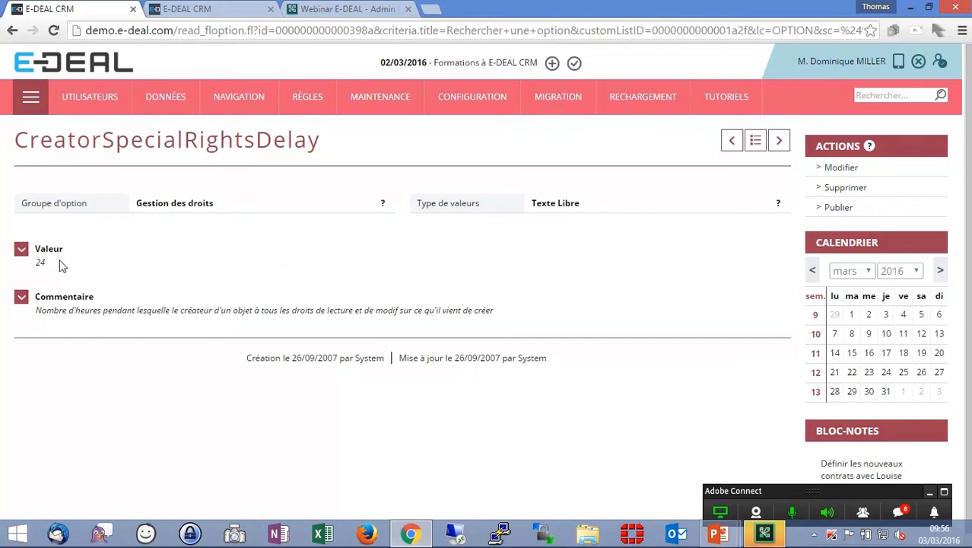
- Open the rights management for the Sales module's Opportunité object
{"action": "left_click", "coordinate": [308, 97]}
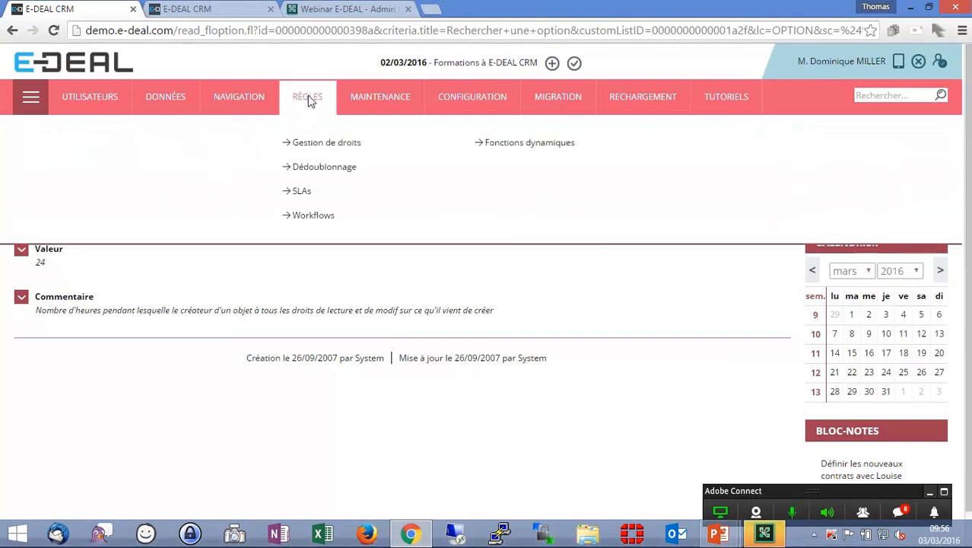
{"action": "left_click", "coordinate": [328, 143]}
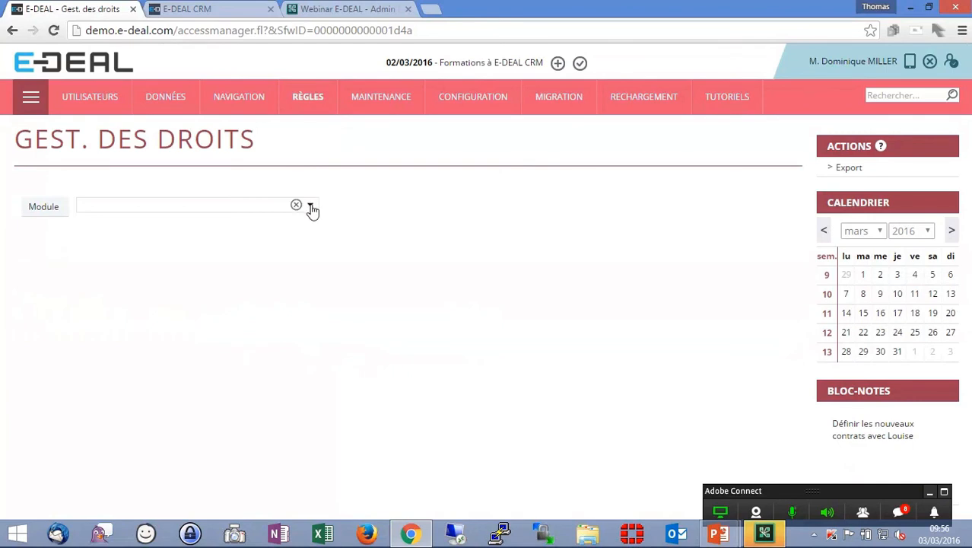
{"action": "left_click", "coordinate": [311, 206]}
{"action": "left_click", "coordinate": [282, 355]}
{"action": "scroll", "coordinate": [517, 289], "scroll_direction": "down", "scroll_amount": 2}
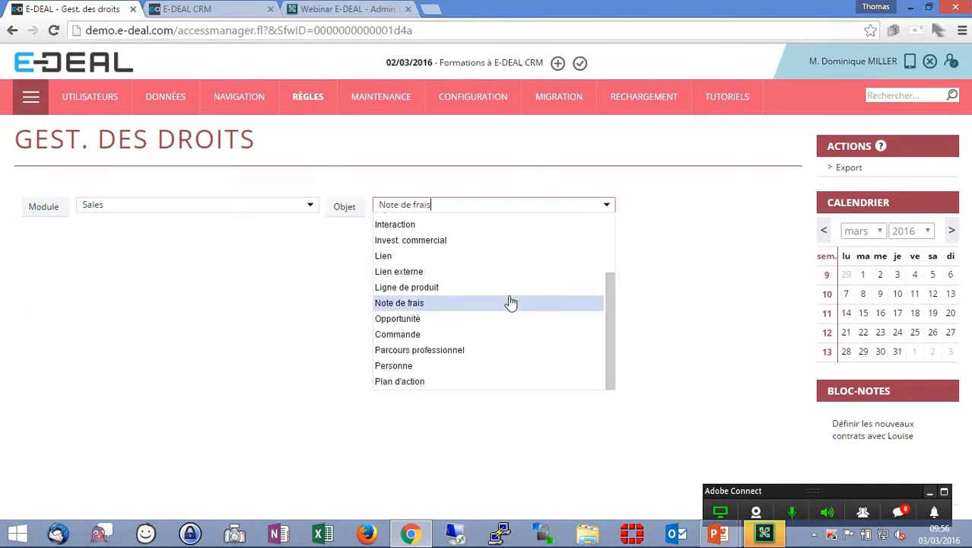
{"action": "left_click", "coordinate": [482, 319]}
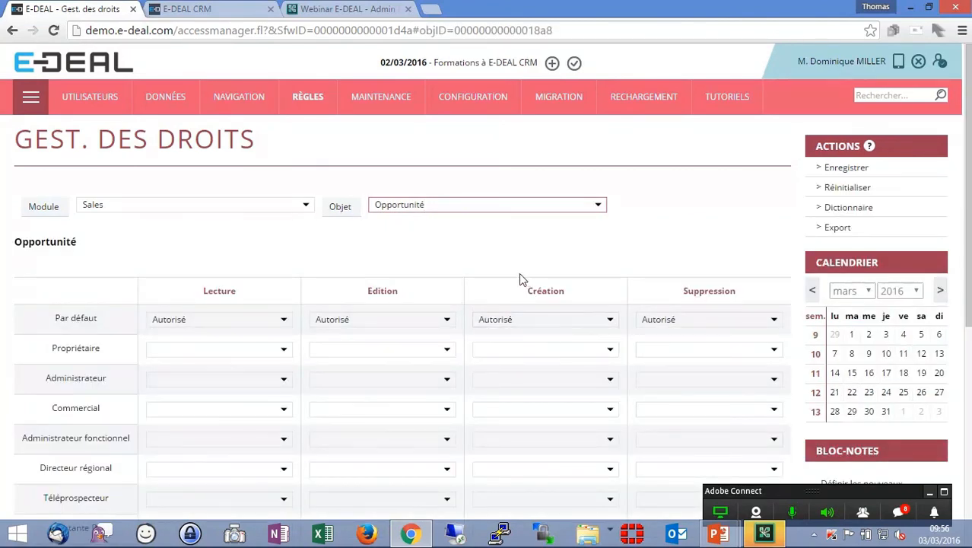
- Set the Téléprospecteur profile's Edition and Suppression rights on Opportunité to Interdit and save the rights
{"action": "scroll", "coordinate": [510, 270], "scroll_direction": "down", "scroll_amount": 2}
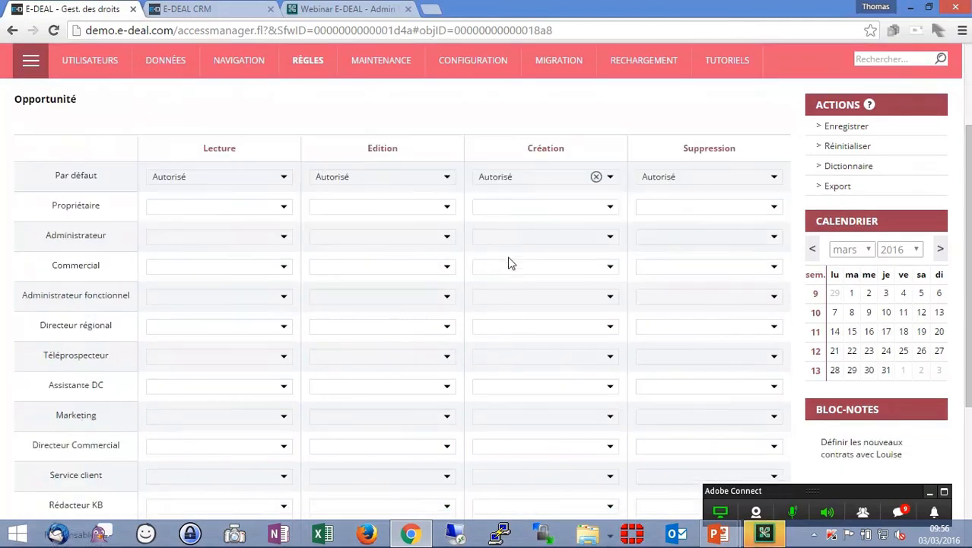
{"action": "scroll", "coordinate": [479, 272], "scroll_direction": "down", "scroll_amount": 1}
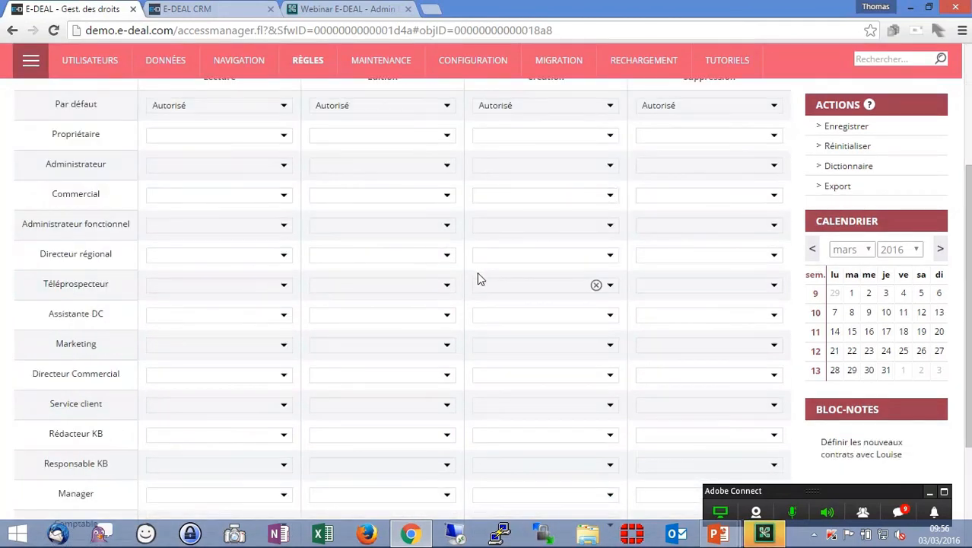
{"action": "left_click", "coordinate": [412, 286]}
{"action": "key", "text": "Down"}
{"action": "left_click", "coordinate": [397, 306]}
{"action": "left_click", "coordinate": [517, 284]}
{"action": "scroll", "coordinate": [532, 320], "scroll_direction": "up", "scroll_amount": 2}
{"action": "left_click", "coordinate": [674, 432]}
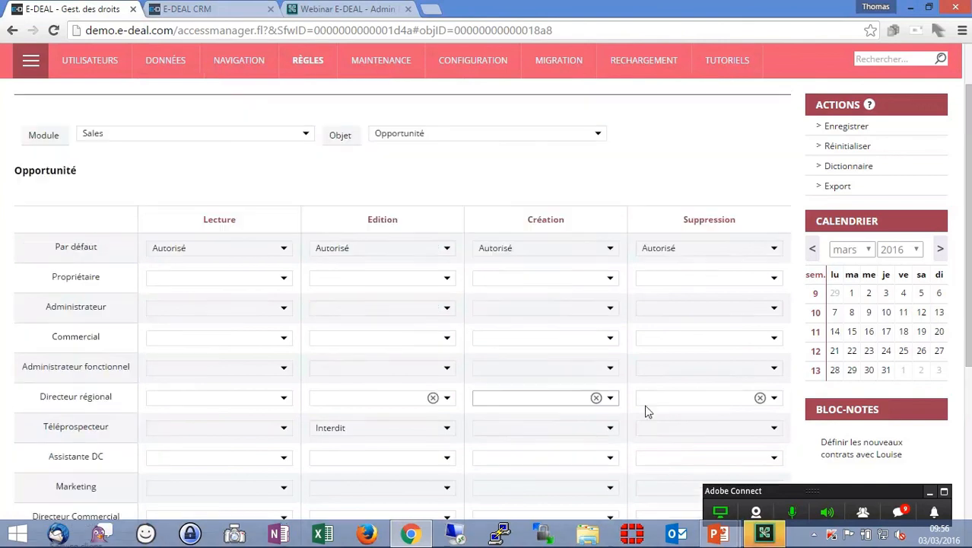
{"action": "key", "text": "Down"}
{"action": "left_click", "coordinate": [679, 444]}
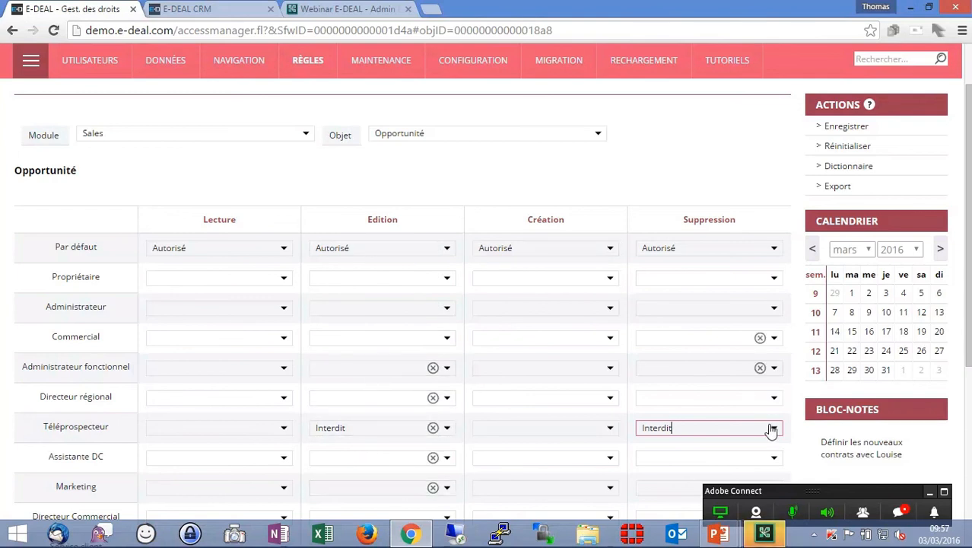
{"action": "scroll", "coordinate": [835, 167], "scroll_direction": "up", "scroll_amount": 1}
{"action": "left_click", "coordinate": [835, 168]}
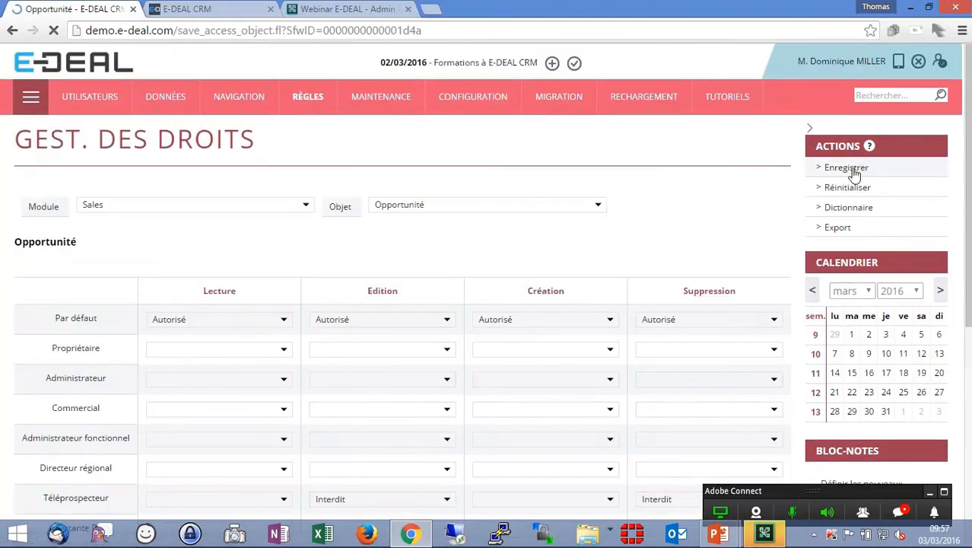
- Log in to the CRM with another user's login name
{"action": "type", "text": "cel"}
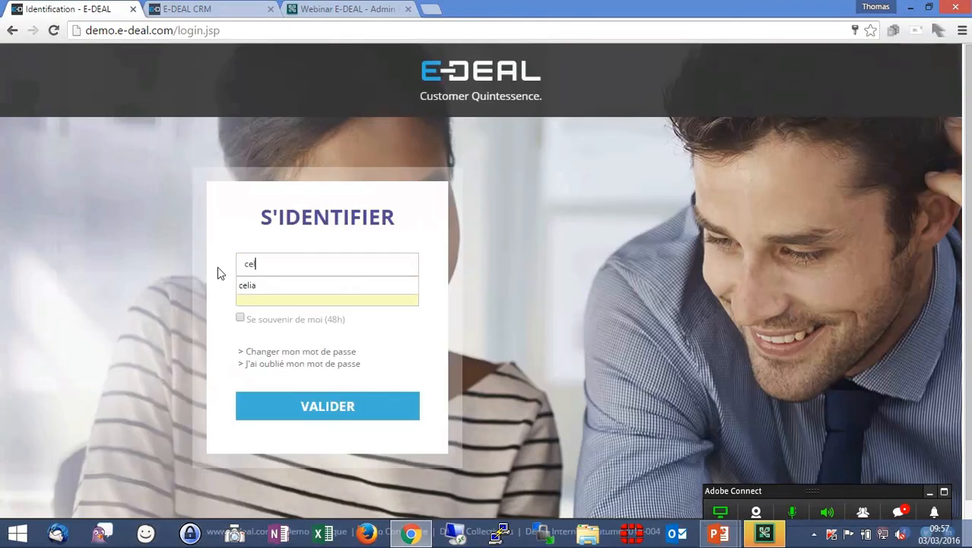
{"action": "type", "text": "ia"}
{"action": "key", "text": "Return"}
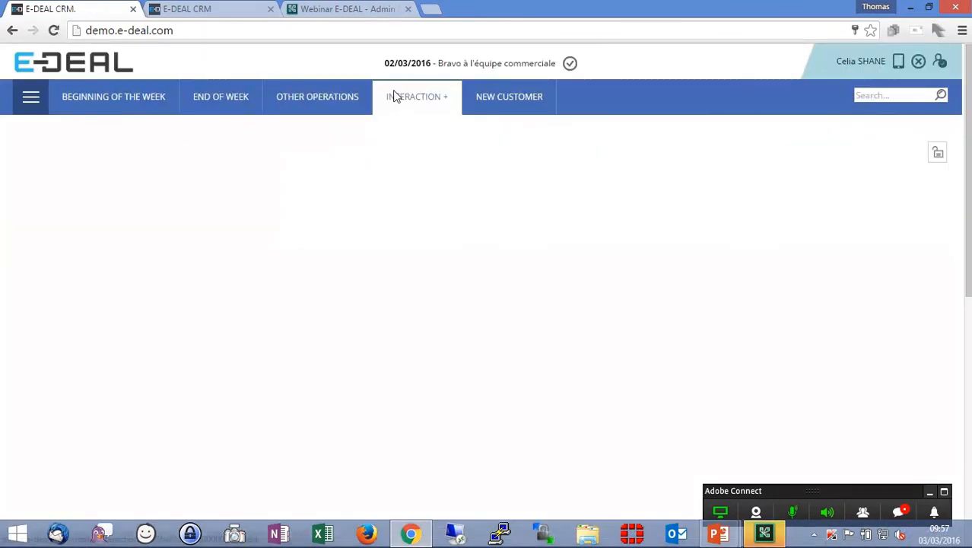
- Start a new opportunity from the ongoing opportunities list and title it New lead
{"action": "mouse_move", "coordinate": [88, 101]}
{"action": "left_click", "coordinate": [115, 188]}
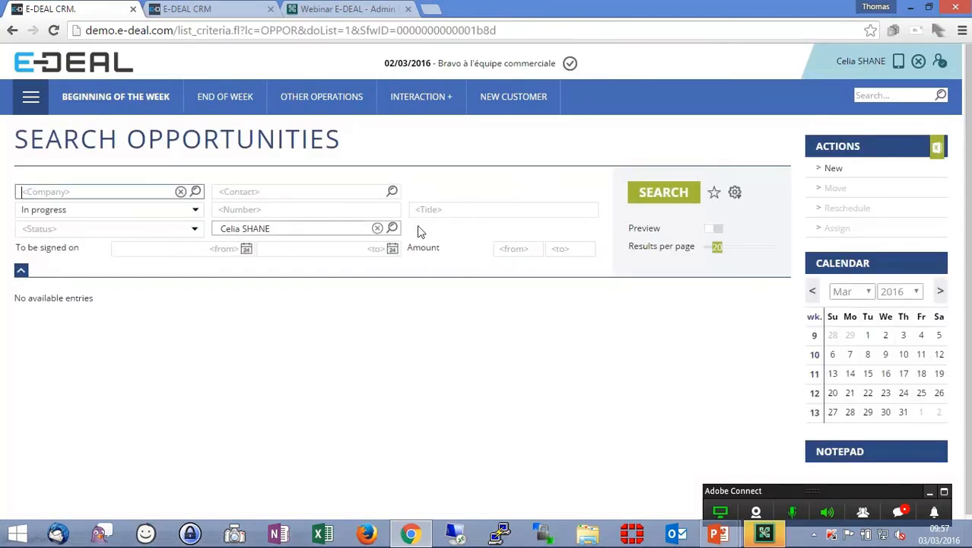
{"action": "left_click", "coordinate": [831, 173]}
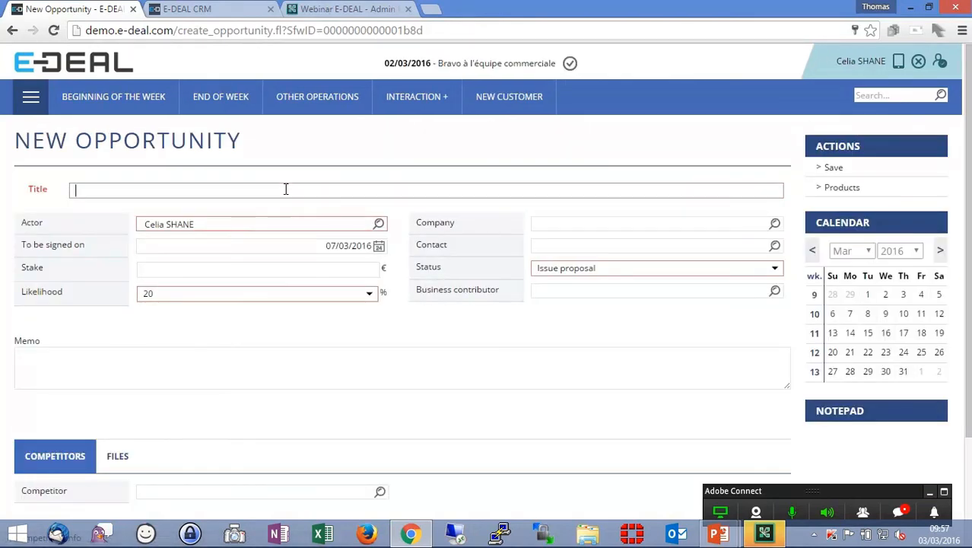
{"action": "type", "text": "New lead"}
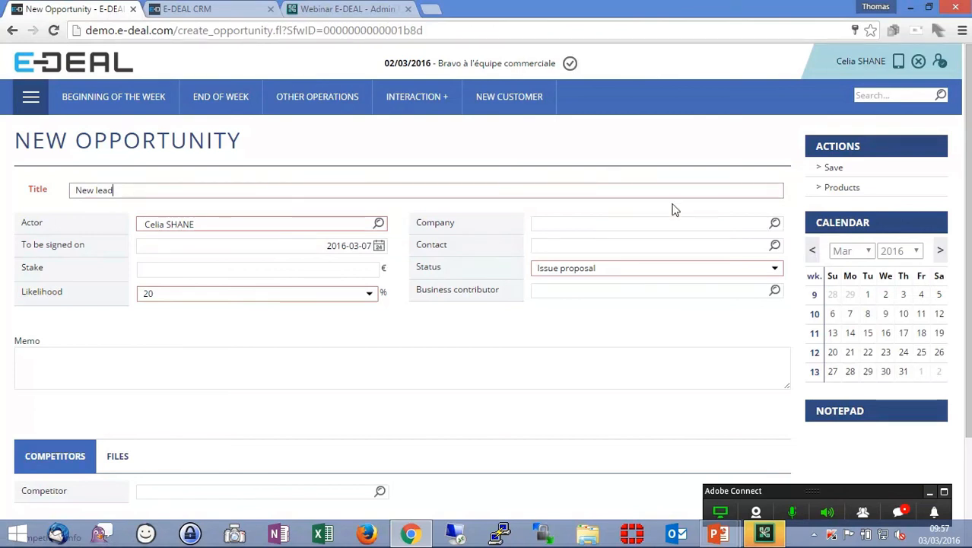
- Search the company lookup and pick Air Canada as the opportunity's company
{"action": "left_click", "coordinate": [774, 230]}
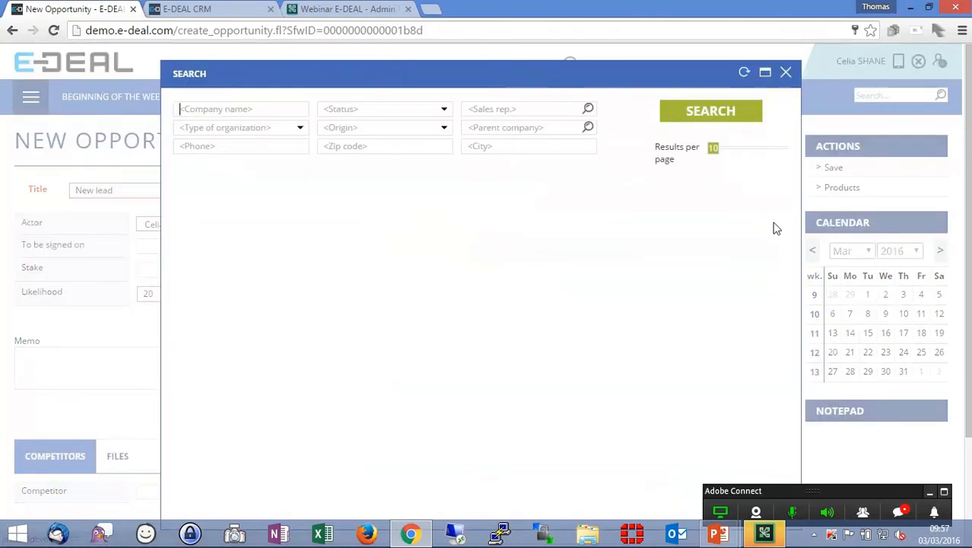
{"action": "left_click", "coordinate": [727, 115]}
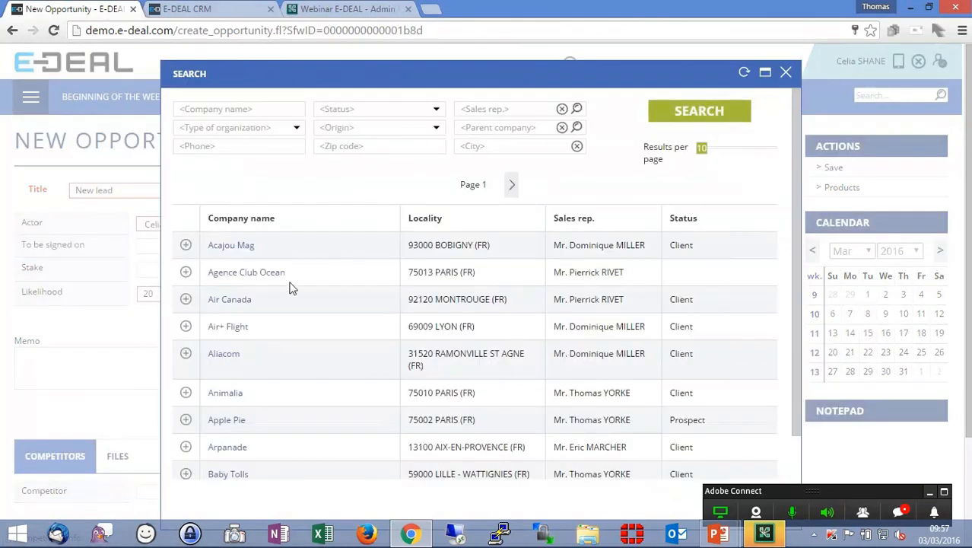
{"action": "left_click", "coordinate": [191, 302]}
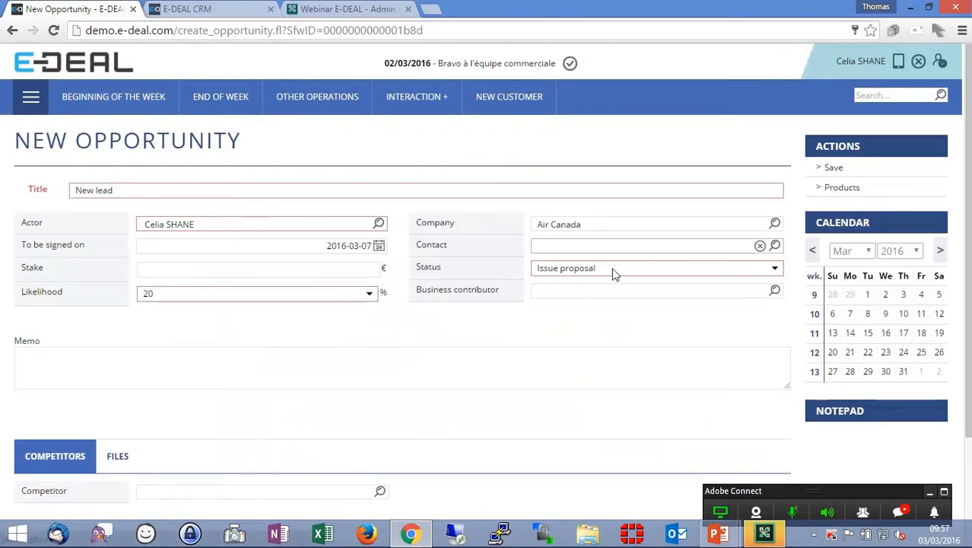
- Set the opportunity's stake to 3000 € and save the opportunity
{"action": "left_click", "coordinate": [327, 271]}
{"action": "left_click", "coordinate": [330, 270]}
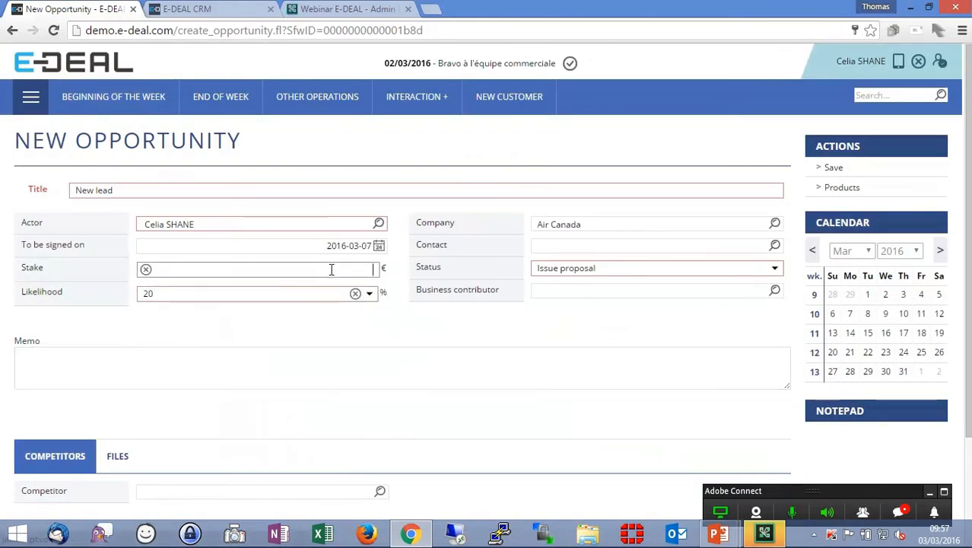
{"action": "type", "text": "3000"}
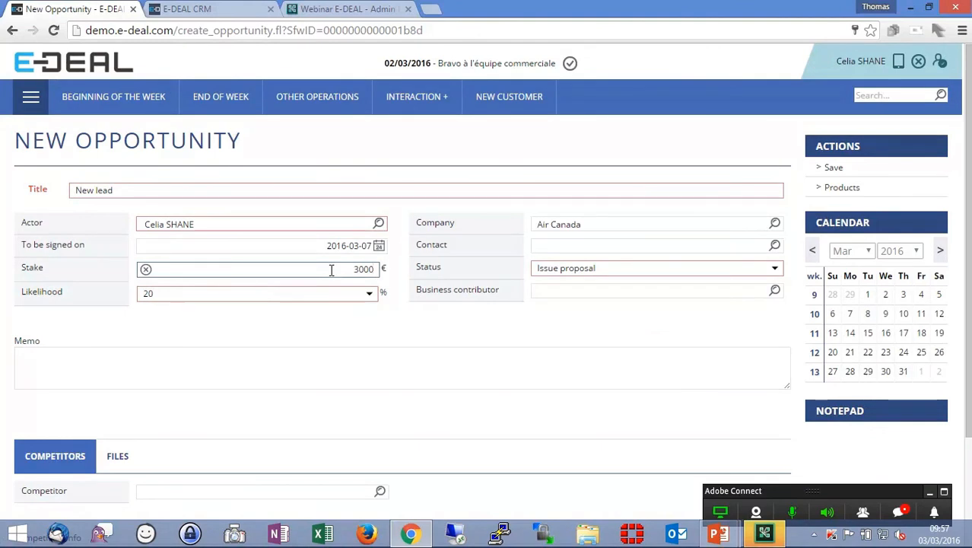
{"action": "left_click", "coordinate": [834, 168]}
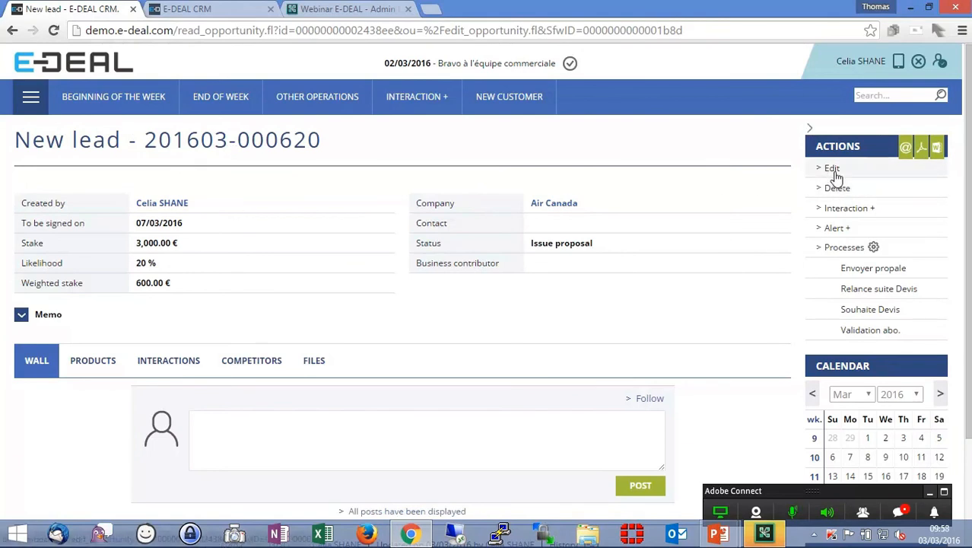
- Edit the opportunity, add the memo For end of the year, and save it
{"action": "left_click", "coordinate": [832, 172]}
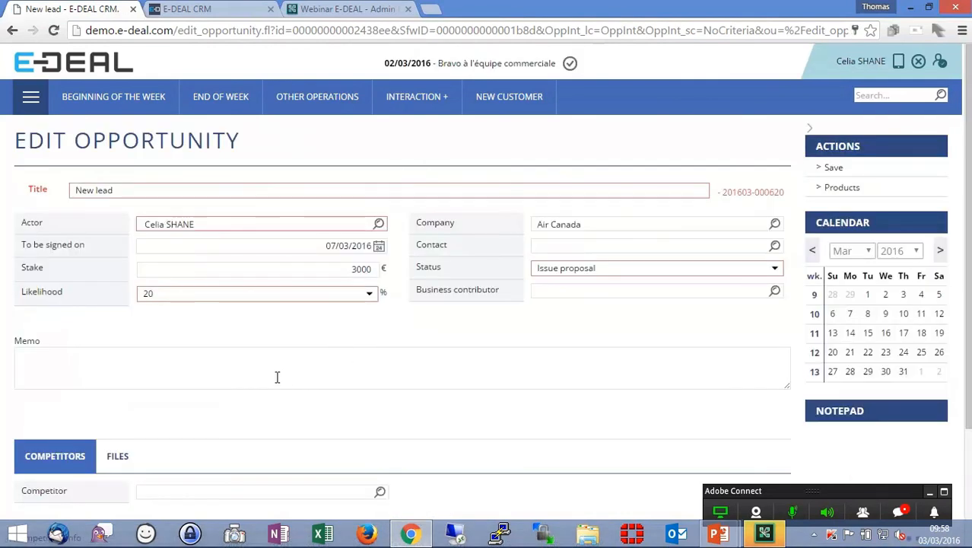
{"action": "type", "text": "For end of th"}
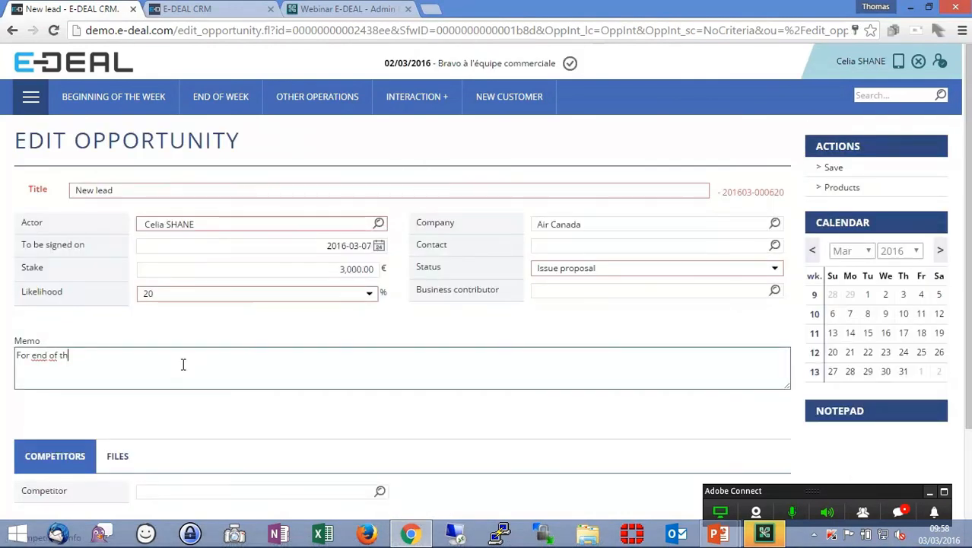
{"action": "type", "text": "e year"}
{"action": "left_click", "coordinate": [833, 169]}
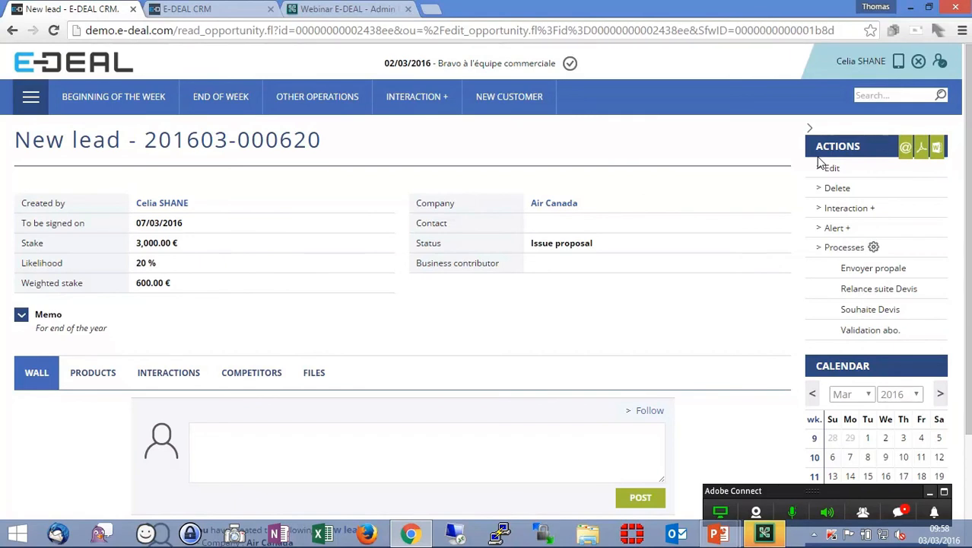
- Search all ongoing opportunities without the actor filter and open the Séminaire Kick-Off opportunity
{"action": "left_click", "coordinate": [325, 97]}
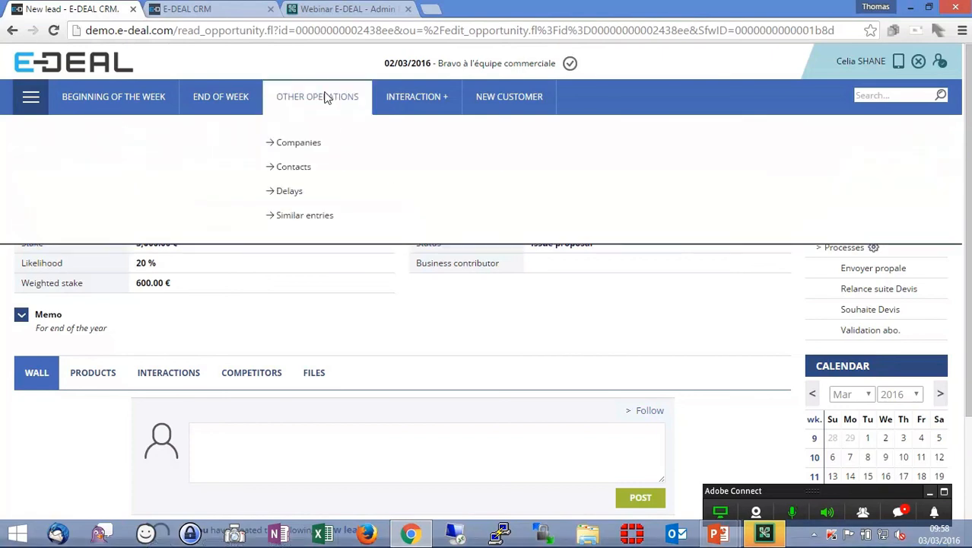
{"action": "left_click", "coordinate": [126, 99]}
{"action": "left_click", "coordinate": [112, 197]}
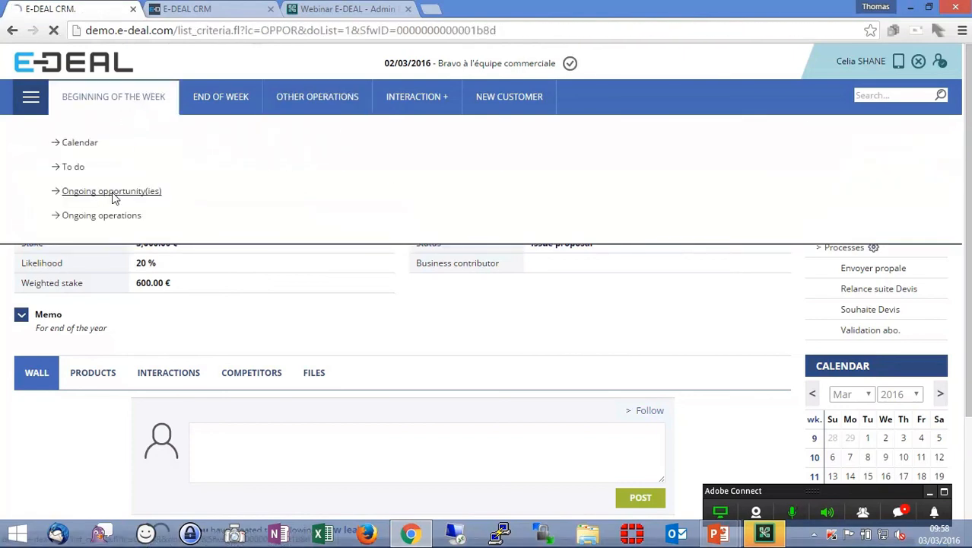
{"action": "left_click", "coordinate": [378, 227]}
{"action": "left_click", "coordinate": [663, 197]}
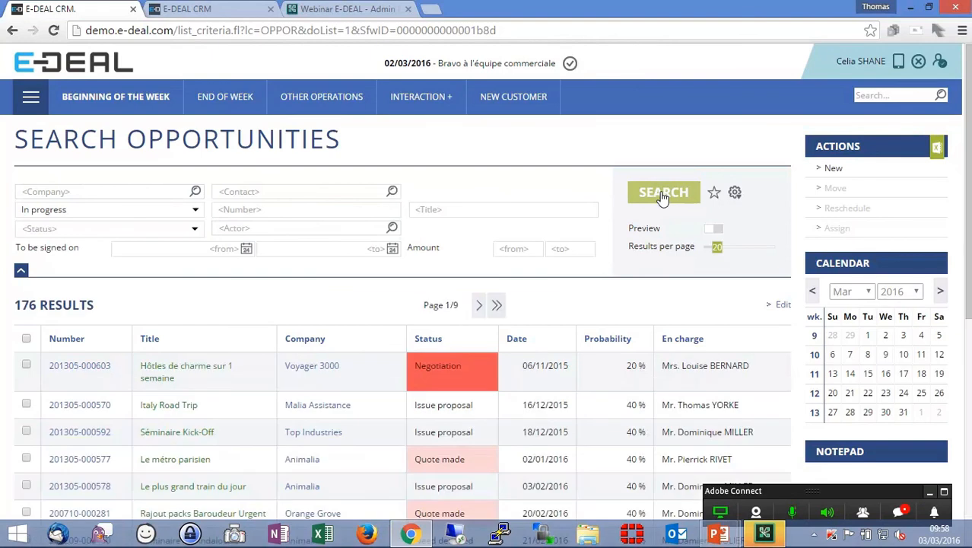
{"action": "scroll", "coordinate": [738, 241], "scroll_direction": "down", "scroll_amount": 2}
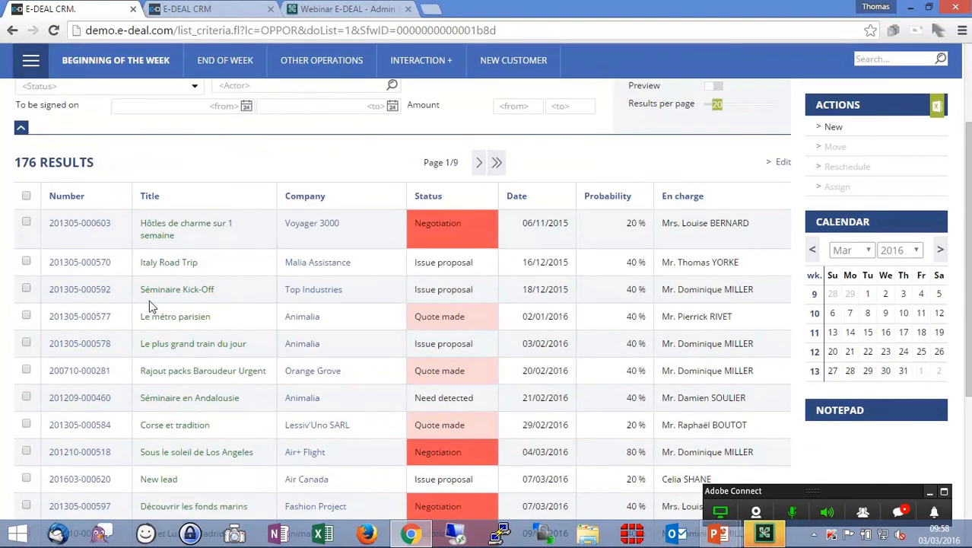
{"action": "left_click", "coordinate": [101, 294]}
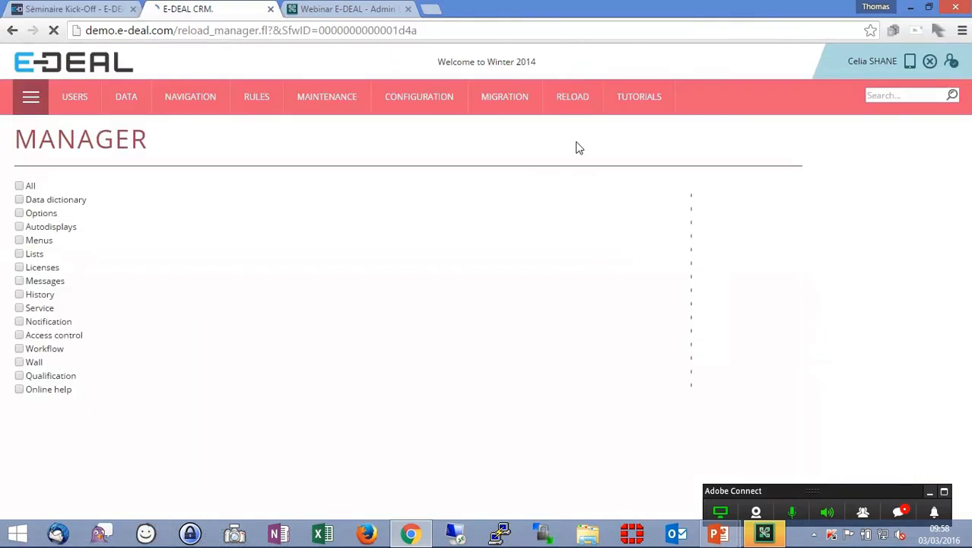
- Reload the access control rules in the reload manager
{"action": "left_click", "coordinate": [20, 336]}
{"action": "left_click", "coordinate": [855, 171]}
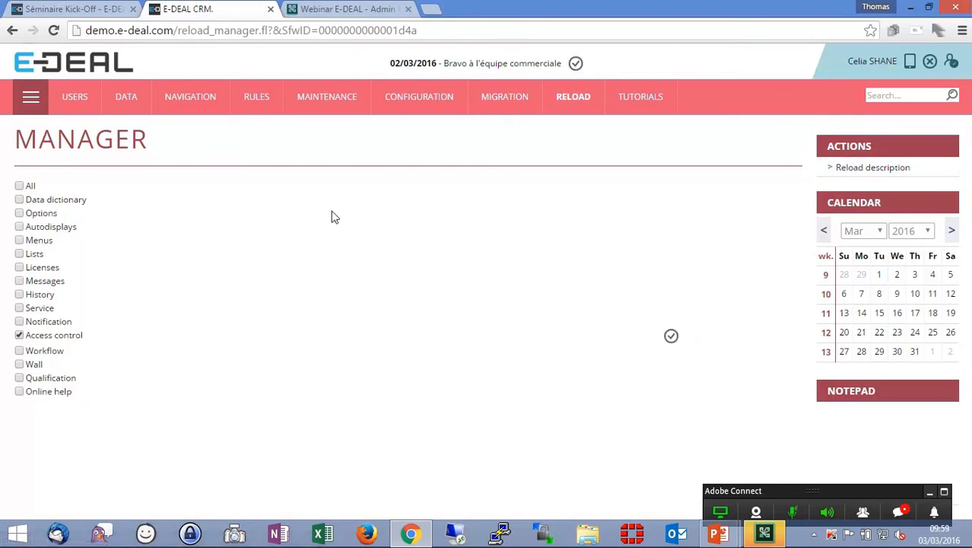
- Return to the CRM tab and start a new opportunity titled New lead 2 from the ongoing opportunities list
{"action": "left_click", "coordinate": [48, 9]}
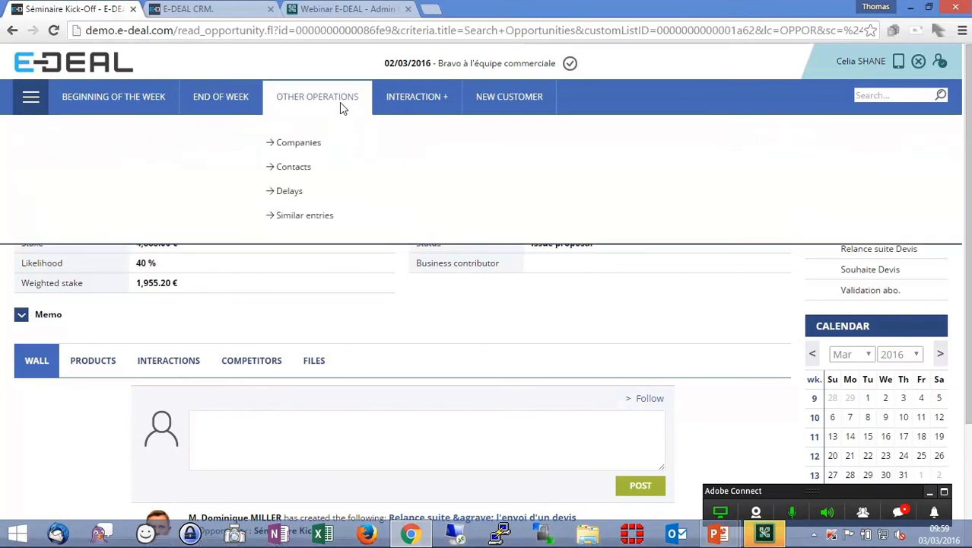
{"action": "mouse_move", "coordinate": [135, 102]}
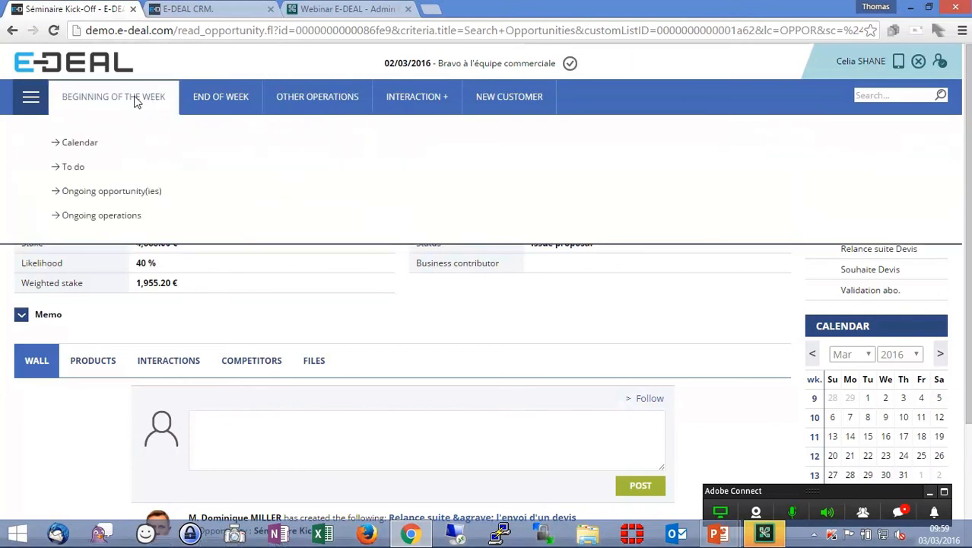
{"action": "left_click", "coordinate": [113, 192]}
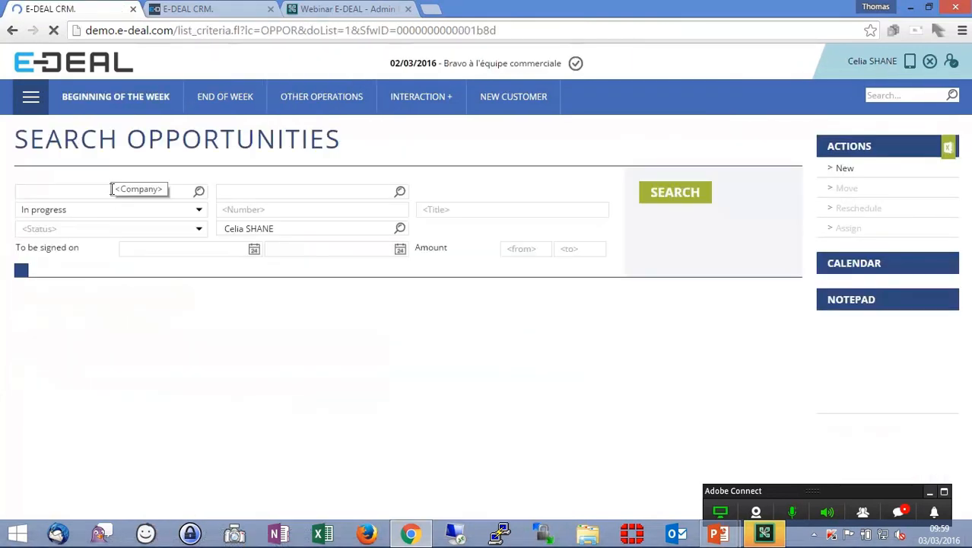
{"action": "left_click", "coordinate": [832, 169]}
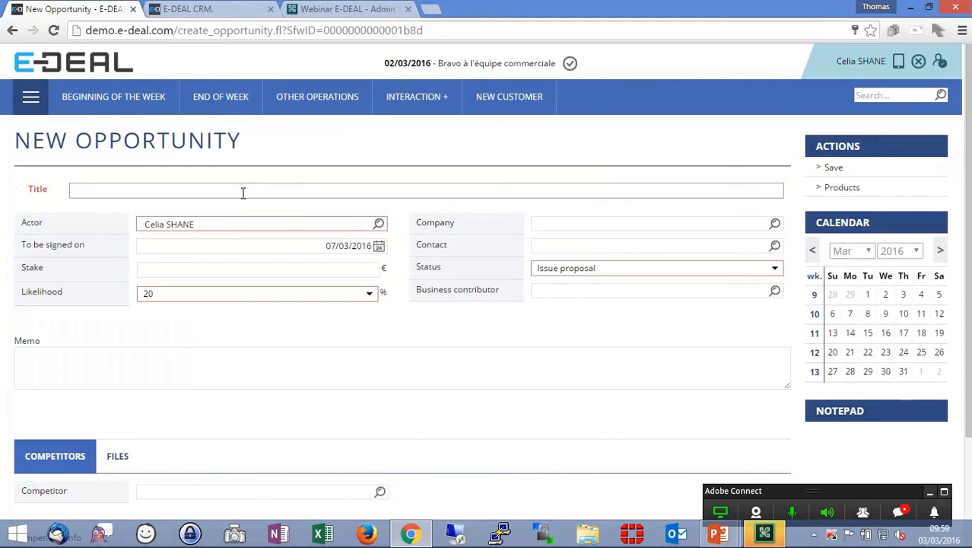
{"action": "type", "text": "New lead 2"}
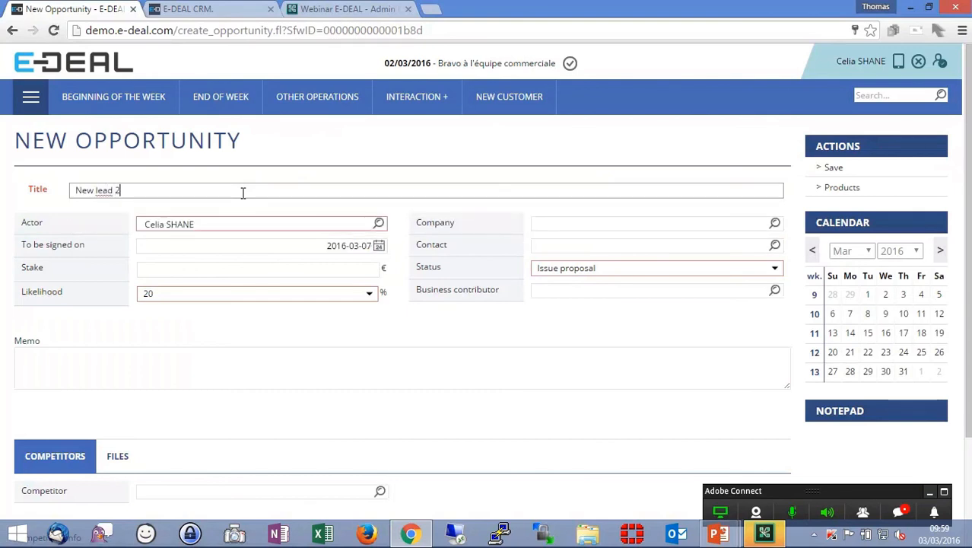
- Set the new opportunity's company to Apple Pie and save the opportunity
{"action": "left_click", "coordinate": [774, 223]}
{"action": "left_click", "coordinate": [714, 117]}
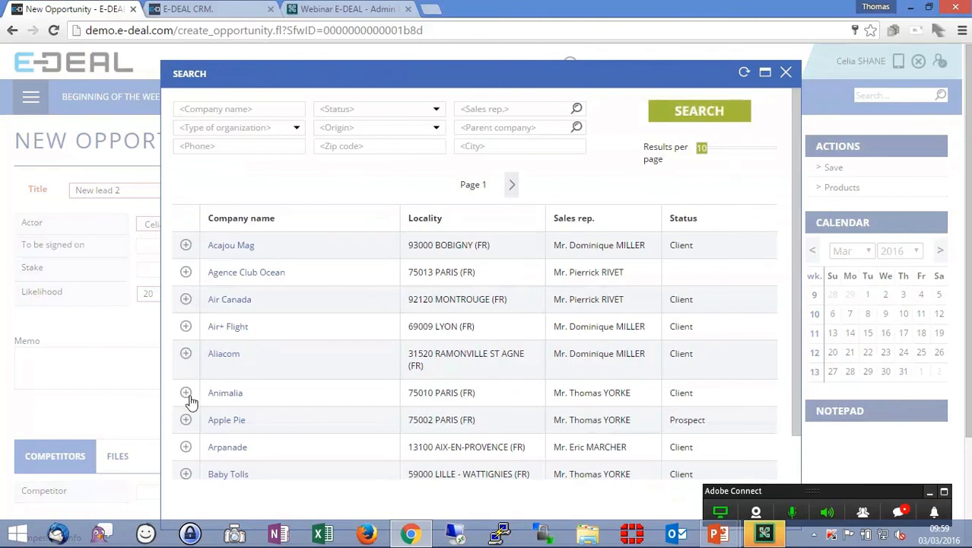
{"action": "left_click", "coordinate": [186, 421]}
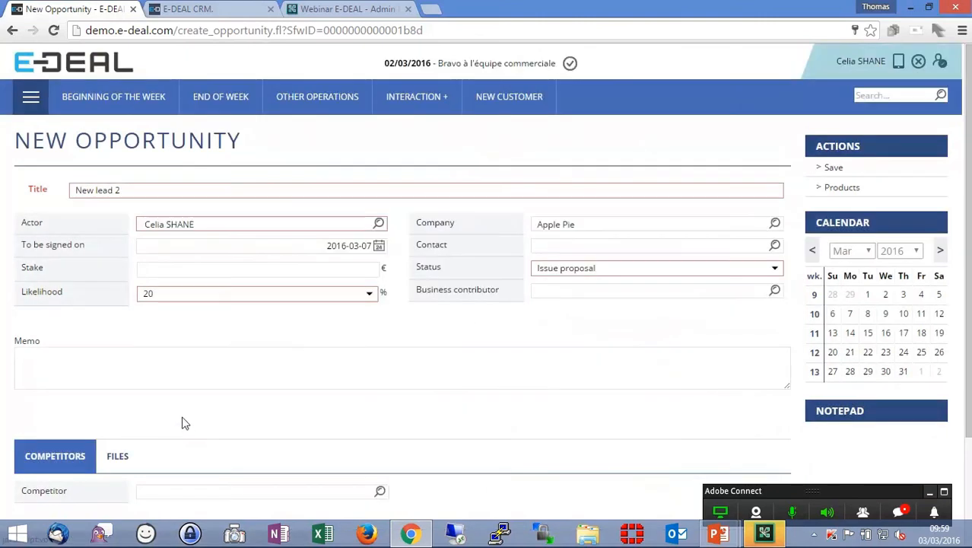
{"action": "left_click", "coordinate": [832, 168]}
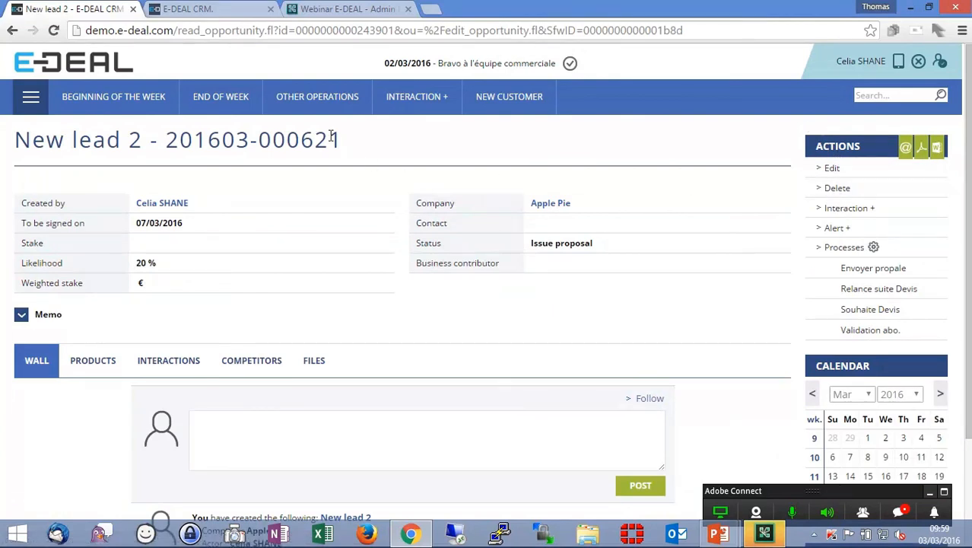
- Return to the opportunities list and open the New lead opportunity
{"action": "mouse_move", "coordinate": [150, 148]}
{"action": "left_click", "coordinate": [148, 196]}
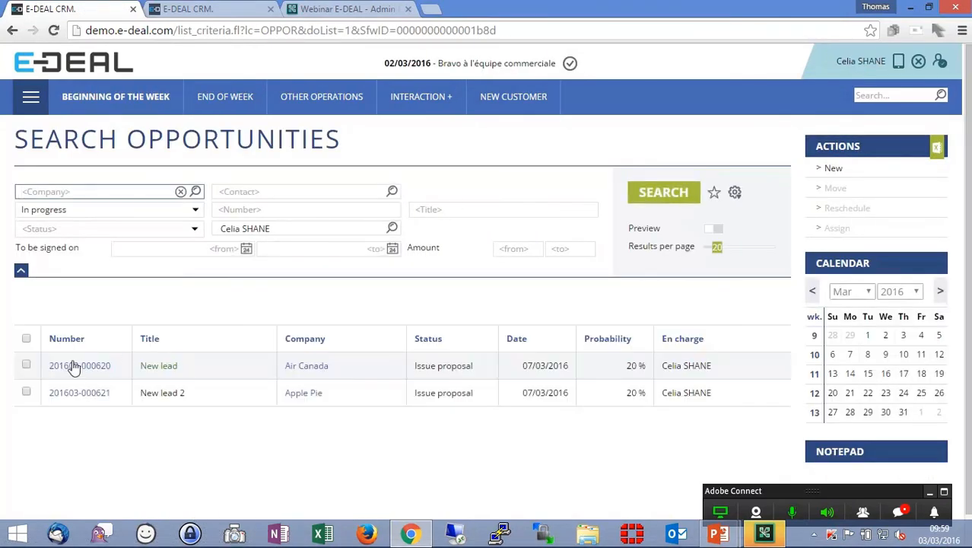
{"action": "left_click", "coordinate": [77, 366]}
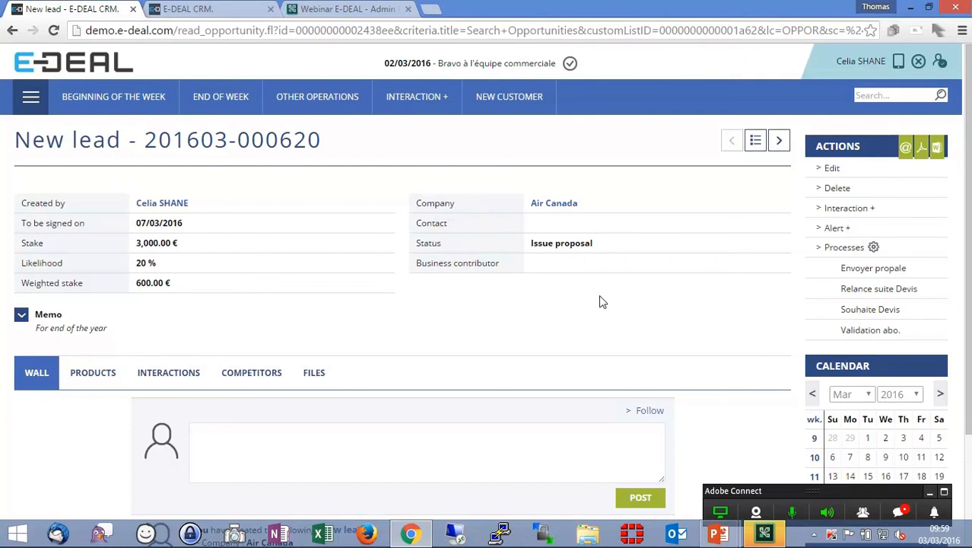
- Log out of the CRM session and log back in to reach the Ciblage targeting workspace
{"action": "key", "text": "alt+Tab"}
{"action": "left_click", "coordinate": [733, 238]}
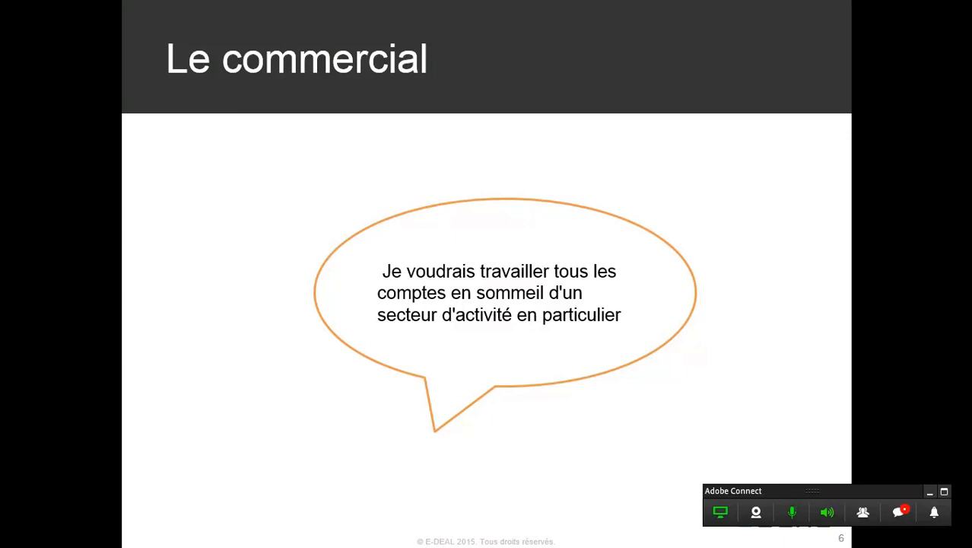
{"action": "key", "text": "alt+Tab"}
{"action": "left_click", "coordinate": [919, 62]}
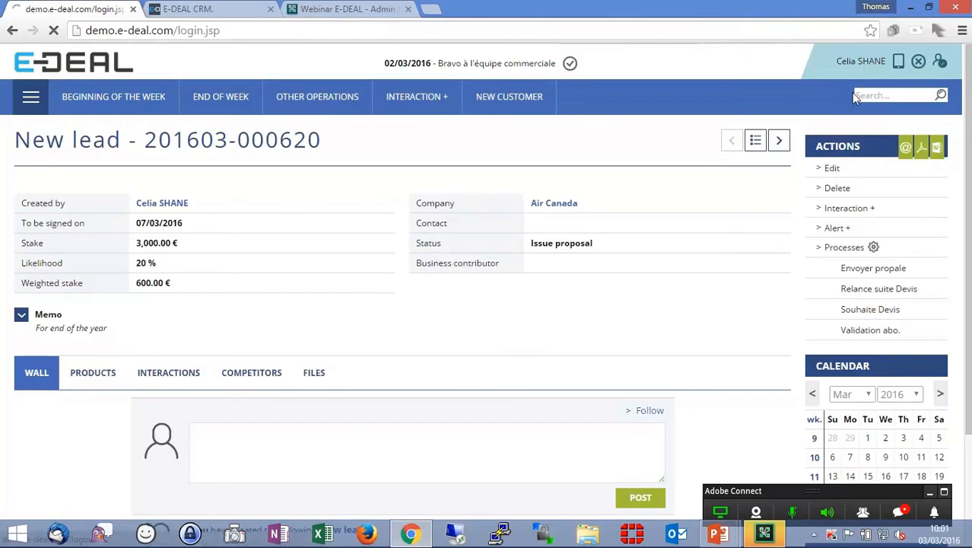
{"action": "key", "text": "Return"}
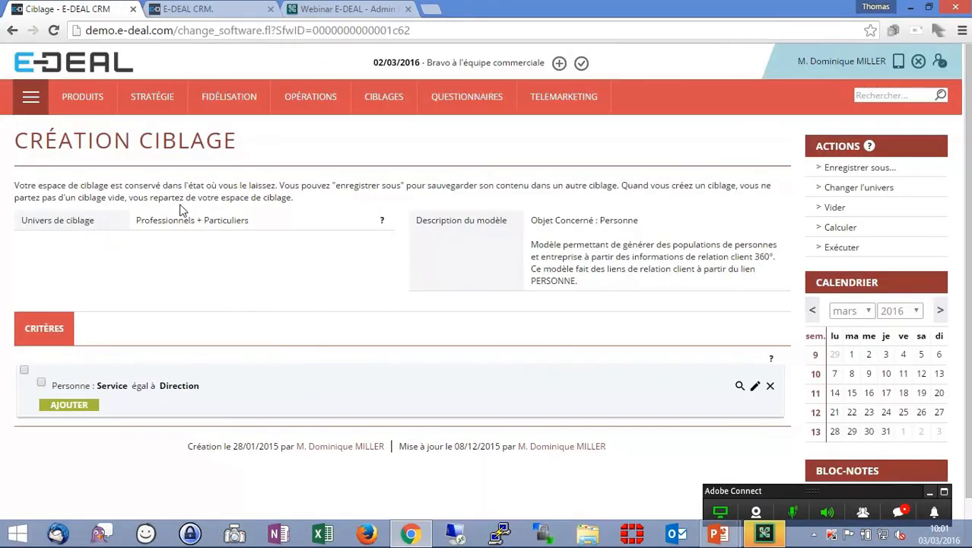
- Empty the targeting workspace of its existing criteria
{"action": "left_click", "coordinate": [834, 208]}
{"action": "left_click", "coordinate": [561, 324]}
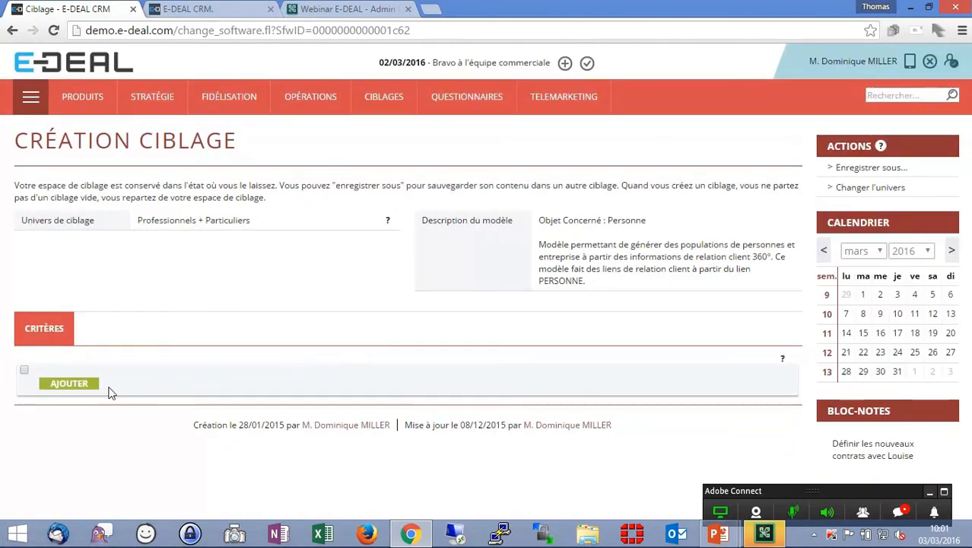
- Add a criterion on Entreprise Statut contenu dans Brut, Lead, Ex-client and Concurrence, and validate it
{"action": "left_click", "coordinate": [80, 383]}
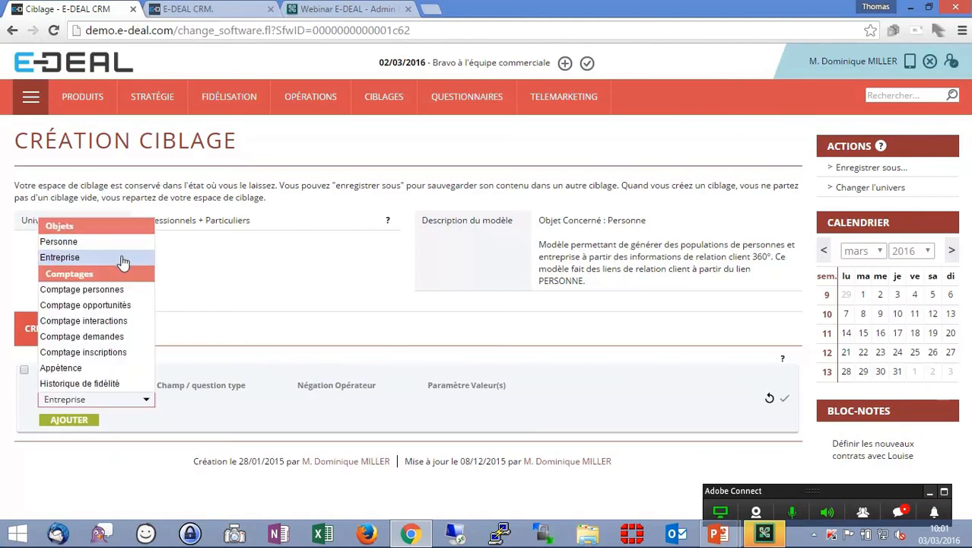
{"action": "left_click", "coordinate": [122, 259]}
{"action": "left_click", "coordinate": [282, 405]}
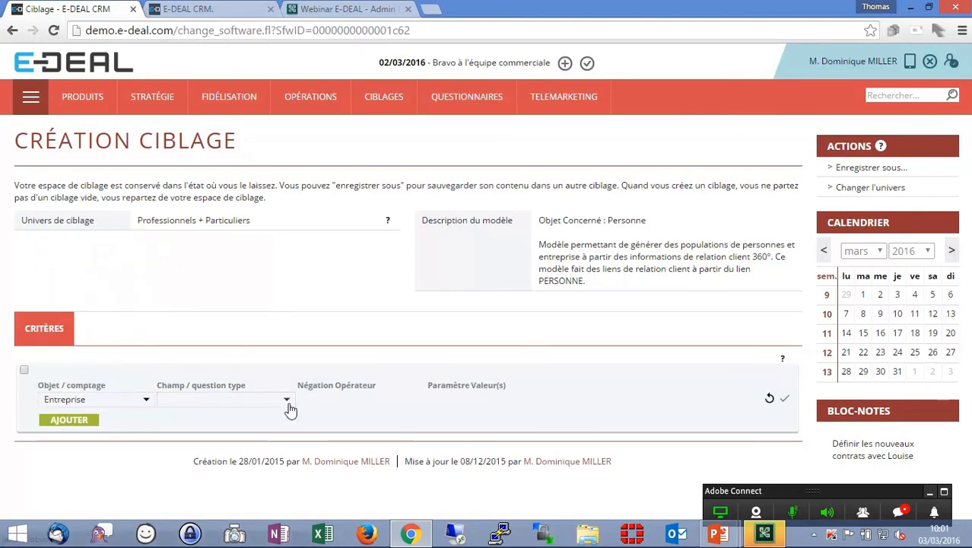
{"action": "left_click", "coordinate": [200, 329]}
{"action": "left_click", "coordinate": [393, 403]}
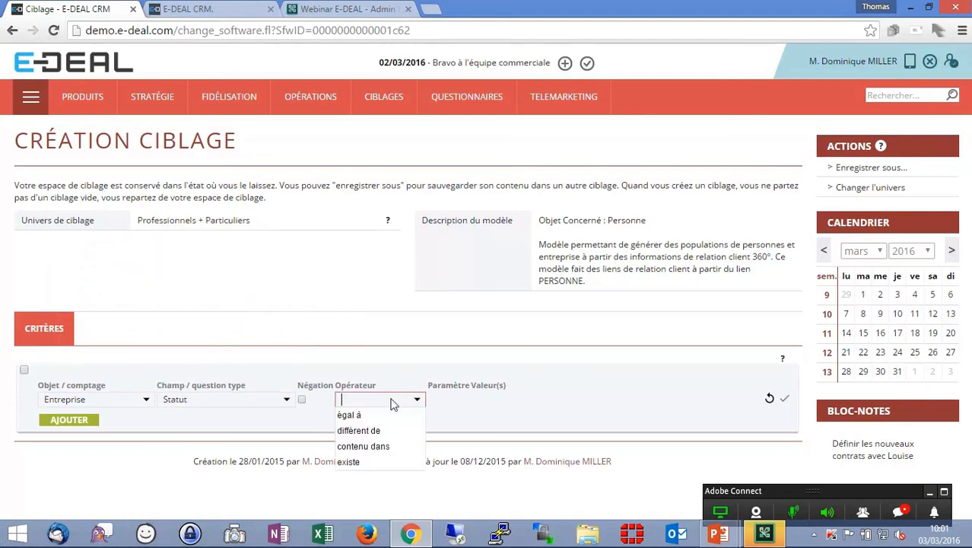
{"action": "left_click", "coordinate": [384, 447]}
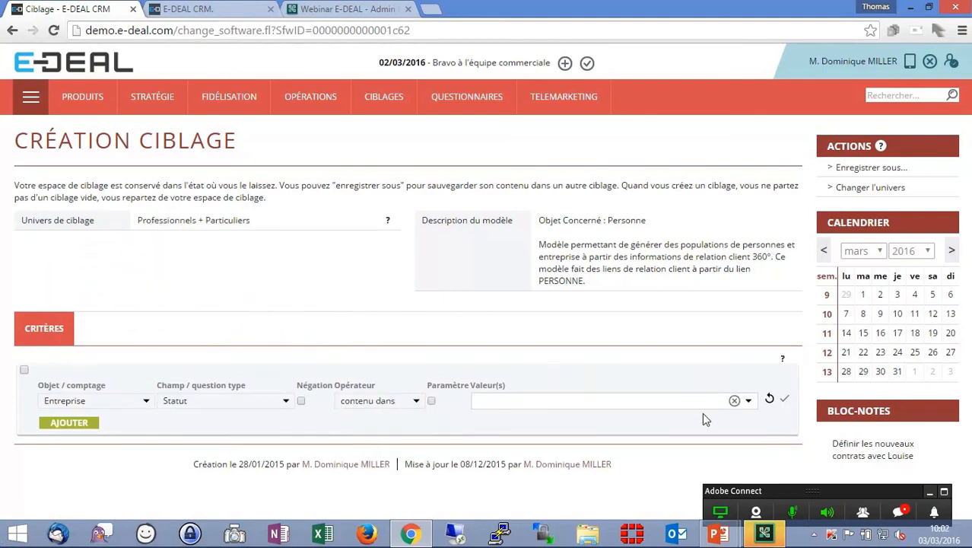
{"action": "left_click", "coordinate": [731, 405]}
{"action": "left_click", "coordinate": [679, 432]}
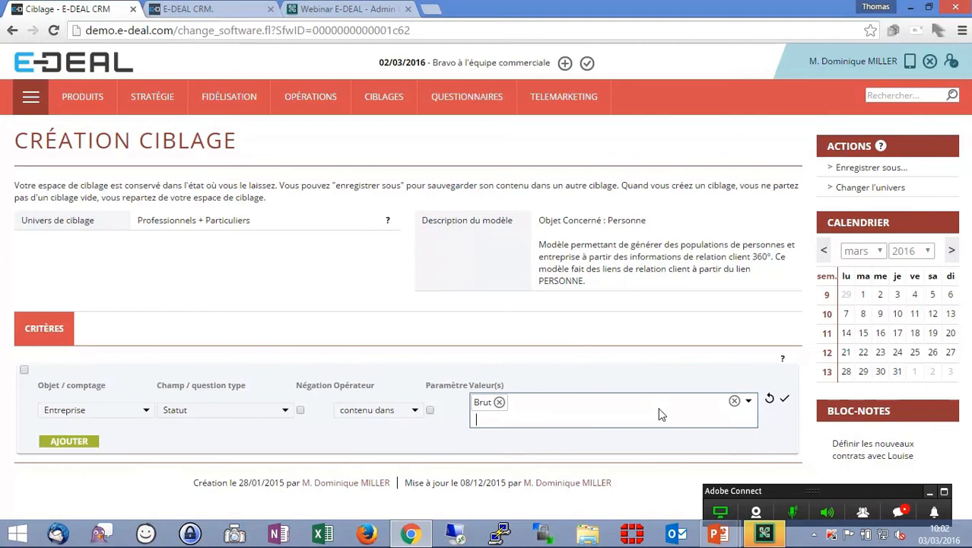
{"action": "left_click", "coordinate": [749, 402]}
{"action": "left_click", "coordinate": [578, 307]}
{"action": "left_click", "coordinate": [748, 401]}
{"action": "left_click", "coordinate": [606, 355]}
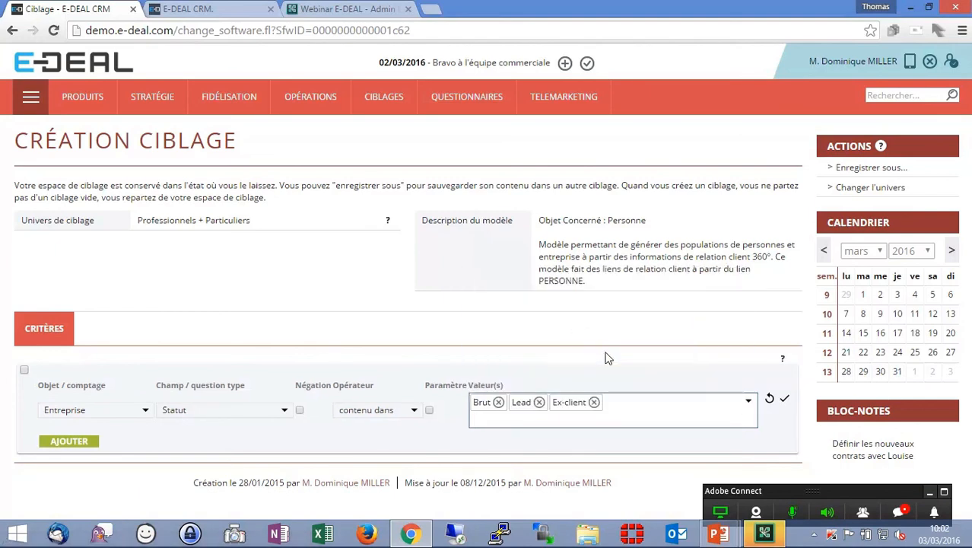
{"action": "left_click", "coordinate": [746, 403]}
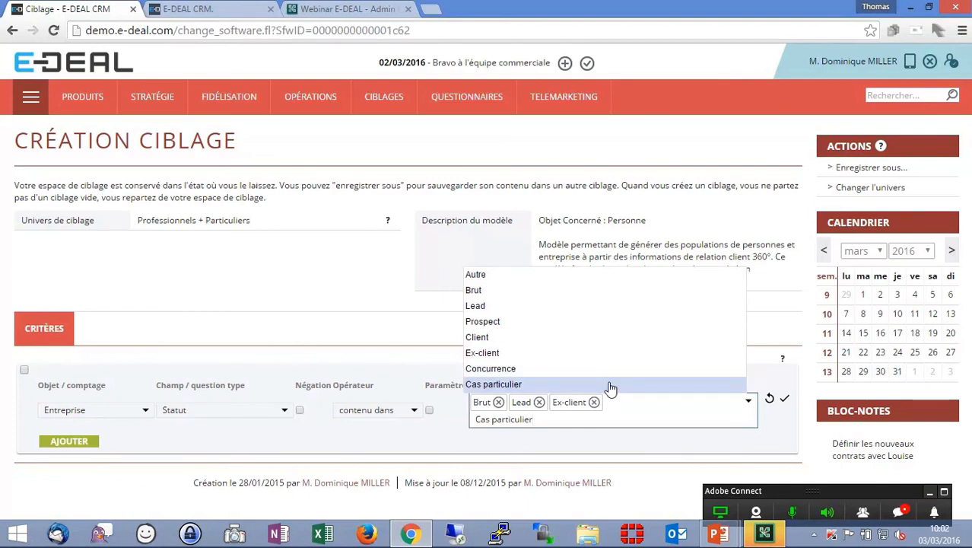
{"action": "left_click", "coordinate": [609, 369]}
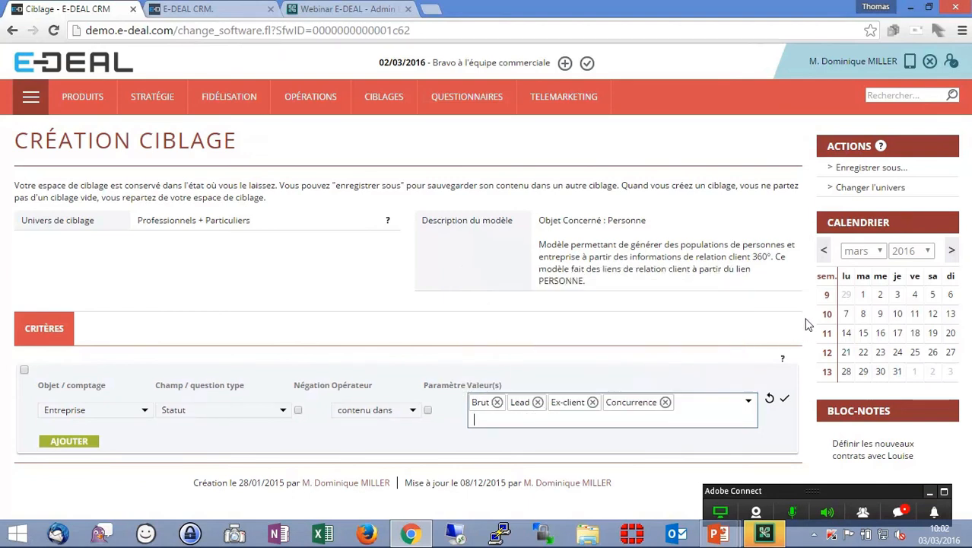
{"action": "left_click", "coordinate": [784, 398]}
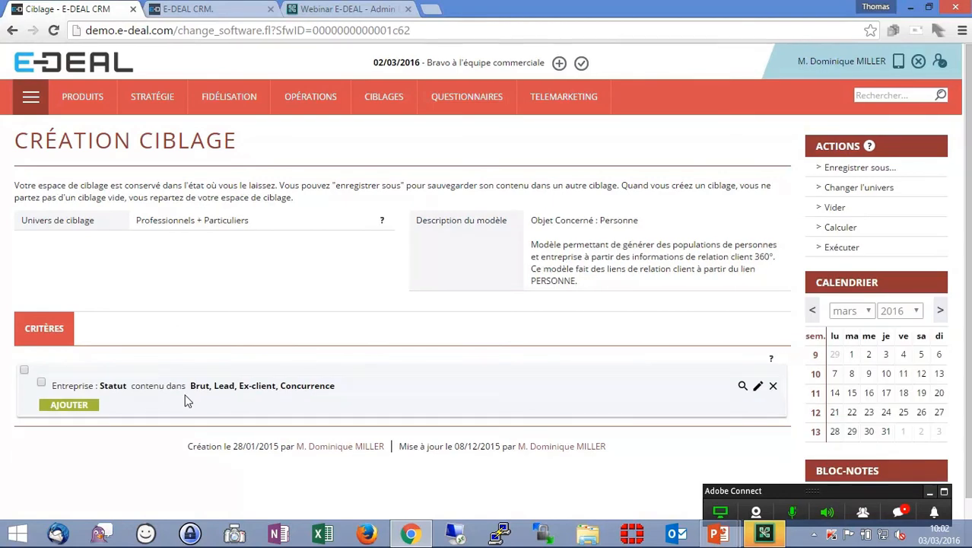
- Add a second criterion on Entreprise Activité with the operator égal à
{"action": "left_click", "coordinate": [79, 405]}
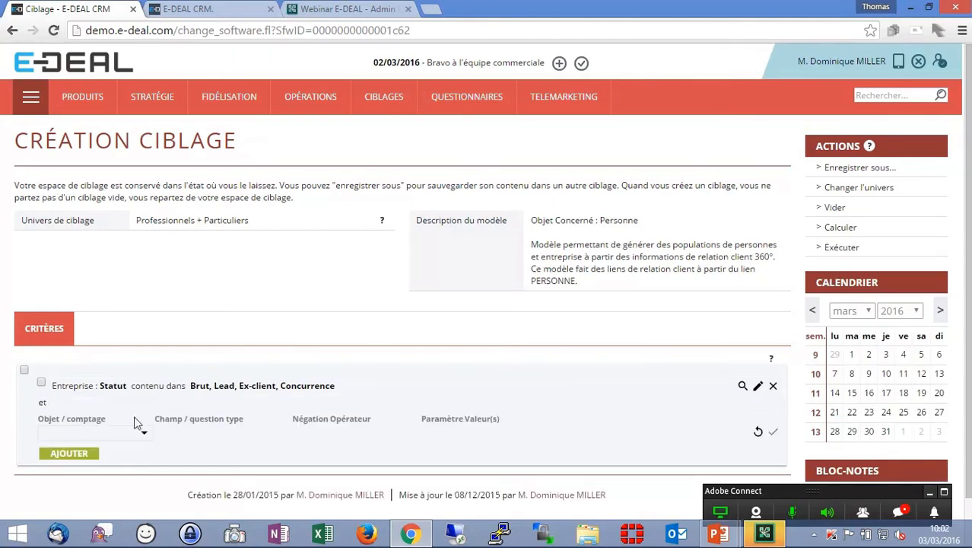
{"action": "left_click", "coordinate": [145, 433]}
{"action": "left_click", "coordinate": [282, 433]}
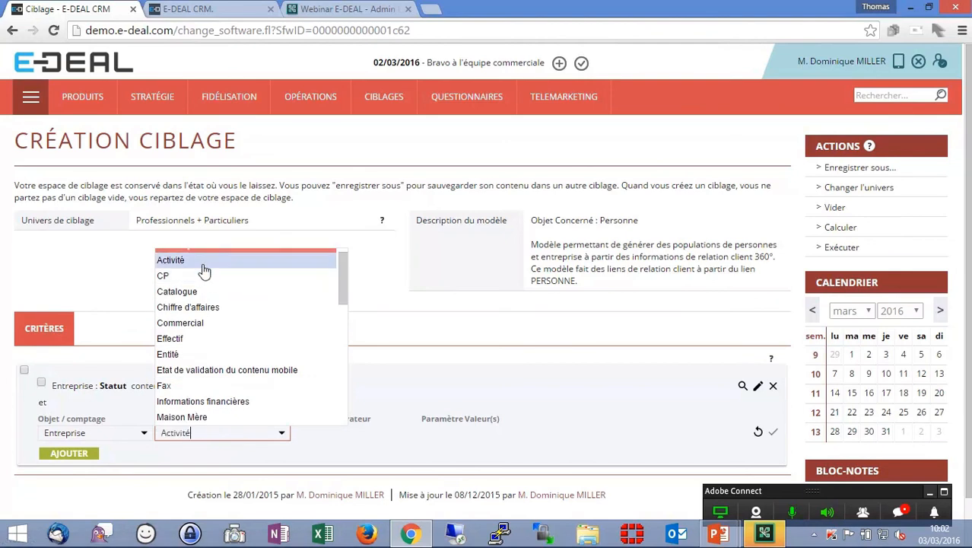
{"action": "left_click", "coordinate": [204, 261]}
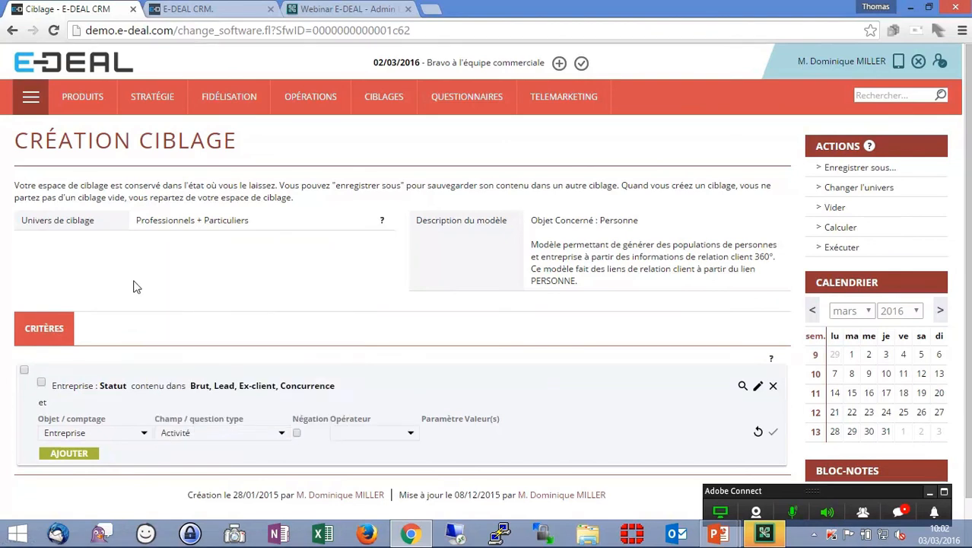
{"action": "left_click", "coordinate": [382, 435]}
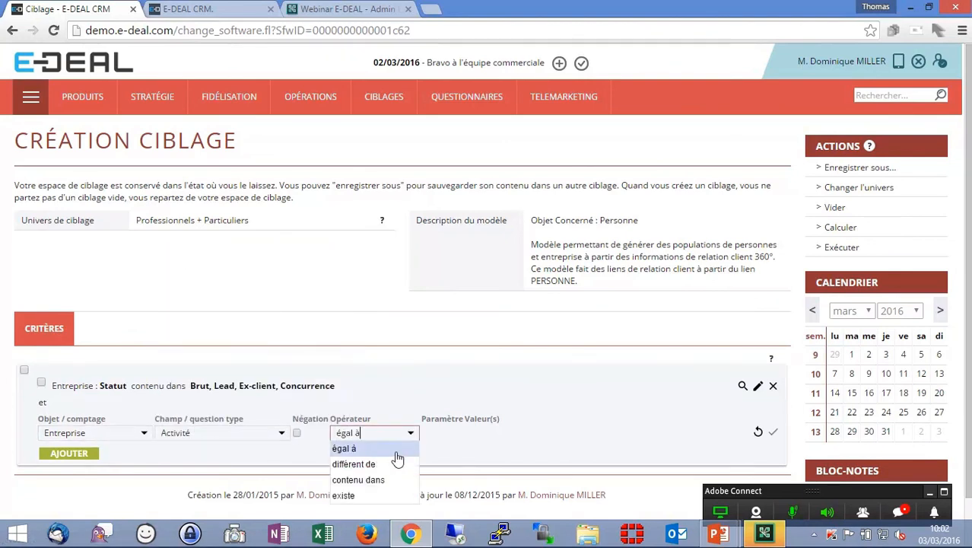
{"action": "left_click", "coordinate": [394, 451]}
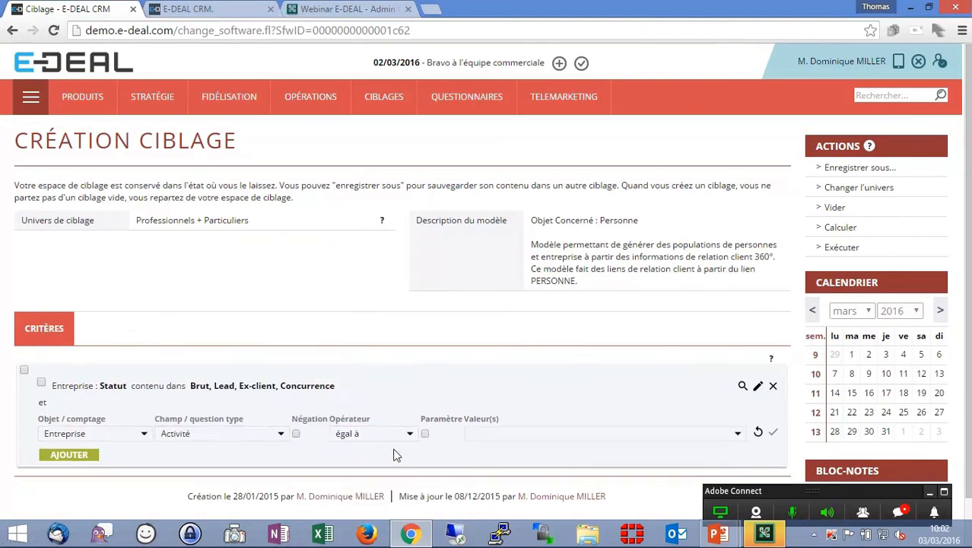
{"action": "left_click", "coordinate": [737, 435]}
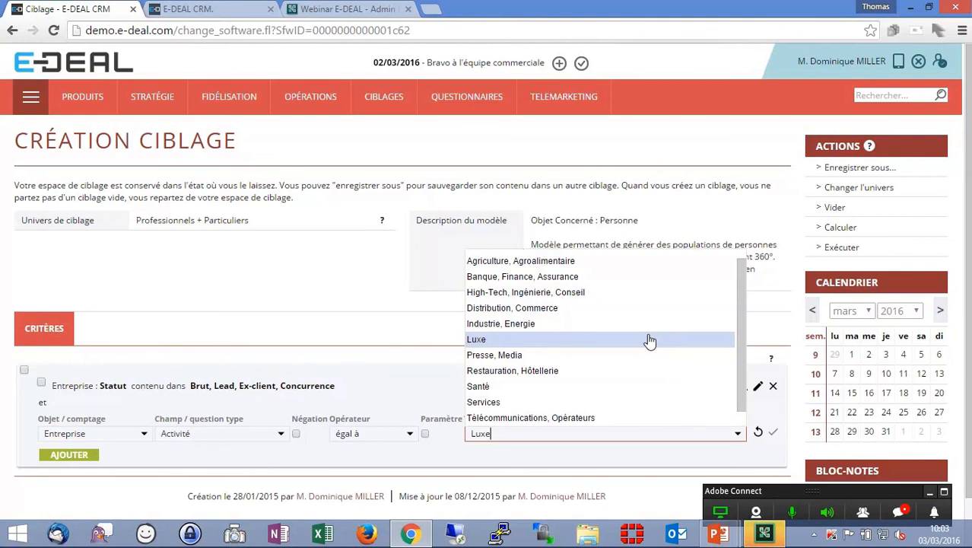
{"action": "left_click", "coordinate": [657, 447]}
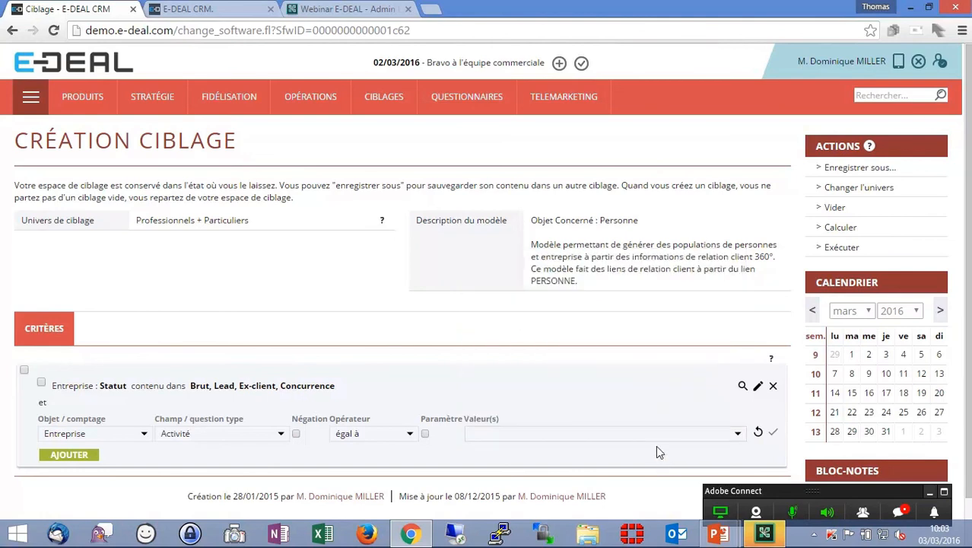
- Make the Activité criterion a parameter with a new label Merci de remplir le secteur d'activite, and validate it
{"action": "left_click", "coordinate": [425, 435]}
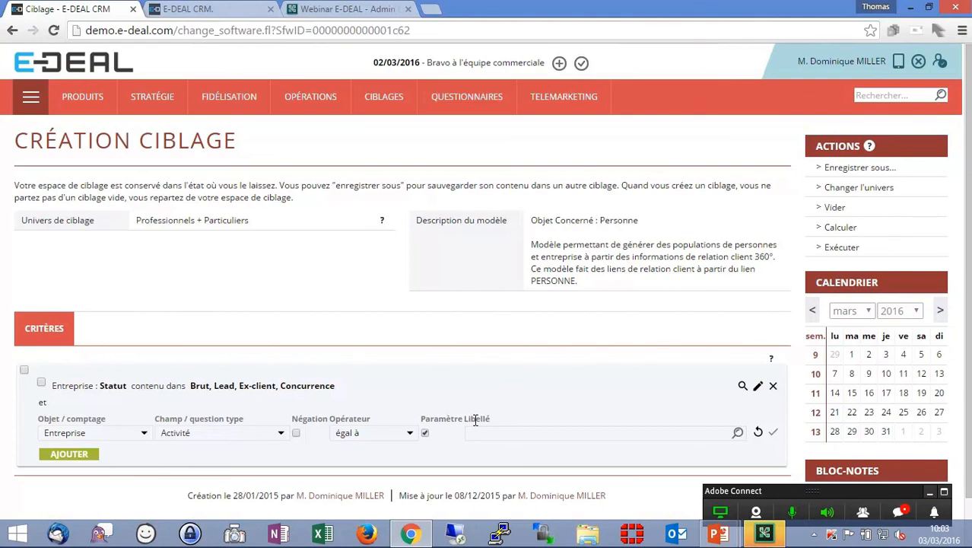
{"action": "left_click", "coordinate": [738, 434]}
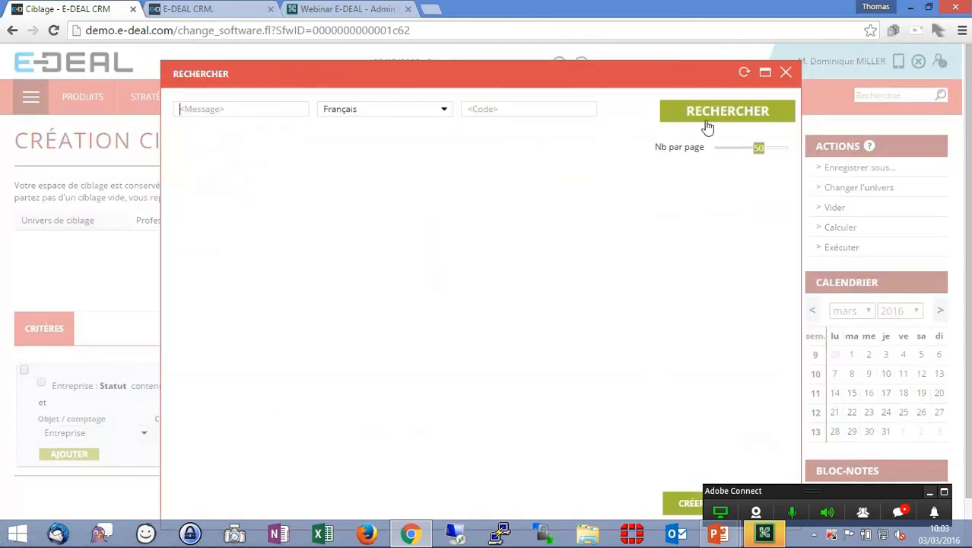
{"action": "left_click", "coordinate": [692, 504]}
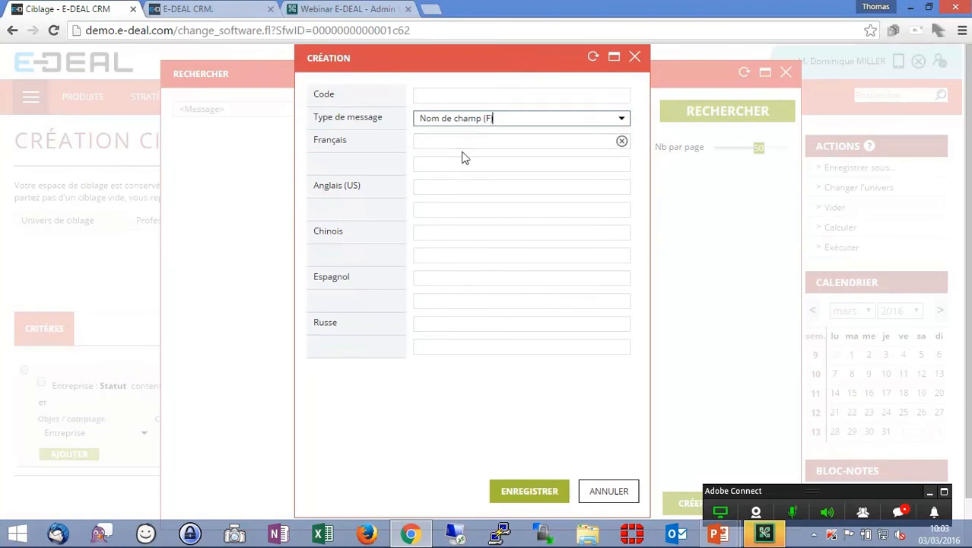
{"action": "left_click", "coordinate": [461, 143]}
{"action": "type", "text": "Merci de remplir le secteur d'activite"}
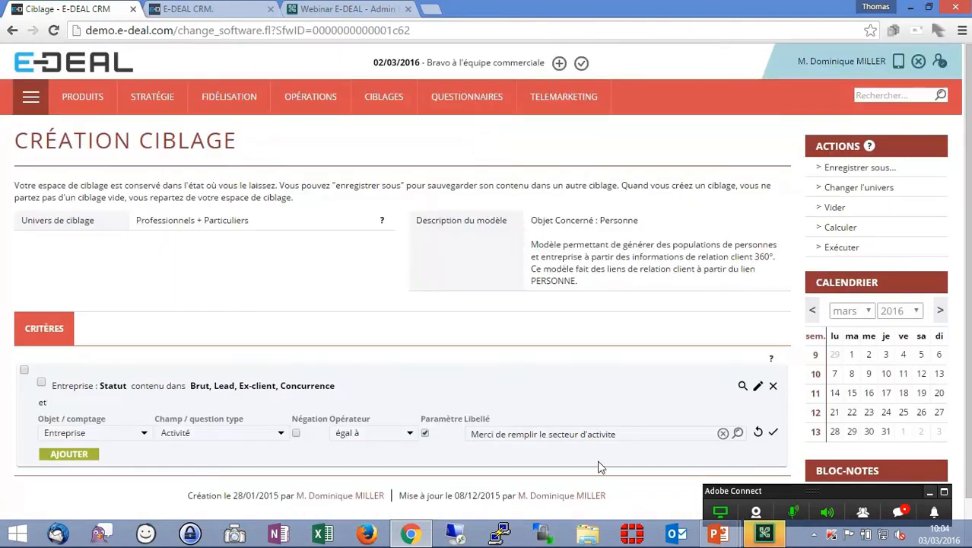
{"action": "left_click", "coordinate": [774, 434]}
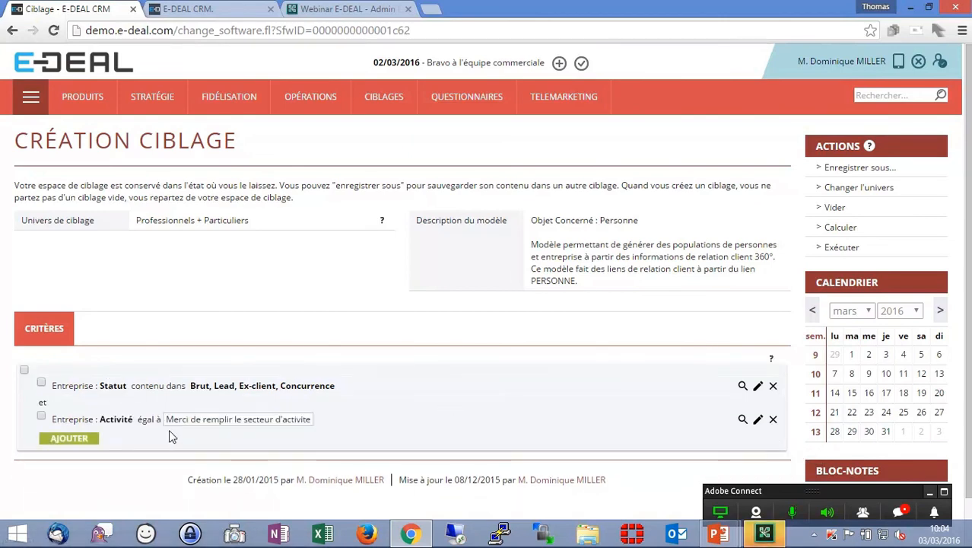
- Save the targeting as Ciblage pour prospecter un secteur en sommeil with code SOMM, marked as a question type
{"action": "mouse_move", "coordinate": [203, 427]}
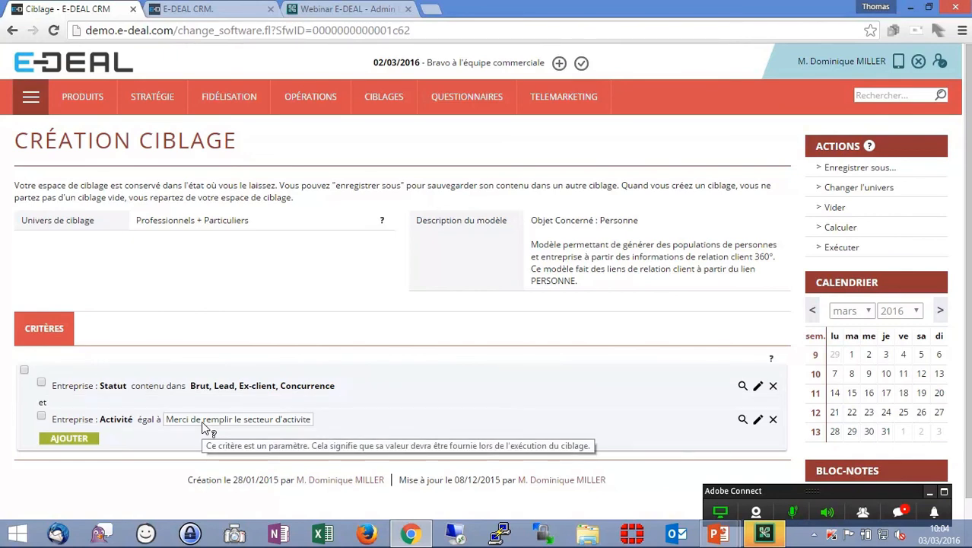
{"action": "left_click", "coordinate": [860, 167]}
{"action": "type", "text": "Ciblage pour pr"}
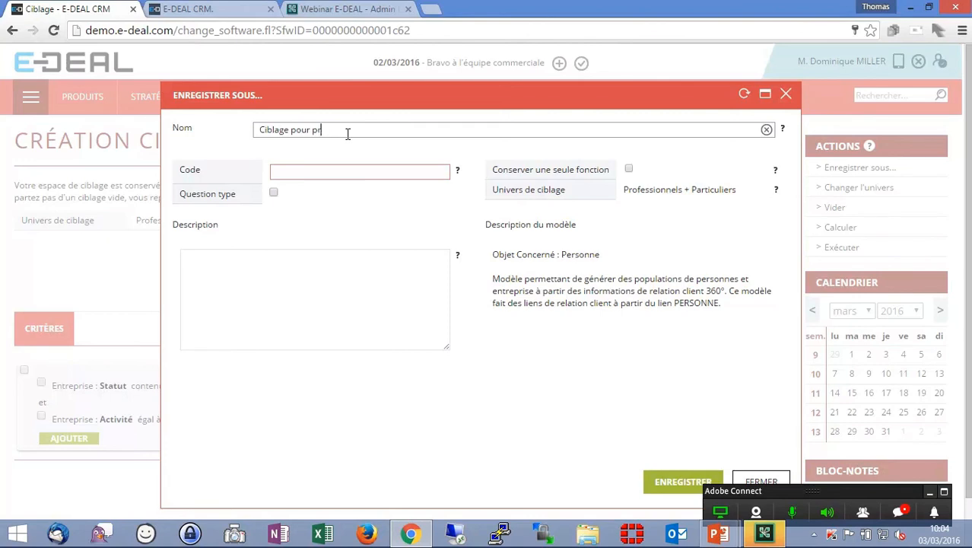
{"action": "type", "text": "ospecter un secteur en sommeil"}
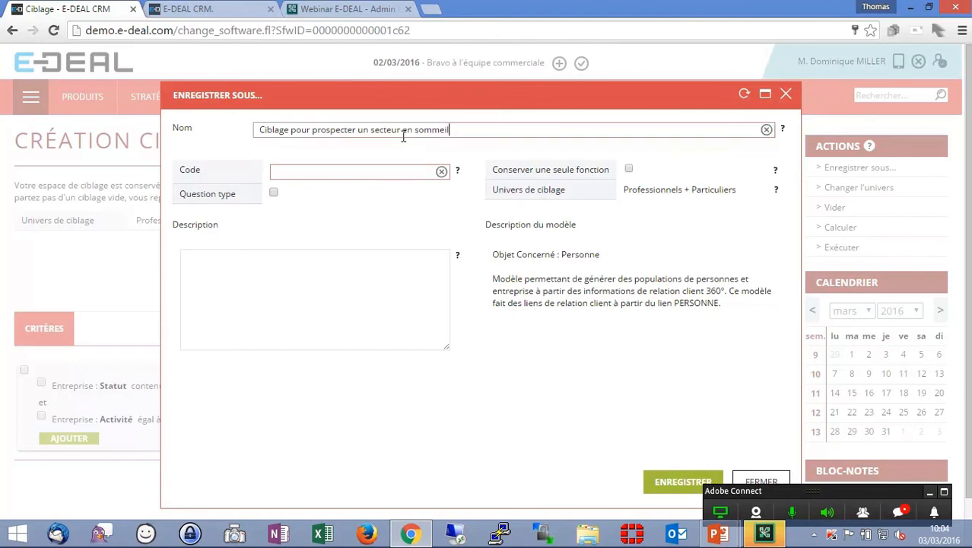
{"action": "left_click", "coordinate": [389, 170]}
{"action": "type", "text": "SOMM"}
{"action": "left_click", "coordinate": [274, 194]}
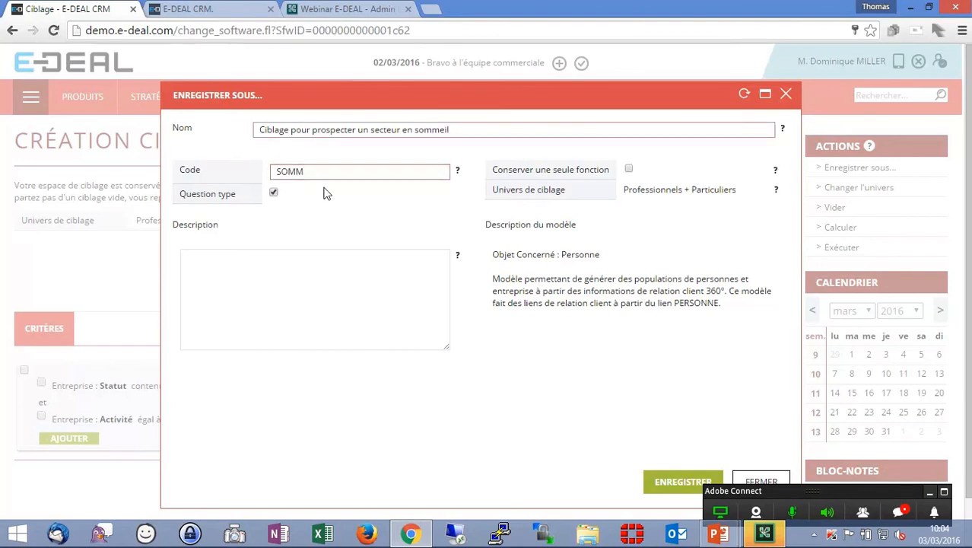
{"action": "left_click_drag", "start_coordinate": [492, 93], "coordinate": [382, 48]}
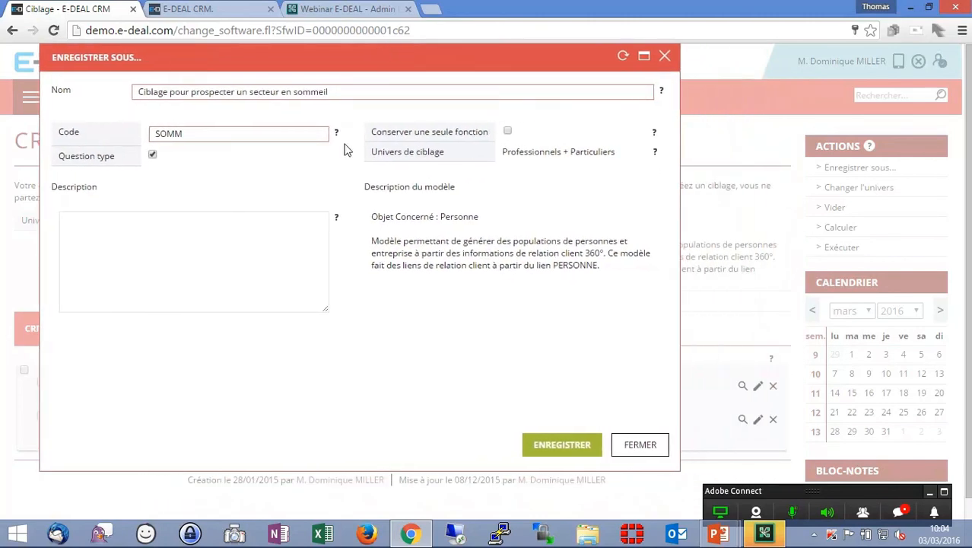
{"action": "left_click", "coordinate": [562, 444]}
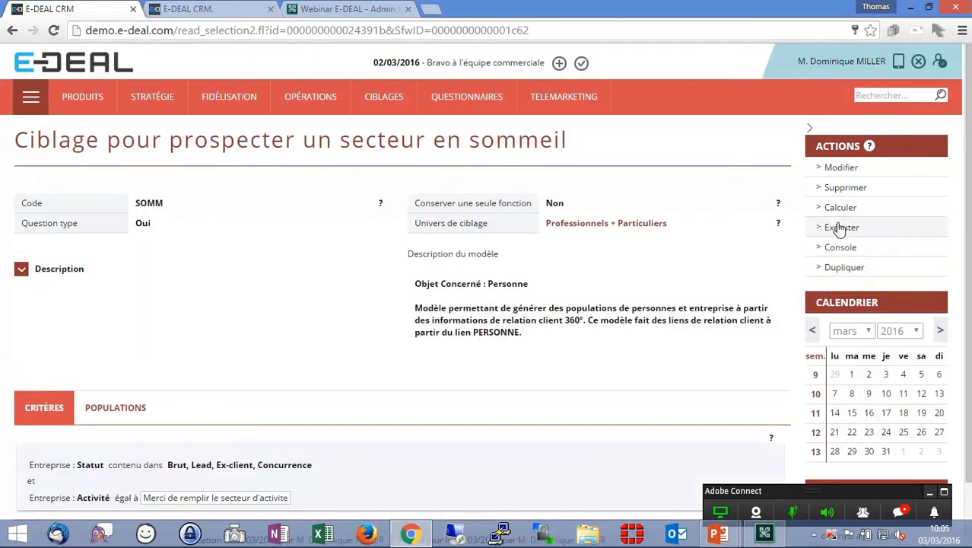
- Calculate the targeting with the sector parameter set to Banque, Finance, Assurance
{"action": "left_click", "coordinate": [840, 209]}
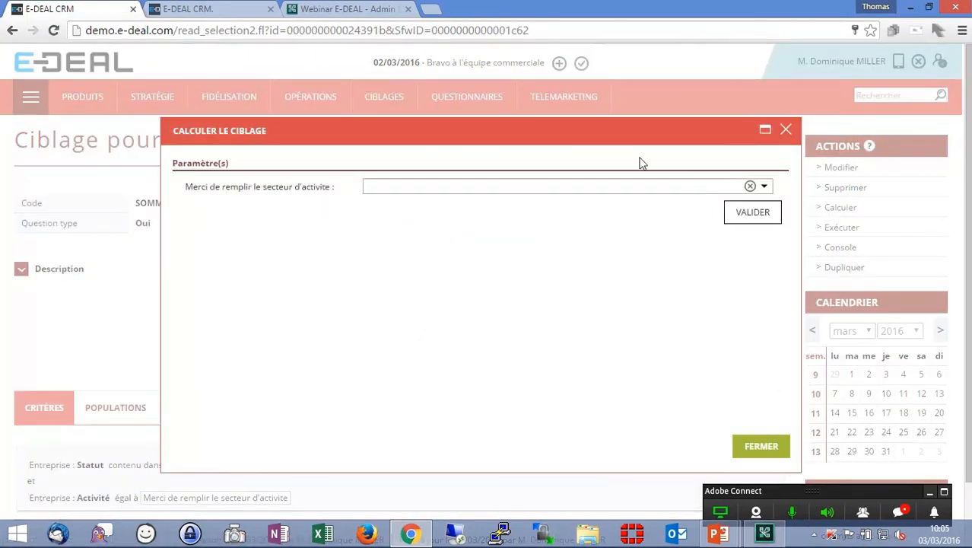
{"action": "left_click", "coordinate": [543, 186]}
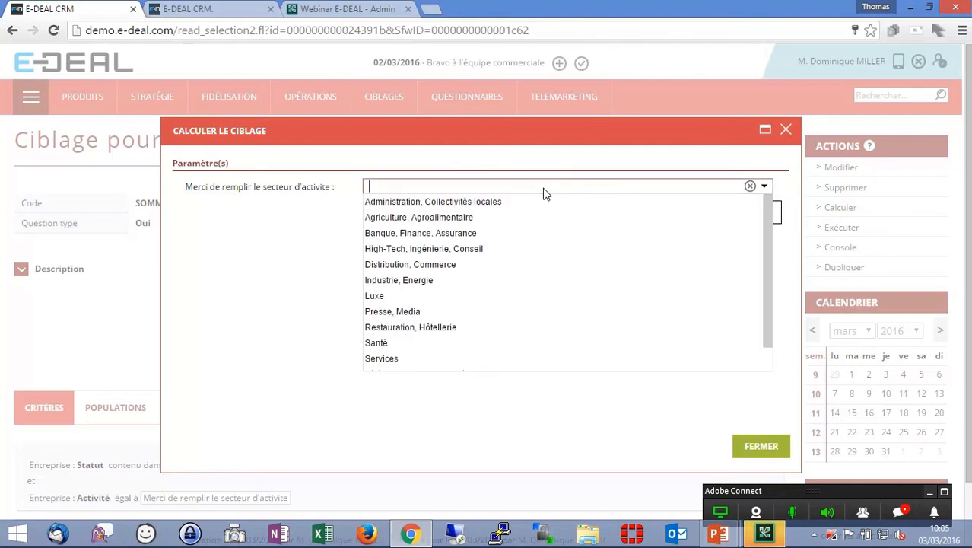
{"action": "left_click", "coordinate": [508, 236]}
{"action": "left_click", "coordinate": [748, 218]}
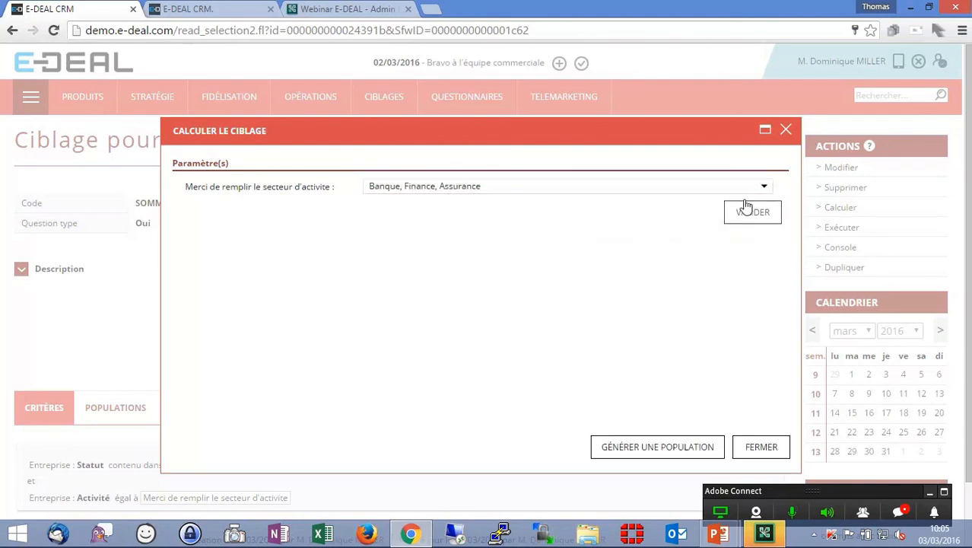
- Recalculate the targeting with the sector parameter set to Distribution, Commerce
{"action": "left_click", "coordinate": [480, 192]}
{"action": "scroll", "coordinate": [467, 277], "scroll_direction": "down", "scroll_amount": 1}
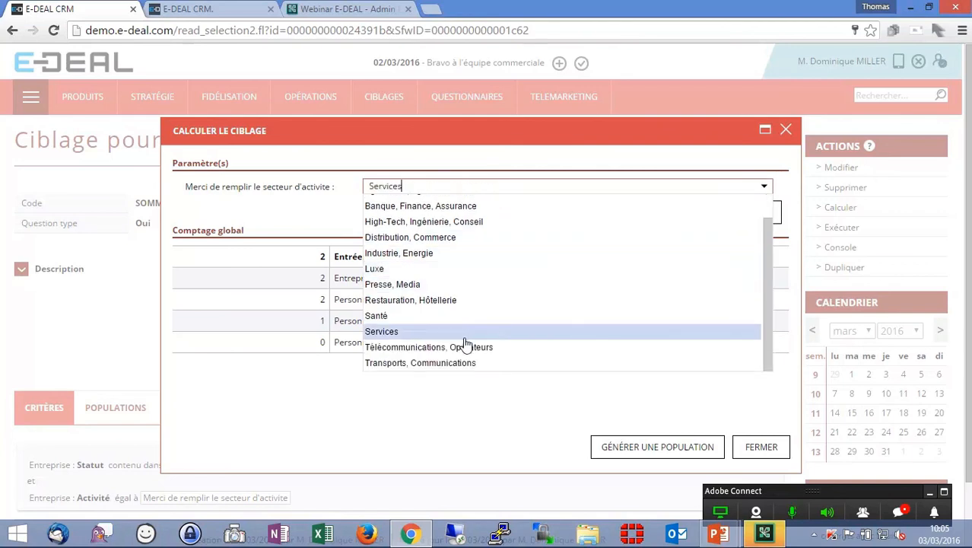
{"action": "scroll", "coordinate": [468, 334], "scroll_direction": "up", "scroll_amount": 1}
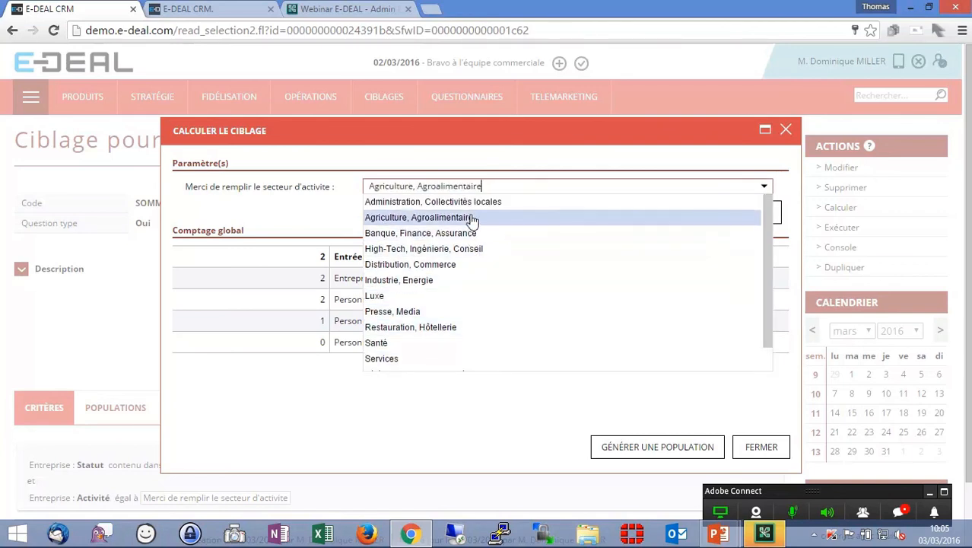
{"action": "left_click", "coordinate": [473, 267]}
{"action": "left_click", "coordinate": [749, 217]}
- Recalculate the targeting with the sector Transports, Communications, then close the calculation dialog
{"action": "left_click", "coordinate": [568, 188]}
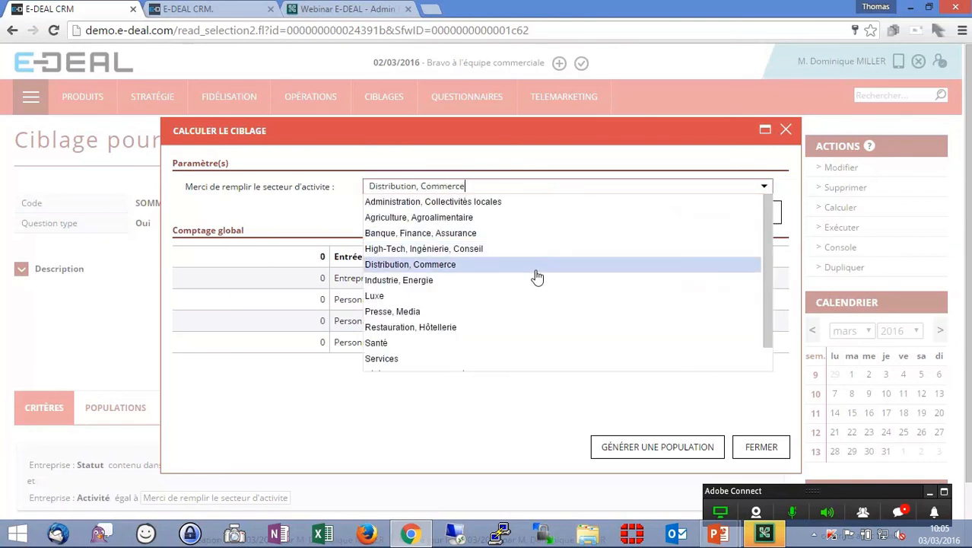
{"action": "scroll", "coordinate": [517, 306], "scroll_direction": "down", "scroll_amount": 1}
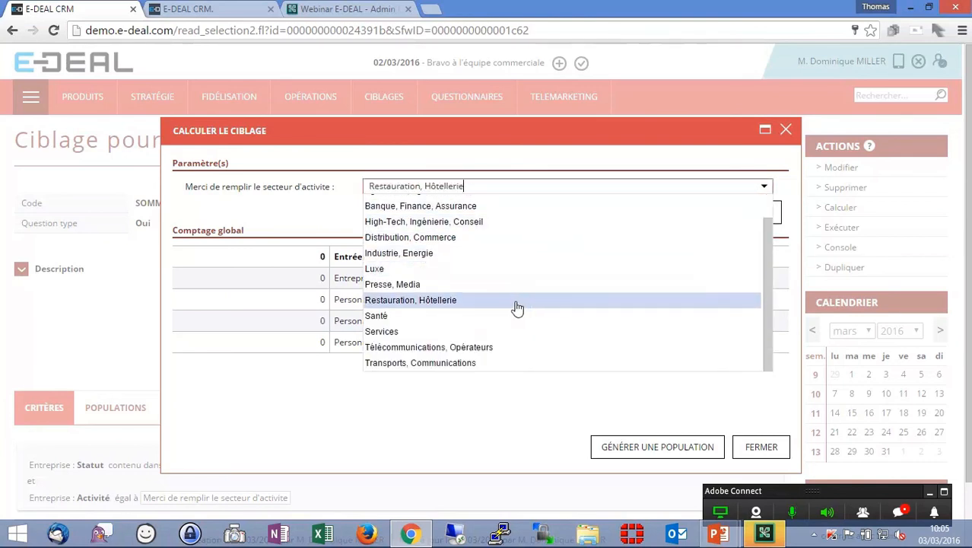
{"action": "left_click", "coordinate": [498, 363]}
{"action": "left_click", "coordinate": [748, 217]}
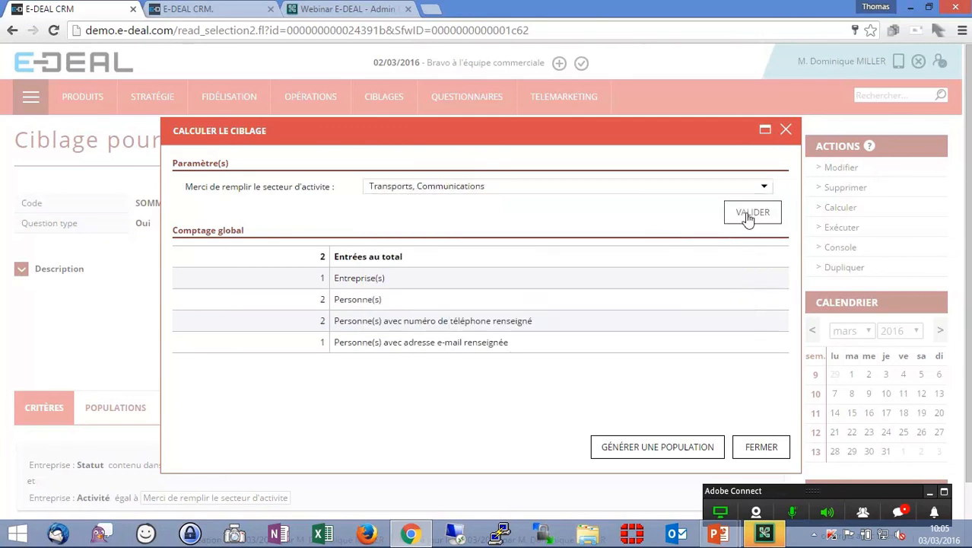
{"action": "left_click", "coordinate": [761, 447]}
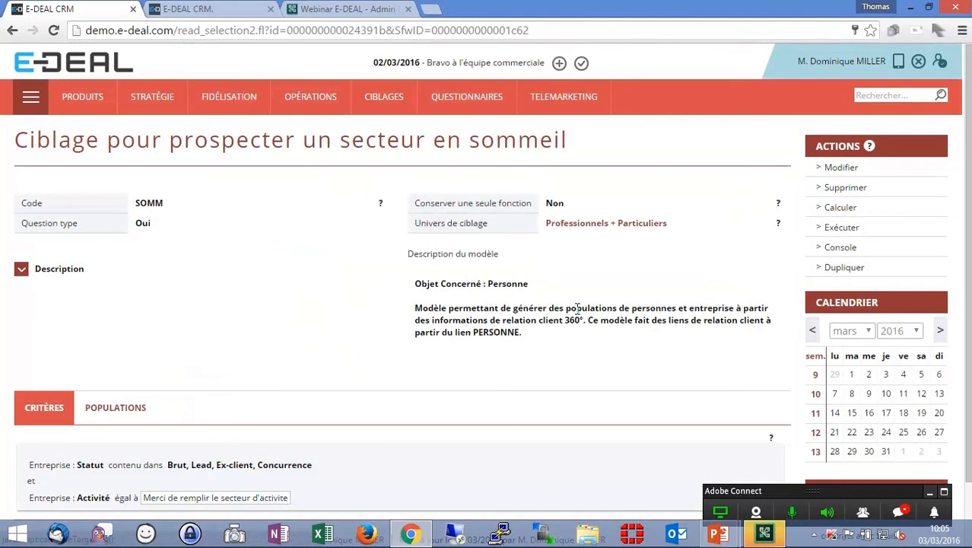
- In the second tab, switch to the Sales application and open the Questions type list
{"action": "left_click", "coordinate": [207, 14]}
{"action": "left_click", "coordinate": [31, 96]}
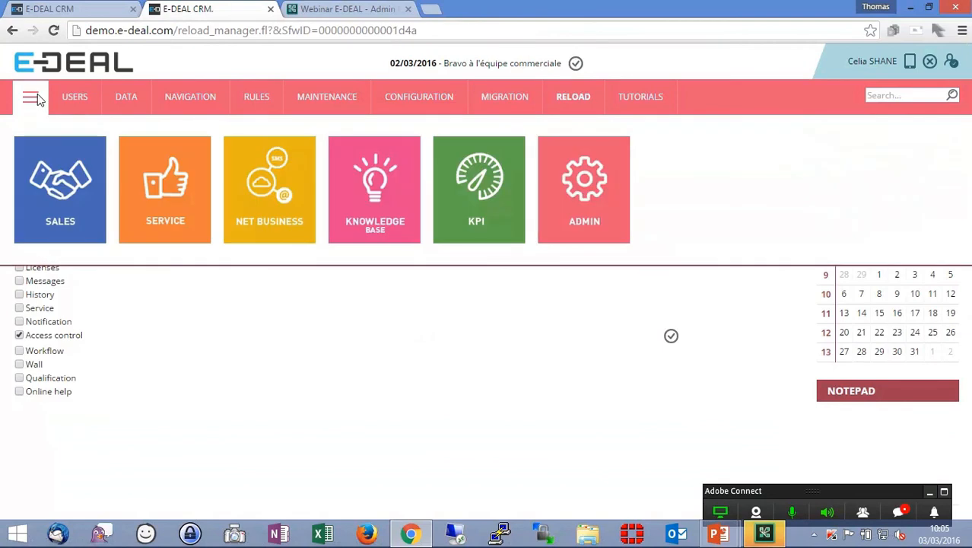
{"action": "left_click", "coordinate": [65, 197]}
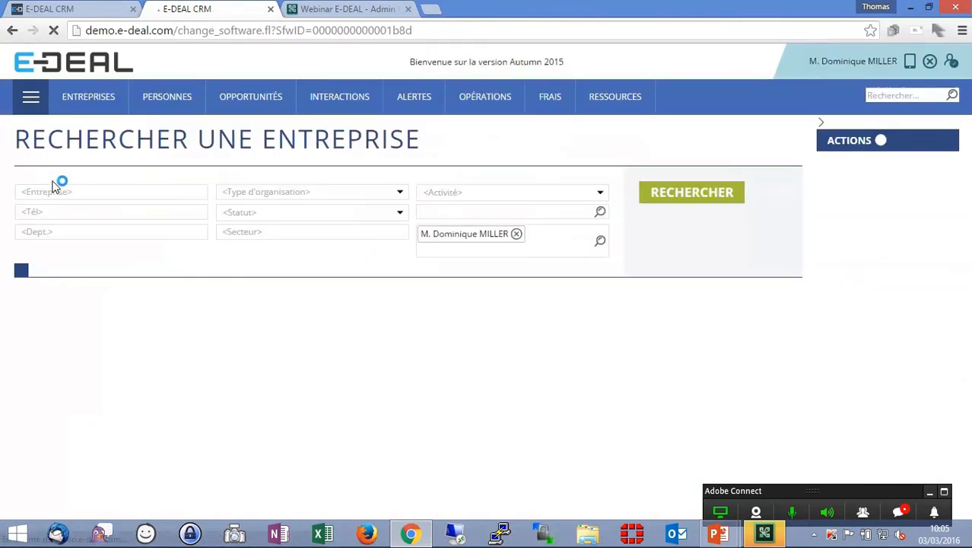
{"action": "mouse_move", "coordinate": [499, 113]}
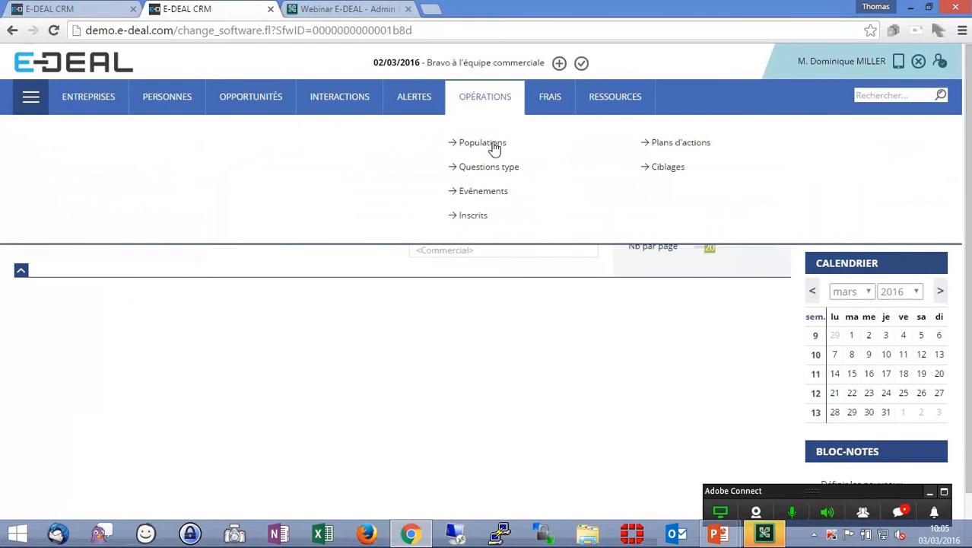
{"action": "left_click", "coordinate": [489, 167]}
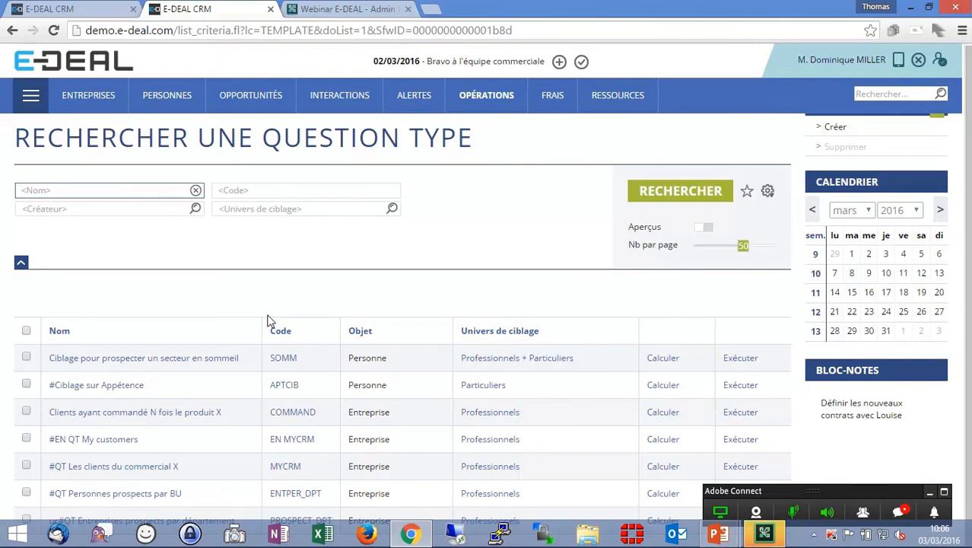
- Open the Clients ayant commandé N fois le produit X question type to examine its criteria, then return to the list
{"action": "left_click", "coordinate": [191, 412]}
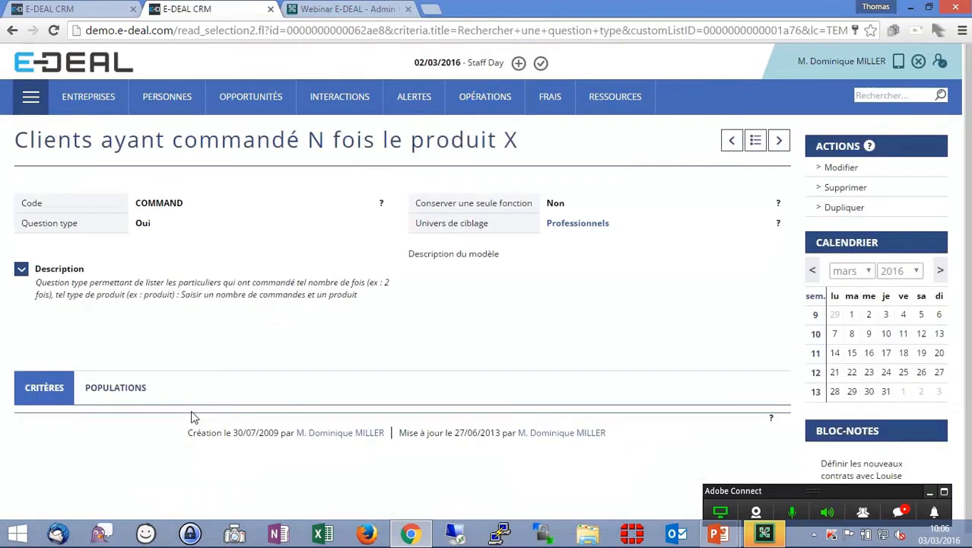
{"action": "scroll", "coordinate": [220, 395], "scroll_direction": "down", "scroll_amount": 1}
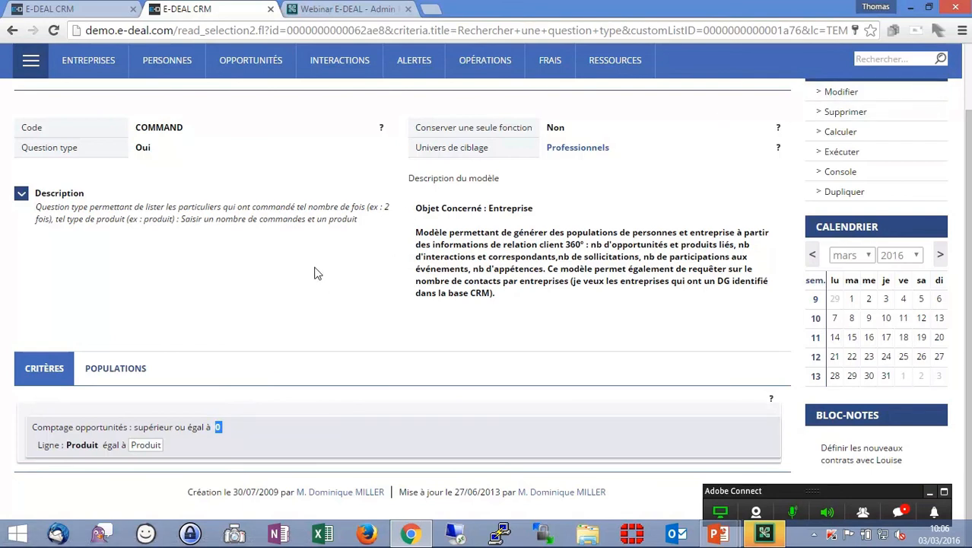
{"action": "key", "text": "alt+Left"}
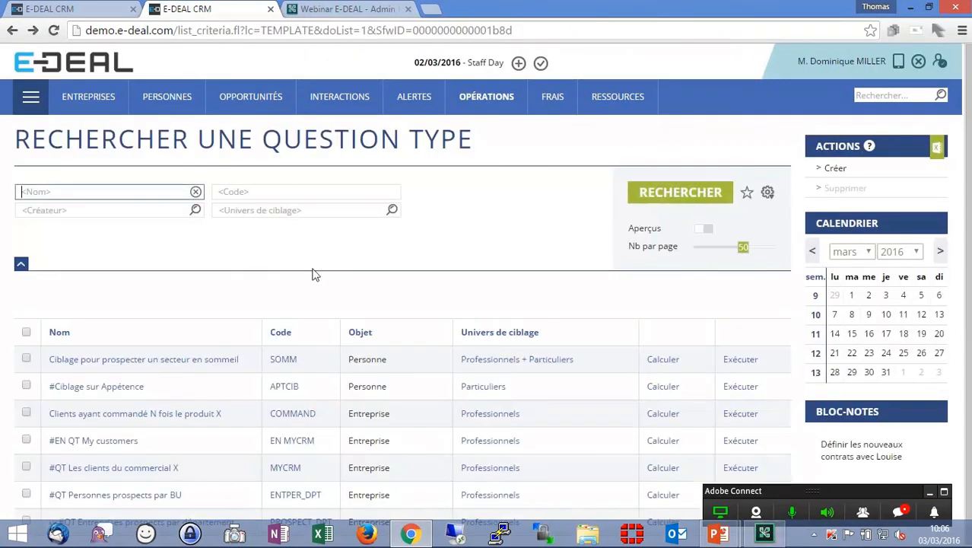
{"action": "left_click", "coordinate": [170, 362]}
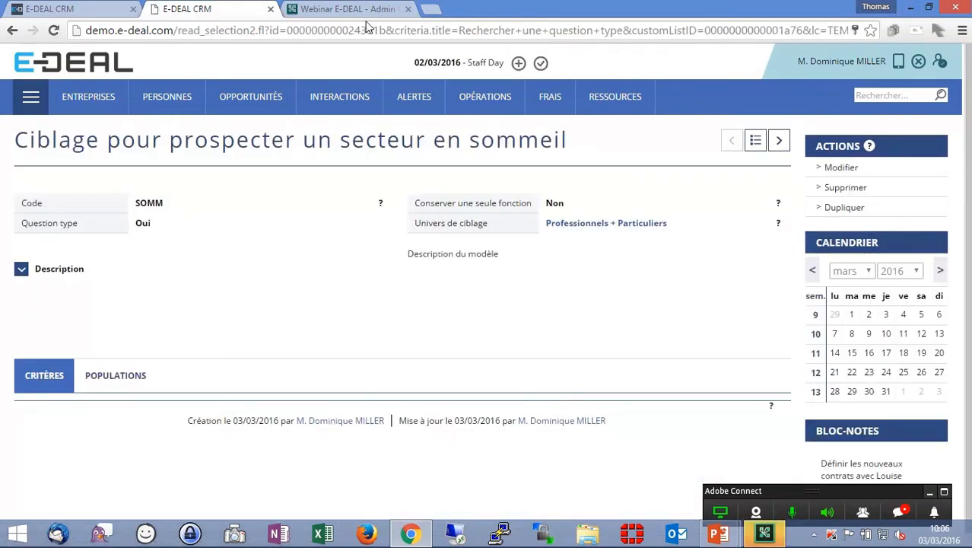
{"action": "left_click_drag", "start_coordinate": [386, 30], "coordinate": [176, 36]}
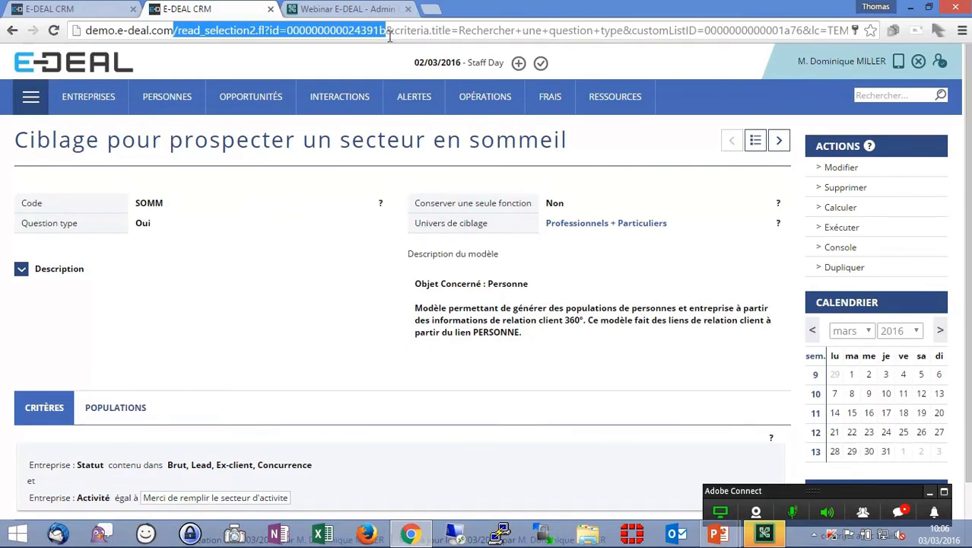
- In the first tab, open Menu Sales from the Admin navigation menus and edit it on its Opérations section
{"action": "left_click", "coordinate": [87, 9]}
{"action": "left_click", "coordinate": [31, 104]}
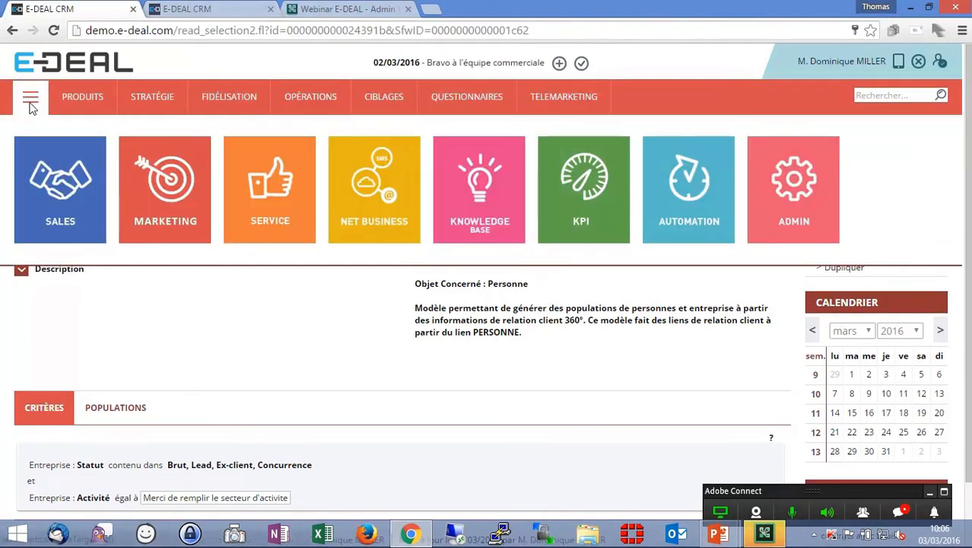
{"action": "left_click", "coordinate": [777, 196]}
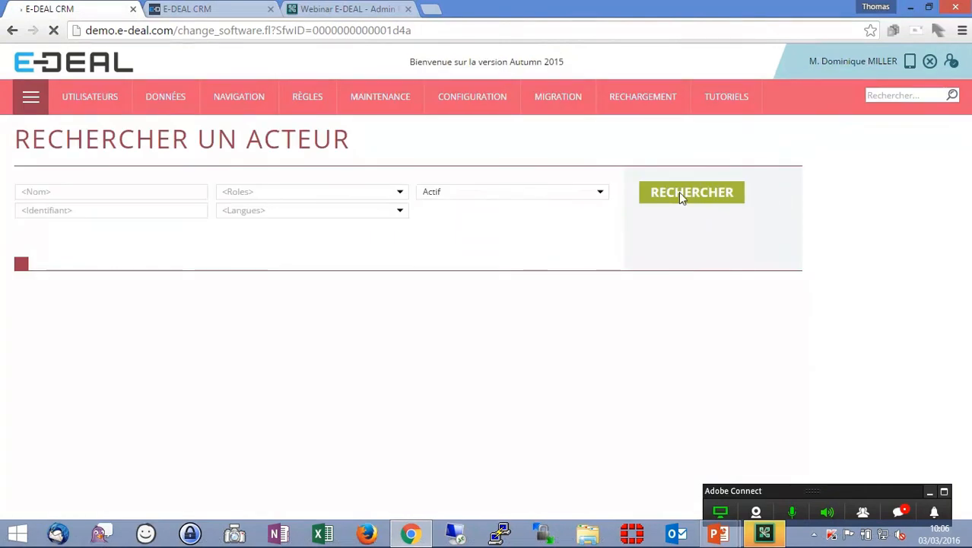
{"action": "left_click", "coordinate": [260, 97]}
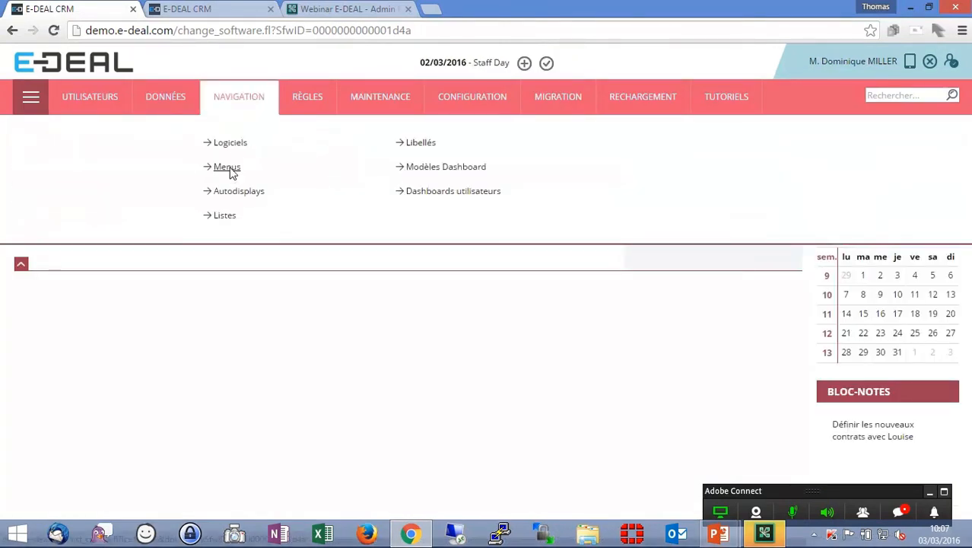
{"action": "left_click", "coordinate": [228, 167]}
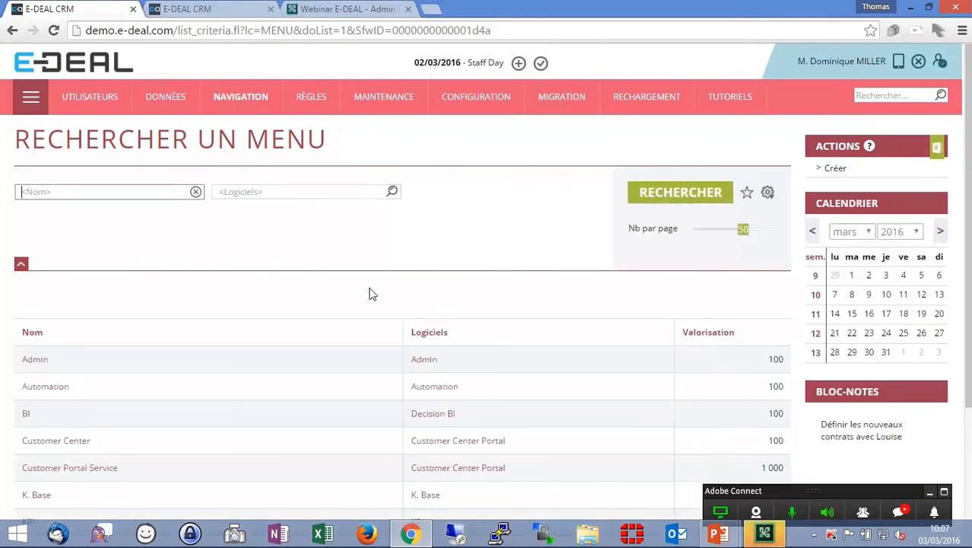
{"action": "scroll", "coordinate": [372, 294], "scroll_direction": "down", "scroll_amount": 3}
{"action": "left_click", "coordinate": [44, 388]}
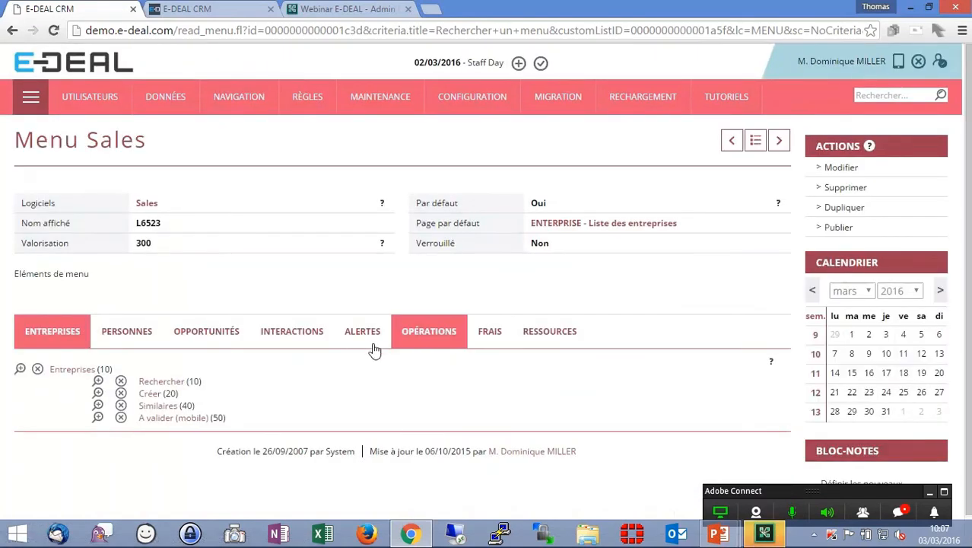
{"action": "left_click", "coordinate": [423, 338]}
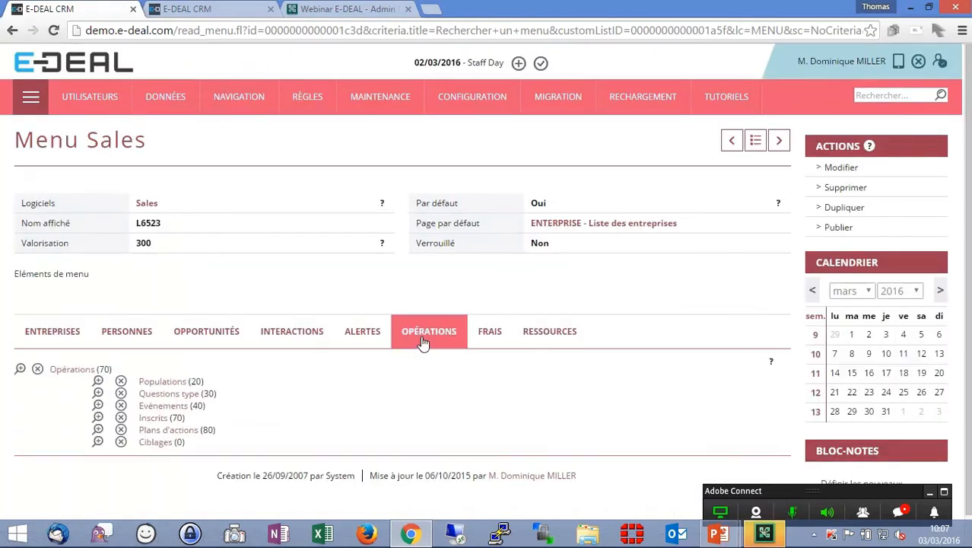
{"action": "left_click", "coordinate": [840, 167]}
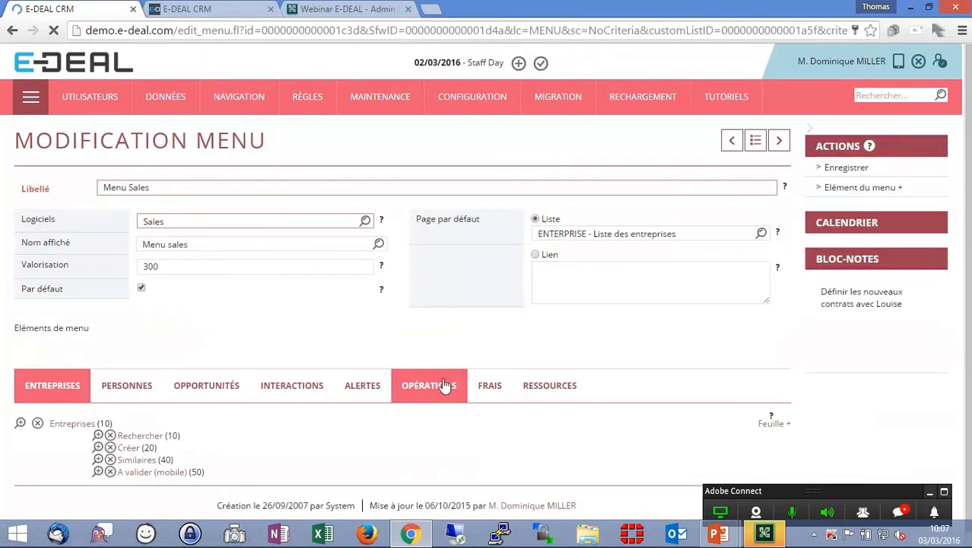
{"action": "left_click", "coordinate": [445, 386]}
{"action": "scroll", "coordinate": [557, 348], "scroll_direction": "down", "scroll_amount": 1}
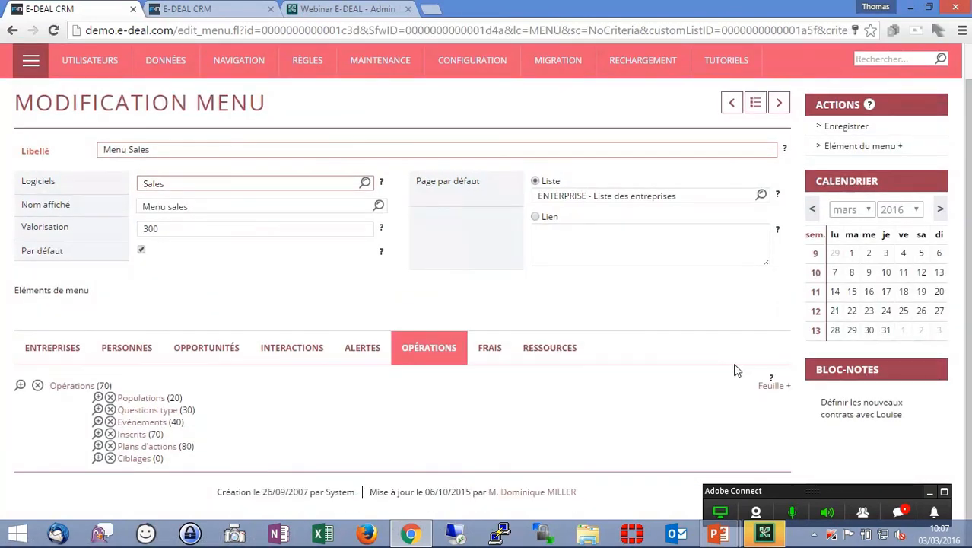
{"action": "left_click", "coordinate": [774, 386]}
{"action": "left_click", "coordinate": [622, 280]}
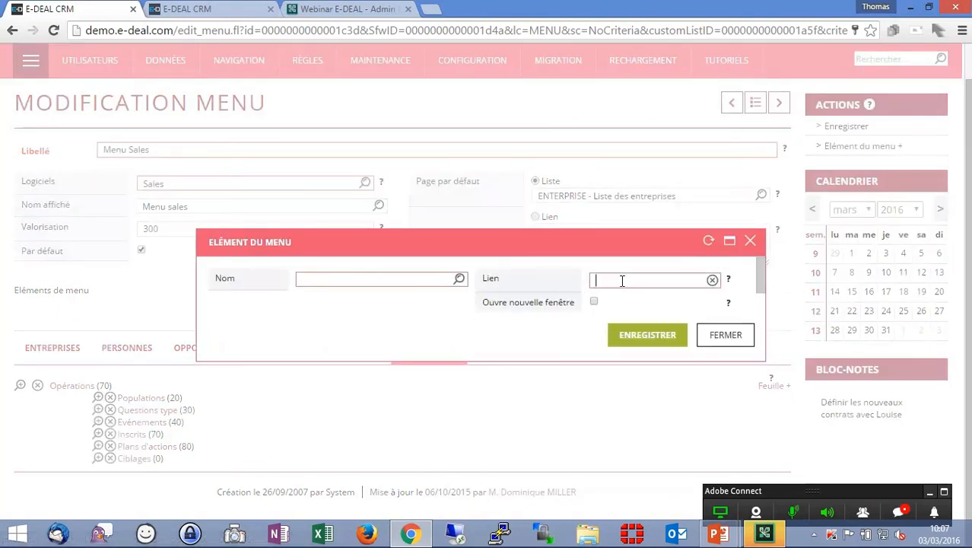
{"action": "key", "text": "ctrl+v"}
{"action": "left_click_drag", "start_coordinate": [622, 281], "coordinate": [525, 274]}
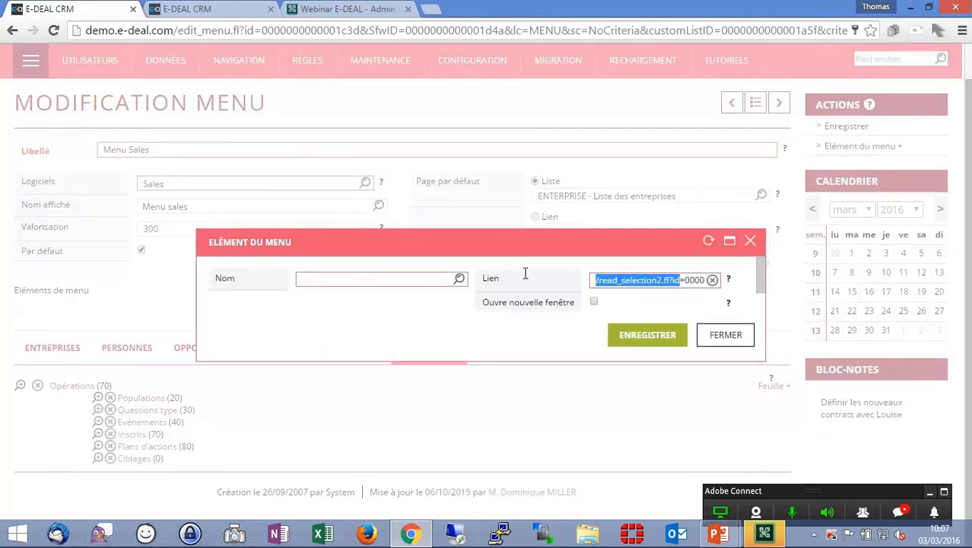
{"action": "left_click", "coordinate": [644, 297]}
{"action": "left_click_drag", "start_coordinate": [642, 361], "coordinate": [651, 440]}
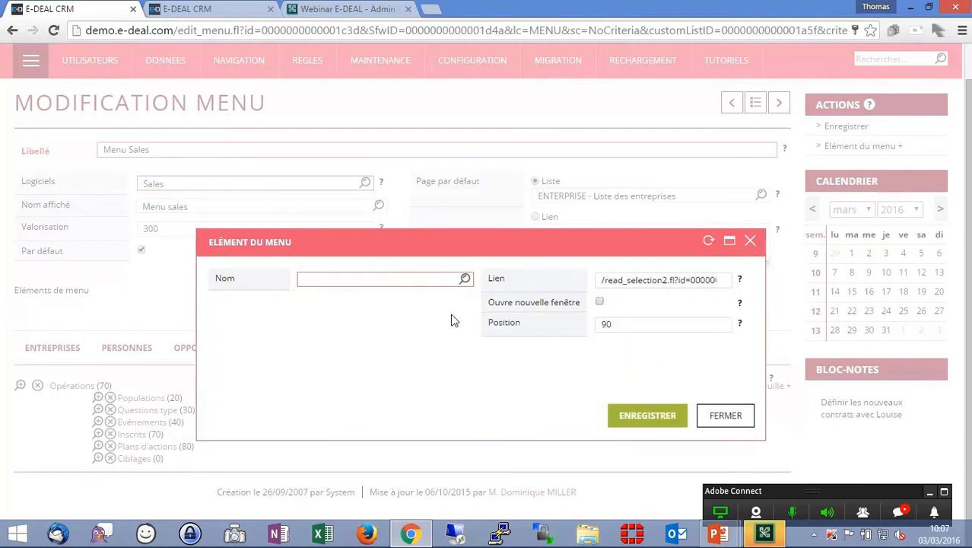
- Search the message list for a Cibler par secteur label to name the menu element
{"action": "left_click", "coordinate": [464, 279]}
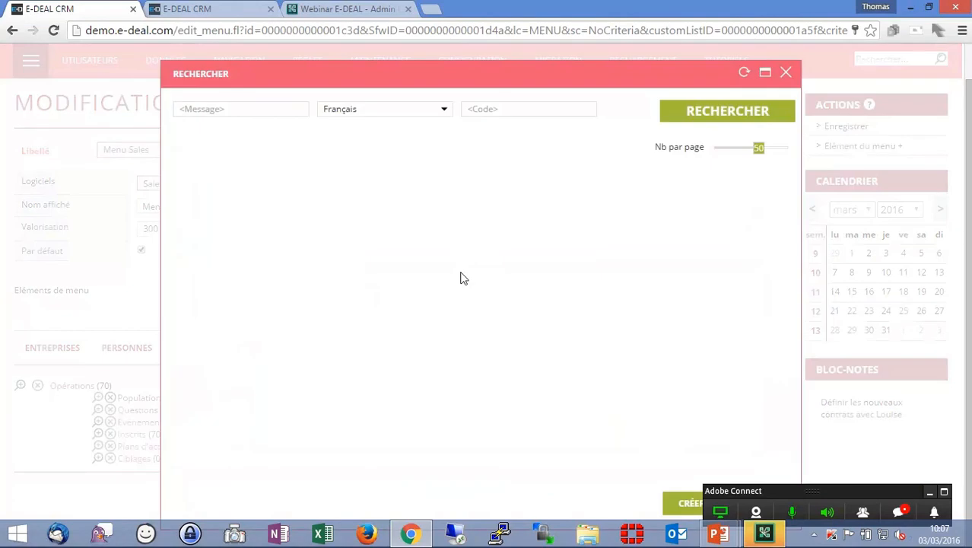
{"action": "type", "text": "Opération par"}
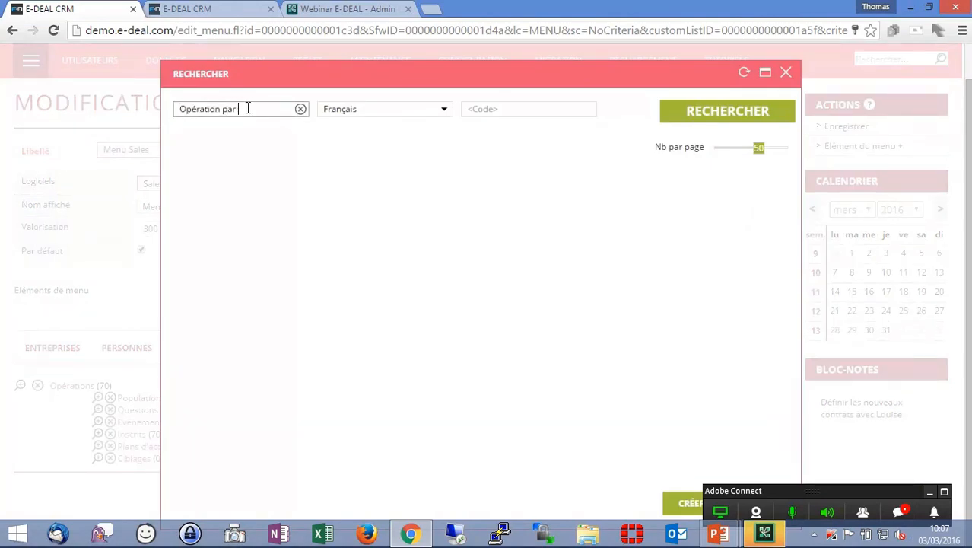
{"action": "key", "text": "ctrl+a"}
{"action": "type", "text": "Cibl"}
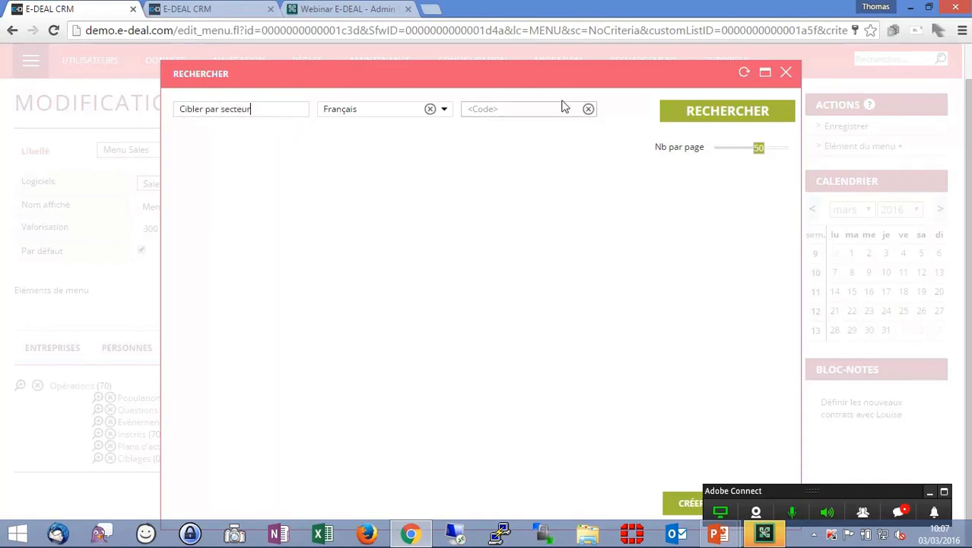
{"action": "key", "text": "ctrl+a"}
{"action": "key", "text": "ctrl+c"}
{"action": "left_click", "coordinate": [709, 112]}
- Create a new Nom de champ (F) message with the French text Cibler par secteur as the element's name
{"action": "left_click", "coordinate": [687, 505]}
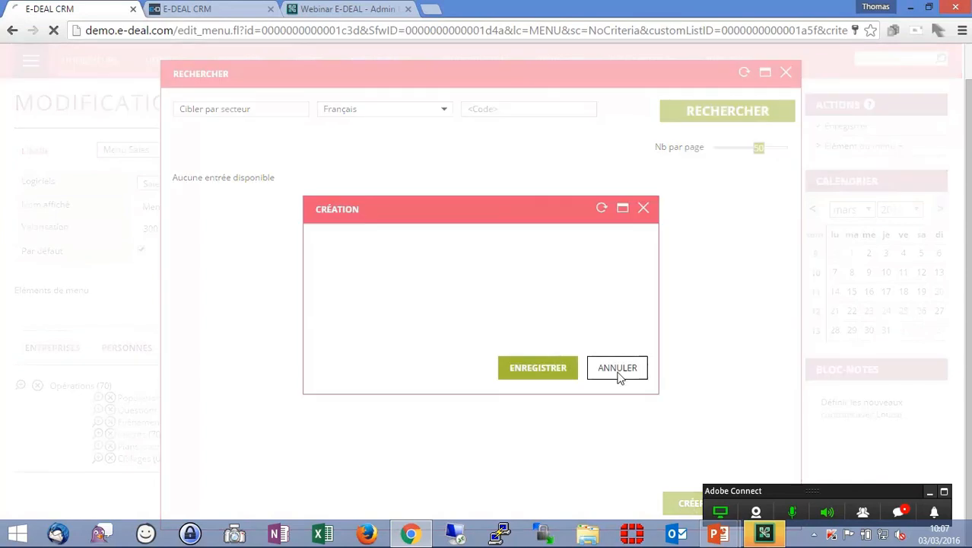
{"action": "left_click", "coordinate": [507, 295]}
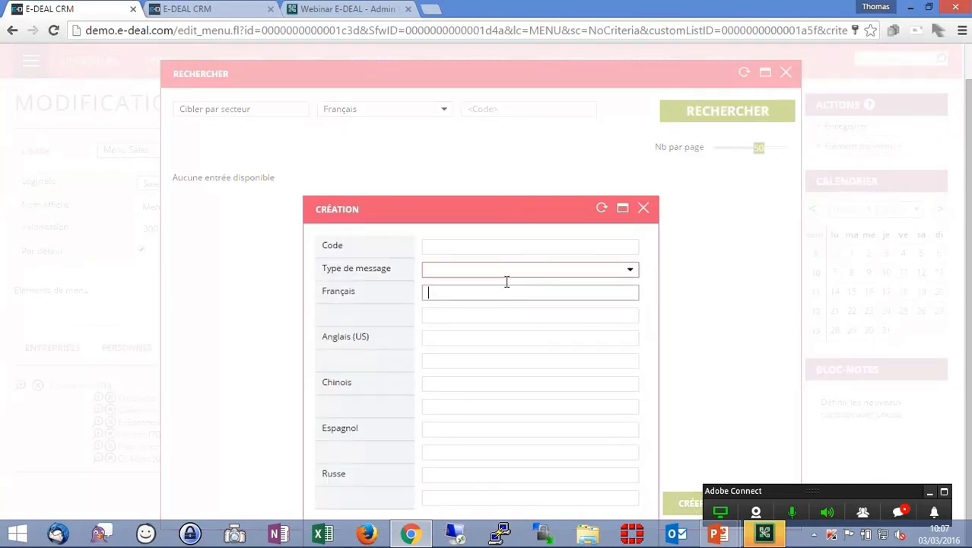
{"action": "key", "text": "ctrl+v"}
{"action": "left_click", "coordinate": [507, 273]}
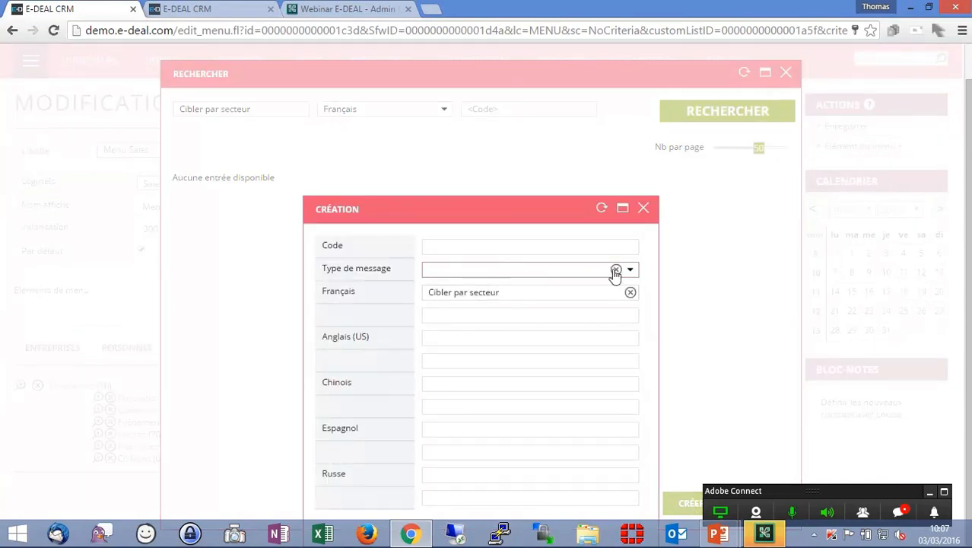
{"action": "left_click", "coordinate": [631, 270]}
{"action": "left_click", "coordinate": [536, 286]}
{"action": "left_click_drag", "start_coordinate": [470, 211], "coordinate": [471, 84]}
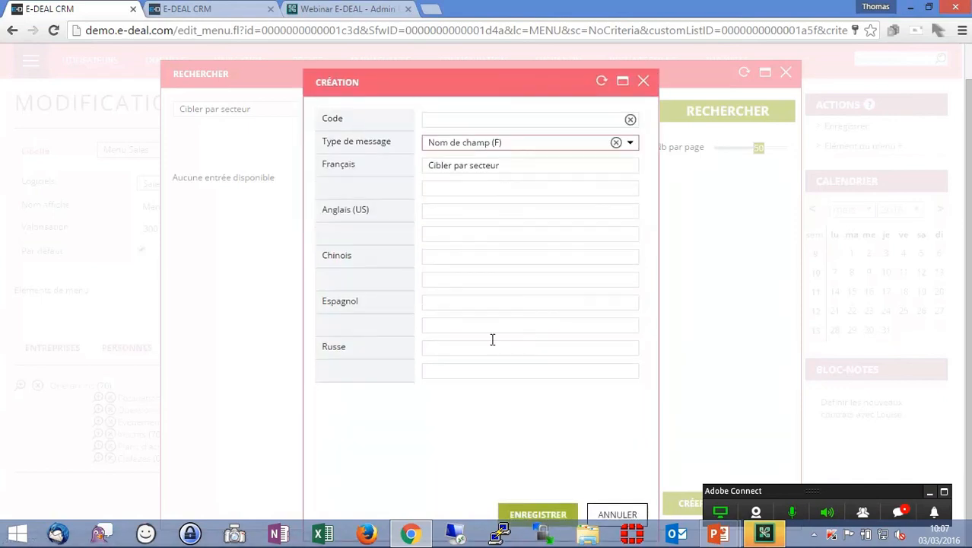
{"action": "left_click", "coordinate": [540, 514]}
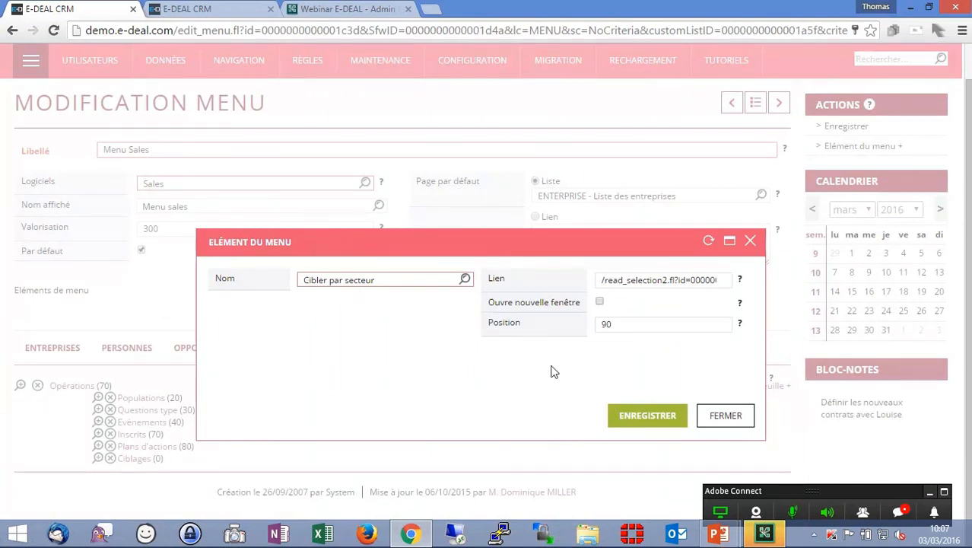
- Save the menu element and the Sales menu, then publish the menu
{"action": "left_click", "coordinate": [660, 420]}
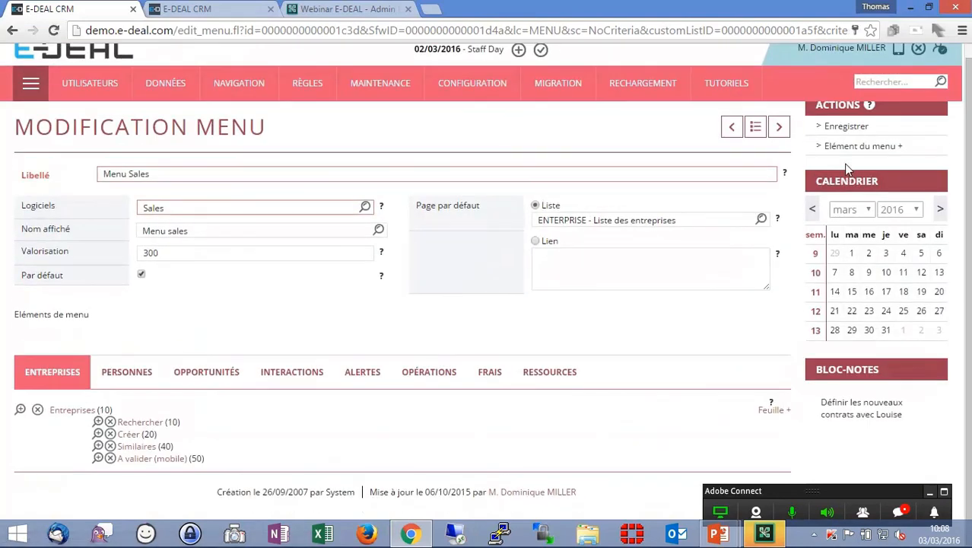
{"action": "left_click", "coordinate": [843, 127]}
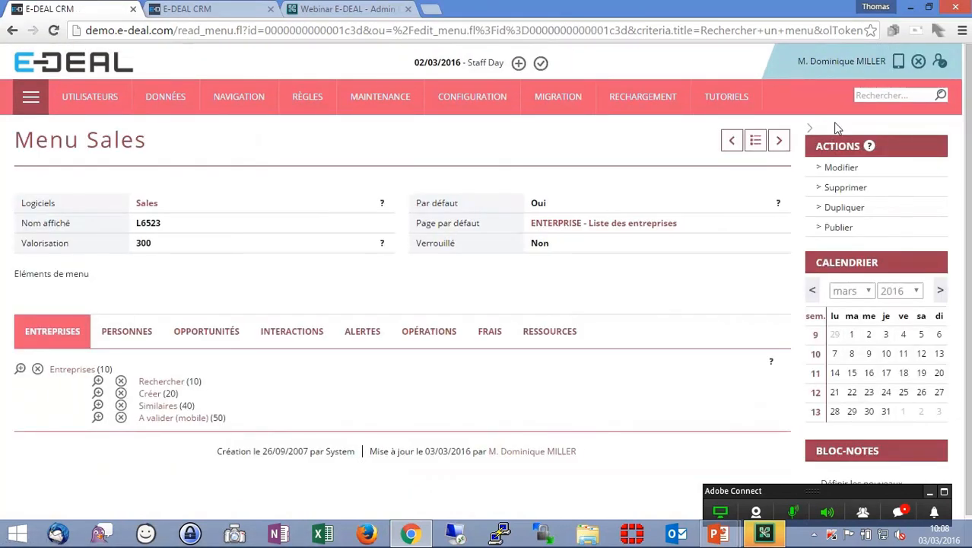
{"action": "left_click", "coordinate": [842, 230]}
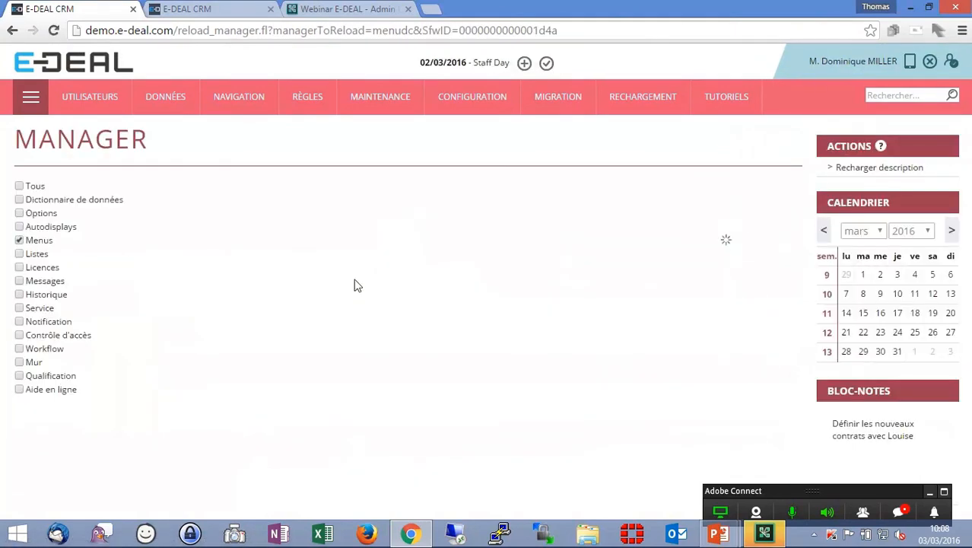
- In the second tab, switch to Sales and run Cibler par secteur from Opérations, opening its sector parameter list
{"action": "left_click", "coordinate": [201, 10]}
{"action": "left_click", "coordinate": [31, 96]}
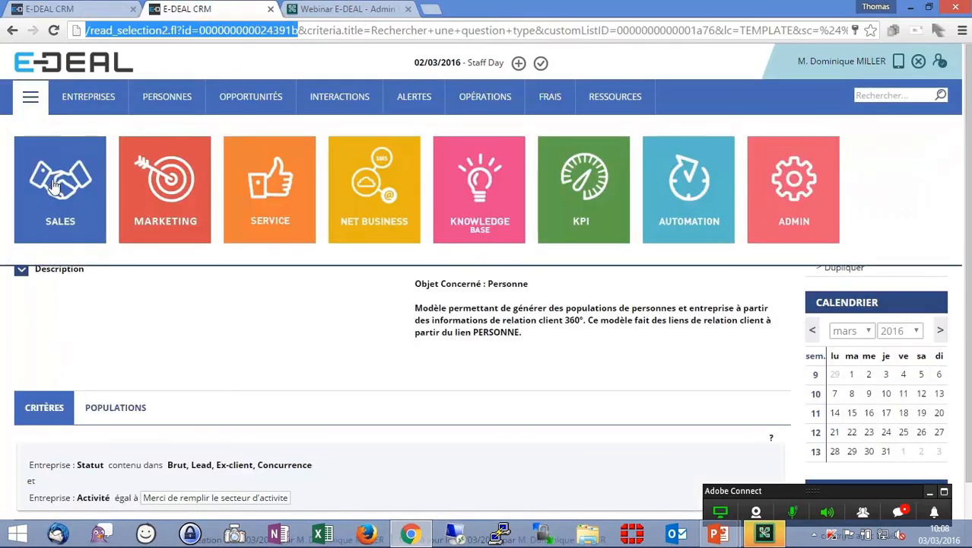
{"action": "left_click", "coordinate": [50, 173]}
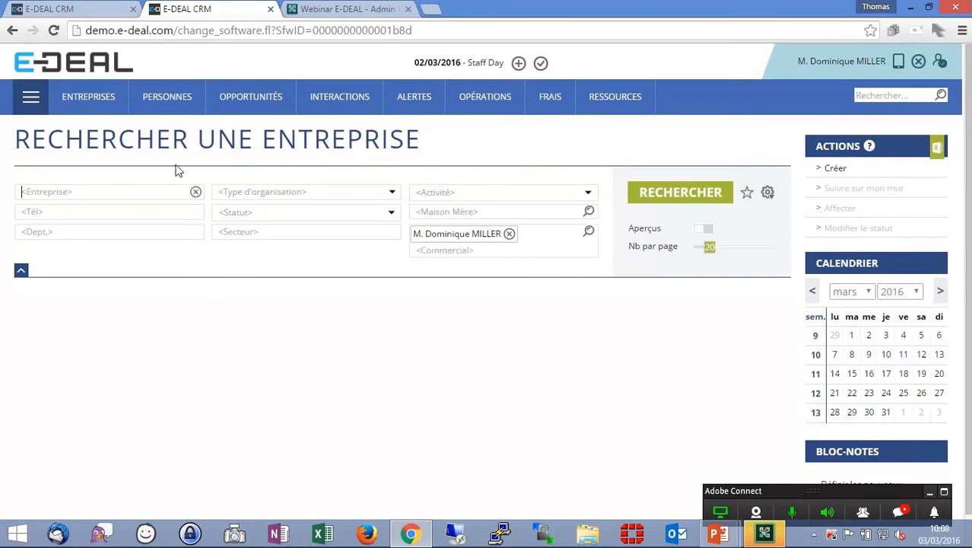
{"action": "mouse_move", "coordinate": [495, 108]}
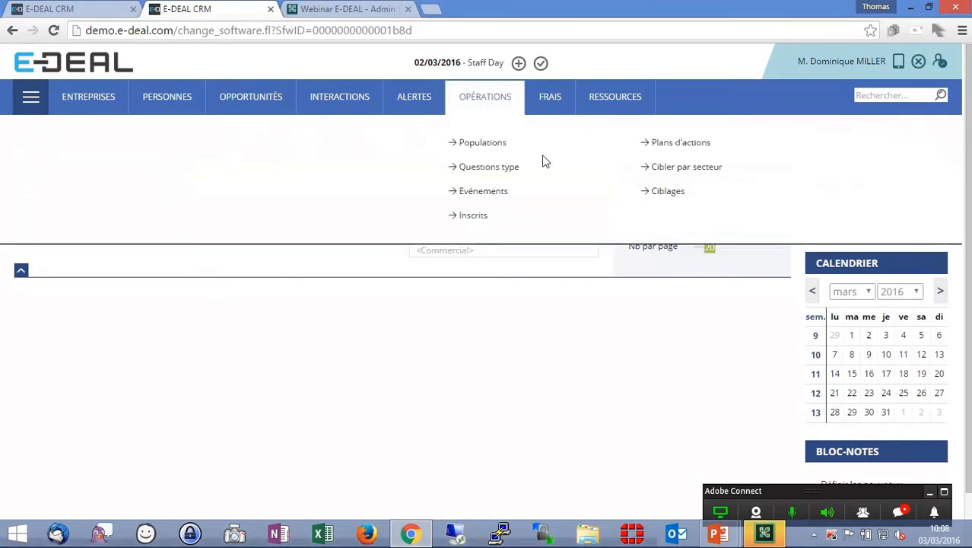
{"action": "left_click", "coordinate": [681, 172]}
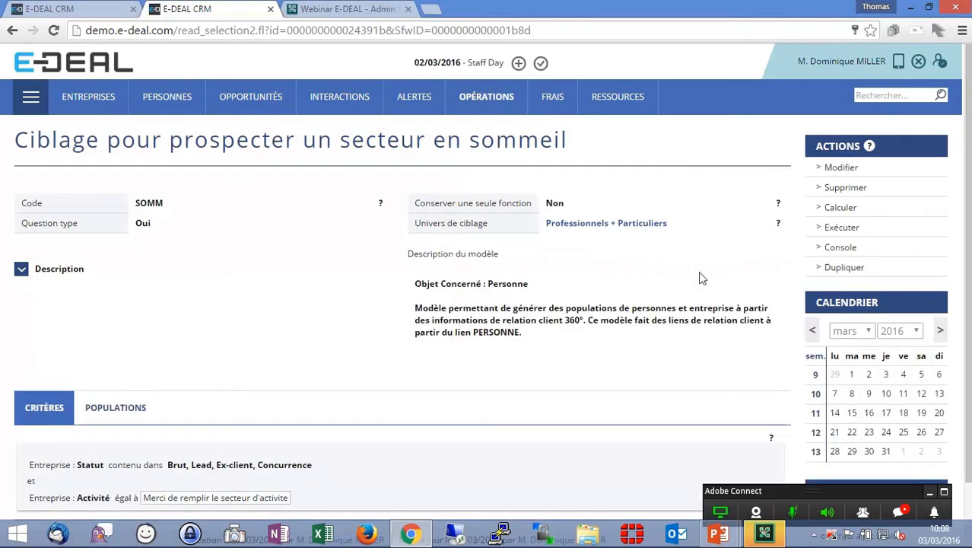
{"action": "left_click", "coordinate": [862, 226]}
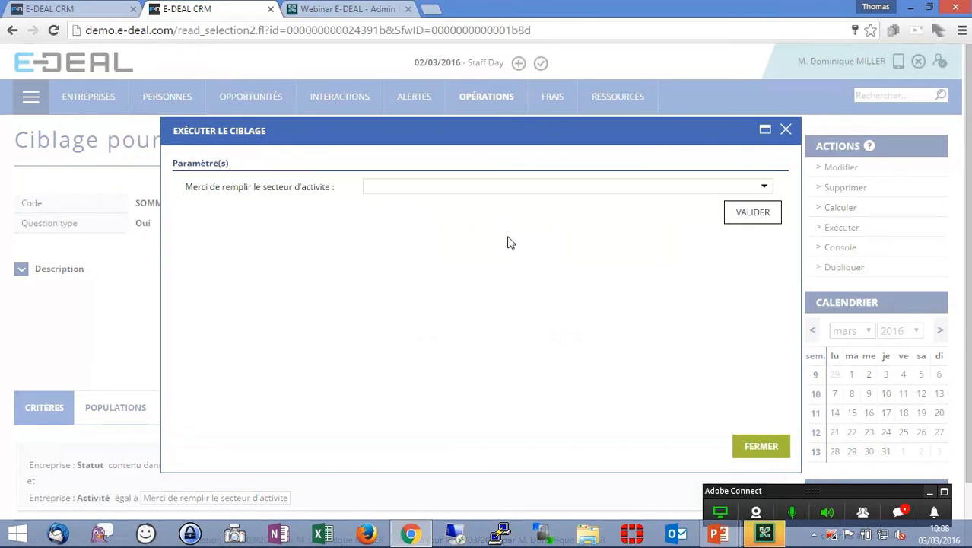
{"action": "left_click", "coordinate": [454, 188]}
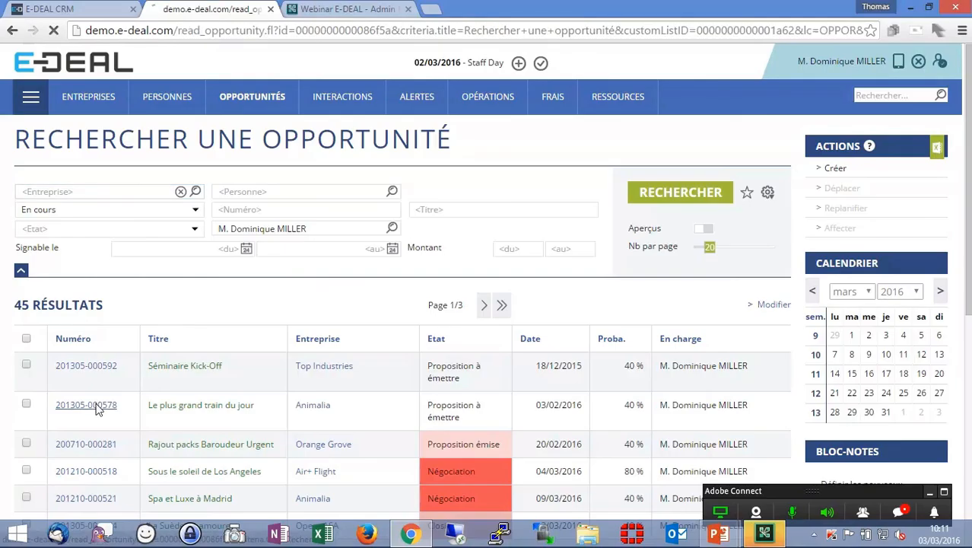
- Edit the opportunity Le plus grand train du jour and set its Etat to Gagné
{"action": "left_click", "coordinate": [96, 406]}
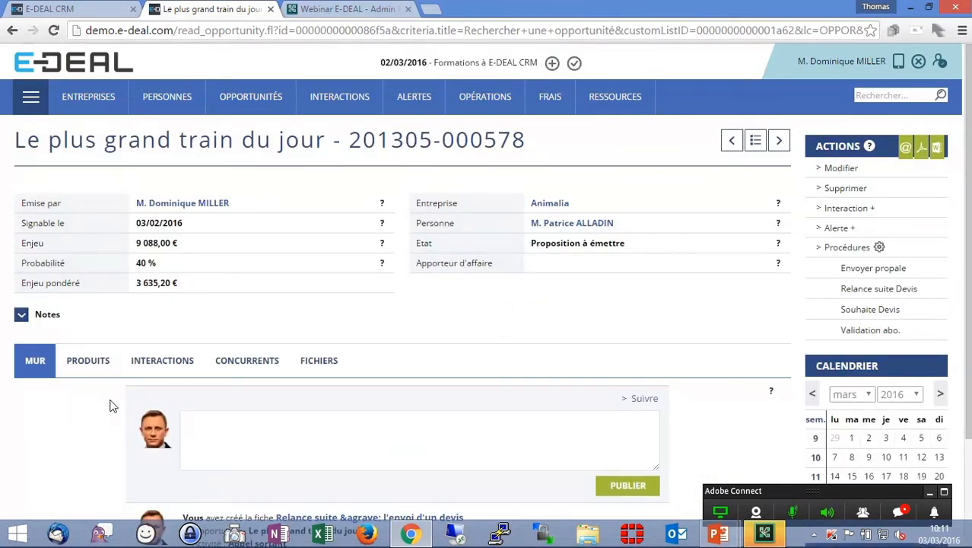
{"action": "left_click", "coordinate": [841, 173]}
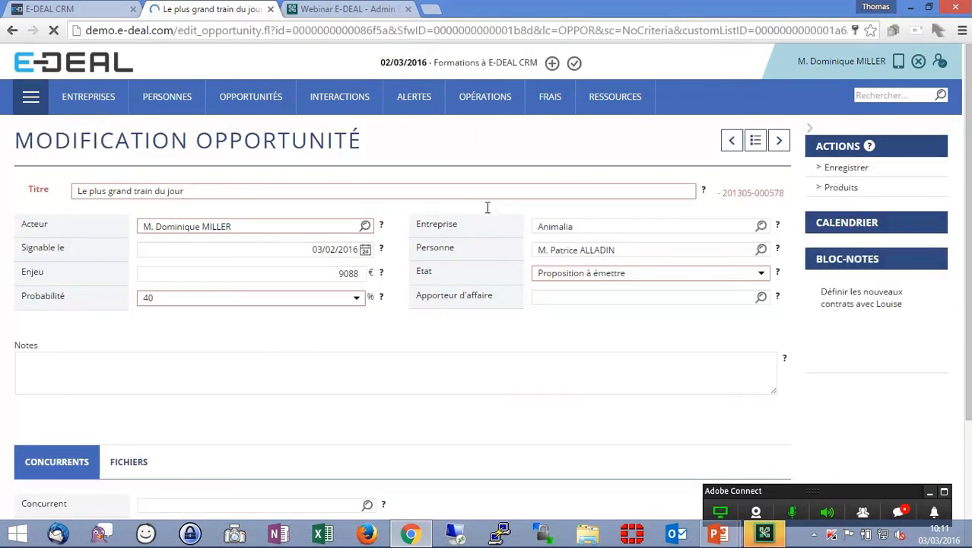
{"action": "scroll", "coordinate": [352, 334], "scroll_direction": "down", "scroll_amount": 3}
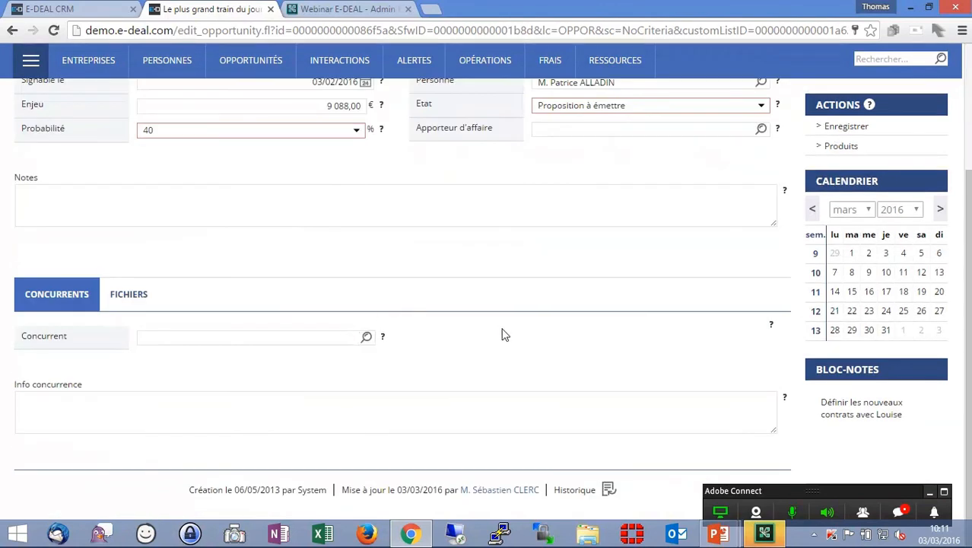
{"action": "scroll", "coordinate": [487, 335], "scroll_direction": "up", "scroll_amount": 3}
{"action": "left_click", "coordinate": [619, 273]}
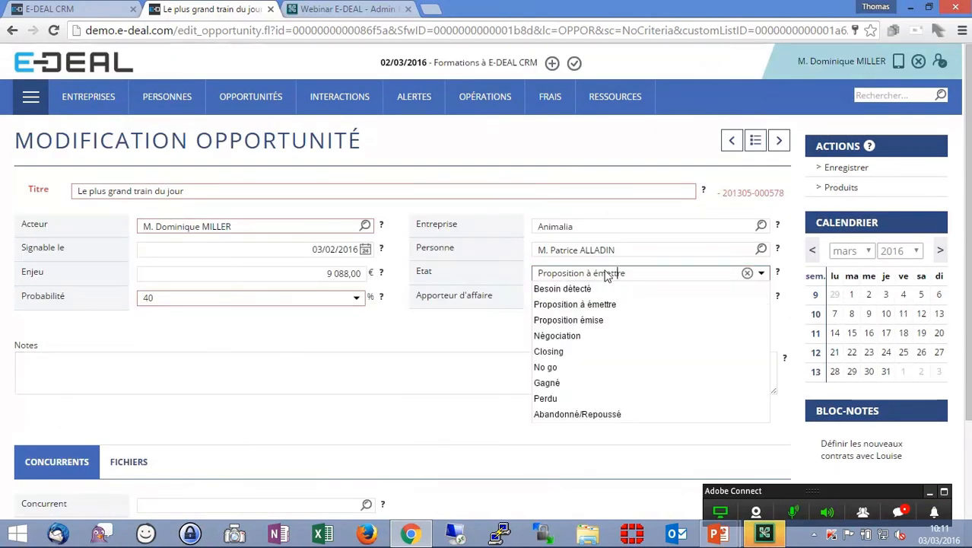
{"action": "left_click", "coordinate": [572, 386]}
{"action": "left_click", "coordinate": [571, 375]}
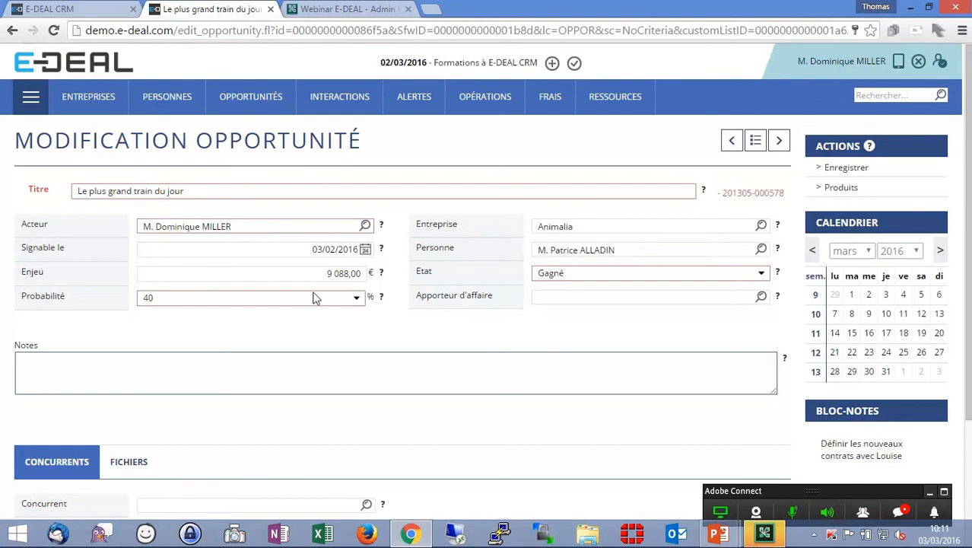
- In the first tab, open the data dictionary for the Opportunité object of the Sales module
{"action": "left_click", "coordinate": [49, 8]}
{"action": "mouse_move", "coordinate": [169, 101]}
{"action": "left_click", "coordinate": [185, 201]}
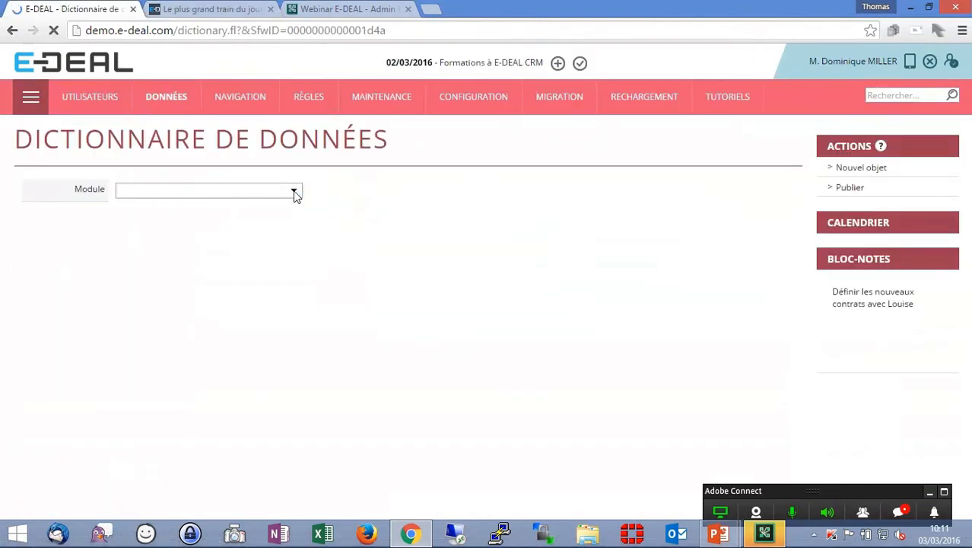
{"action": "left_click", "coordinate": [296, 193]}
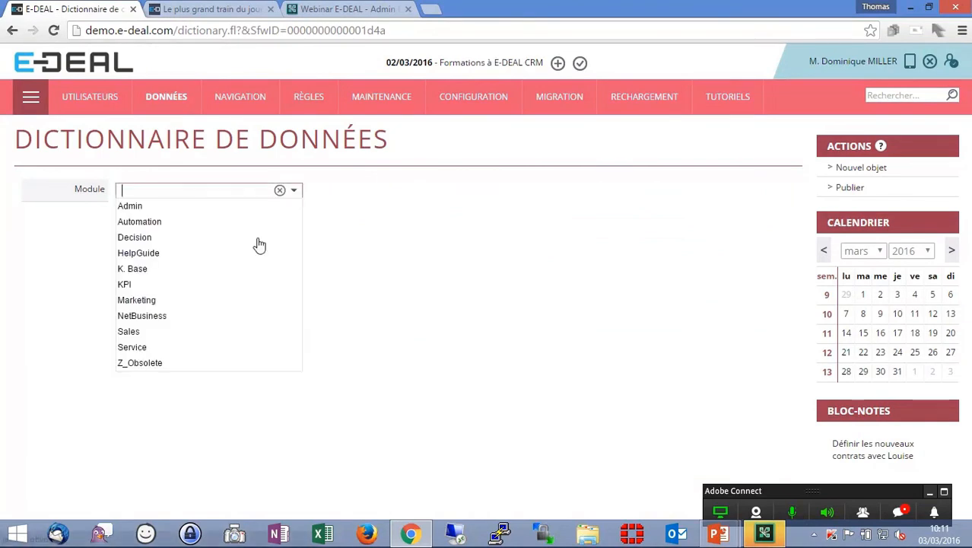
{"action": "left_click", "coordinate": [226, 335]}
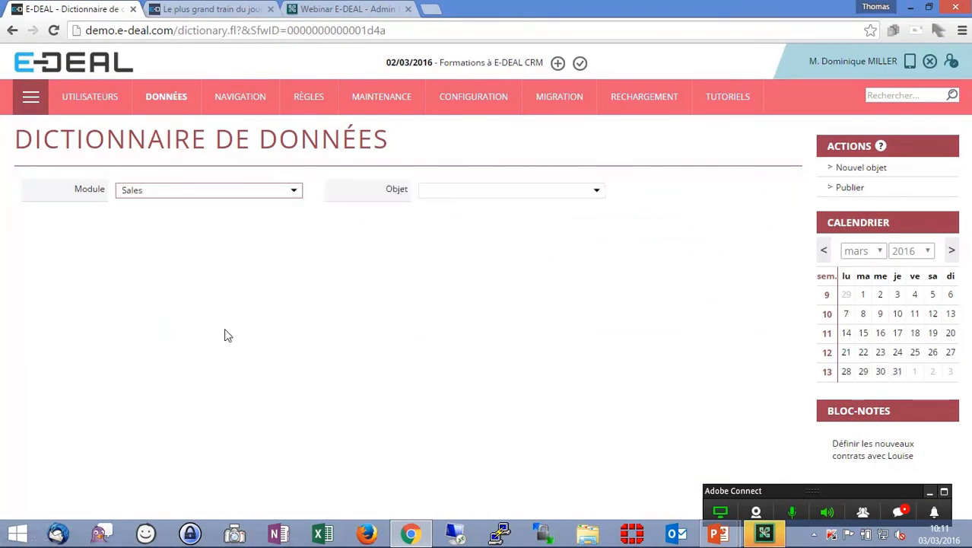
{"action": "left_click", "coordinate": [599, 190]}
{"action": "scroll", "coordinate": [581, 237], "scroll_direction": "down", "scroll_amount": 1}
{"action": "scroll", "coordinate": [585, 243], "scroll_direction": "down", "scroll_amount": 1}
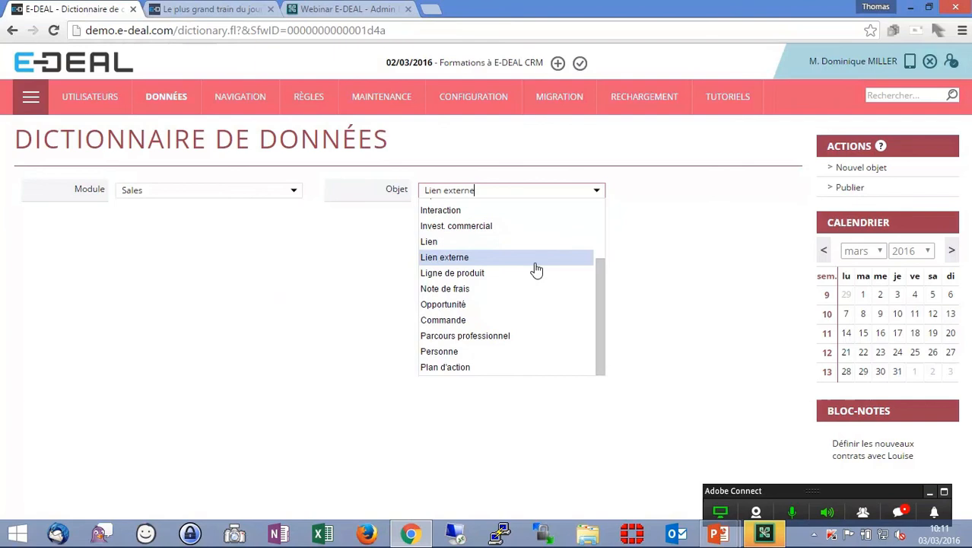
{"action": "left_click", "coordinate": [519, 305]}
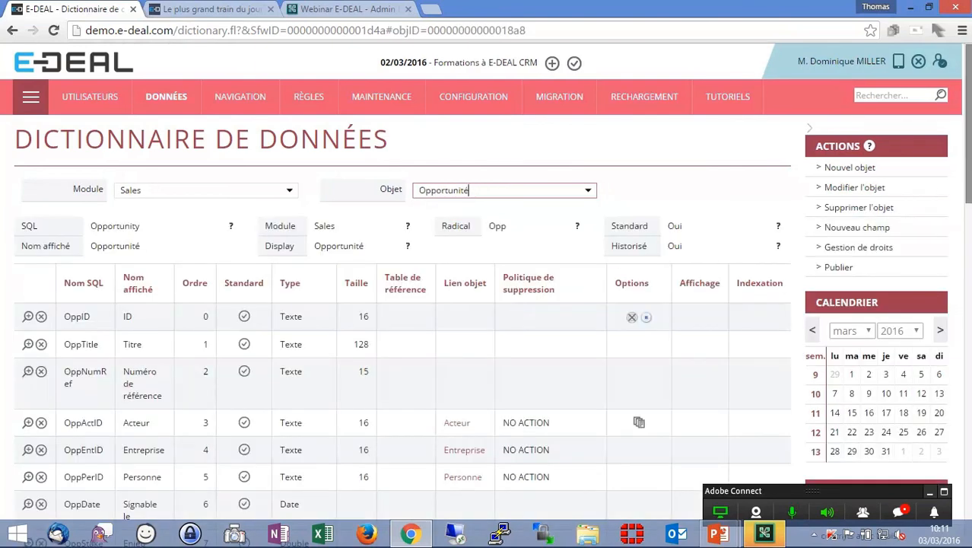
- Examine the Motifs de décision reference table of the opportunity's Motif field in a new tab, then close it
{"action": "scroll", "coordinate": [955, 421], "scroll_direction": "down", "scroll_amount": 10}
{"action": "scroll", "coordinate": [954, 422], "scroll_direction": "down", "scroll_amount": 4}
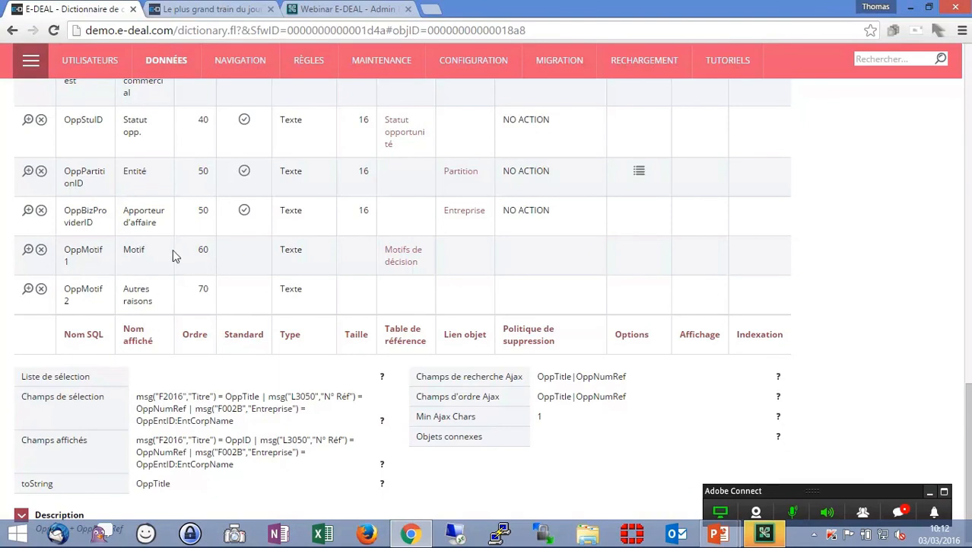
{"action": "middle_click", "coordinate": [415, 259]}
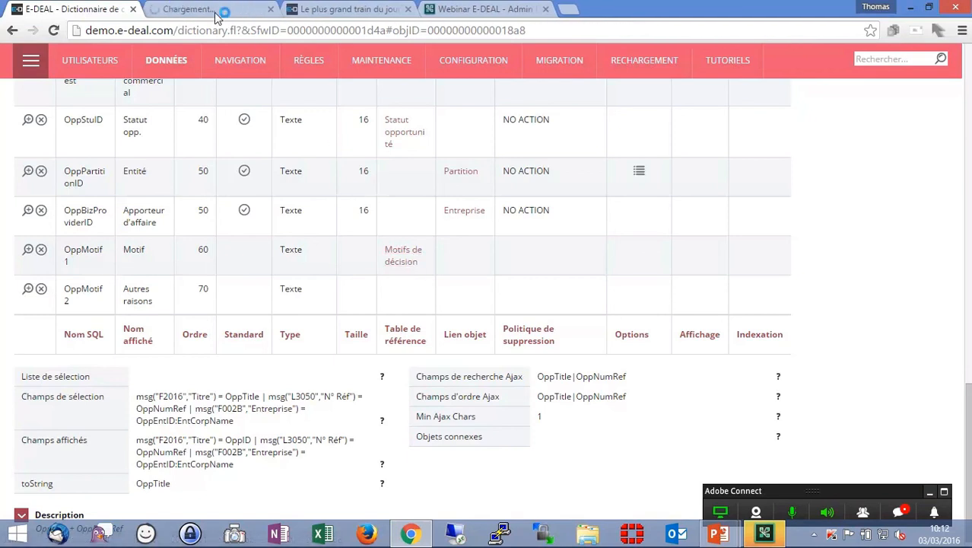
{"action": "left_click", "coordinate": [210, 12]}
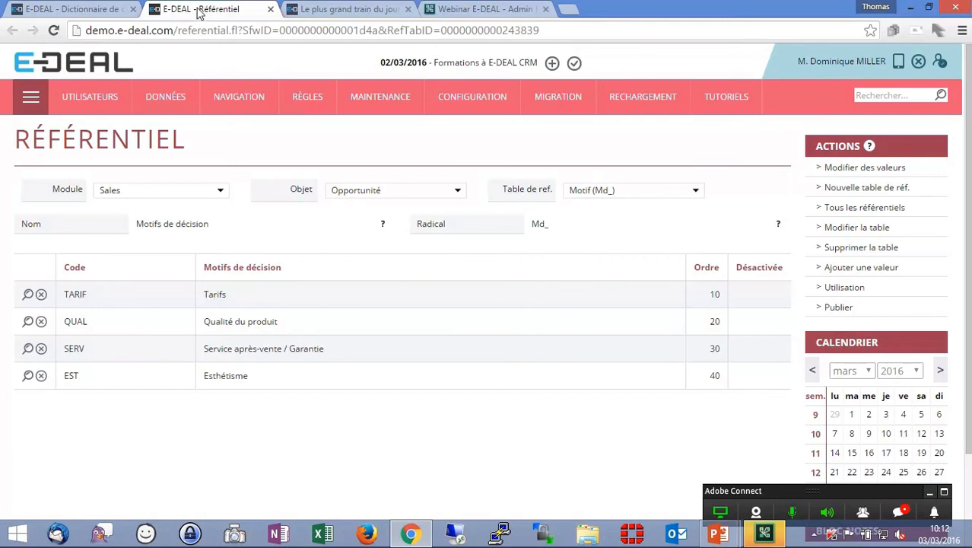
{"action": "middle_click", "coordinate": [200, 12]}
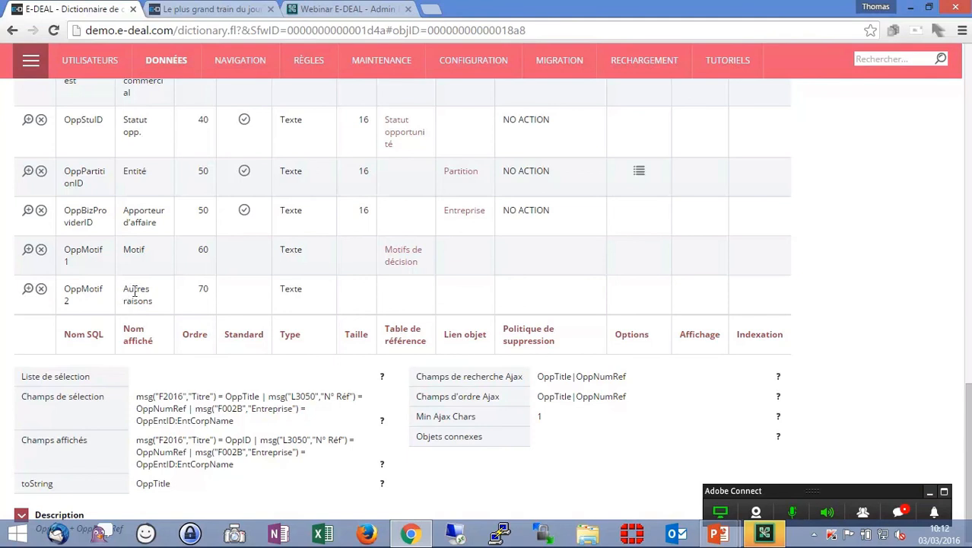
- Search the autodisplays for the Opportunité object and open Opportunité 1
{"action": "left_click", "coordinate": [260, 191]}
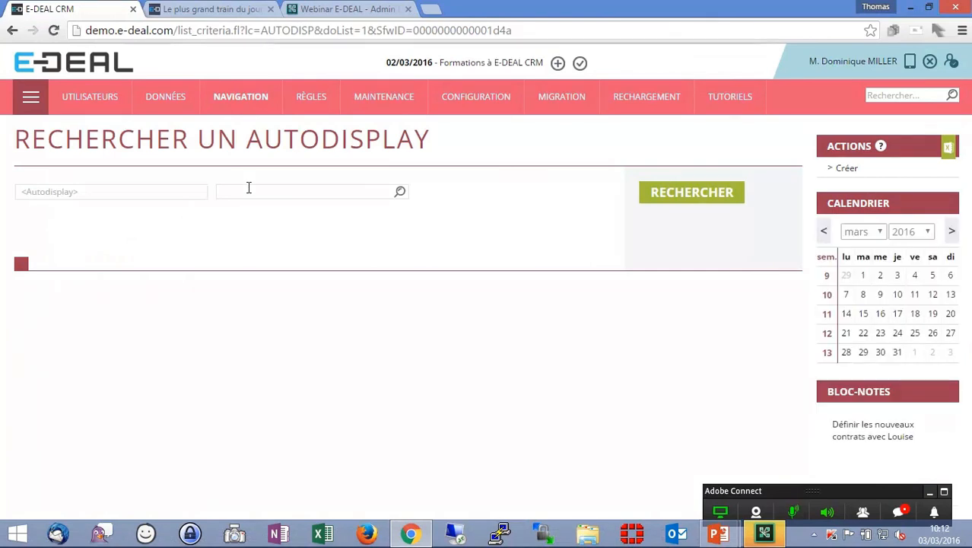
{"action": "left_click", "coordinate": [234, 192]}
{"action": "type", "text": "opp"}
{"action": "key", "text": "Down"}
{"action": "key", "text": "Return"}
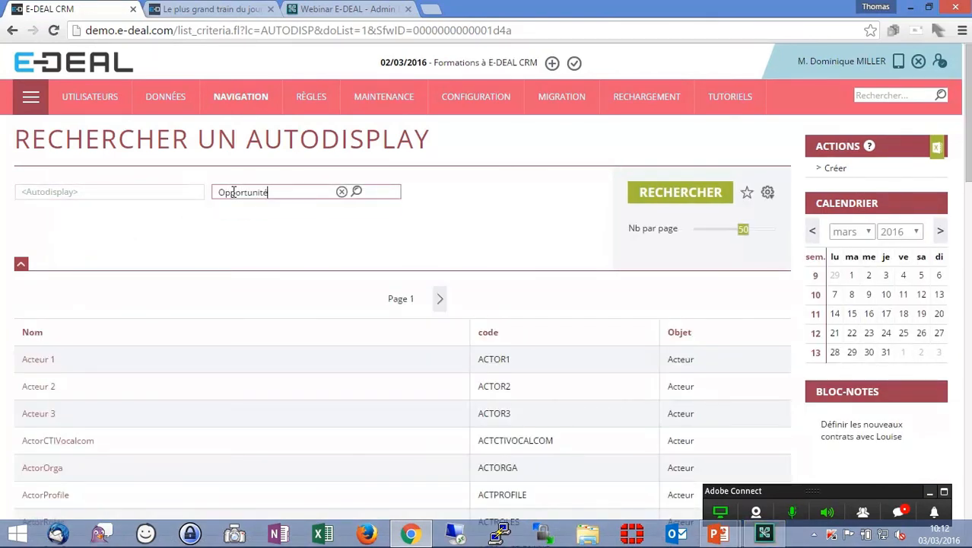
{"action": "left_click", "coordinate": [661, 199]}
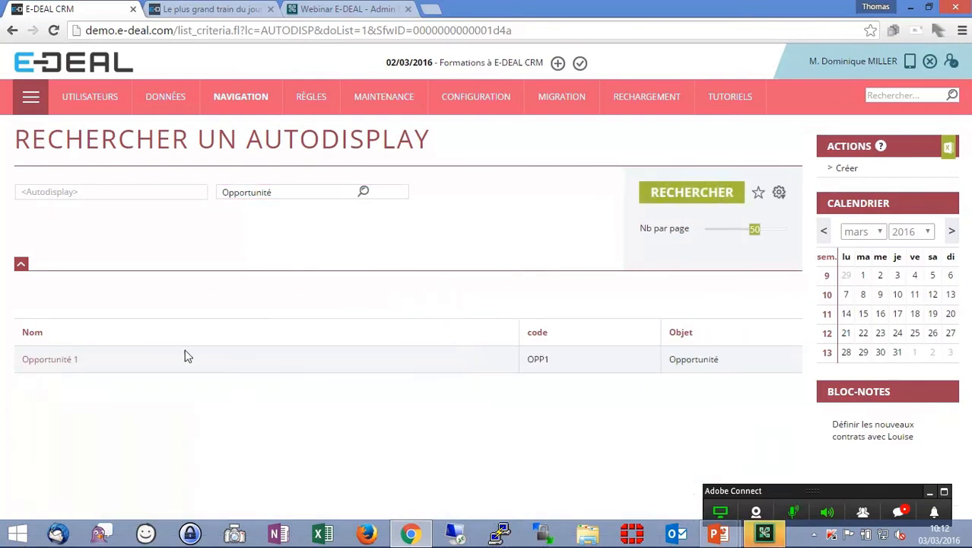
{"action": "left_click", "coordinate": [42, 363]}
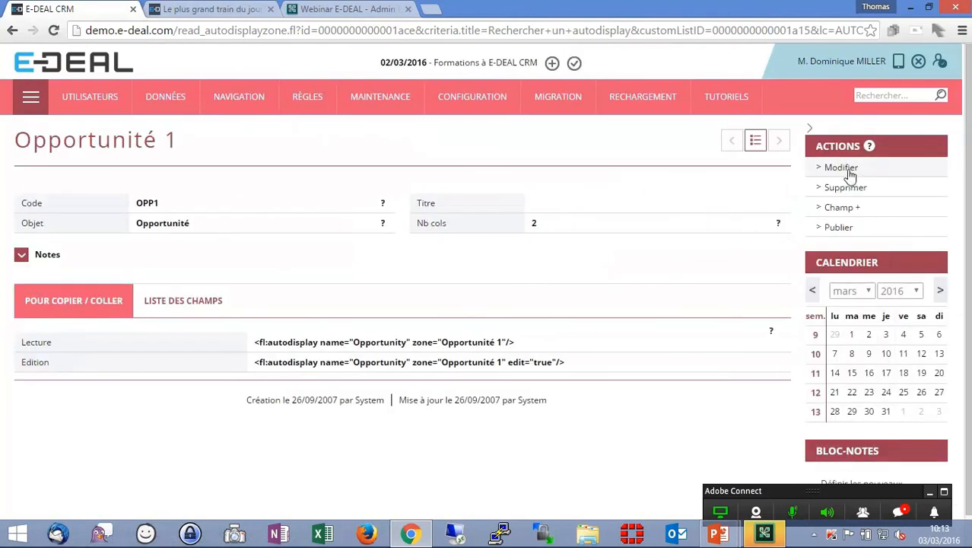
- Open the Opportunité 1 autodisplay for editing and search the title messages for Feedback
{"action": "left_click", "coordinate": [228, 302]}
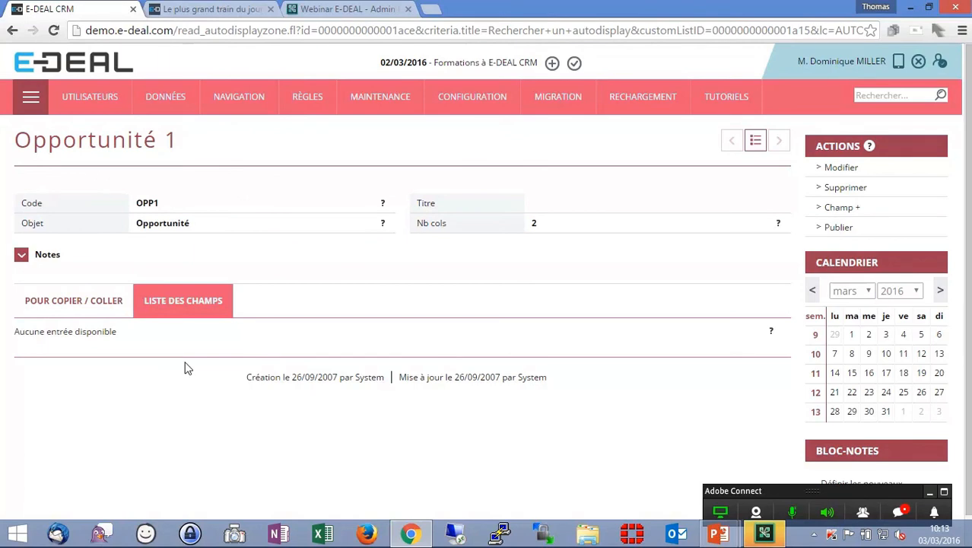
{"action": "left_click", "coordinate": [841, 167]}
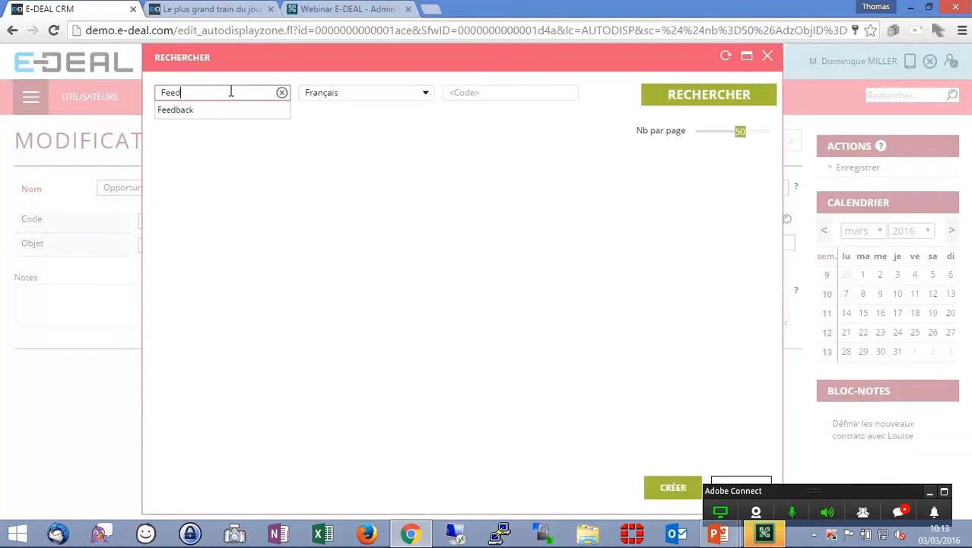
{"action": "type", "text": "back"}
{"action": "key", "text": "ctrl+a"}
{"action": "key", "text": "ctrl+c"}
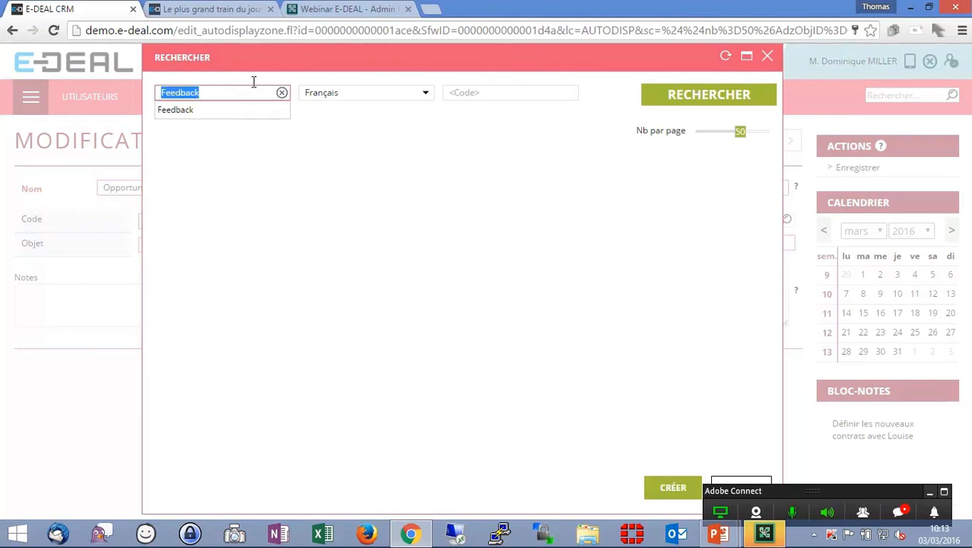
- Create a field-name title message Feedback described as Raisons qui a motivé la décision, and save the autodisplay
{"action": "left_click", "coordinate": [676, 489]}
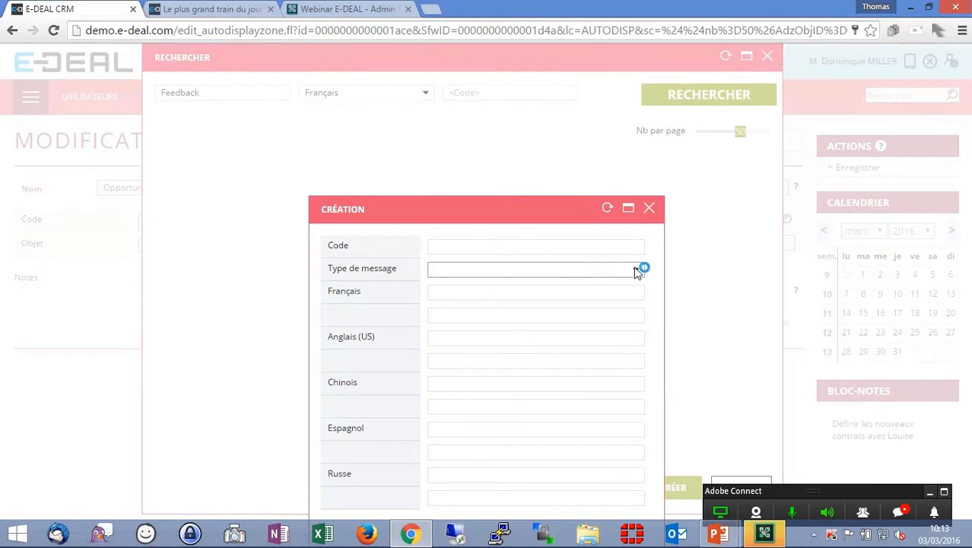
{"action": "left_click_drag", "start_coordinate": [535, 214], "coordinate": [519, 92]}
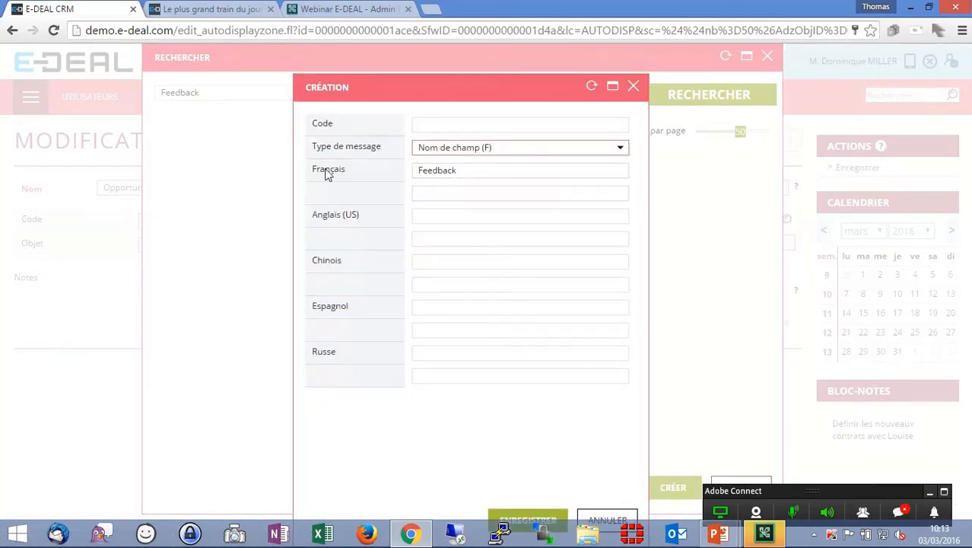
{"action": "left_click", "coordinate": [469, 191]}
{"action": "key", "text": "ctrl+v"}
{"action": "key", "text": "ctrl+a"}
{"action": "type", "text": "Raison"}
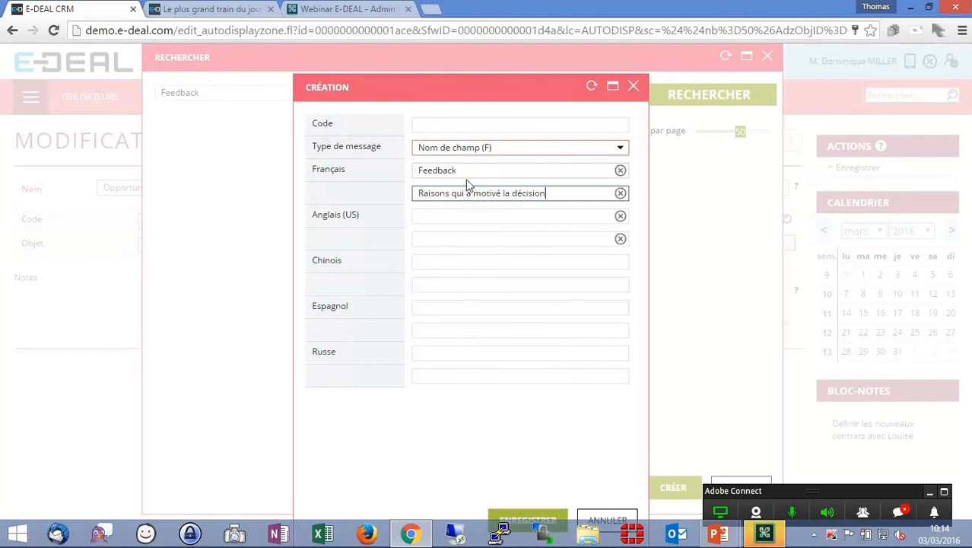
{"action": "left_click", "coordinate": [548, 519]}
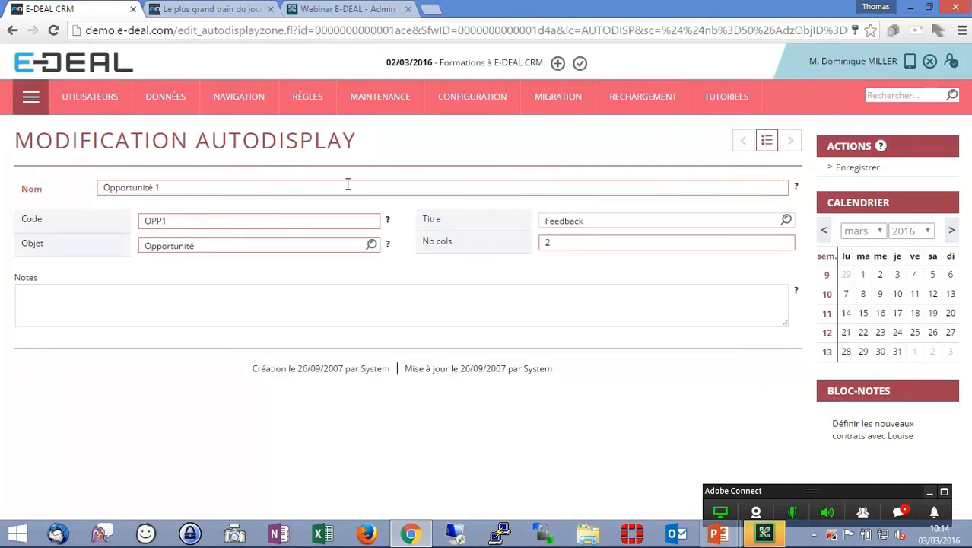
{"action": "left_click", "coordinate": [853, 168]}
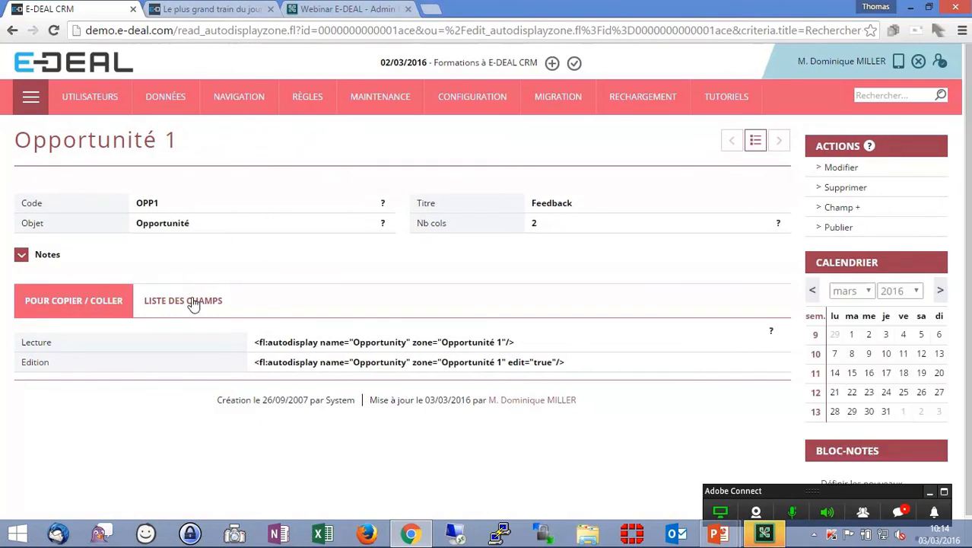
- Add the Motif field to the autodisplay's field list
{"action": "left_click", "coordinate": [217, 303]}
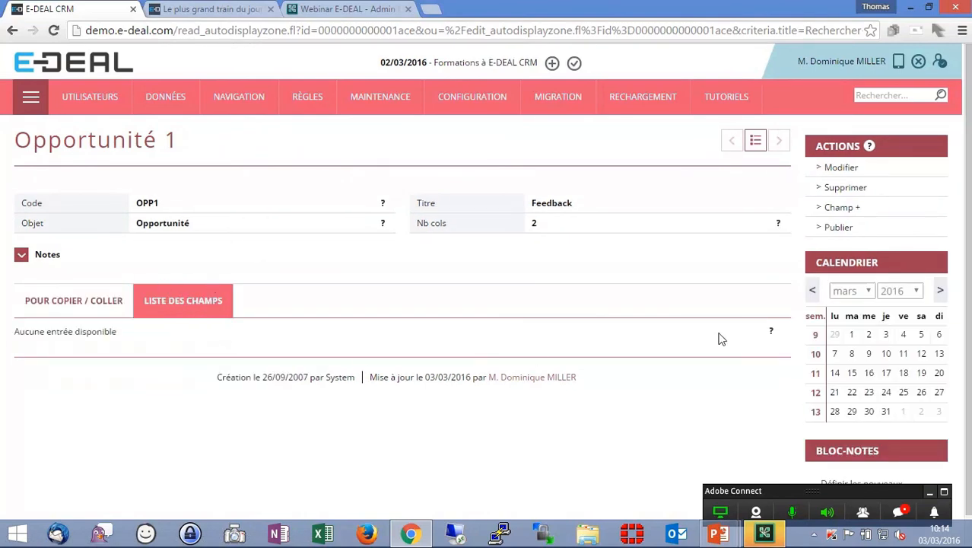
{"action": "left_click", "coordinate": [841, 205]}
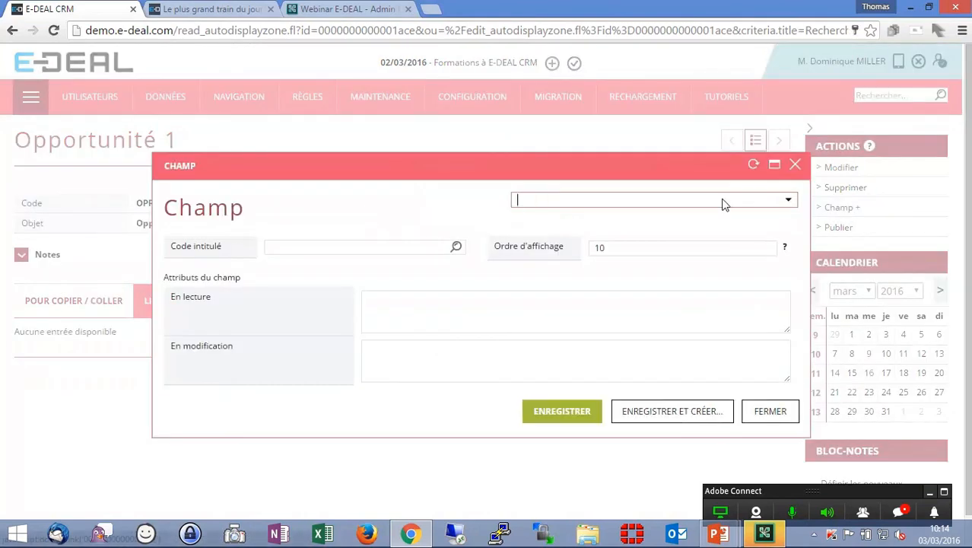
{"action": "left_click", "coordinate": [789, 200]}
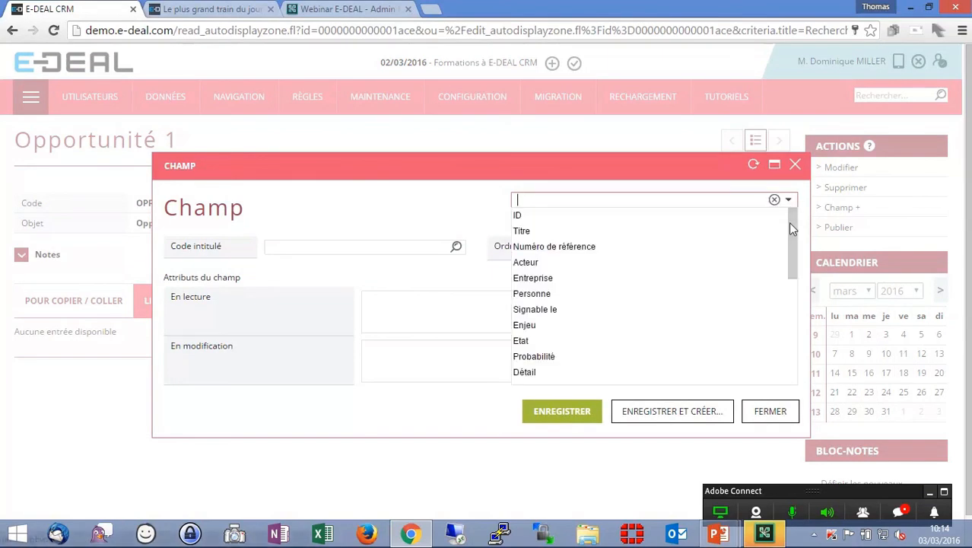
{"action": "left_click_drag", "start_coordinate": [789, 226], "coordinate": [790, 359]}
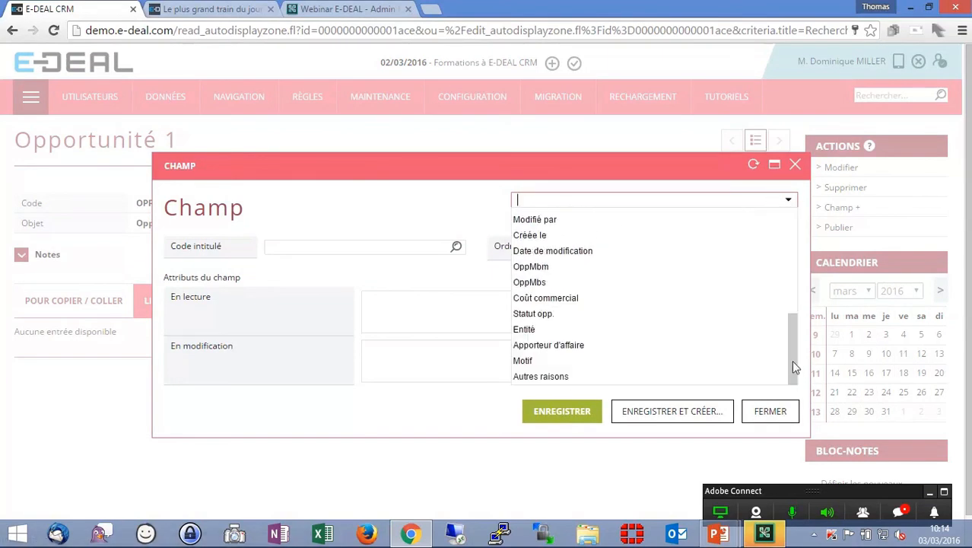
{"action": "left_click", "coordinate": [673, 362]}
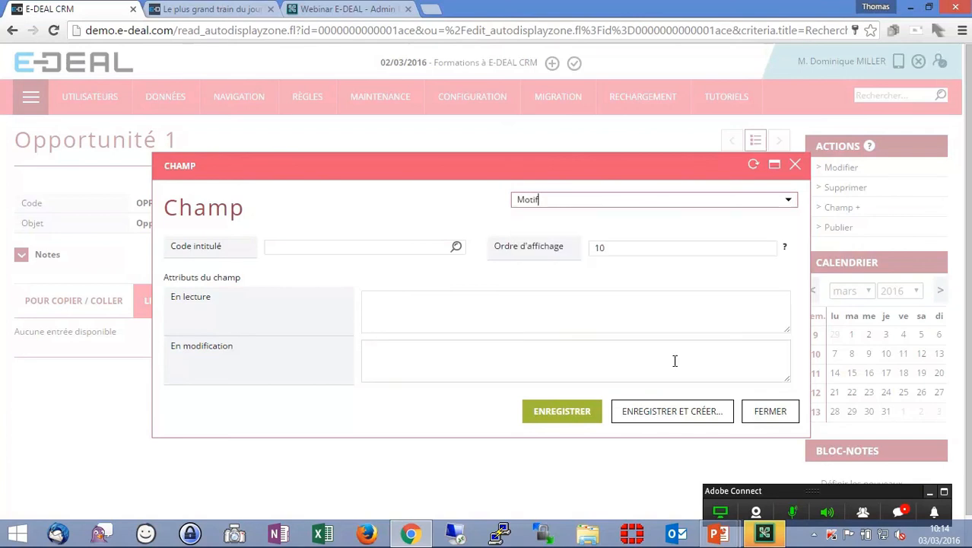
{"action": "left_click", "coordinate": [658, 410]}
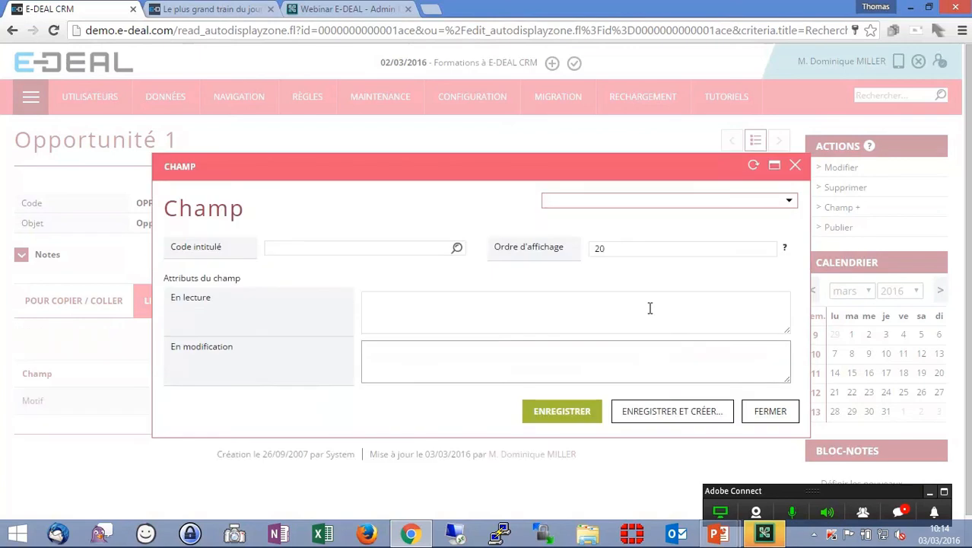
- Add the Autres raisons field with edit attribute comment=Merci d'être précis dans vos retours, then publish the autodisplay
{"action": "left_click", "coordinate": [617, 202]}
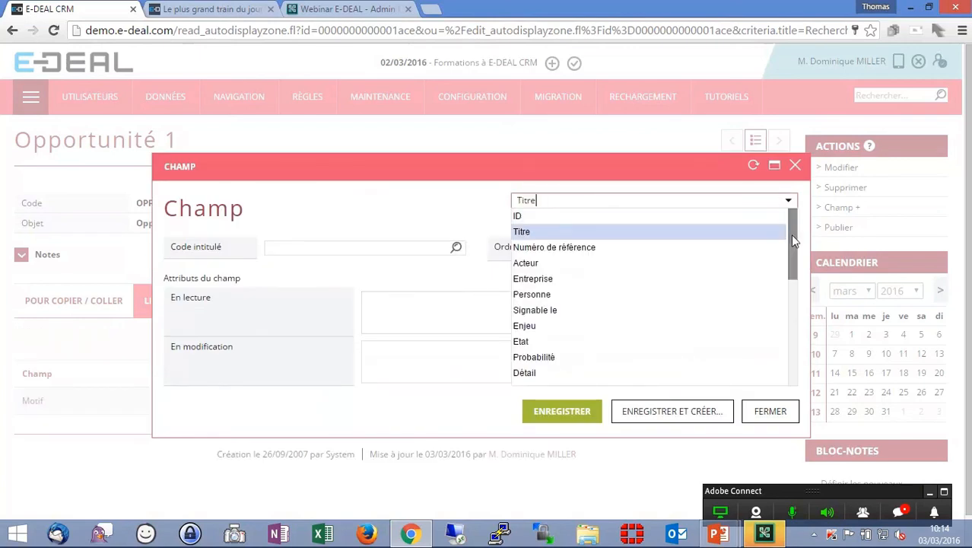
{"action": "scroll", "coordinate": [787, 233], "scroll_direction": "down", "scroll_amount": 4}
{"action": "left_click", "coordinate": [681, 378]}
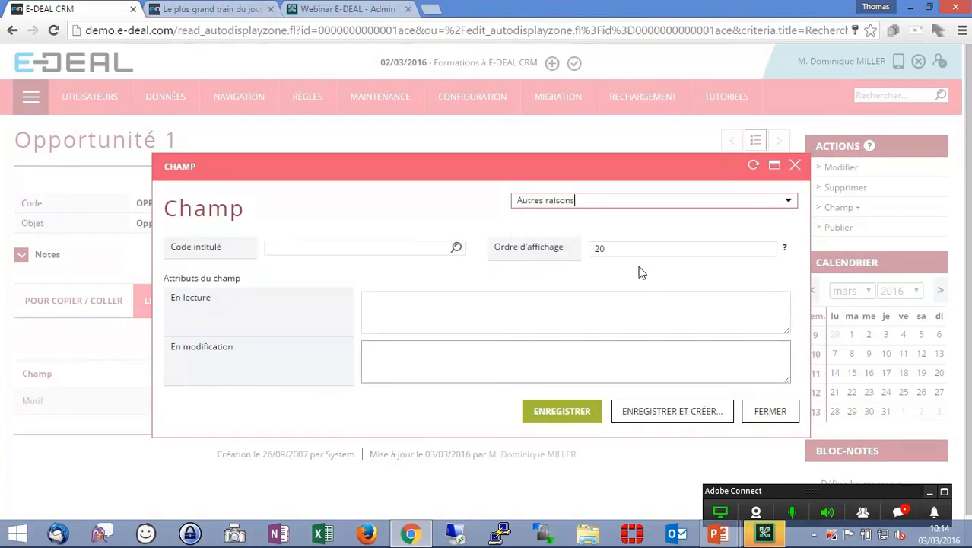
{"action": "left_click", "coordinate": [525, 355]}
{"action": "type", "text": "comment=Merci d'êtr"}
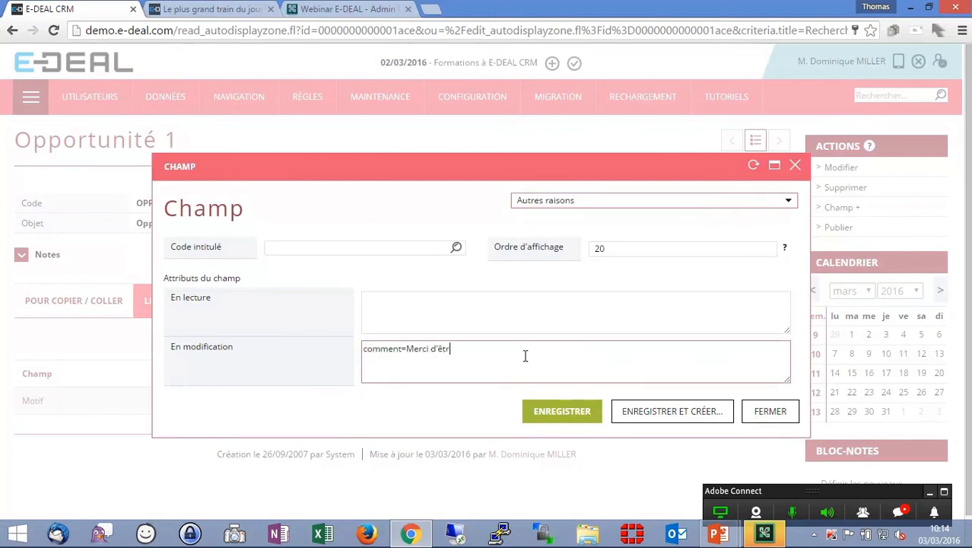
{"action": "type", "text": "e précis dans vos retours"}
{"action": "left_click", "coordinate": [543, 403]}
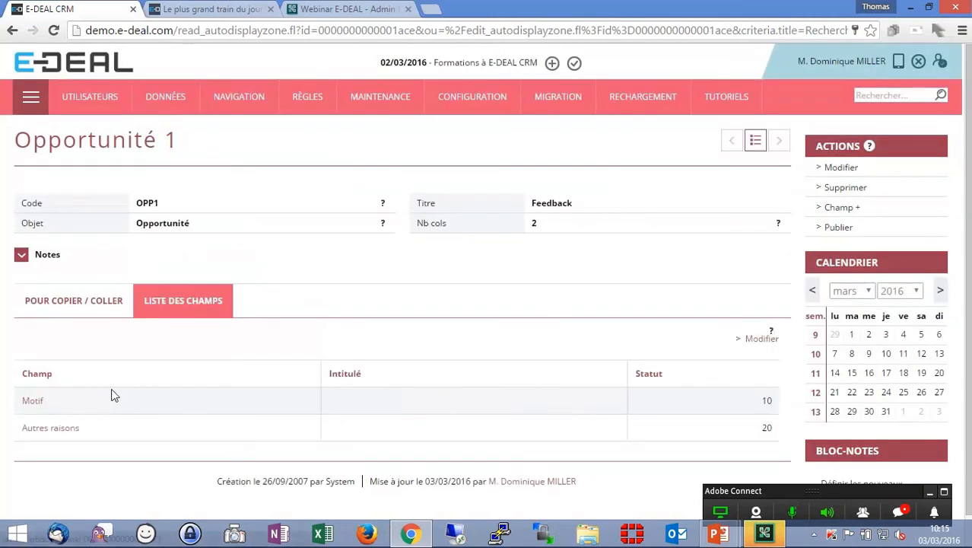
{"action": "left_click", "coordinate": [835, 230]}
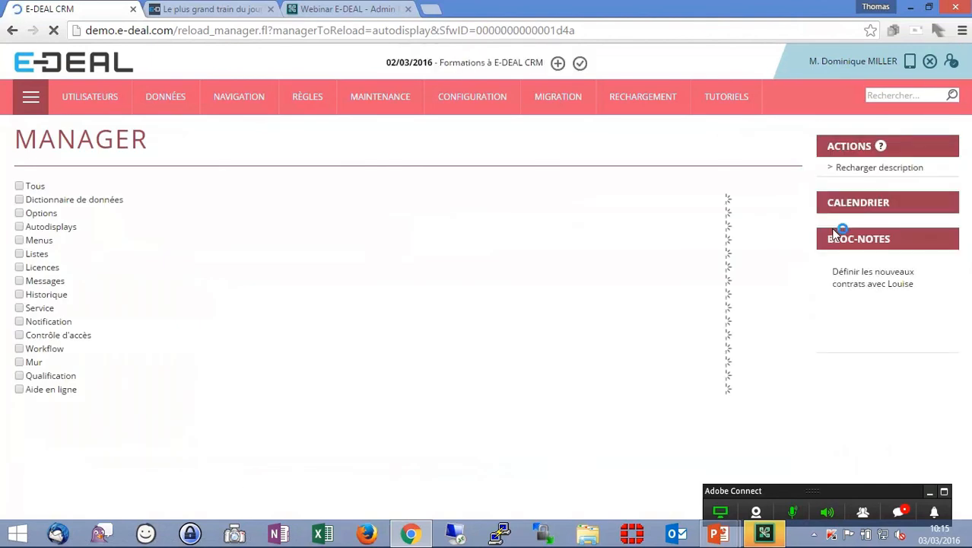
- In the second tab, set the opportunity's Motif to Service après-vente / Garantie and its Etat to Gagné
{"action": "left_click", "coordinate": [230, 9]}
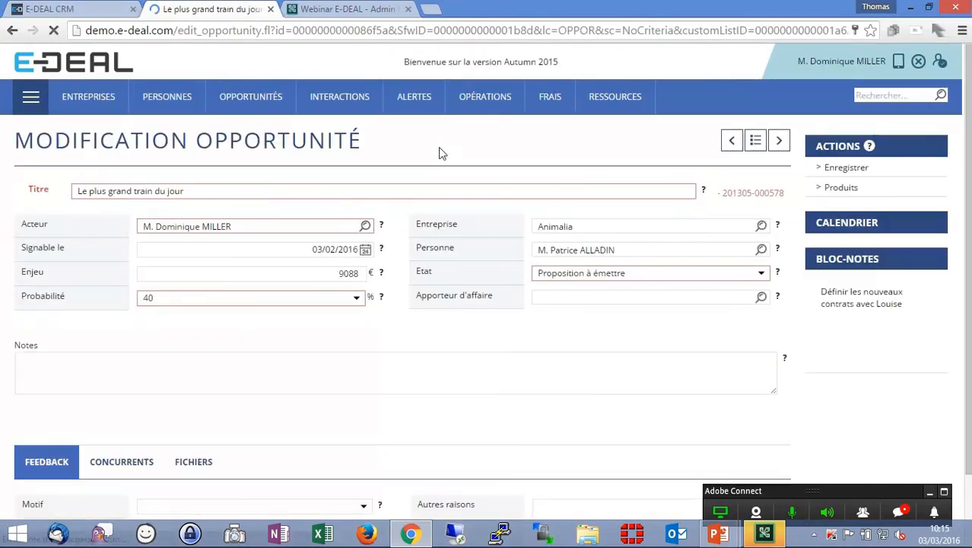
{"action": "scroll", "coordinate": [382, 339], "scroll_direction": "down", "scroll_amount": 3}
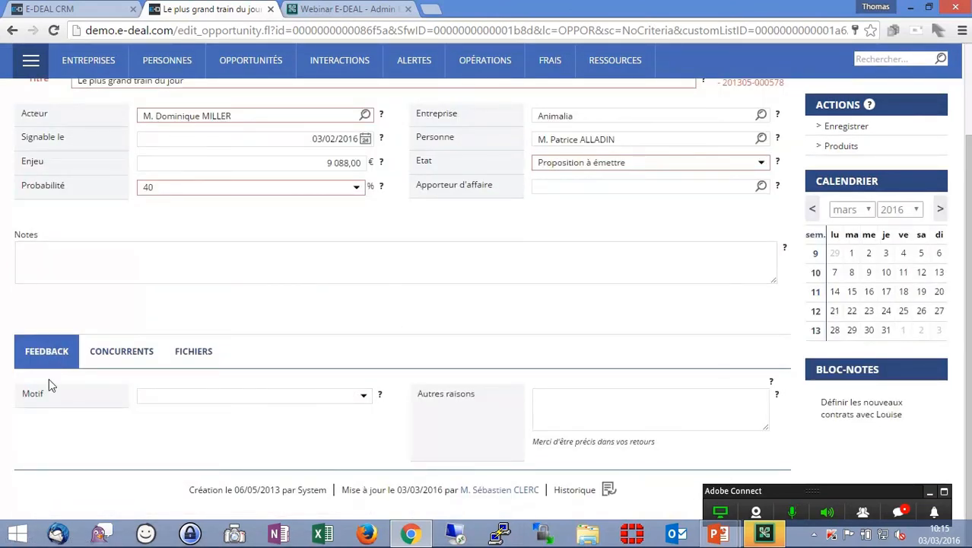
{"action": "left_click", "coordinate": [293, 397]}
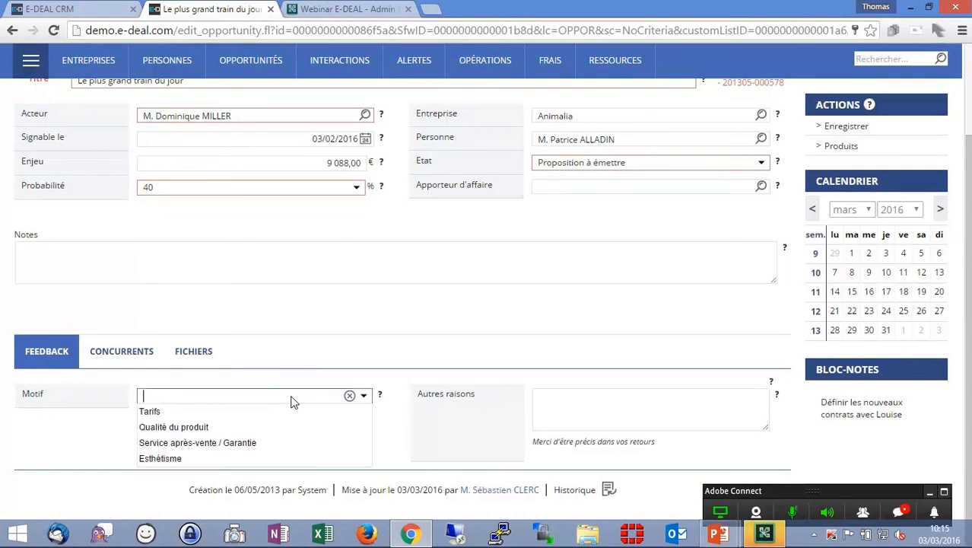
{"action": "left_click", "coordinate": [259, 442]}
{"action": "left_click", "coordinate": [635, 165]}
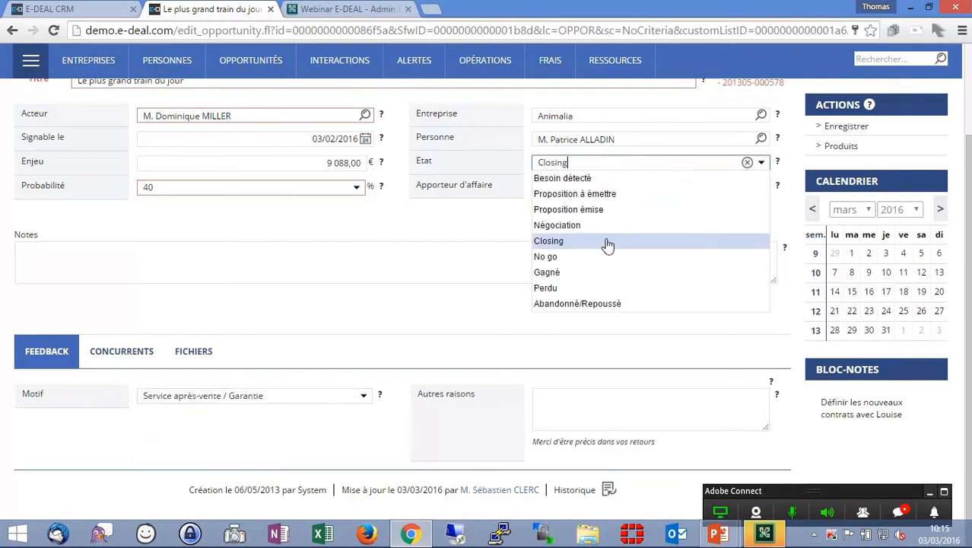
{"action": "left_click", "coordinate": [608, 272]}
- Enter A apprécié la proximité géographique as the opportunity's Autres raisons and save it
{"action": "left_click", "coordinate": [601, 405]}
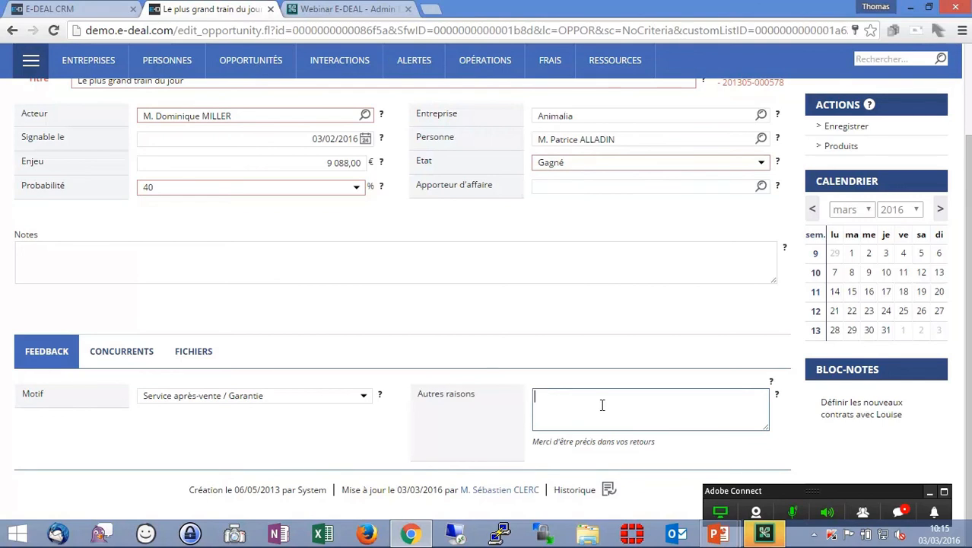
{"action": "type", "text": "A apprécié la proximité géographi"}
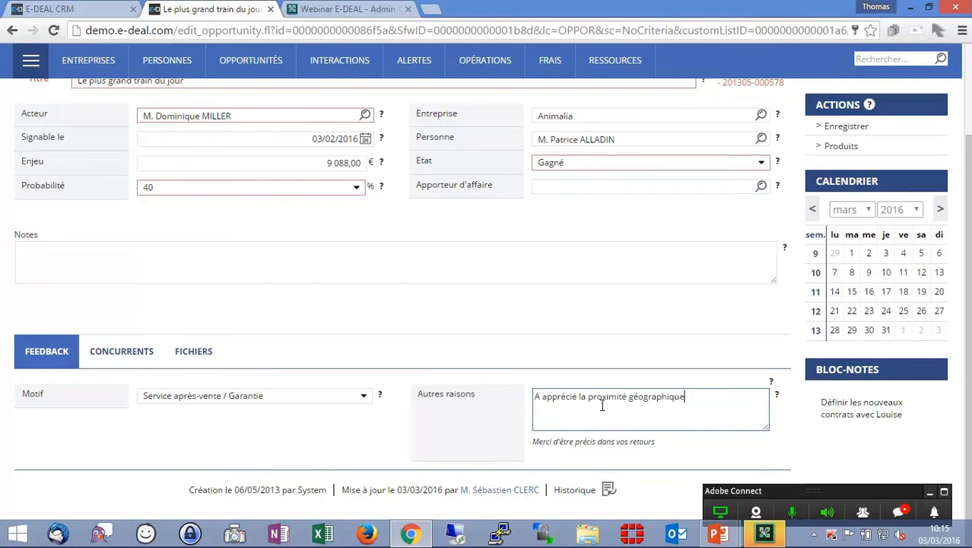
{"action": "type", "text": "que"}
{"action": "scroll", "coordinate": [602, 404], "scroll_direction": "up", "scroll_amount": 2}
{"action": "left_click", "coordinate": [840, 168]}
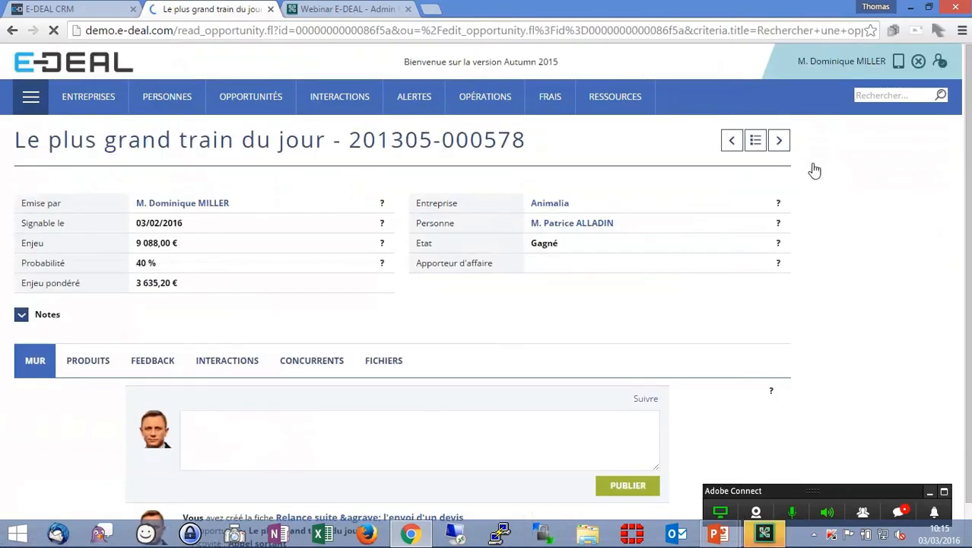
- Review the saved opportunity's Feedback tab
{"action": "left_click", "coordinate": [152, 359]}
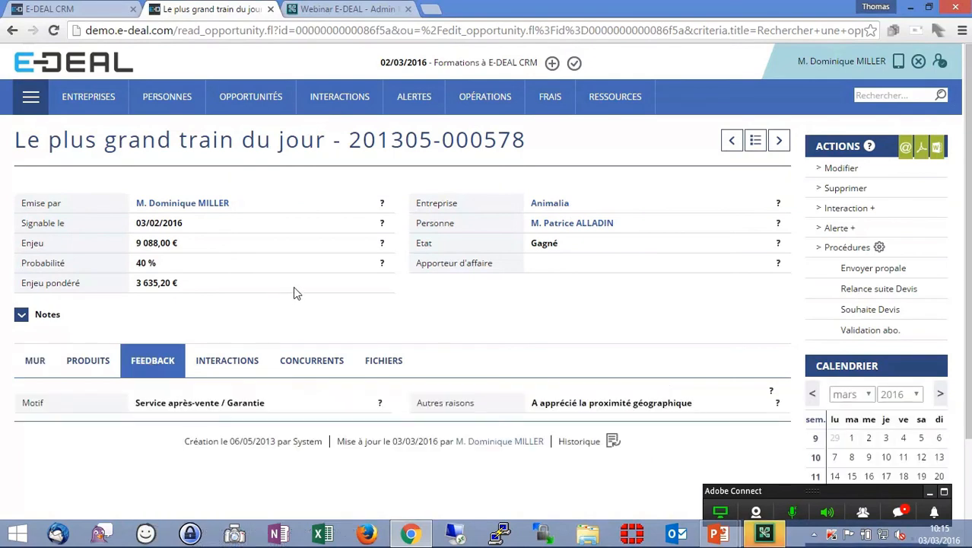
{"action": "scroll", "coordinate": [201, 409], "scroll_direction": "down", "scroll_amount": 3}
{"action": "scroll", "coordinate": [536, 400], "scroll_direction": "up", "scroll_amount": 3}
{"action": "key", "text": "alt+Tab"}
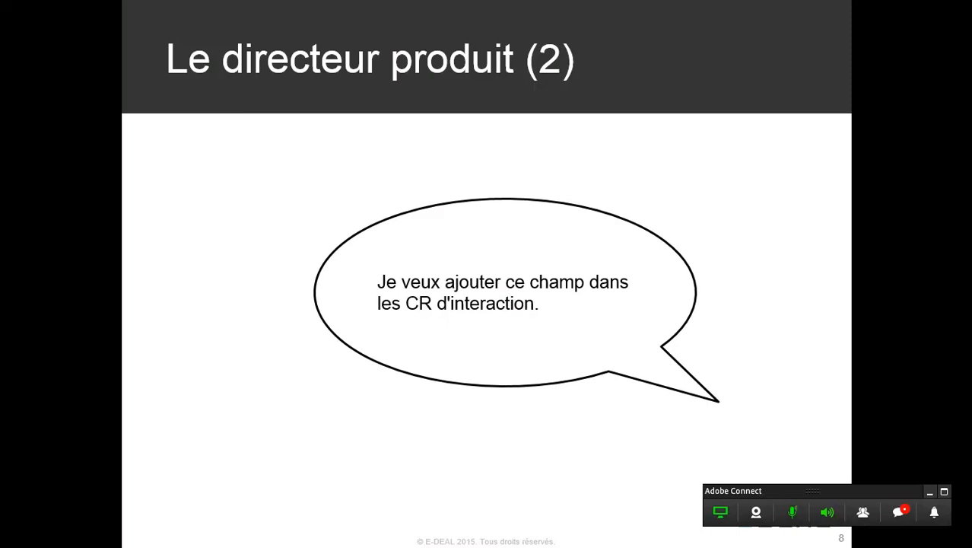
{"action": "key", "text": "alt+Tab"}
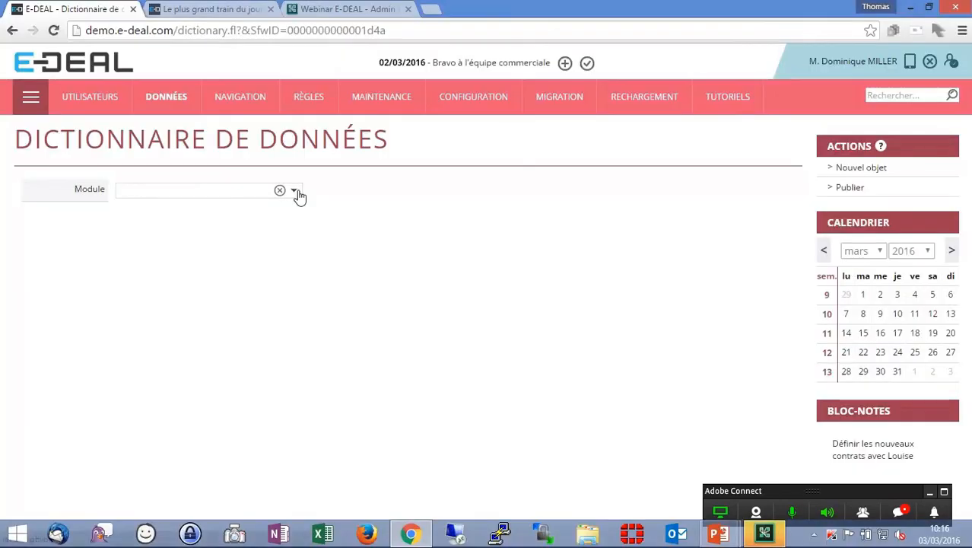
- In the first tab, open the data dictionary for the Concurrent object of the Marketing module
{"action": "left_click", "coordinate": [297, 191]}
{"action": "left_click", "coordinate": [201, 299]}
{"action": "left_click", "coordinate": [521, 192]}
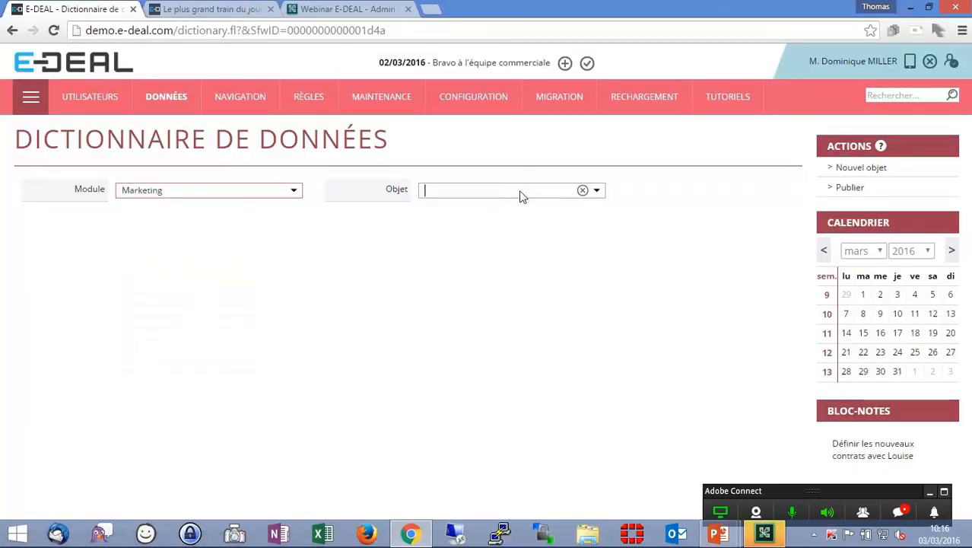
{"action": "left_click", "coordinate": [498, 299]}
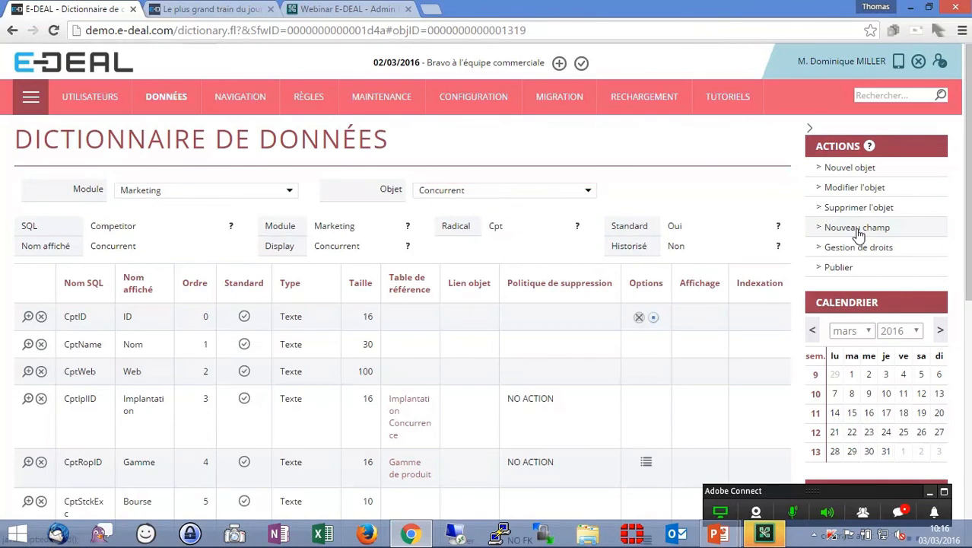
{"action": "left_click", "coordinate": [857, 228]}
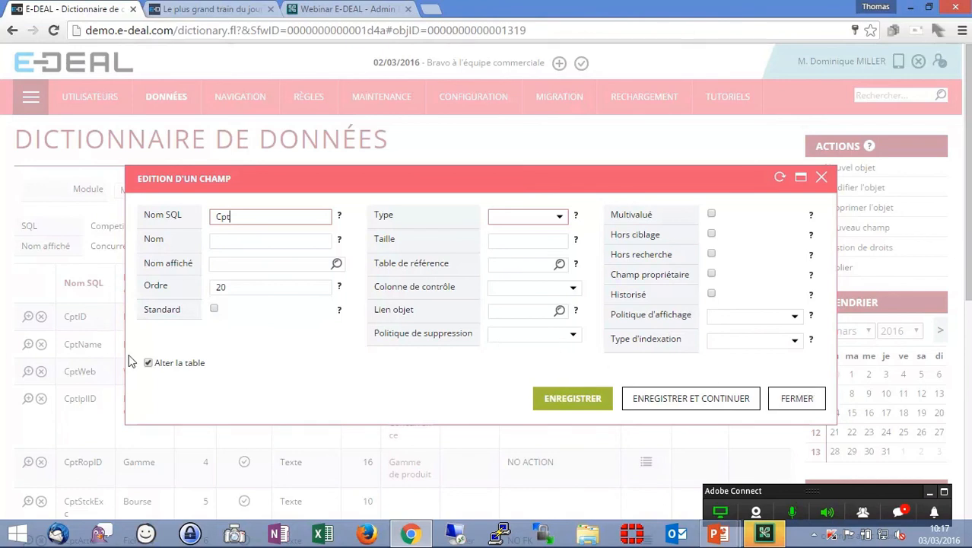
{"action": "left_click", "coordinate": [798, 401]}
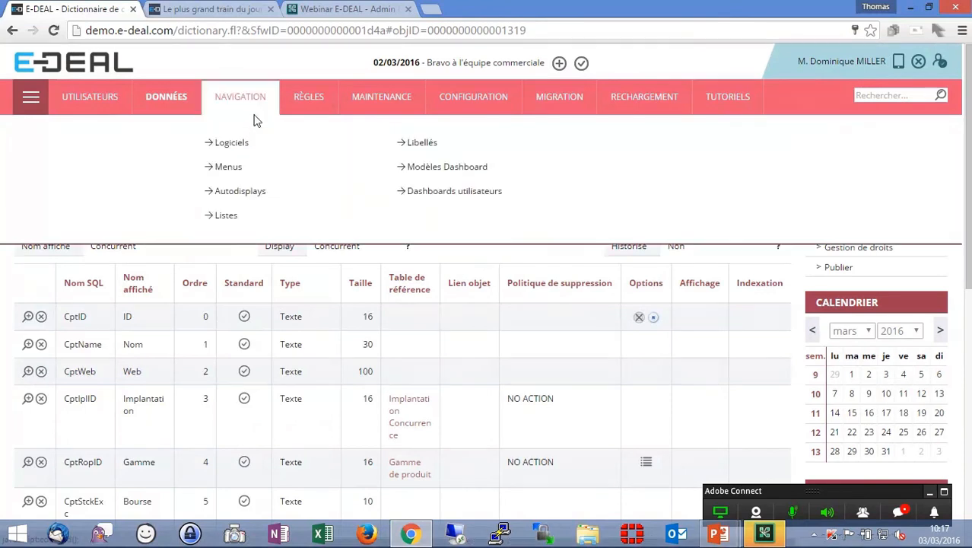
{"action": "key", "text": "alt+Tab"}
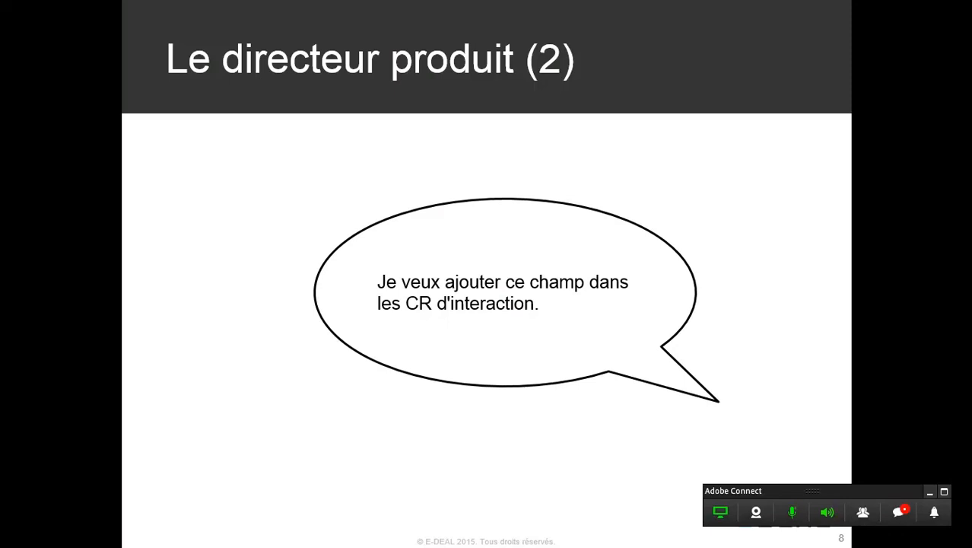
{"action": "key", "text": "alt+Tab"}
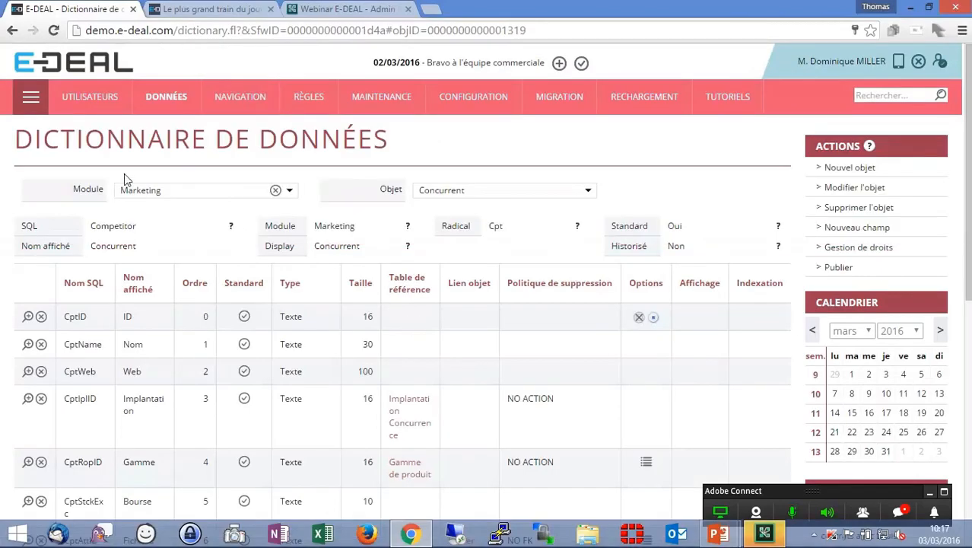
- From the saved opportunity, create an interaction titled RDV commercial starting at 14:00 and open its Compte-rendu
{"action": "left_click", "coordinate": [180, 8]}
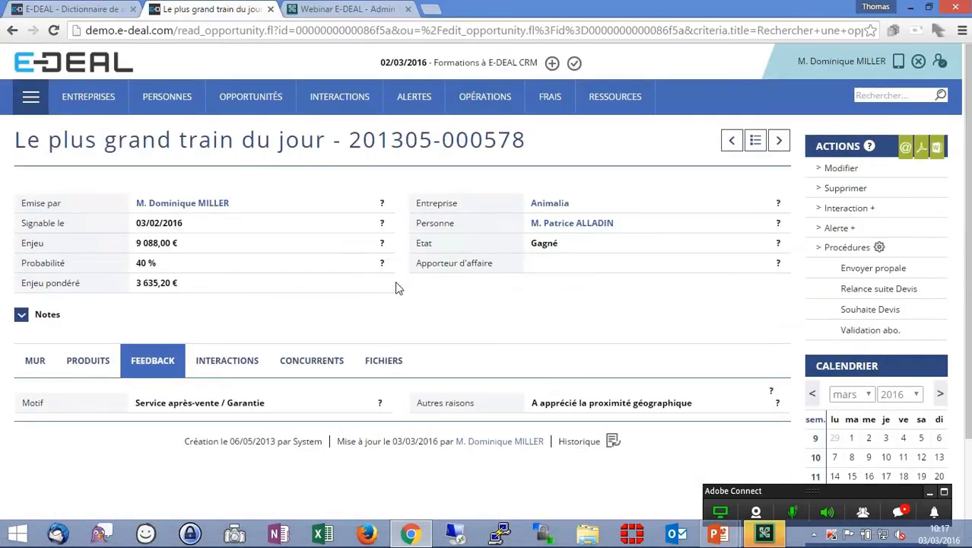
{"action": "left_click", "coordinate": [849, 213]}
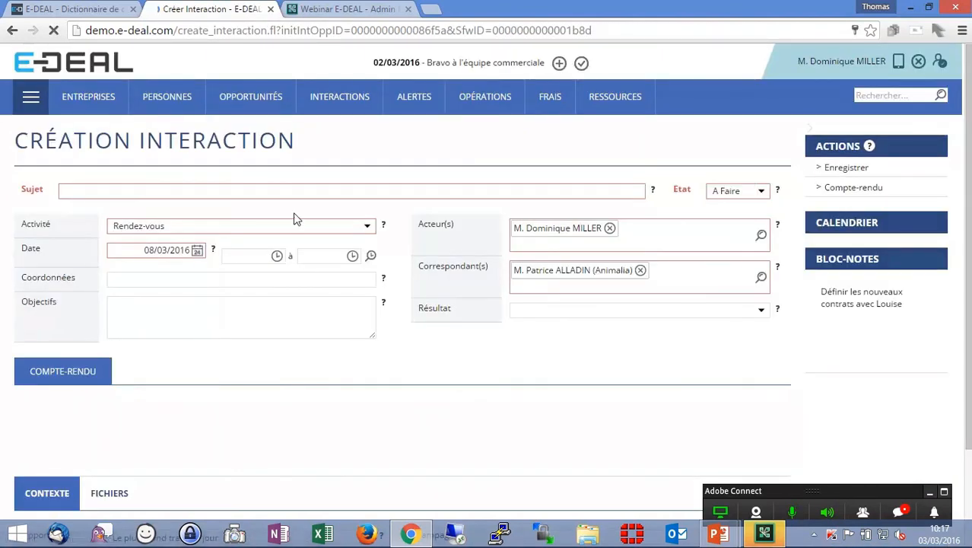
{"action": "left_click", "coordinate": [278, 190]}
{"action": "type", "text": "RDV"}
{"action": "left_click", "coordinate": [262, 225]}
{"action": "left_click", "coordinate": [259, 256]}
{"action": "type", "text": "14:00"}
{"action": "key", "text": "Tab"}
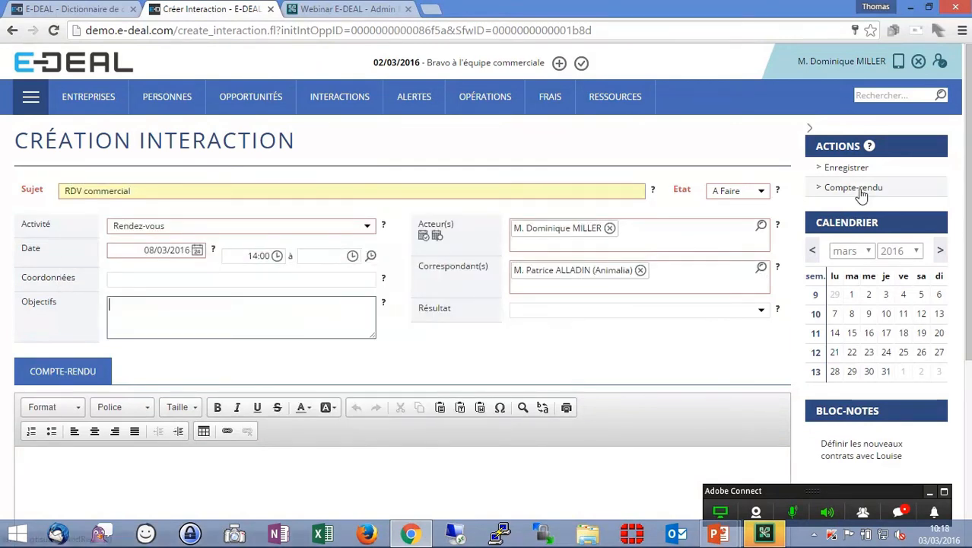
{"action": "left_click", "coordinate": [860, 195]}
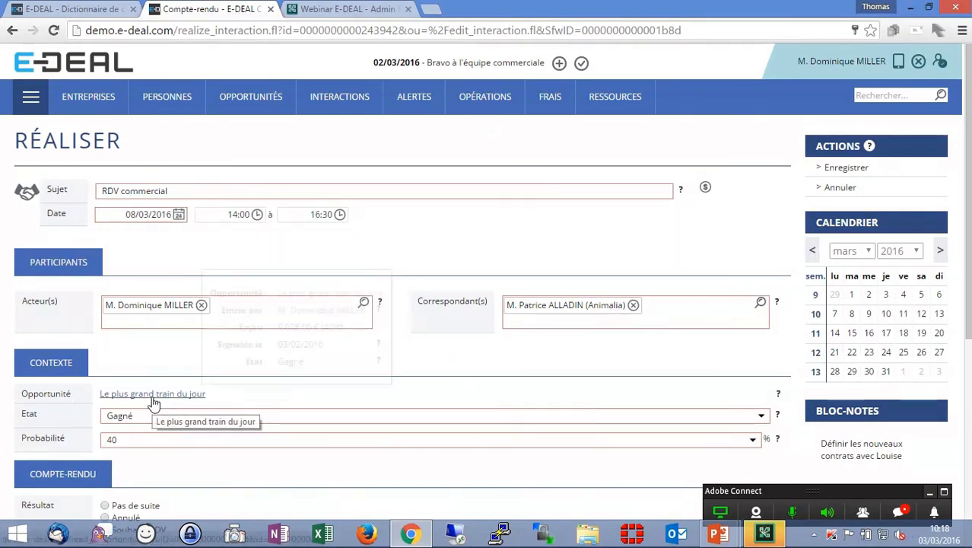
- In the report's context, set the Etat to Négociation and the Probabilité to 60
{"action": "mouse_move", "coordinate": [153, 403]}
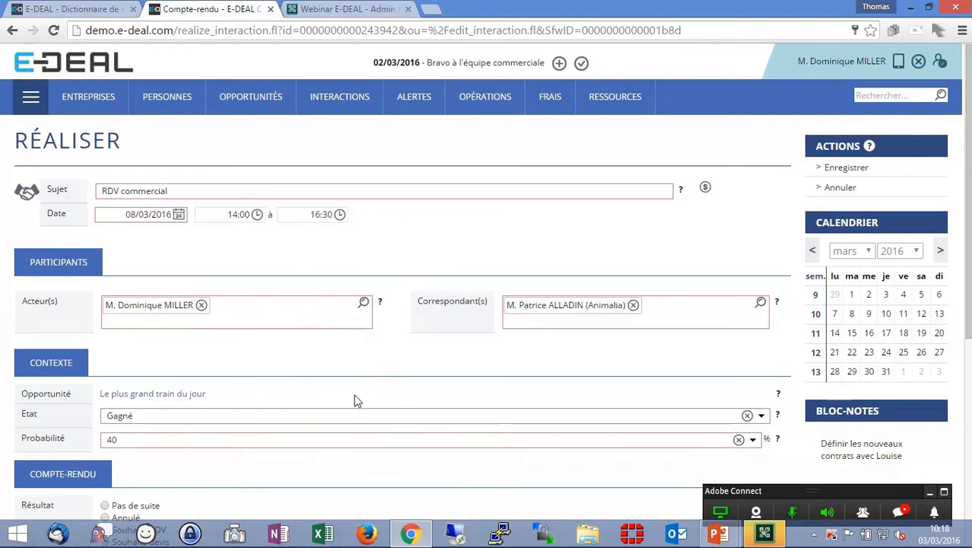
{"action": "scroll", "coordinate": [386, 364], "scroll_direction": "down", "scroll_amount": 1}
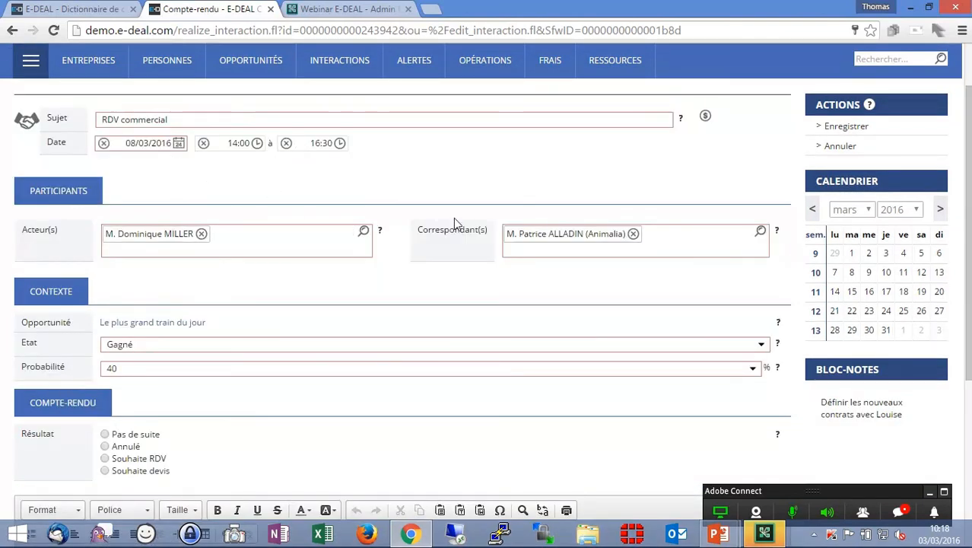
{"action": "left_click", "coordinate": [381, 348]}
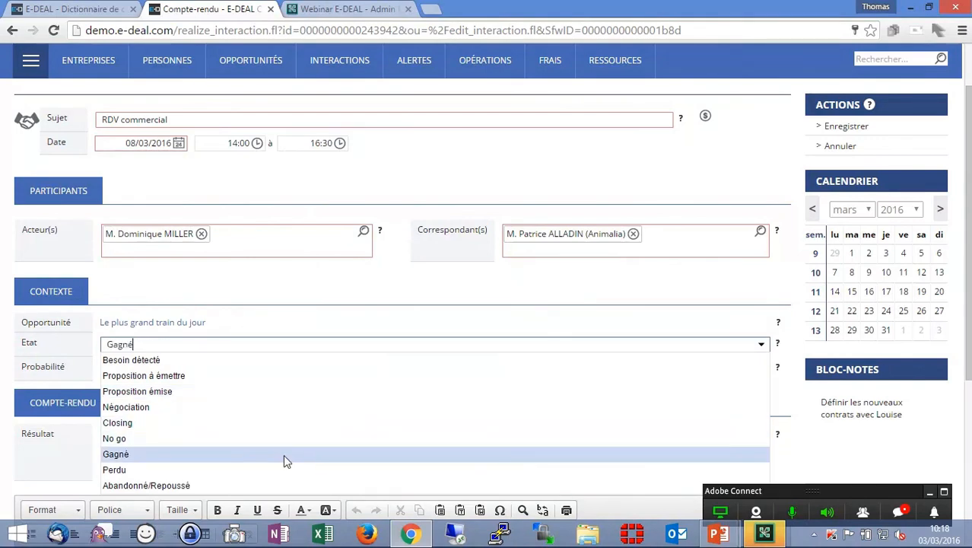
{"action": "left_click", "coordinate": [285, 455]}
{"action": "left_click", "coordinate": [284, 375]}
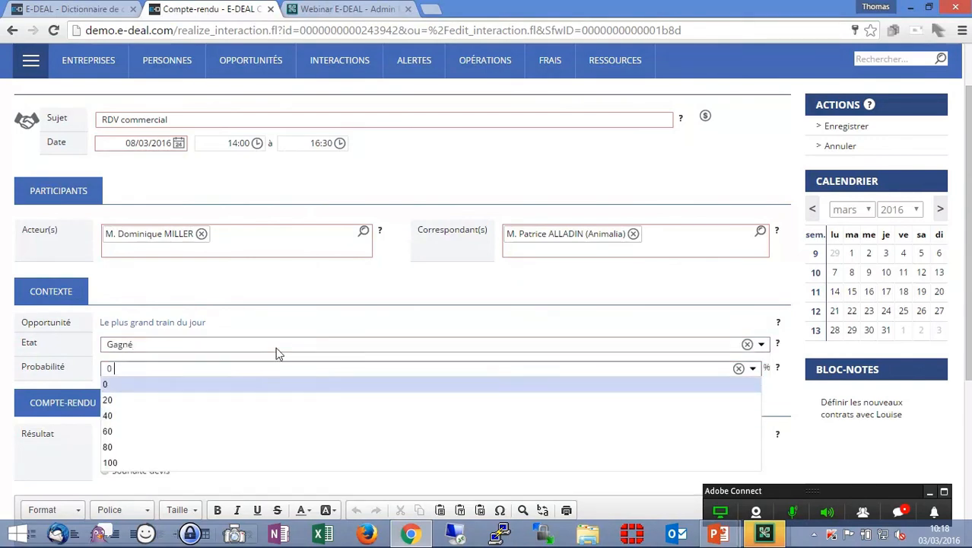
{"action": "left_click", "coordinate": [275, 348]}
{"action": "left_click", "coordinate": [231, 415]}
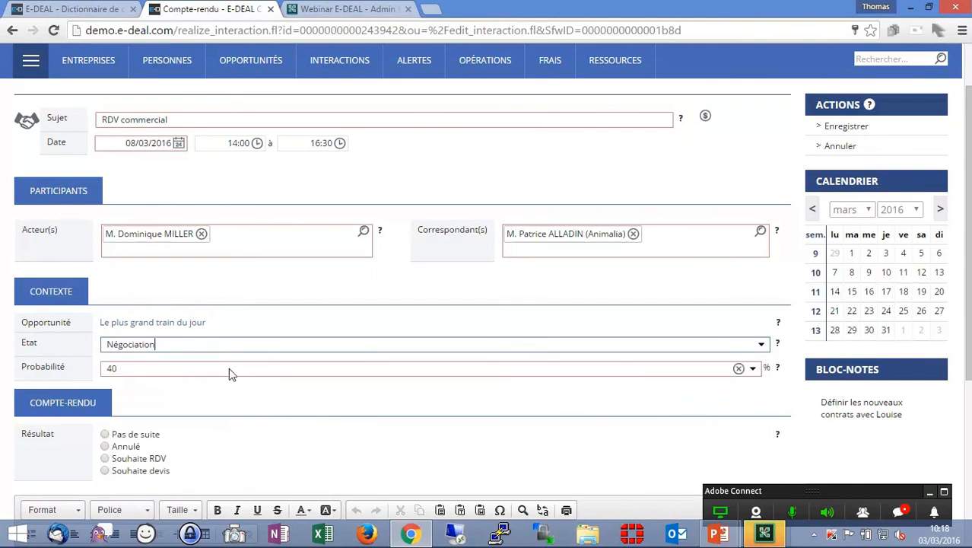
{"action": "left_click", "coordinate": [284, 375]}
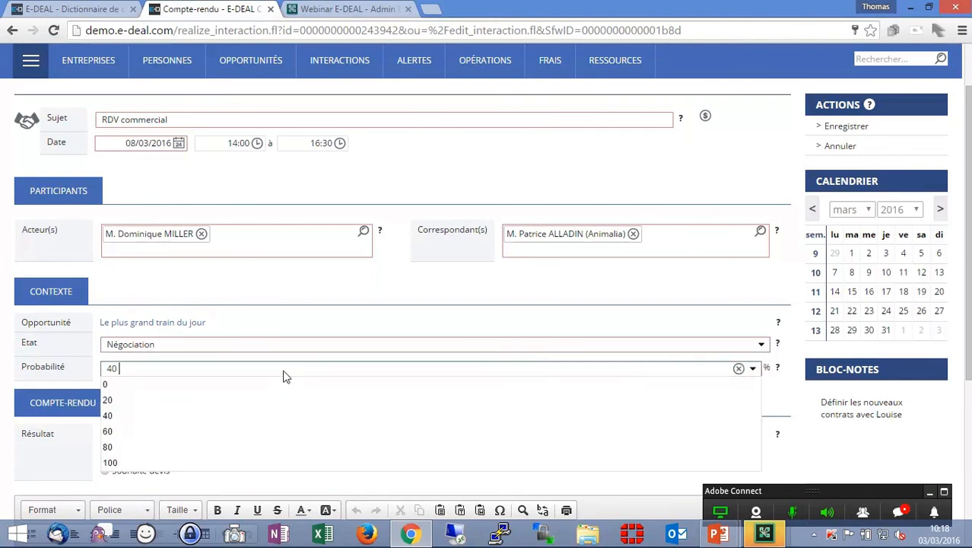
{"action": "left_click", "coordinate": [192, 438]}
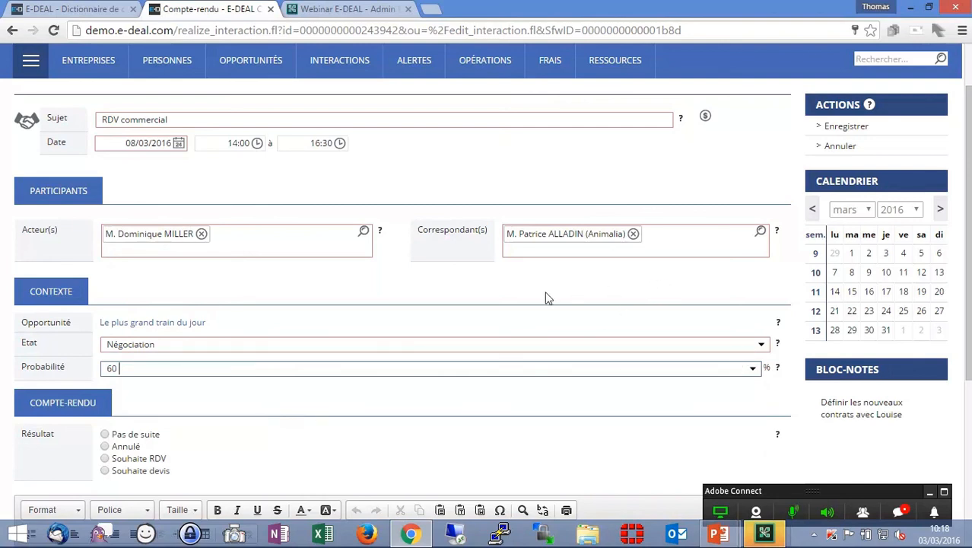
- In the administration tab, open the Référentiel table Interaction Updatable Fob Fields from the Non Attachées module
{"action": "left_click", "coordinate": [97, 10]}
{"action": "left_click", "coordinate": [206, 9]}
{"action": "left_click", "coordinate": [93, 9]}
{"action": "mouse_move", "coordinate": [170, 106]}
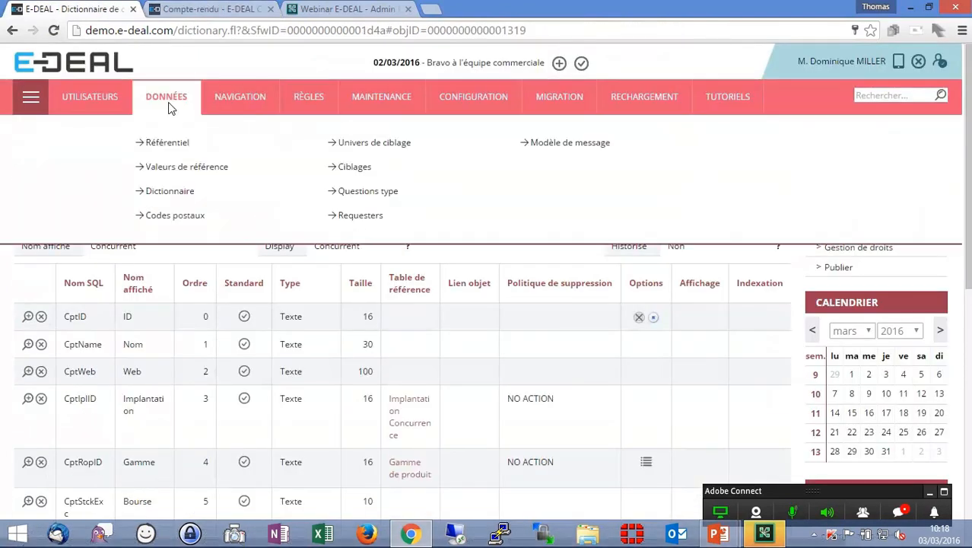
{"action": "left_click", "coordinate": [171, 143]}
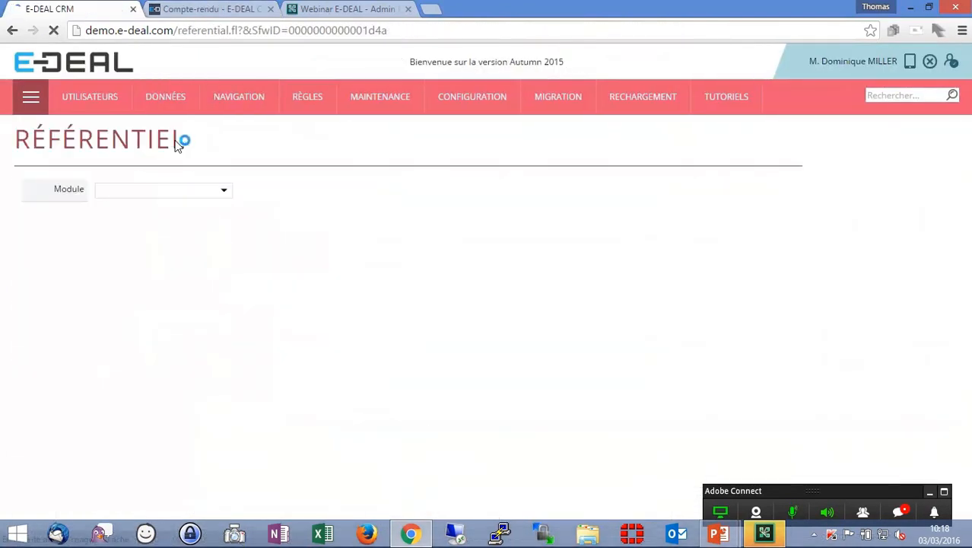
{"action": "left_click", "coordinate": [226, 192]}
{"action": "scroll", "coordinate": [203, 258], "scroll_direction": "down", "scroll_amount": 1}
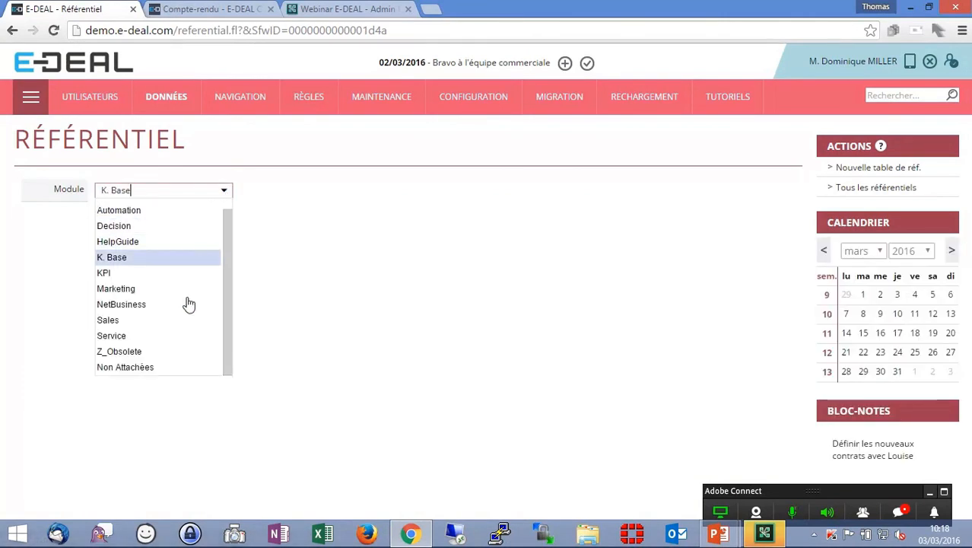
{"action": "left_click", "coordinate": [172, 366]}
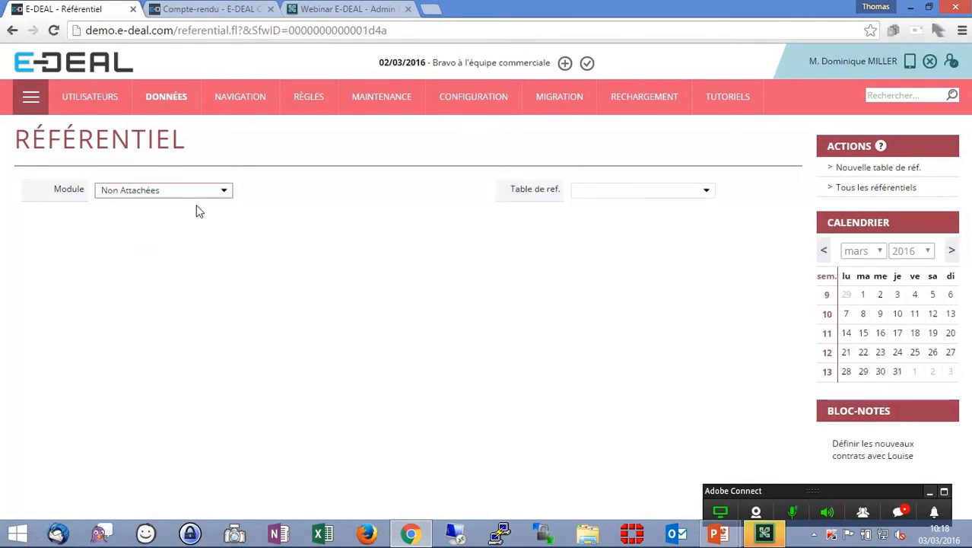
{"action": "left_click", "coordinate": [707, 194]}
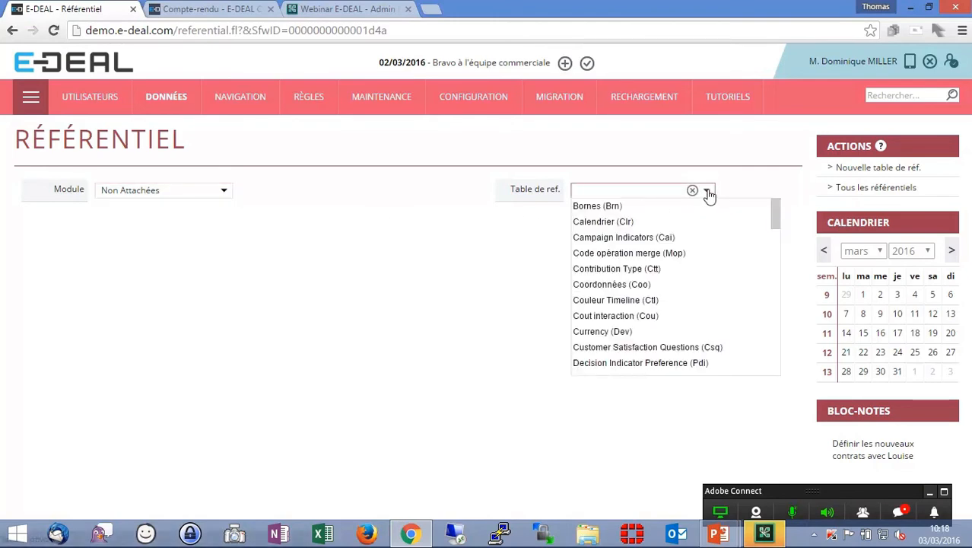
{"action": "left_click_drag", "start_coordinate": [776, 218], "coordinate": [776, 283]}
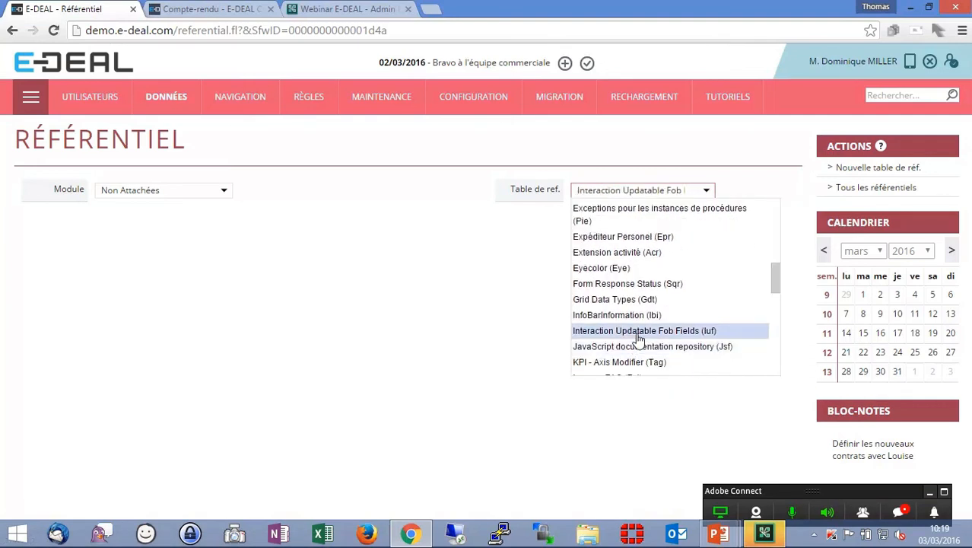
{"action": "left_click", "coordinate": [637, 335]}
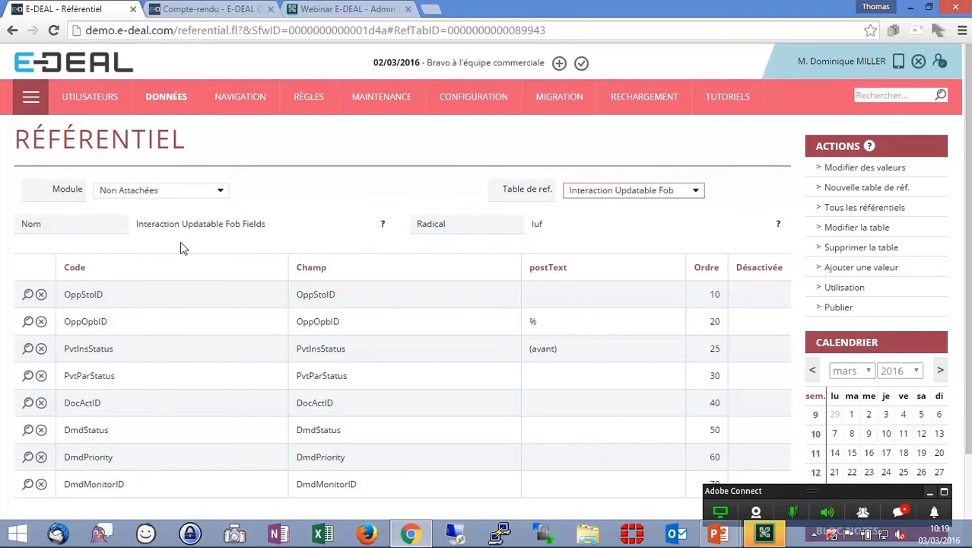
- Add a reference value with code OppMotif1 and field OppMotif1, saving and continuing
{"action": "left_click", "coordinate": [219, 9]}
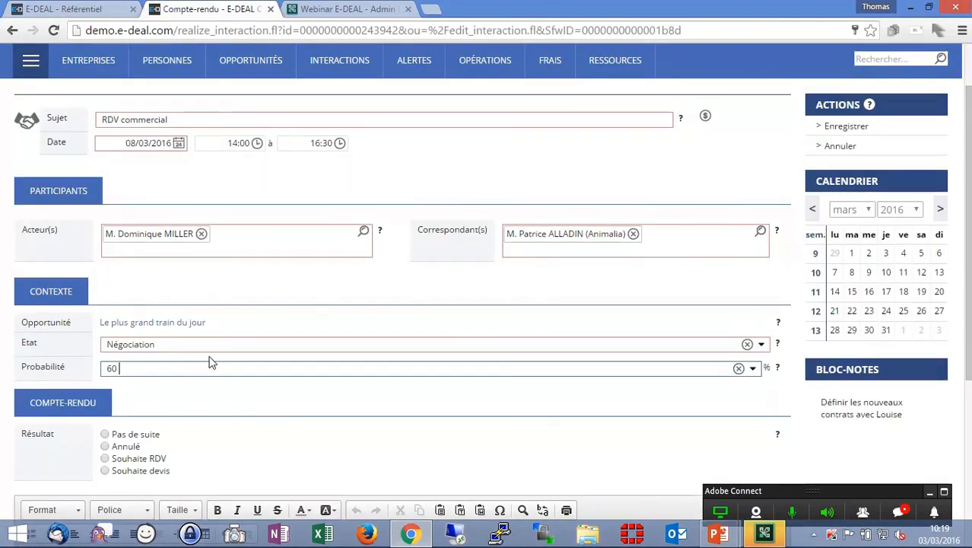
{"action": "left_click", "coordinate": [90, 10]}
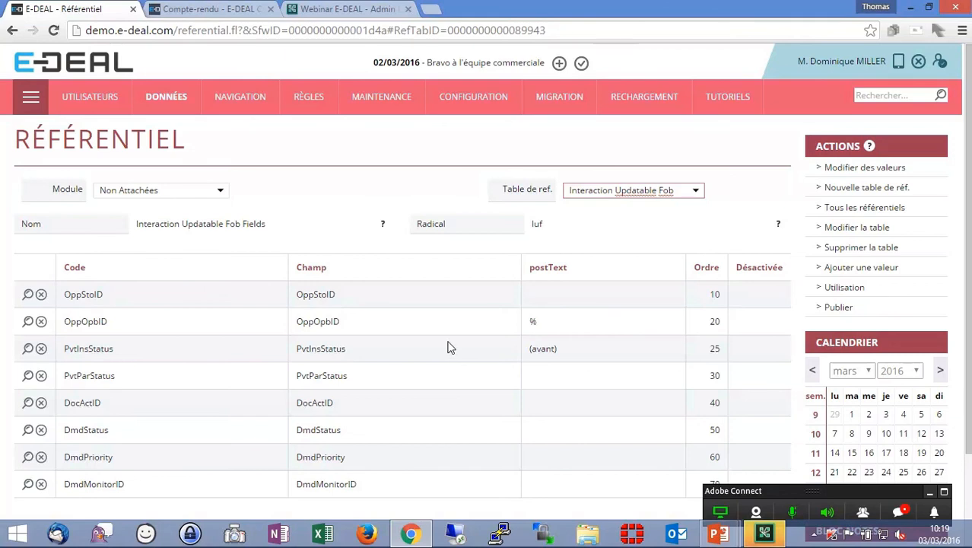
{"action": "left_click", "coordinate": [862, 269]}
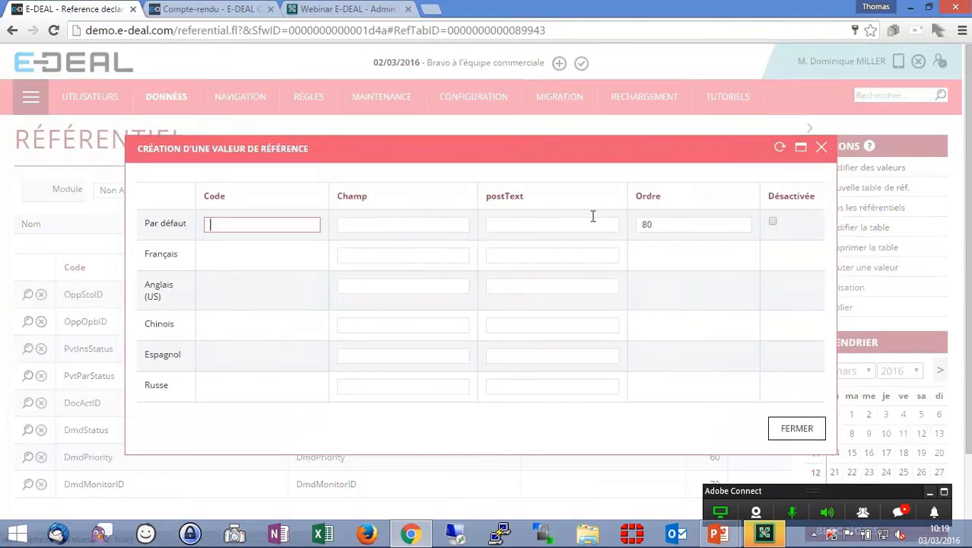
{"action": "type", "text": "Opp"}
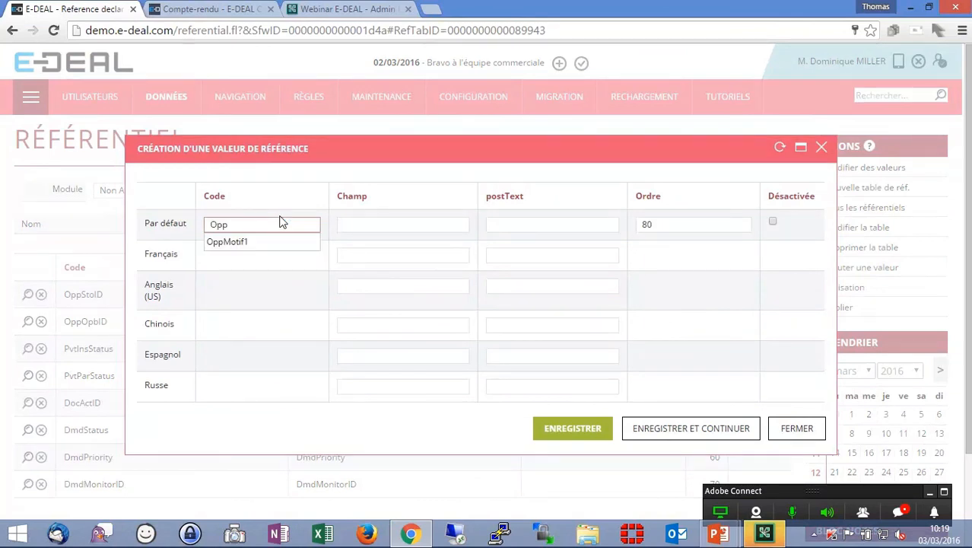
{"action": "left_click", "coordinate": [275, 242]}
{"action": "left_click", "coordinate": [369, 226]}
{"action": "type", "text": "Mo"}
{"action": "left_click_drag", "start_coordinate": [280, 226], "coordinate": [186, 222]}
{"action": "key", "text": "ctrl+c"}
{"action": "left_click_drag", "start_coordinate": [404, 222], "coordinate": [302, 223]}
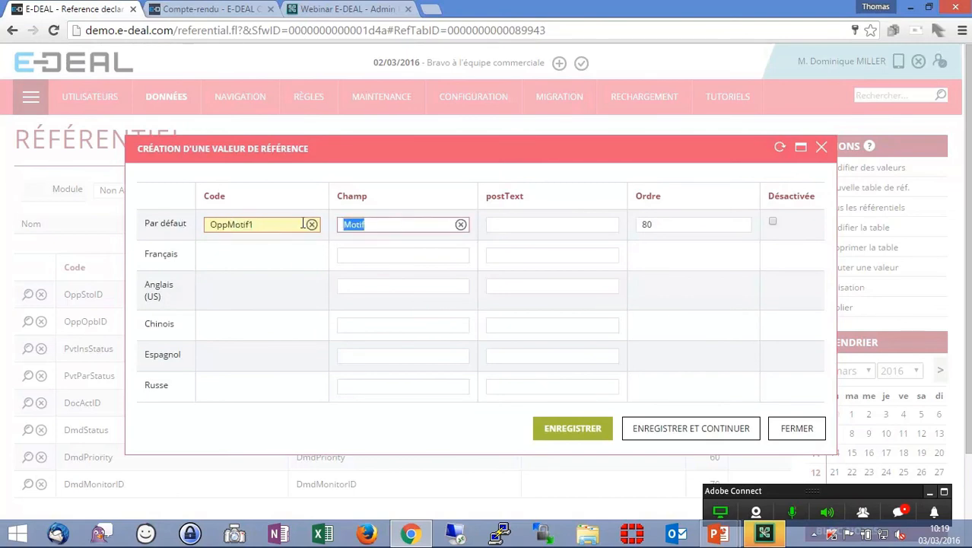
{"action": "key", "text": "ctrl+v"}
{"action": "left_click", "coordinate": [564, 219]}
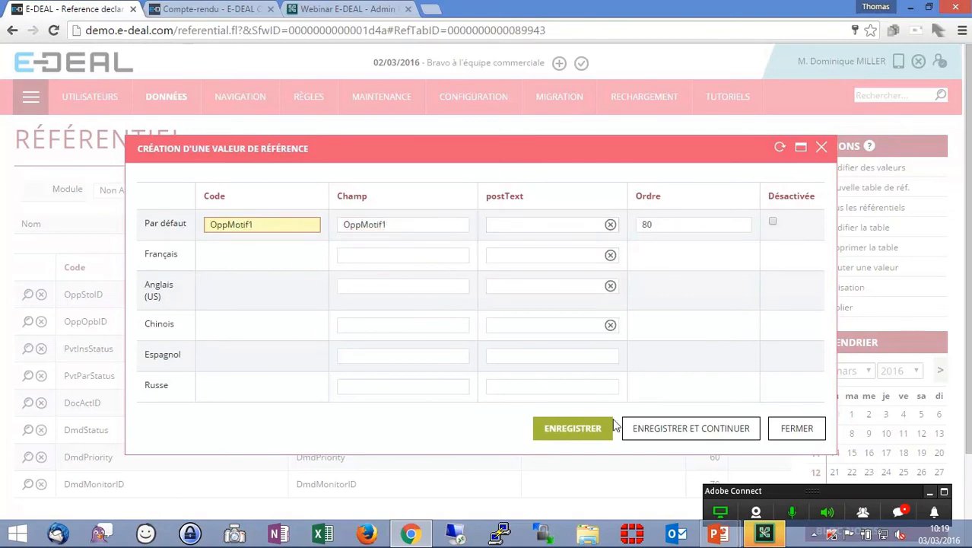
{"action": "left_click", "coordinate": [654, 428]}
- Add a second value with code and field OppMotif2, save it, and publish the reference table
{"action": "left_click", "coordinate": [275, 223]}
{"action": "key", "text": "ctrl+v"}
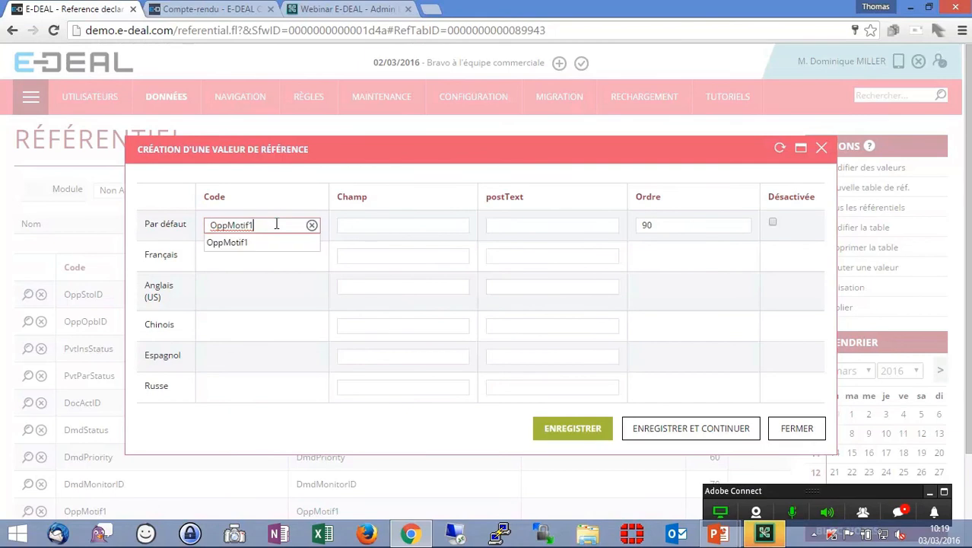
{"action": "key", "text": "Tab"}
{"action": "key", "text": "ctrl+v"}
{"action": "left_click", "coordinate": [578, 430]}
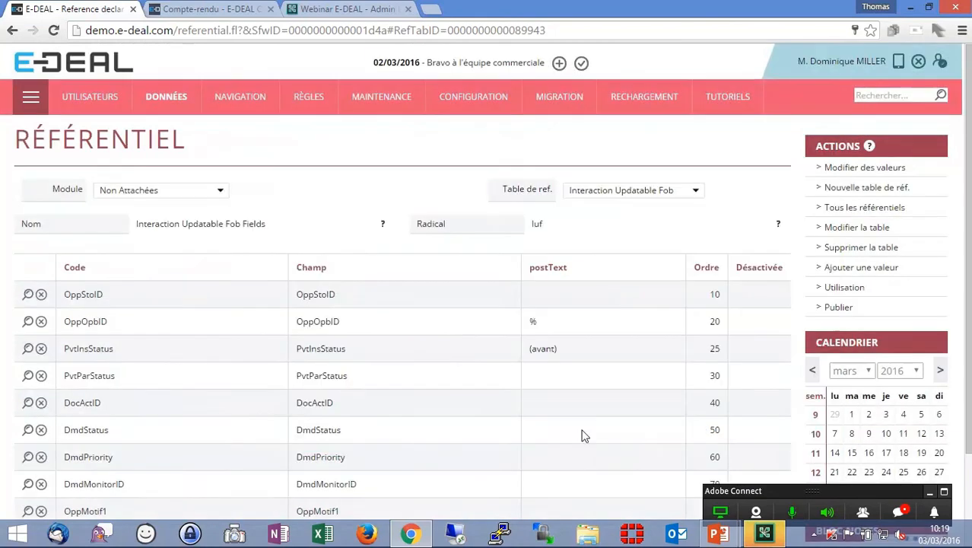
{"action": "scroll", "coordinate": [456, 351], "scroll_direction": "down", "scroll_amount": 2}
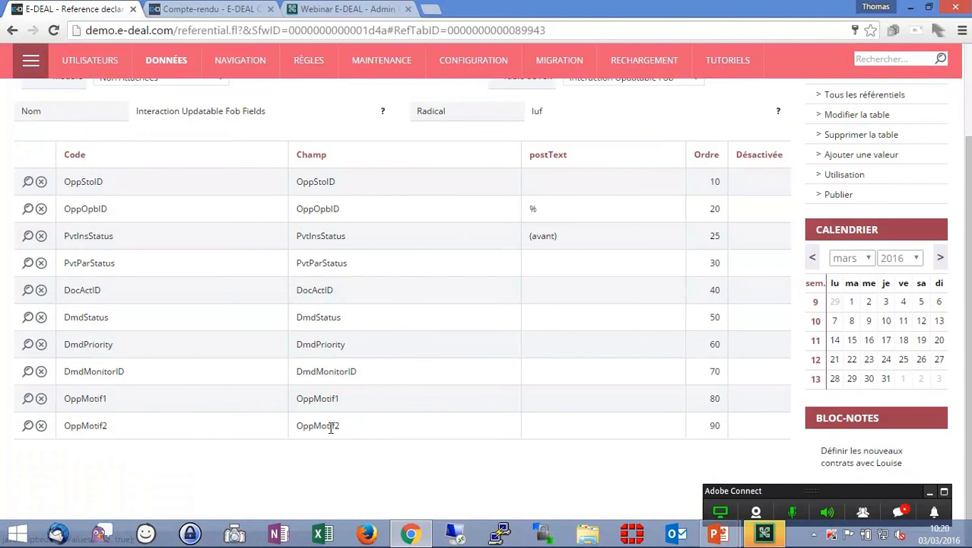
{"action": "left_click", "coordinate": [838, 194]}
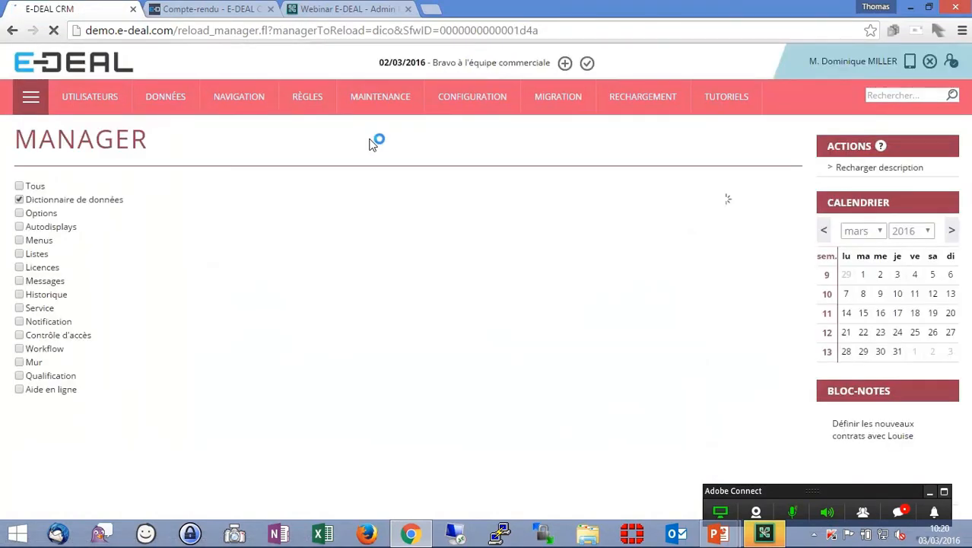
- Reload the interaction report and set its Motif to Qualité du produit
{"action": "left_click", "coordinate": [209, 8]}
{"action": "type", "text": "60"}
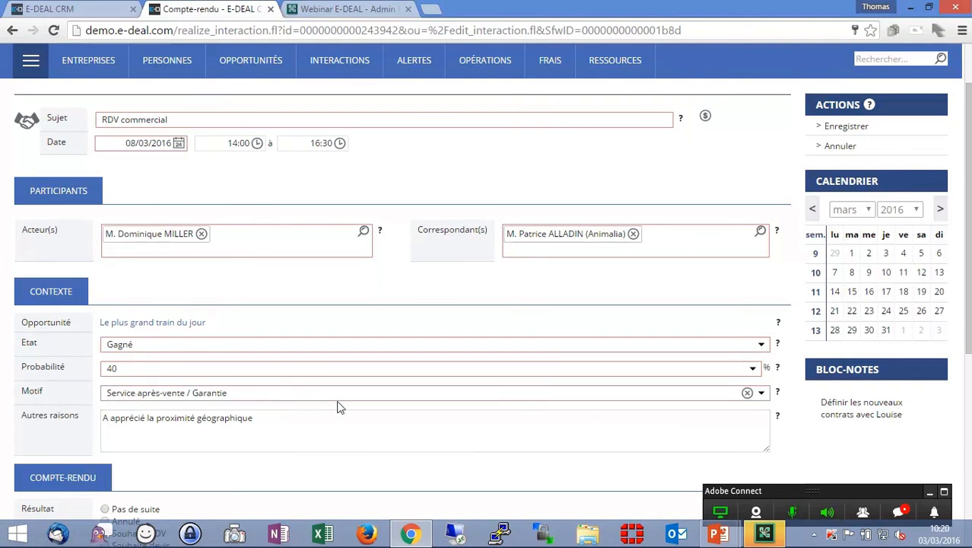
{"action": "left_click", "coordinate": [378, 394]}
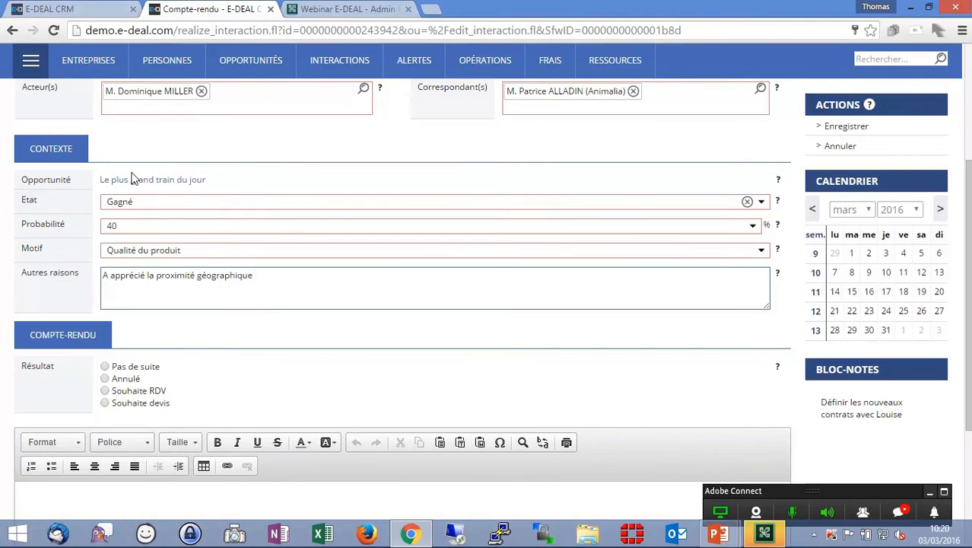
{"action": "scroll", "coordinate": [379, 211], "scroll_direction": "up", "scroll_amount": 3}
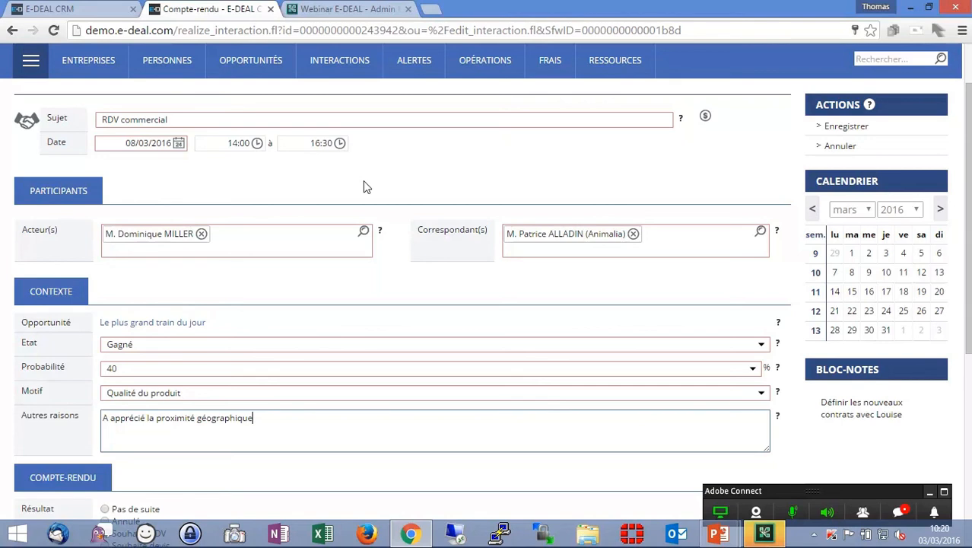
- Review the values listed in the Interaction Updatable Fob Fields reference table
{"action": "left_click", "coordinate": [88, 8]}
{"action": "left_click", "coordinate": [11, 31]}
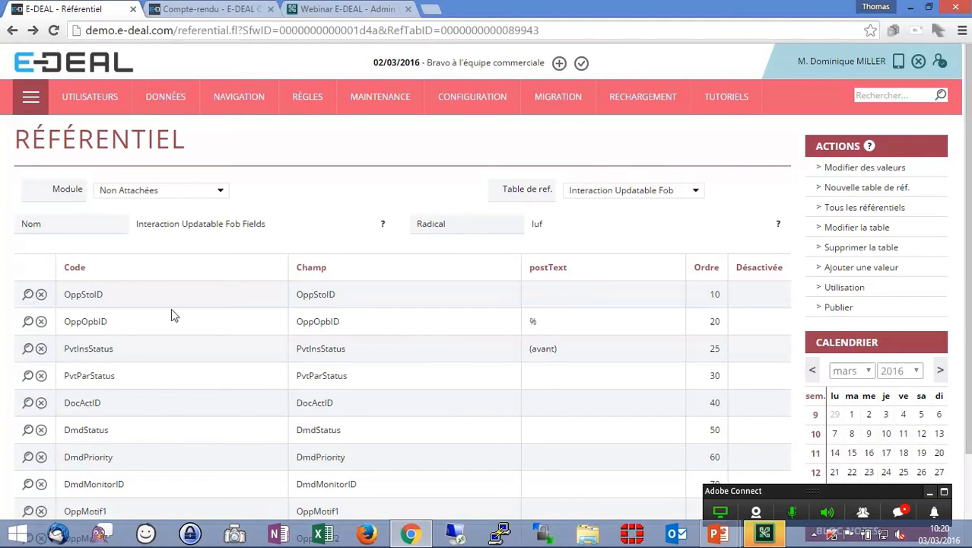
{"action": "left_click_drag", "start_coordinate": [82, 348], "coordinate": [93, 349]}
{"action": "scroll", "coordinate": [144, 365], "scroll_direction": "down", "scroll_amount": 2}
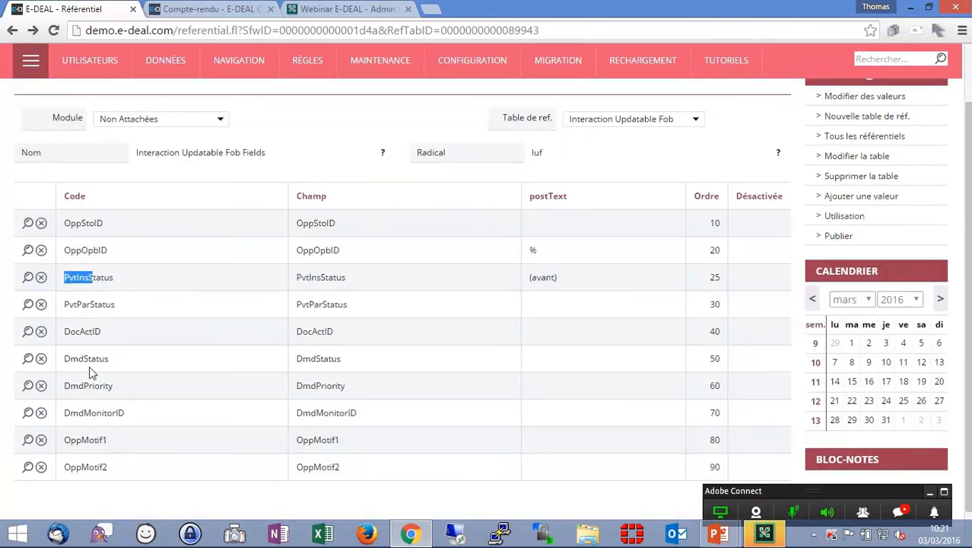
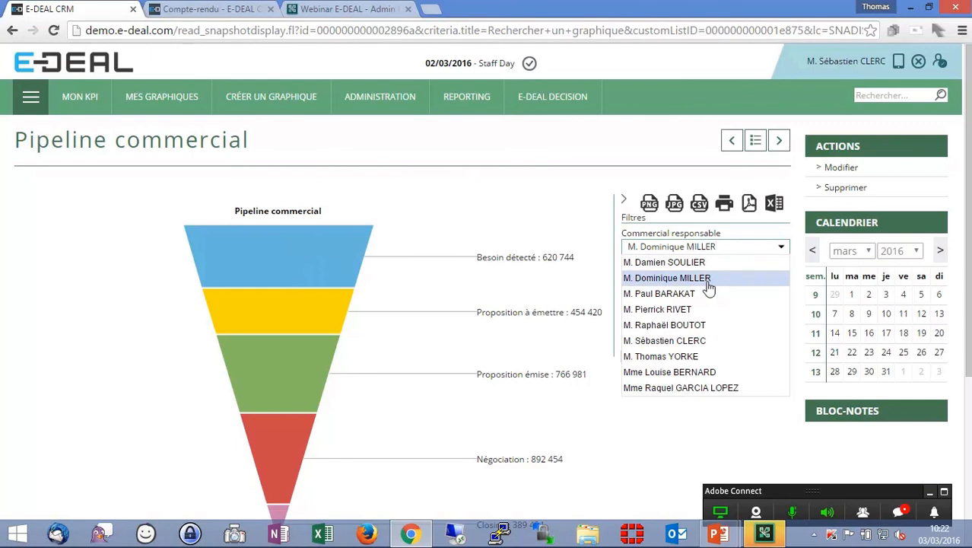
- Filter the commercial pipeline chart by a different responsible salesperson
{"action": "left_click", "coordinate": [770, 268]}
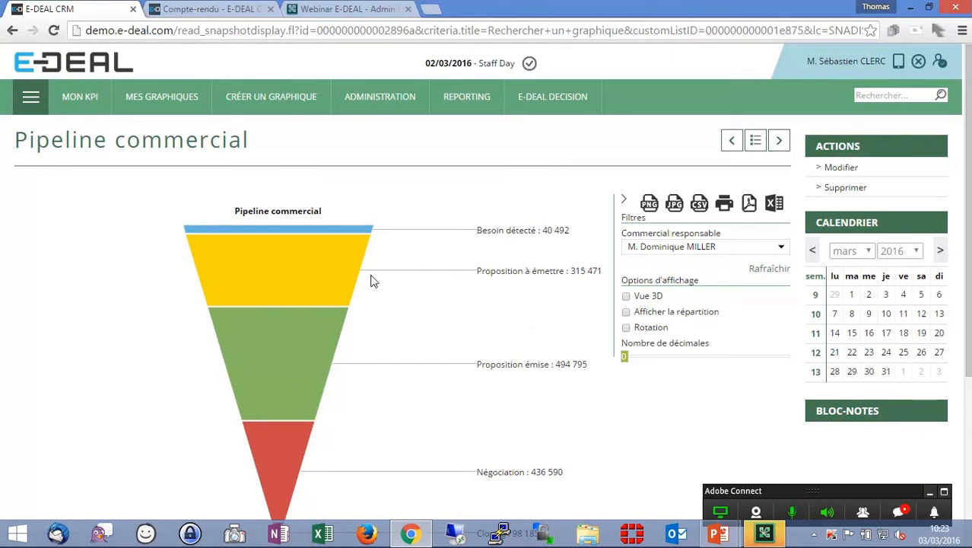
- Switch to the Sales module and open the opportunity search
{"action": "left_click", "coordinate": [30, 97]}
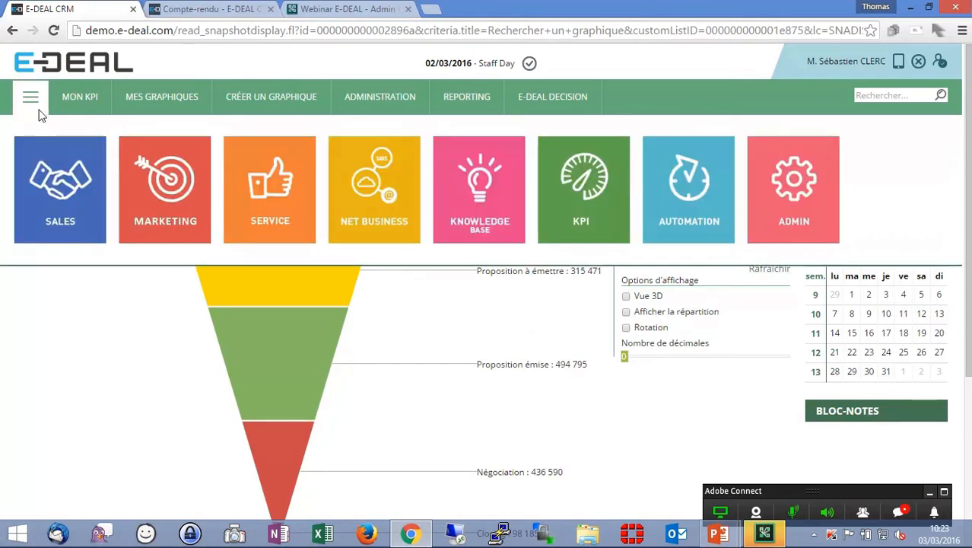
{"action": "left_click", "coordinate": [55, 195]}
{"action": "mouse_move", "coordinate": [251, 93]}
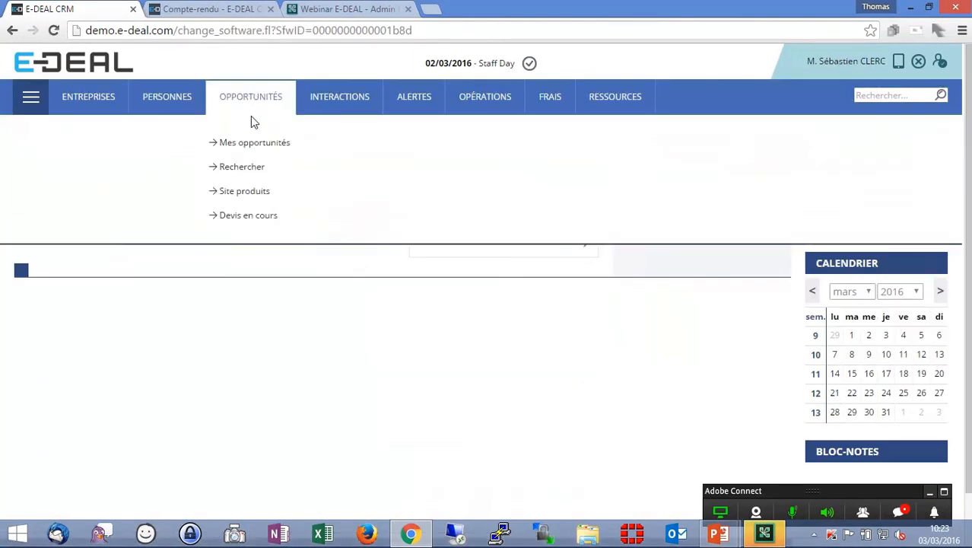
{"action": "left_click", "coordinate": [242, 167]}
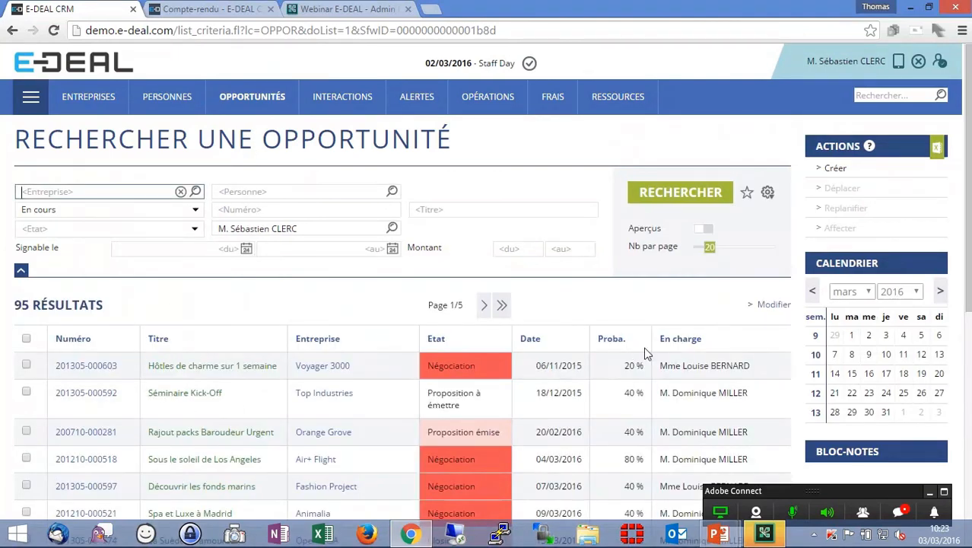
- Sort the opportunity results by person in charge and page through all result pages
{"action": "scroll", "coordinate": [719, 339], "scroll_direction": "down", "scroll_amount": 1}
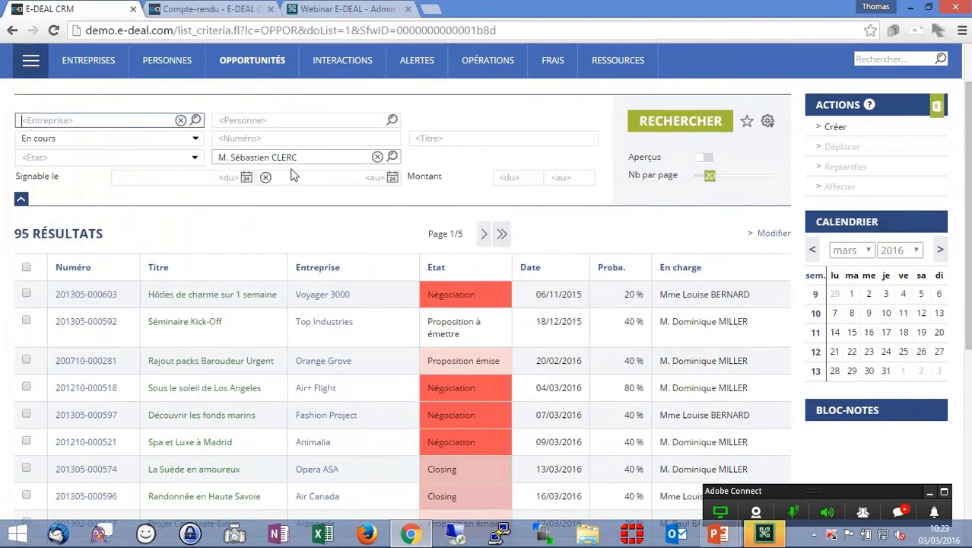
{"action": "scroll", "coordinate": [264, 178], "scroll_direction": "up", "scroll_amount": 1}
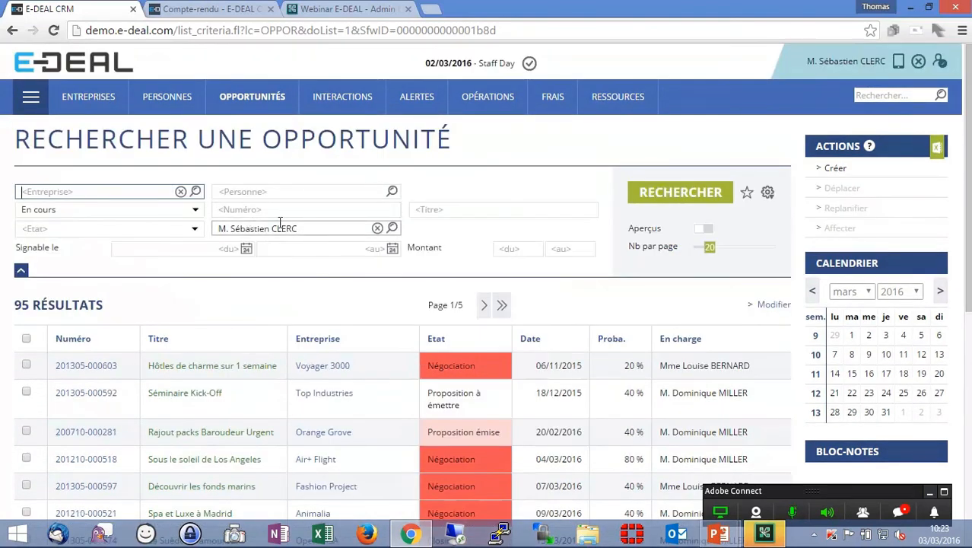
{"action": "left_click", "coordinate": [679, 338]}
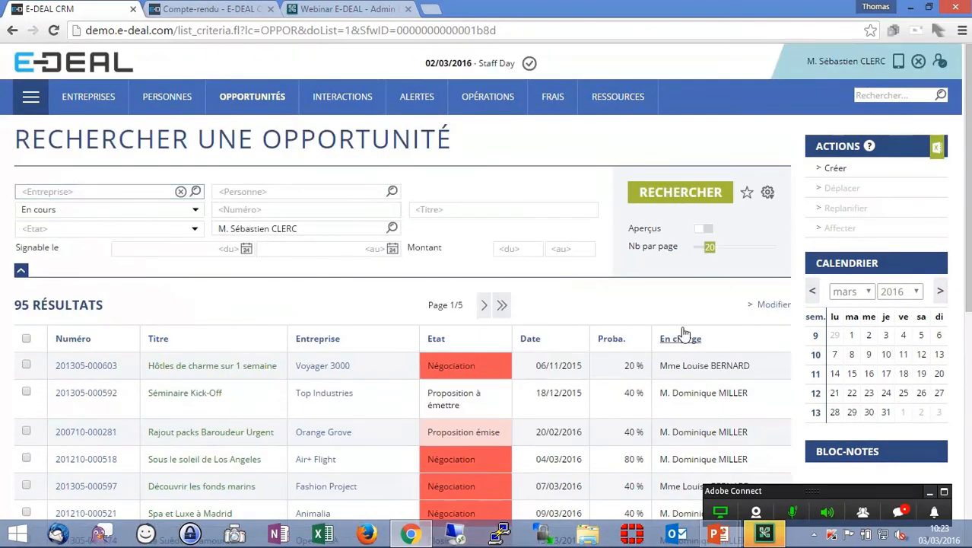
{"action": "scroll", "coordinate": [679, 302], "scroll_direction": "down", "scroll_amount": 6}
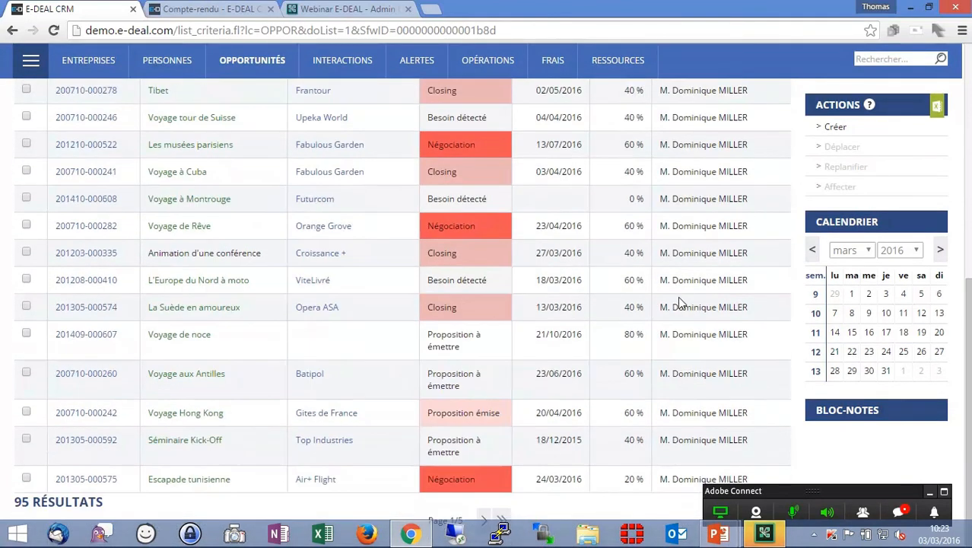
{"action": "scroll", "coordinate": [679, 302], "scroll_direction": "up", "scroll_amount": 5}
{"action": "left_click", "coordinate": [482, 225]}
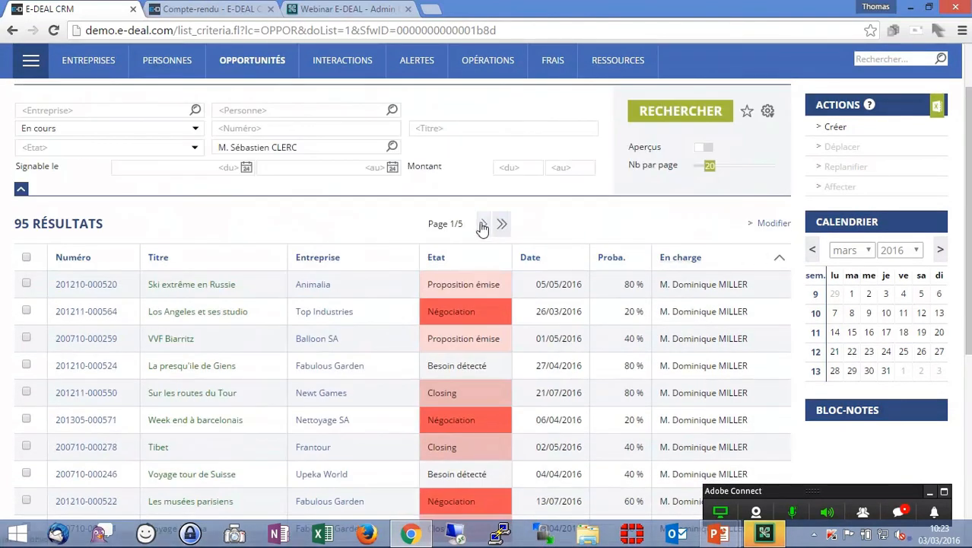
{"action": "left_click", "coordinate": [483, 225]}
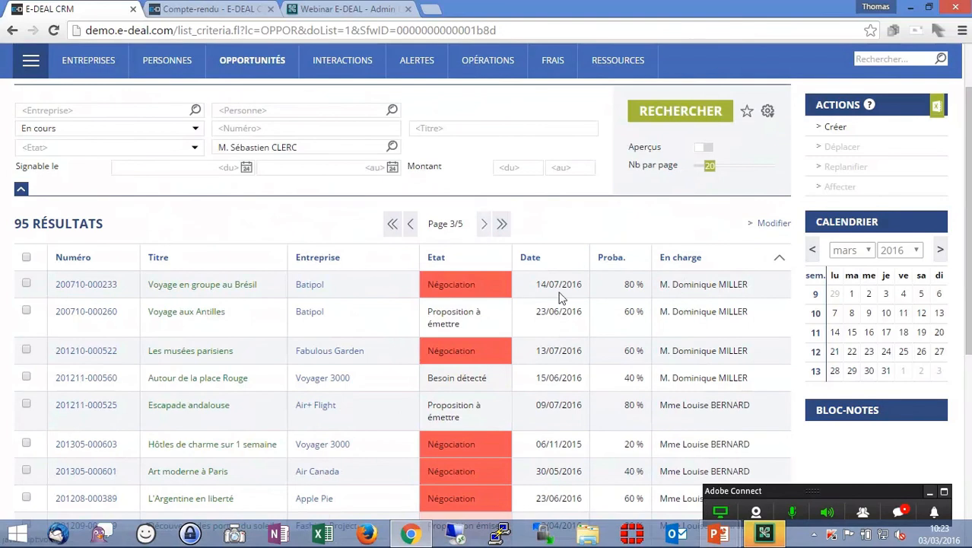
{"action": "left_click", "coordinate": [484, 226]}
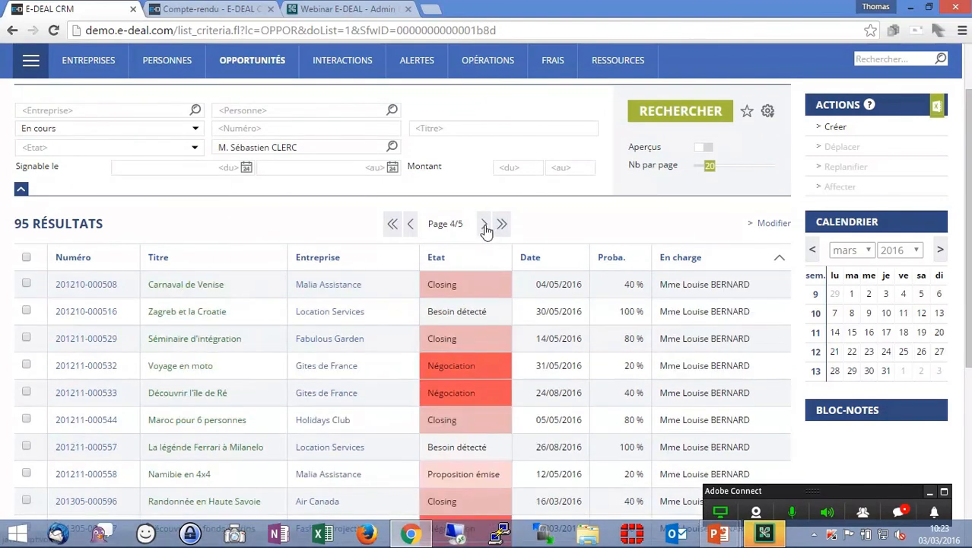
{"action": "left_click", "coordinate": [484, 225]}
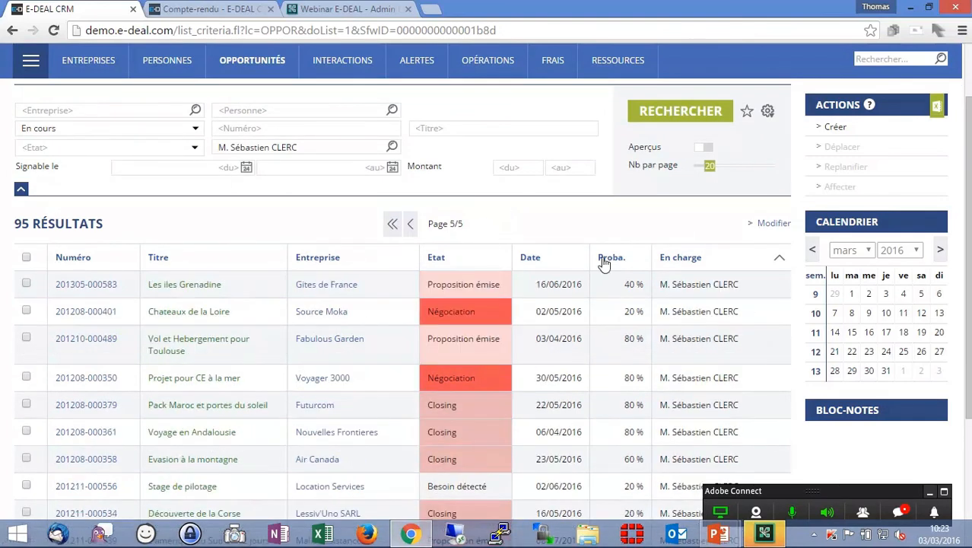
{"action": "scroll", "coordinate": [717, 315], "scroll_direction": "down", "scroll_amount": 3}
{"action": "scroll", "coordinate": [716, 320], "scroll_direction": "up", "scroll_amount": 4}
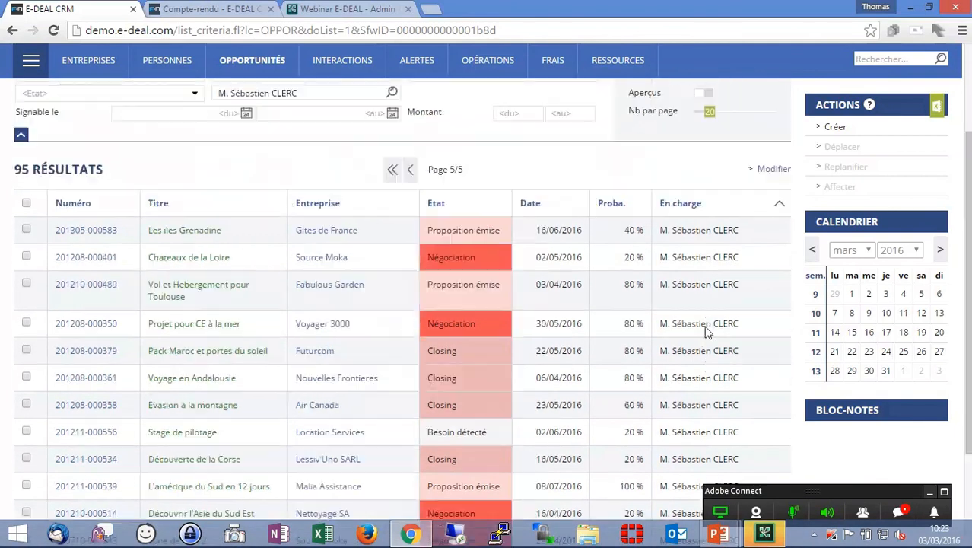
{"action": "left_click", "coordinate": [410, 305]}
{"action": "scroll", "coordinate": [622, 312], "scroll_direction": "down", "scroll_amount": 5}
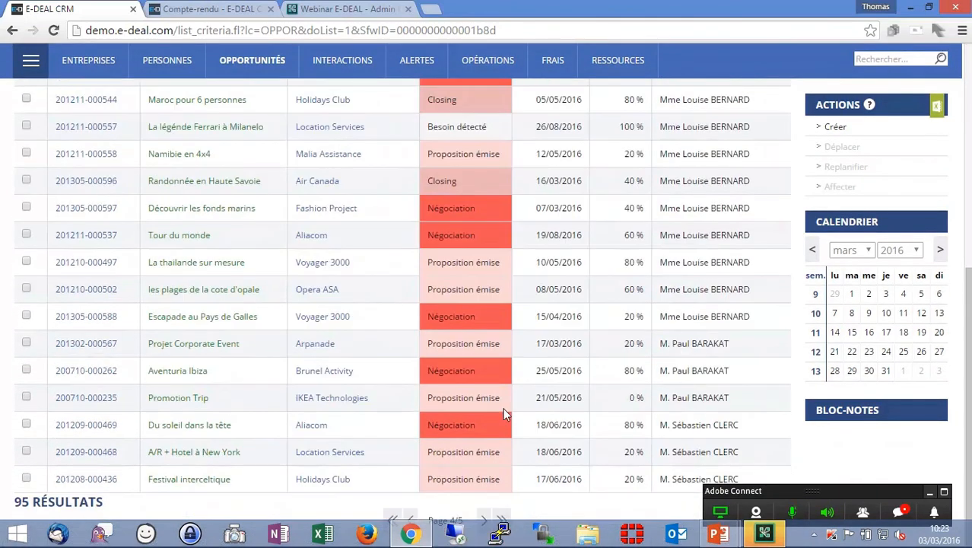
{"action": "scroll", "coordinate": [506, 413], "scroll_direction": "up", "scroll_amount": 5}
{"action": "left_click", "coordinate": [392, 305]}
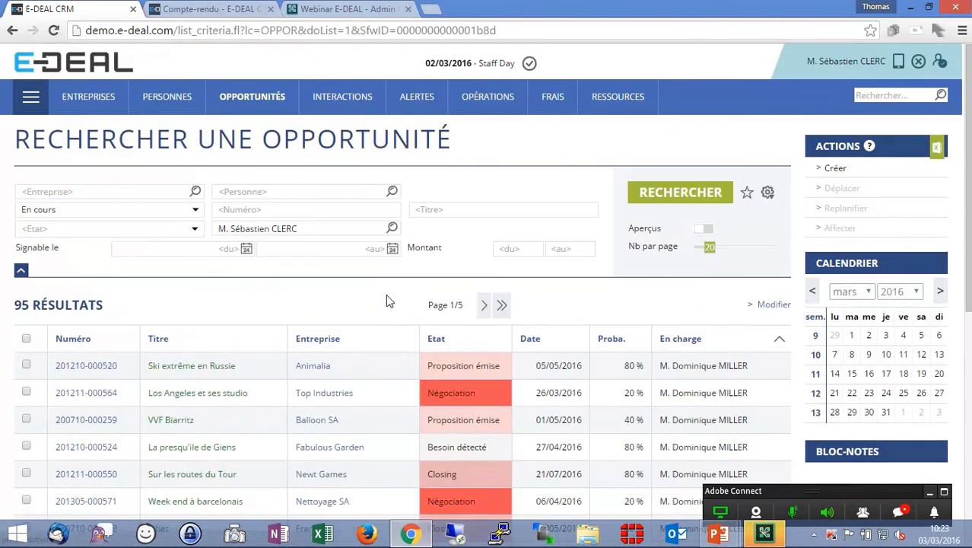
- Enter customization mode for the opportunity search form and add an Apporteur d'affaire criterion
{"action": "left_click", "coordinate": [768, 194]}
{"action": "left_click", "coordinate": [708, 230]}
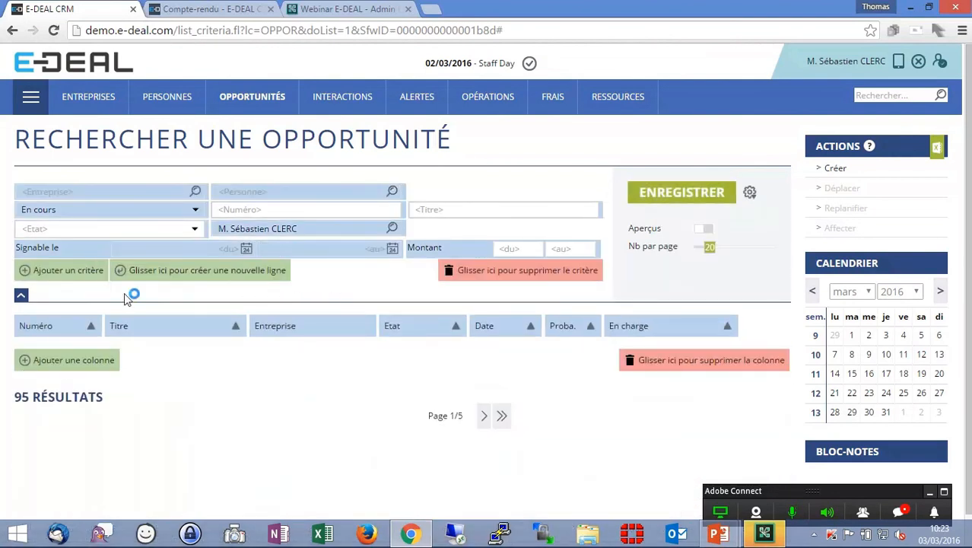
{"action": "left_click", "coordinate": [68, 270]}
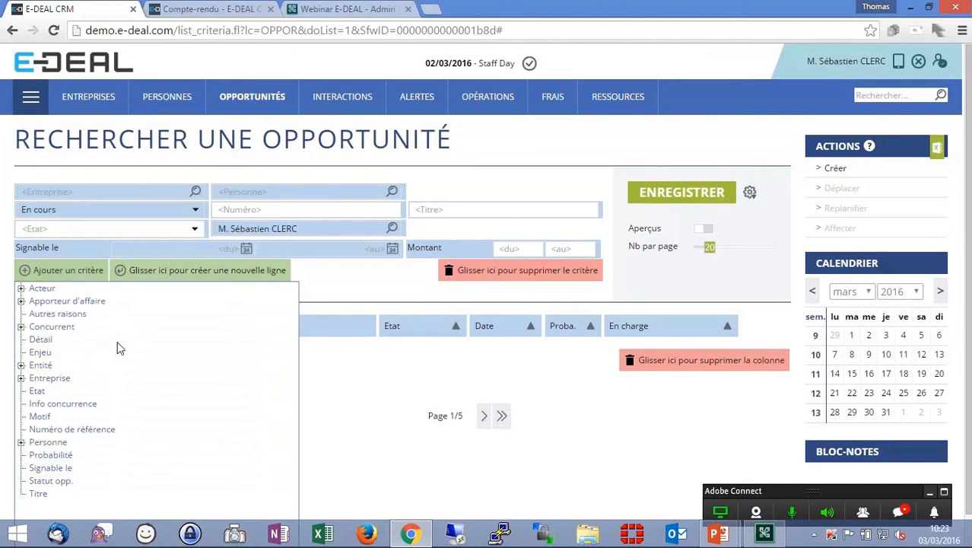
{"action": "double_click", "coordinate": [76, 301]}
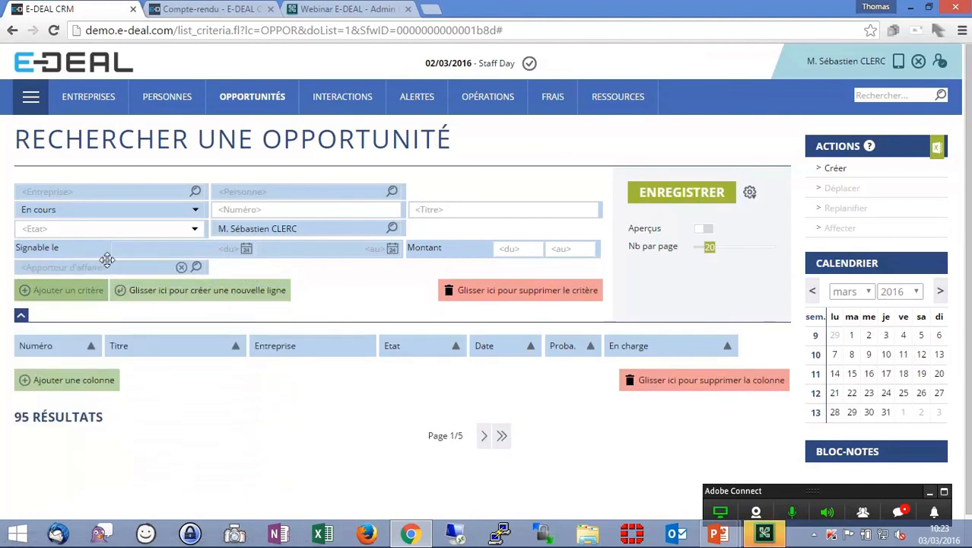
- Add a Motif criterion and move it beside the Apporteur d'affaire criterion
{"action": "left_click", "coordinate": [85, 295]}
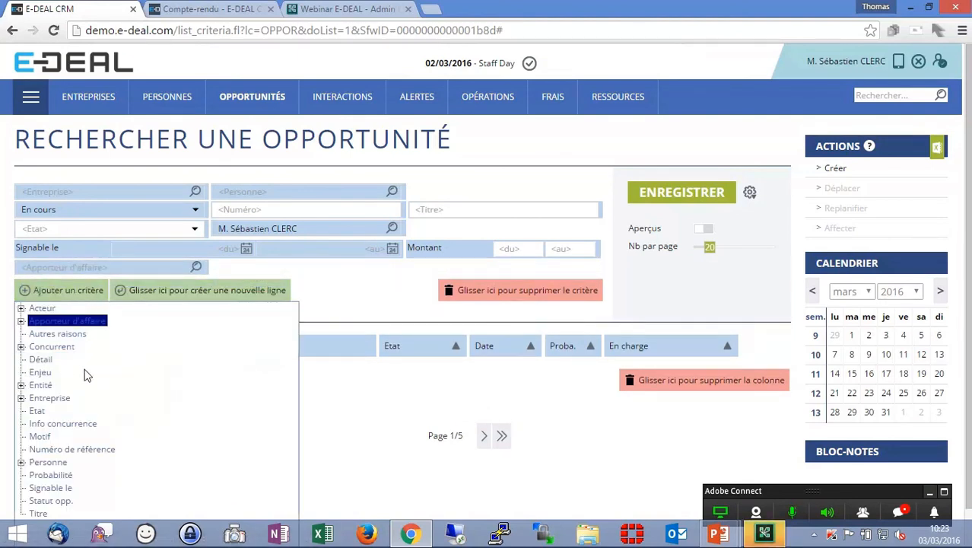
{"action": "scroll", "coordinate": [102, 375], "scroll_direction": "down", "scroll_amount": 1}
{"action": "double_click", "coordinate": [39, 396]}
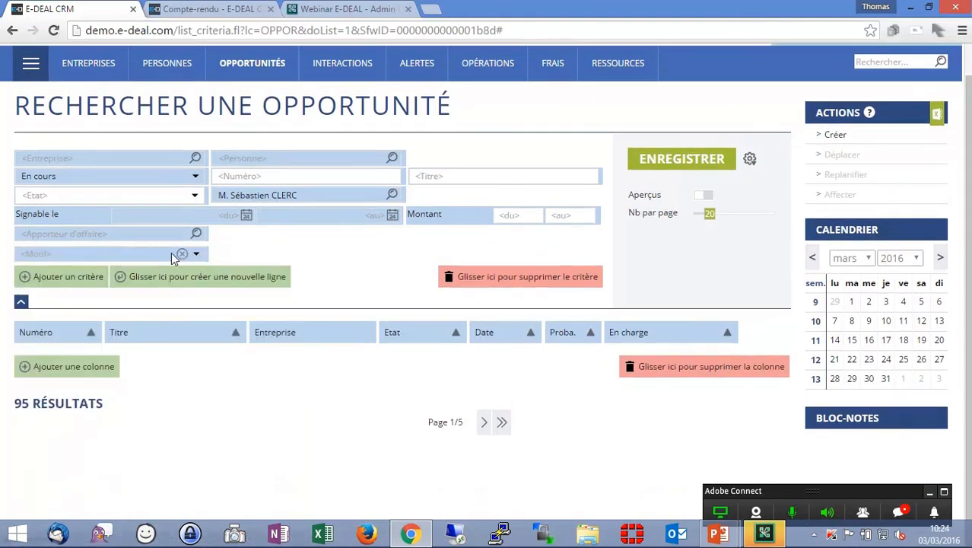
{"action": "left_click_drag", "start_coordinate": [198, 257], "coordinate": [372, 232]}
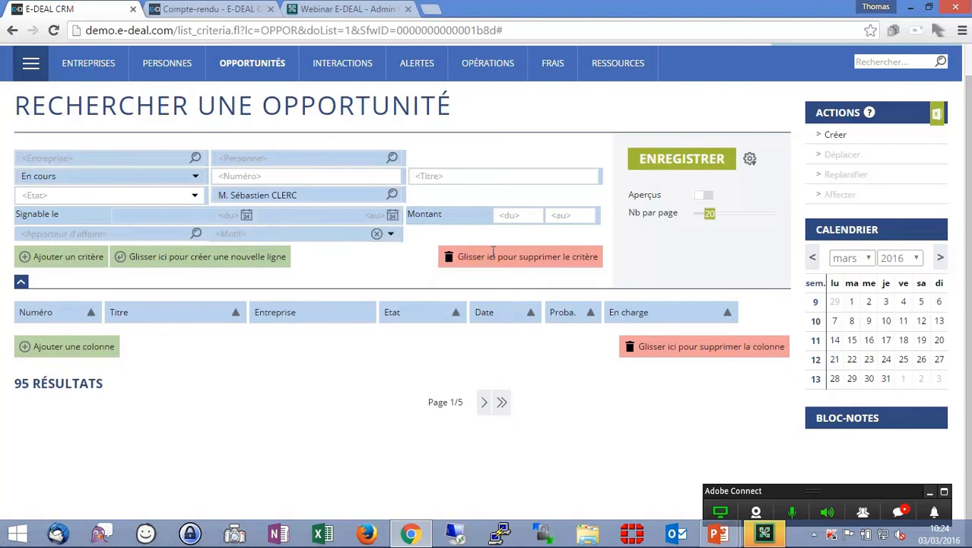
- Save the customized search as Opportunités de mon équipe
{"action": "left_click", "coordinate": [696, 161]}
{"action": "left_click_drag", "start_coordinate": [428, 292], "coordinate": [302, 280]}
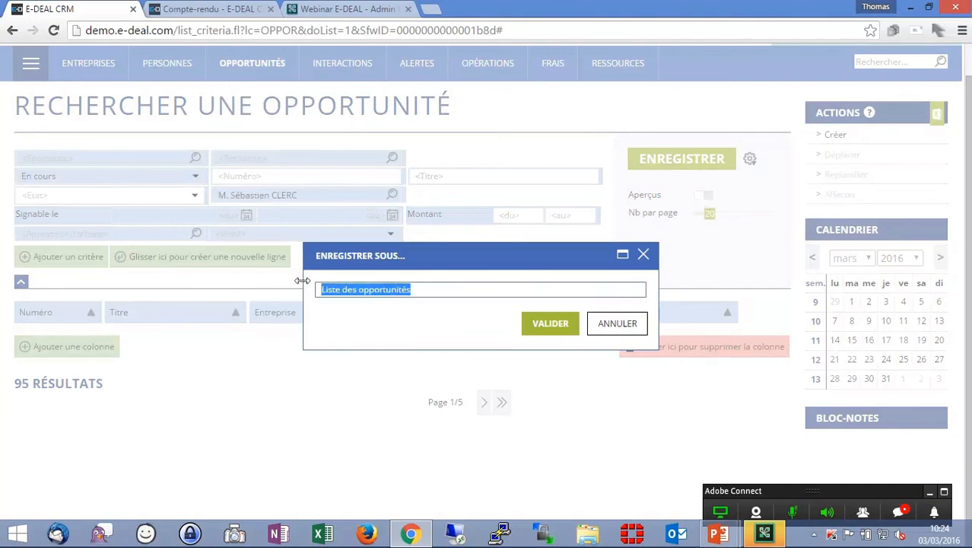
{"action": "type", "text": "O"}
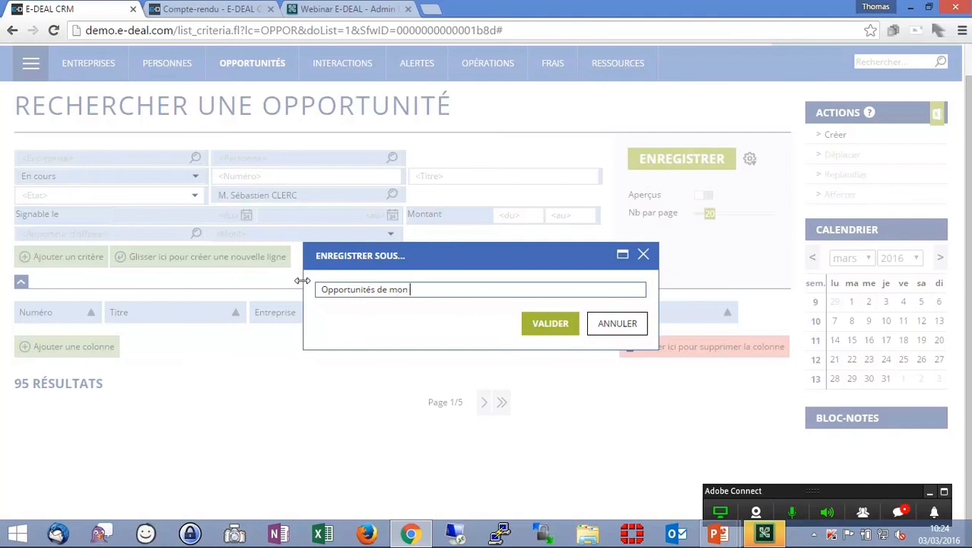
{"action": "left_click", "coordinate": [560, 325]}
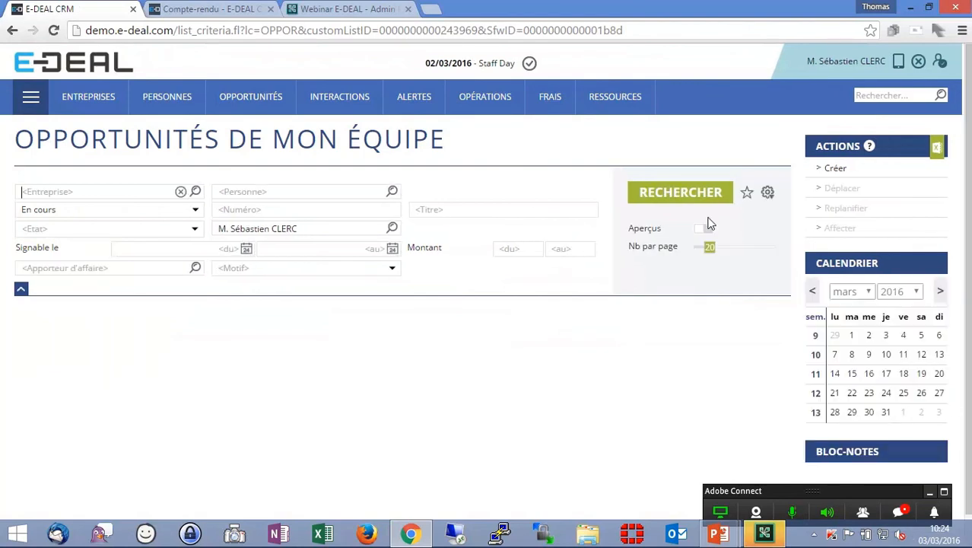
- Run the Opportunités de mon équipe search
{"action": "left_click", "coordinate": [677, 194]}
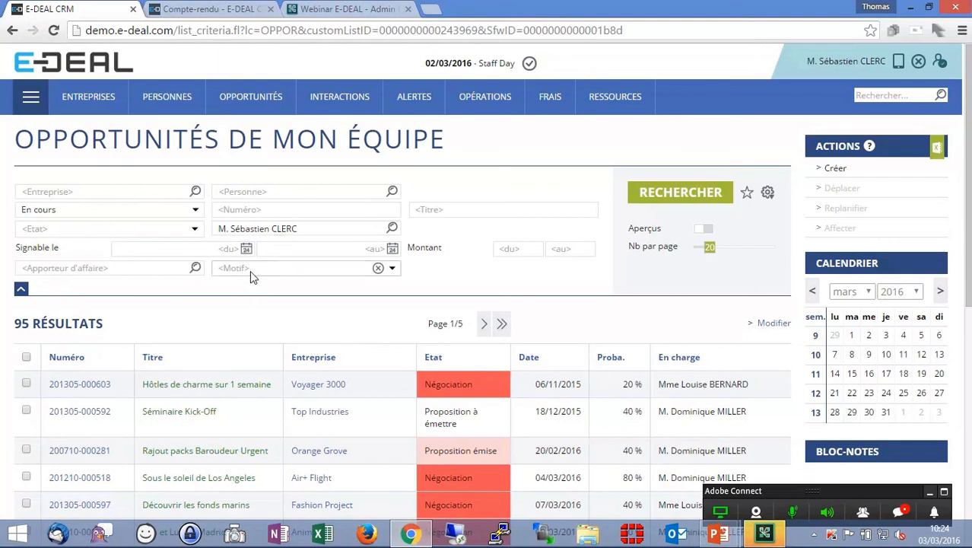
{"action": "mouse_move", "coordinate": [272, 101]}
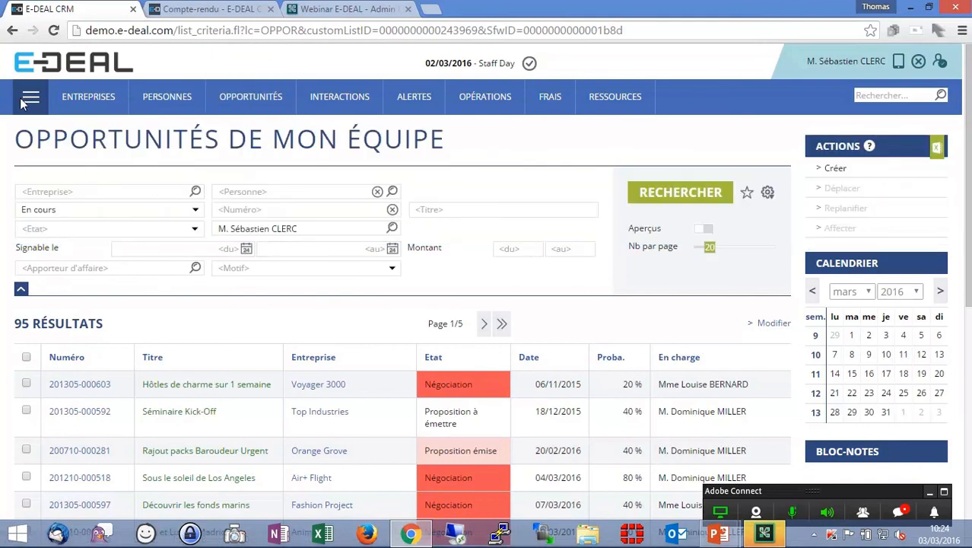
{"action": "mouse_move", "coordinate": [32, 99]}
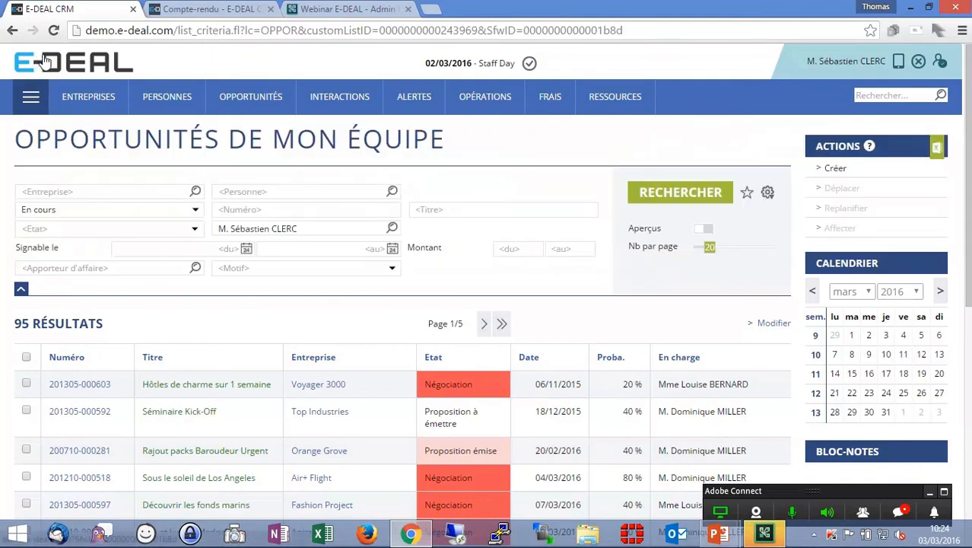
- On the home dashboard, remove the Commandes signées, Mon mur and Service client panels
{"action": "left_click", "coordinate": [44, 61]}
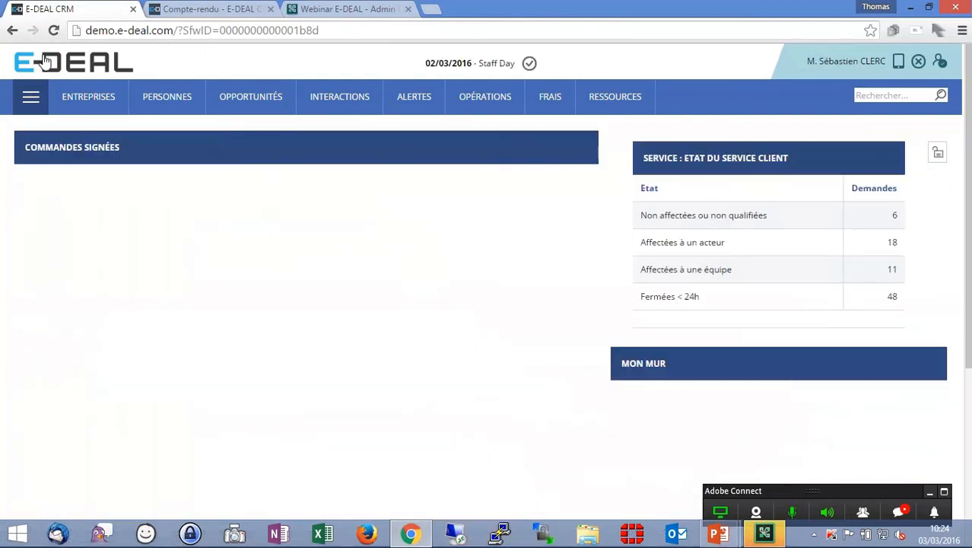
{"action": "left_click", "coordinate": [938, 156]}
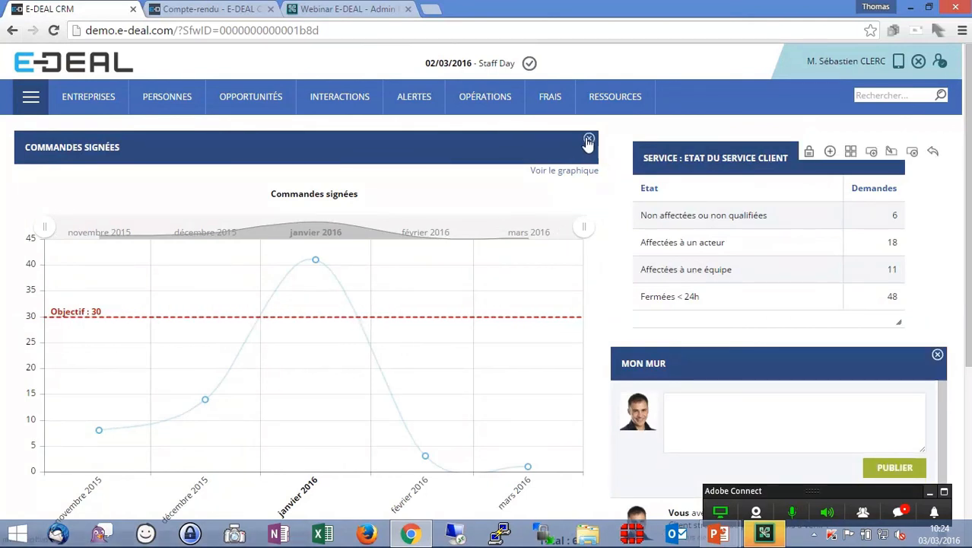
{"action": "left_click", "coordinate": [589, 140]}
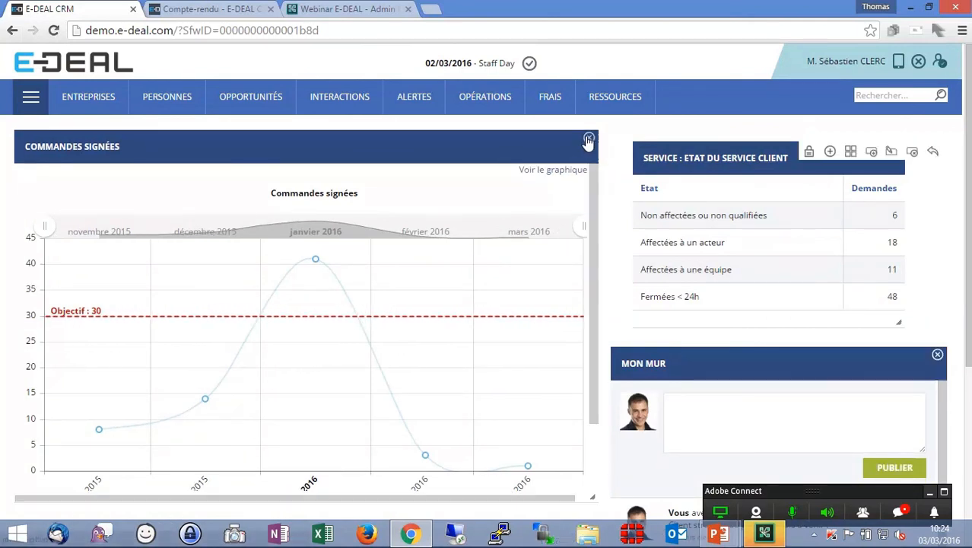
{"action": "left_click", "coordinate": [935, 356]}
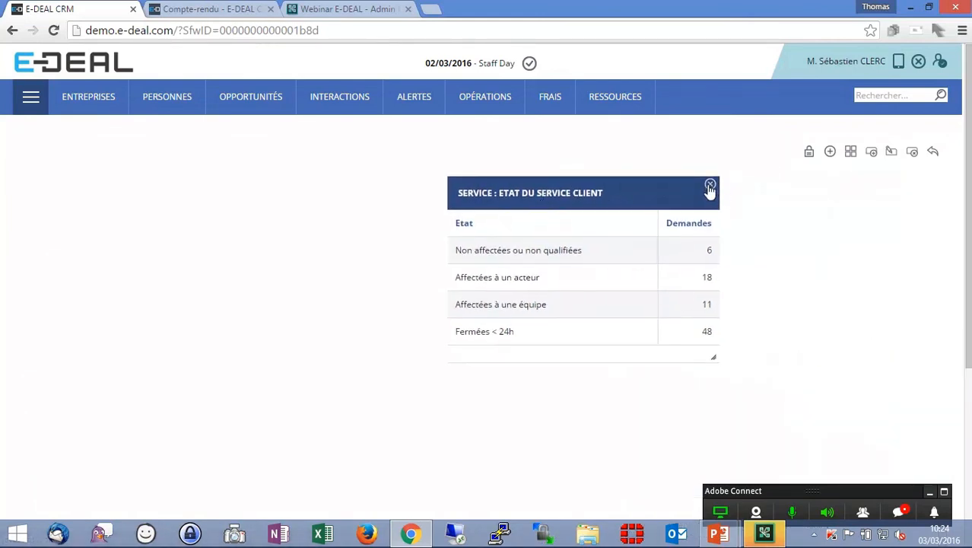
{"action": "left_click", "coordinate": [710, 186]}
- Add a chart panel to the home dashboard using the Pipeline commercial graph, keeping the title Pipeline commercial
{"action": "left_click", "coordinate": [830, 152]}
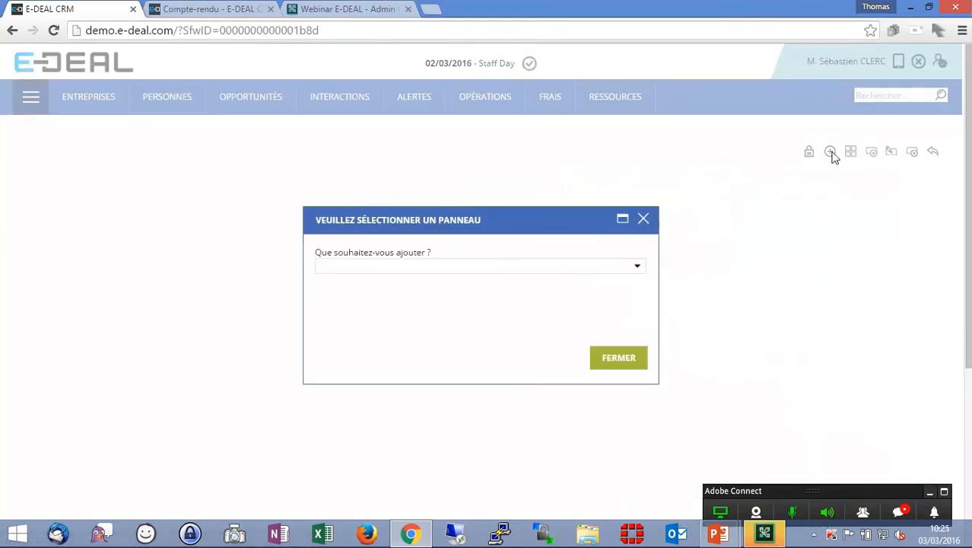
{"action": "left_click", "coordinate": [549, 266]}
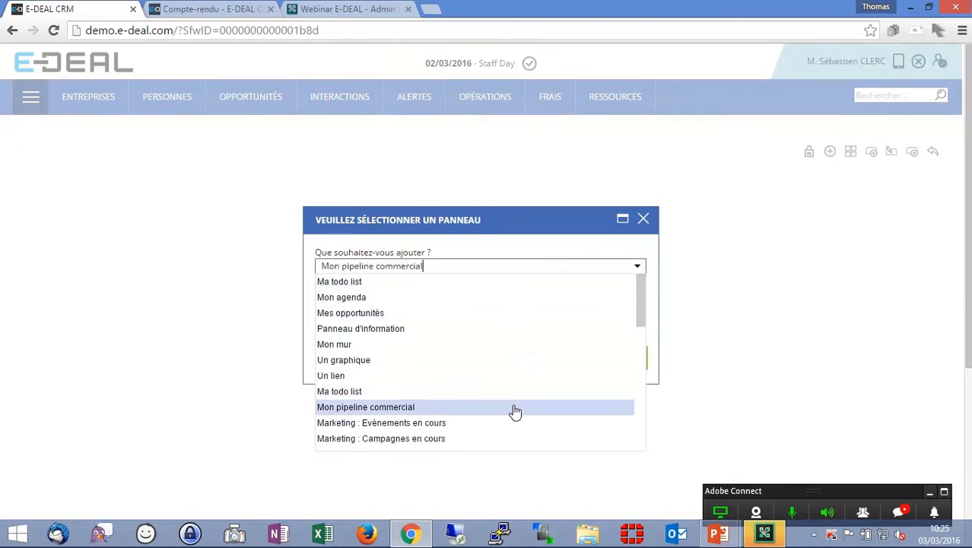
{"action": "scroll", "coordinate": [494, 339], "scroll_direction": "down", "scroll_amount": 1}
{"action": "left_click", "coordinate": [435, 289]}
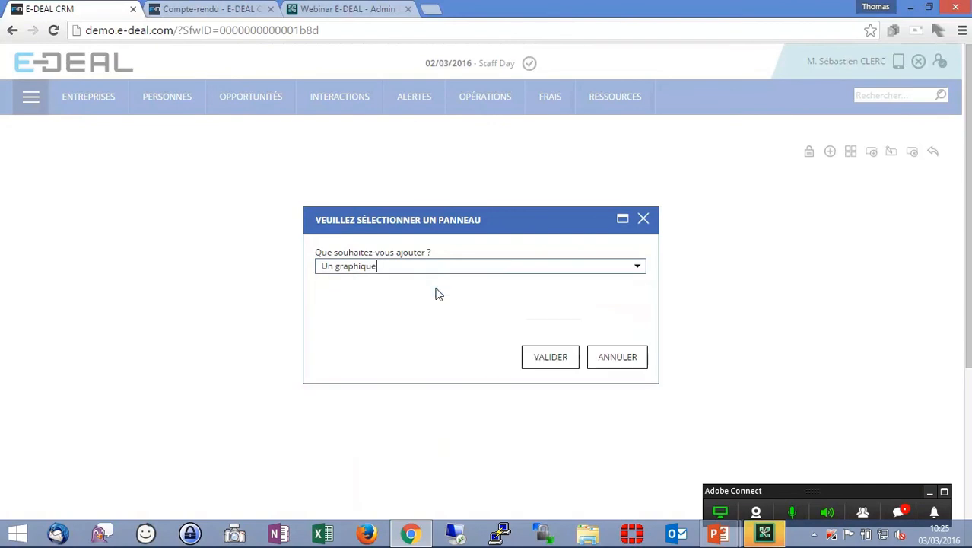
{"action": "left_click", "coordinate": [637, 289]}
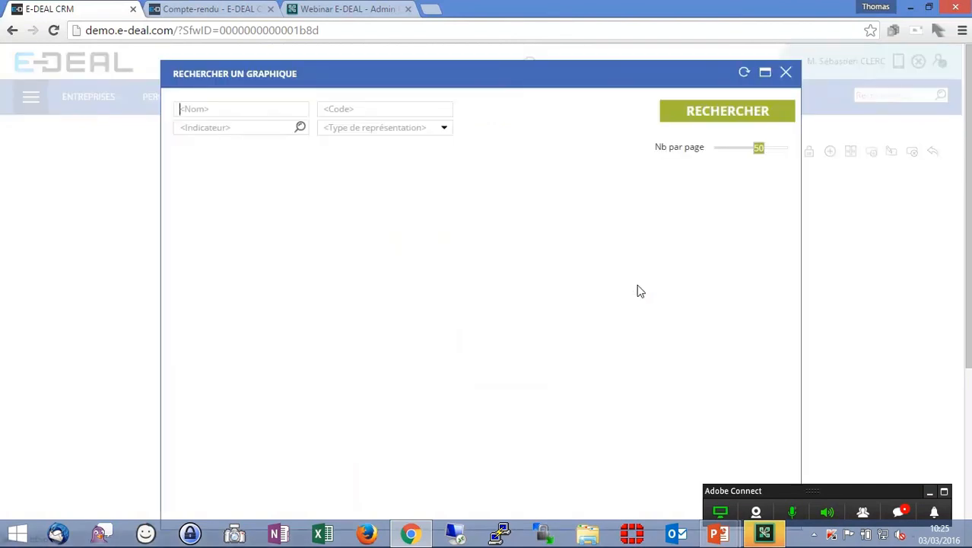
{"action": "type", "text": "pipeli"}
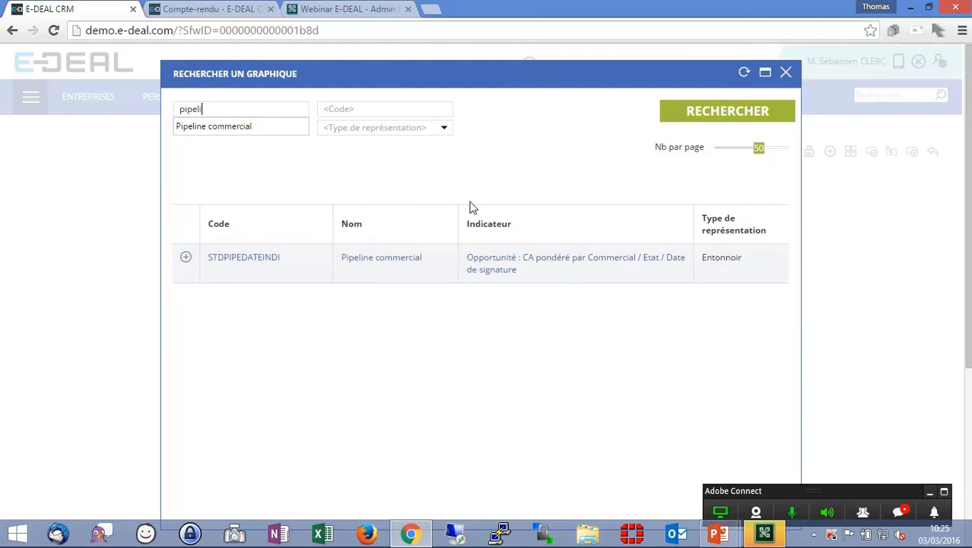
{"action": "left_click", "coordinate": [185, 261]}
{"action": "left_click", "coordinate": [545, 359]}
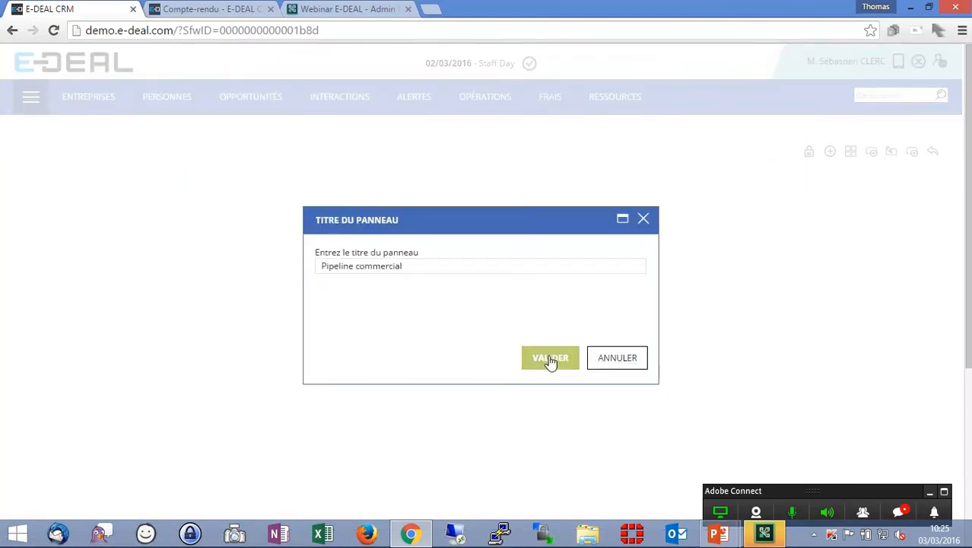
{"action": "left_click", "coordinate": [550, 358]}
- Resize the Pipeline commercial panel to make it wider
{"action": "scroll", "coordinate": [495, 323], "scroll_direction": "down", "scroll_amount": 3}
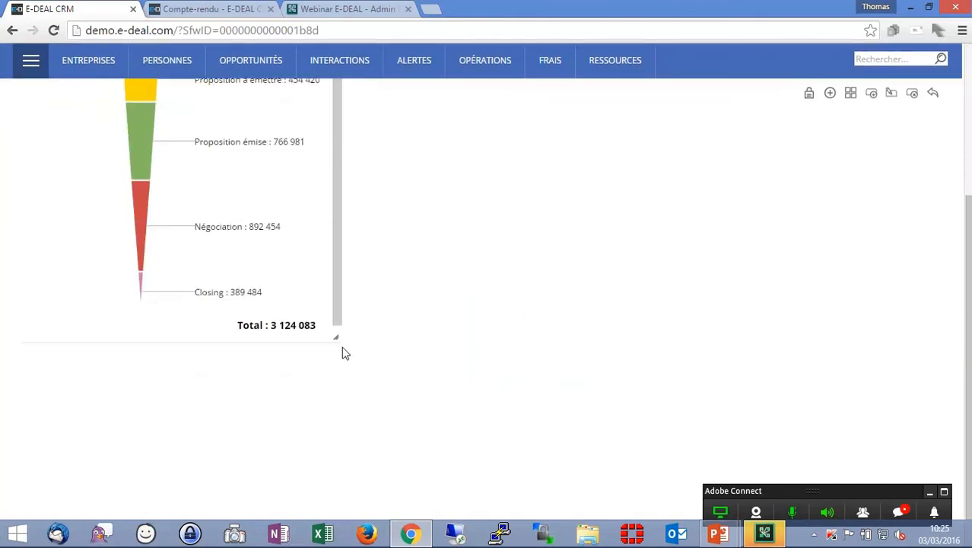
{"action": "left_click_drag", "start_coordinate": [335, 337], "coordinate": [655, 321]}
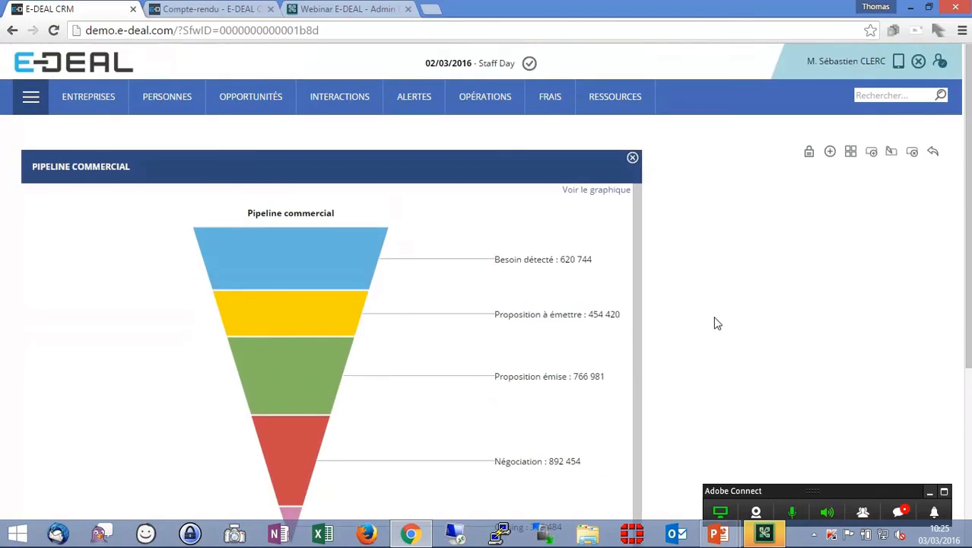
- Lock the dashboard layout, reload the home page, and unlock the layout again
{"action": "left_click", "coordinate": [809, 152]}
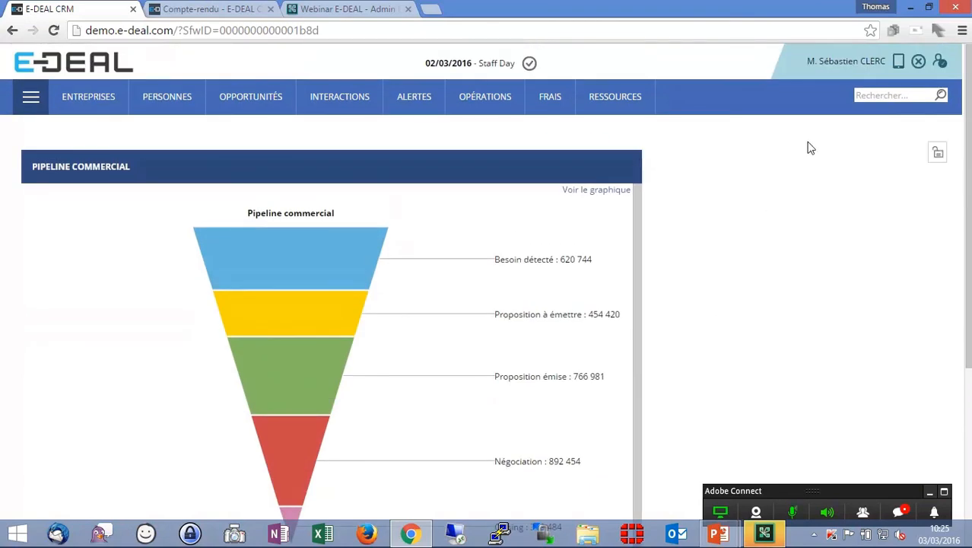
{"action": "left_click", "coordinate": [89, 61]}
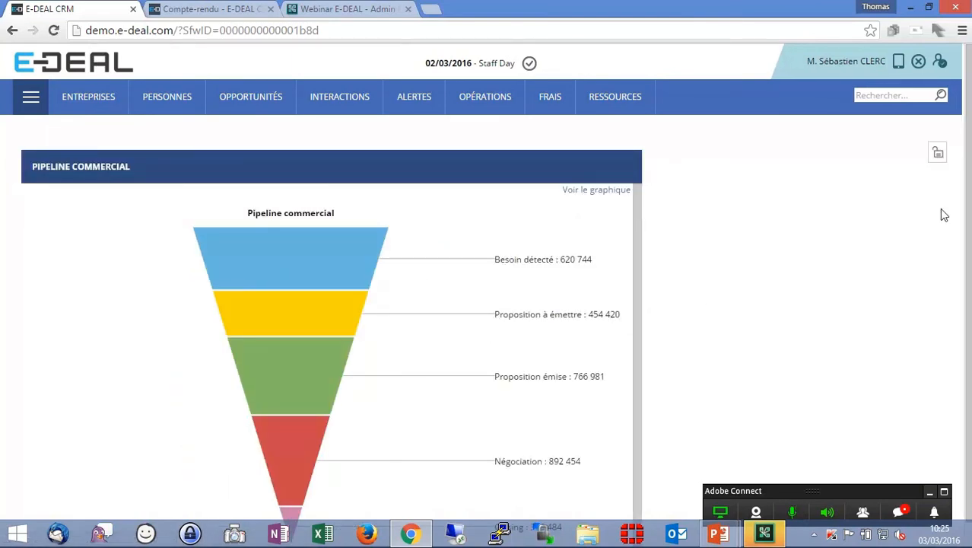
{"action": "left_click", "coordinate": [938, 155]}
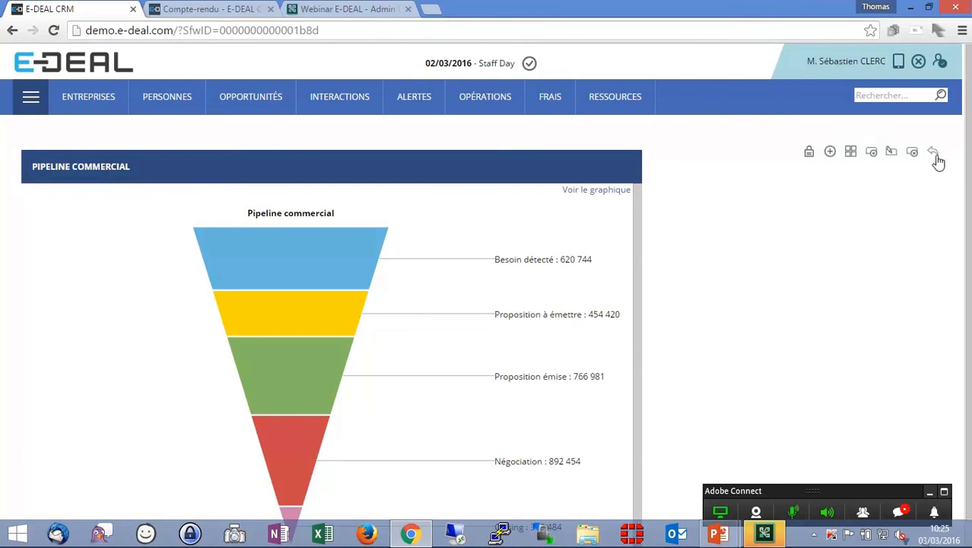
- Create a new dashboard tab named Mon équipe
{"action": "left_click", "coordinate": [872, 155]}
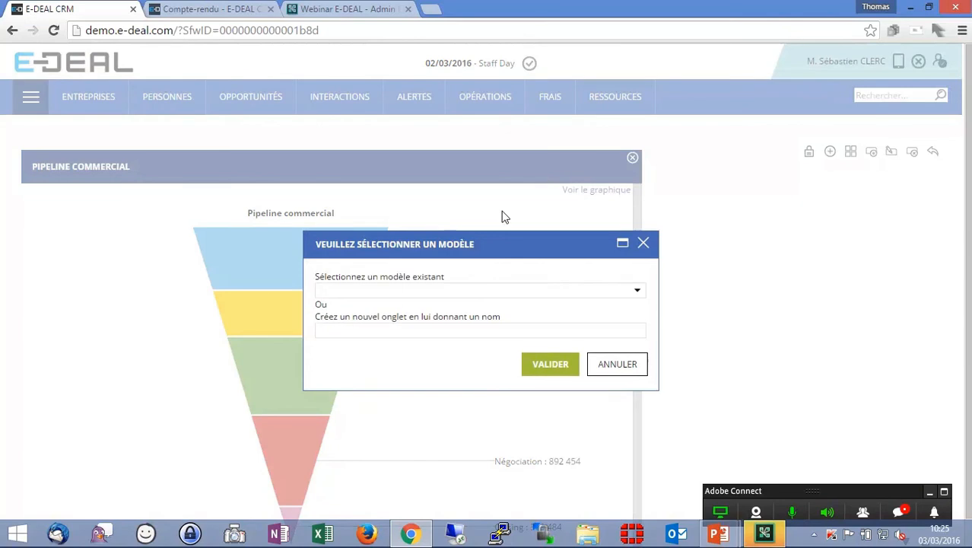
{"action": "left_click", "coordinate": [454, 331]}
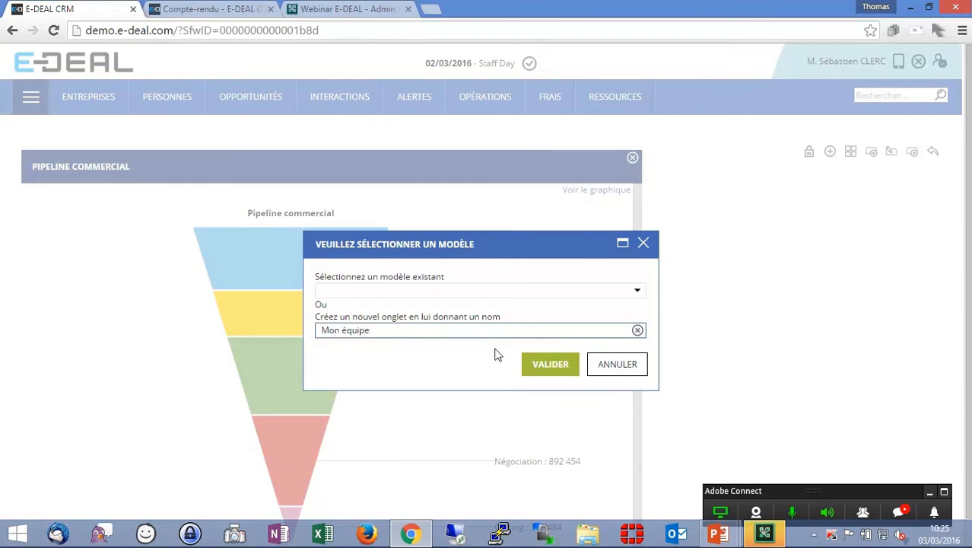
{"action": "left_click", "coordinate": [550, 365]}
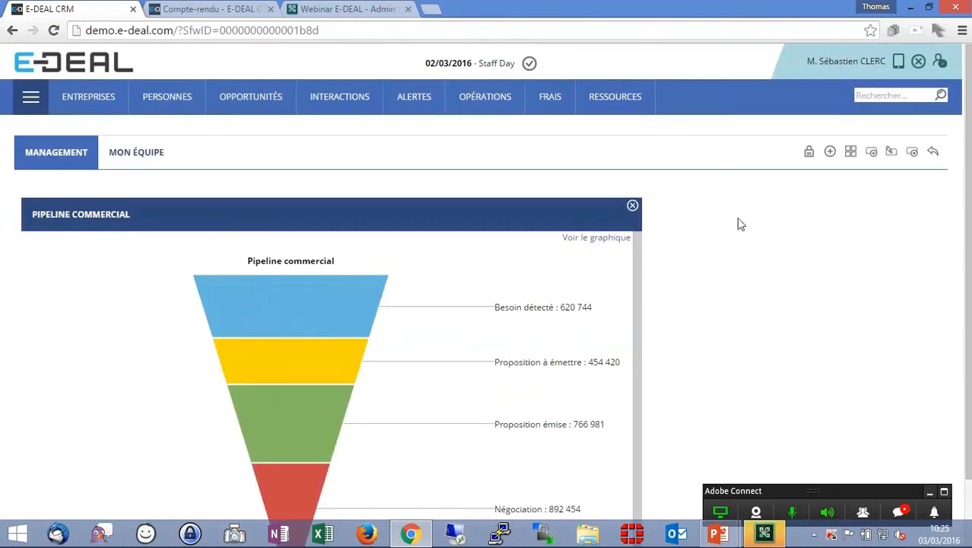
- On the Mon équipe tab, add a custom list panel based on the Opportunités de mon équipe search
{"action": "left_click", "coordinate": [145, 151]}
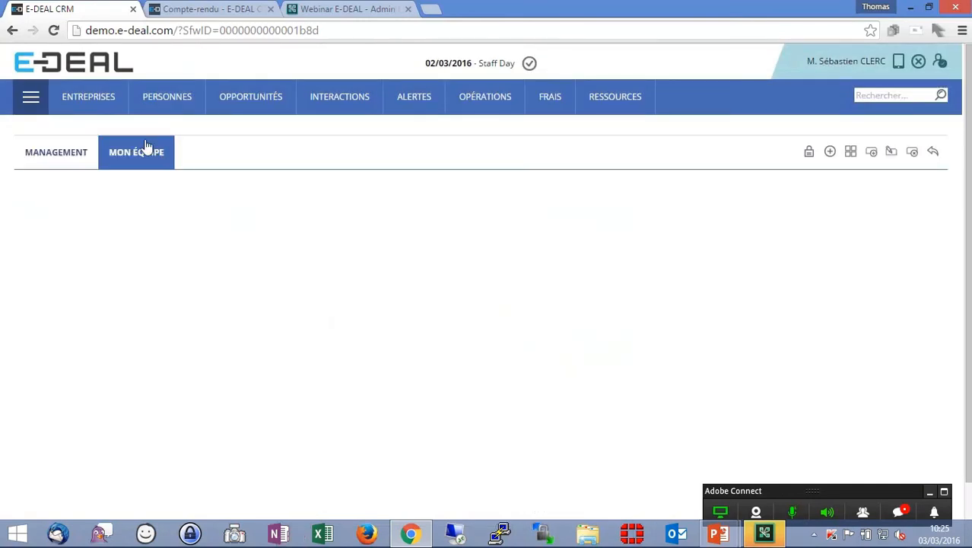
{"action": "left_click", "coordinate": [830, 153]}
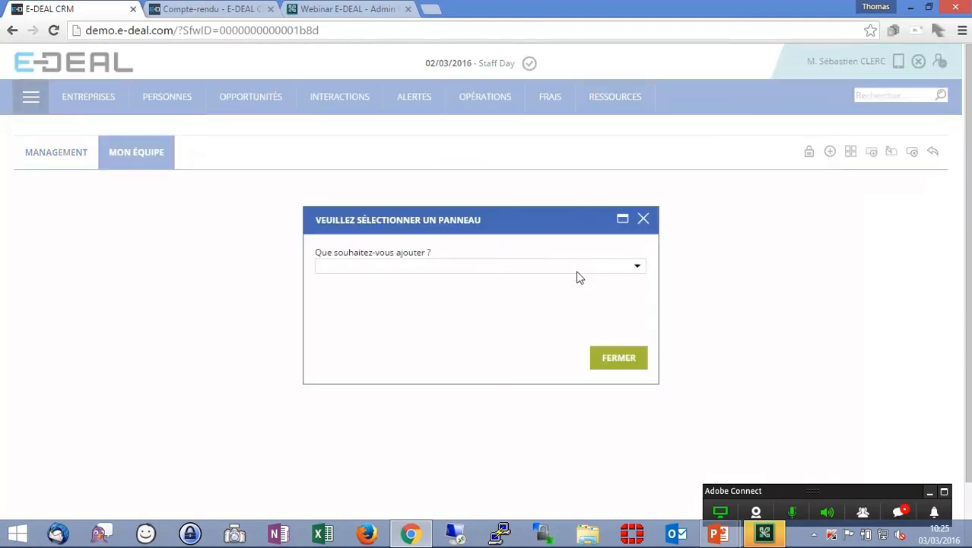
{"action": "left_click", "coordinate": [635, 271]}
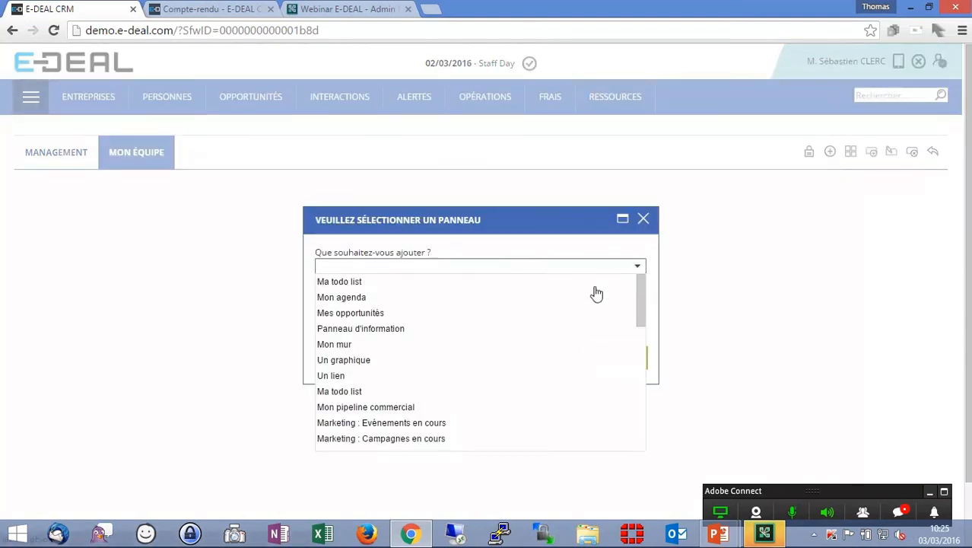
{"action": "left_click_drag", "start_coordinate": [642, 305], "coordinate": [641, 433]}
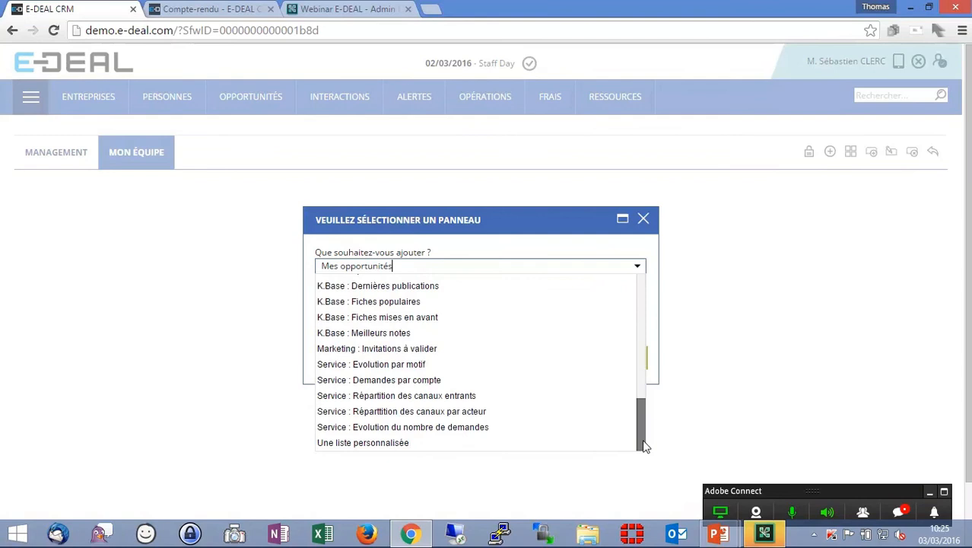
{"action": "left_click", "coordinate": [525, 442]}
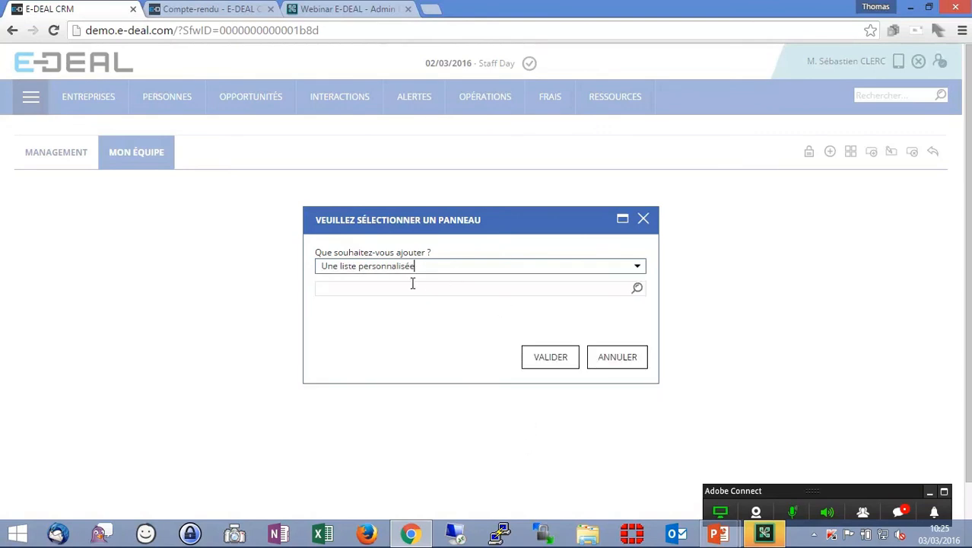
{"action": "left_click", "coordinate": [637, 290]}
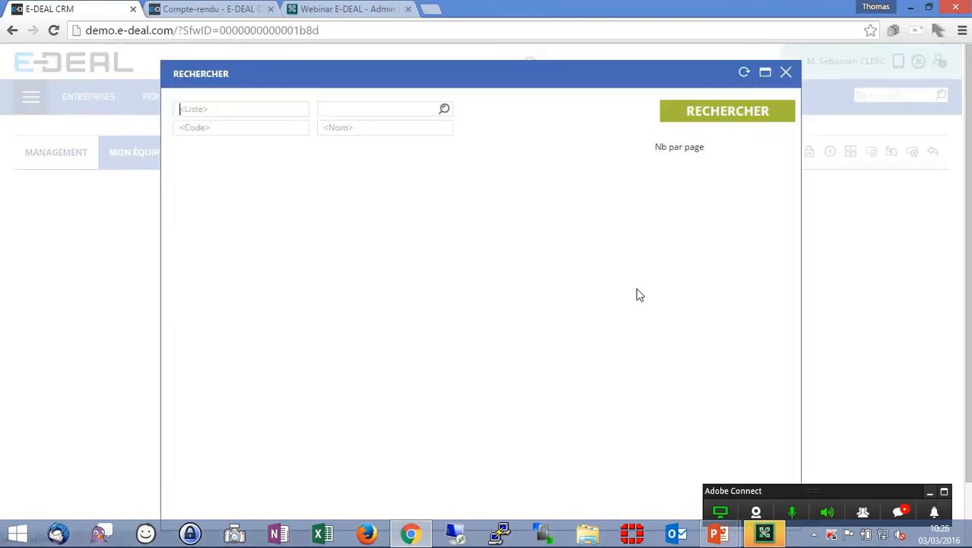
{"action": "left_click", "coordinate": [707, 127]}
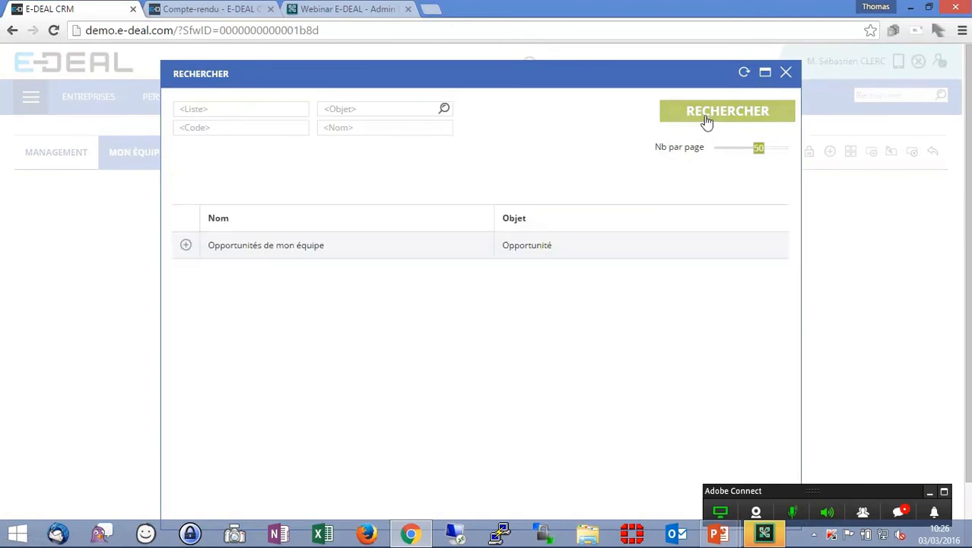
{"action": "left_click", "coordinate": [186, 248]}
{"action": "left_click", "coordinate": [375, 288]}
{"action": "left_click_drag", "start_coordinate": [374, 286], "coordinate": [304, 277]}
{"action": "key", "text": "BackSpace"}
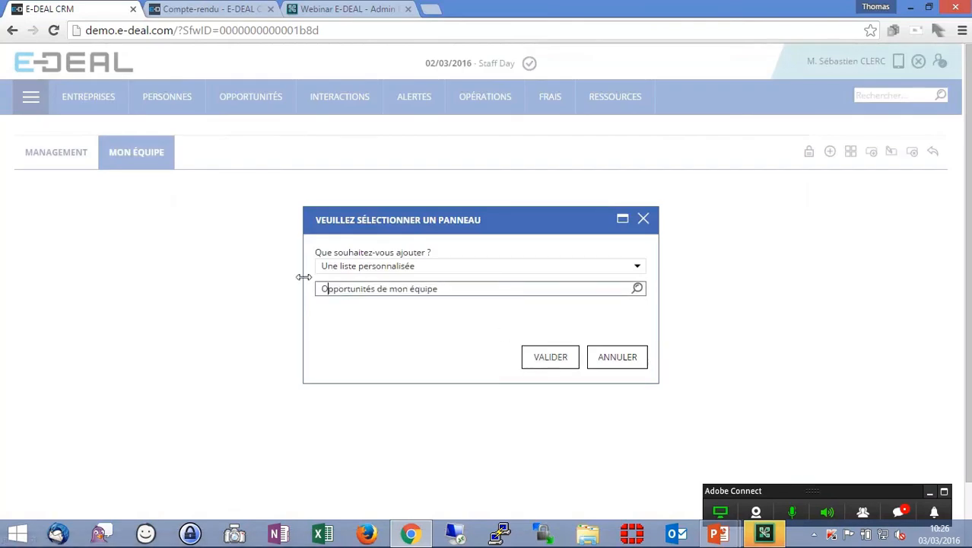
{"action": "left_click", "coordinate": [546, 361]}
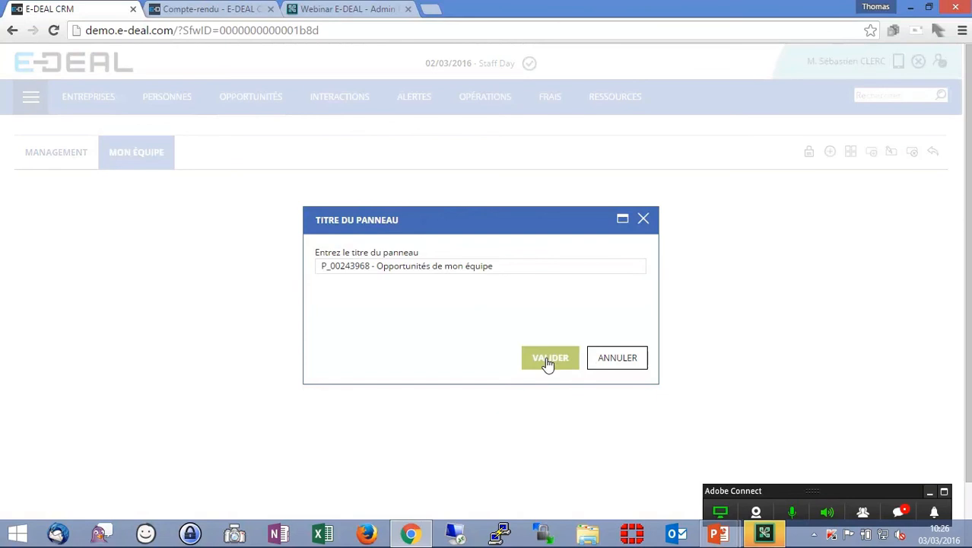
- Set the panel title to Opportunités de mon équipe by removing the code prefix
{"action": "left_click_drag", "start_coordinate": [377, 266], "coordinate": [314, 266]}
{"action": "key", "text": "BackSpace"}
{"action": "left_click", "coordinate": [541, 363]}
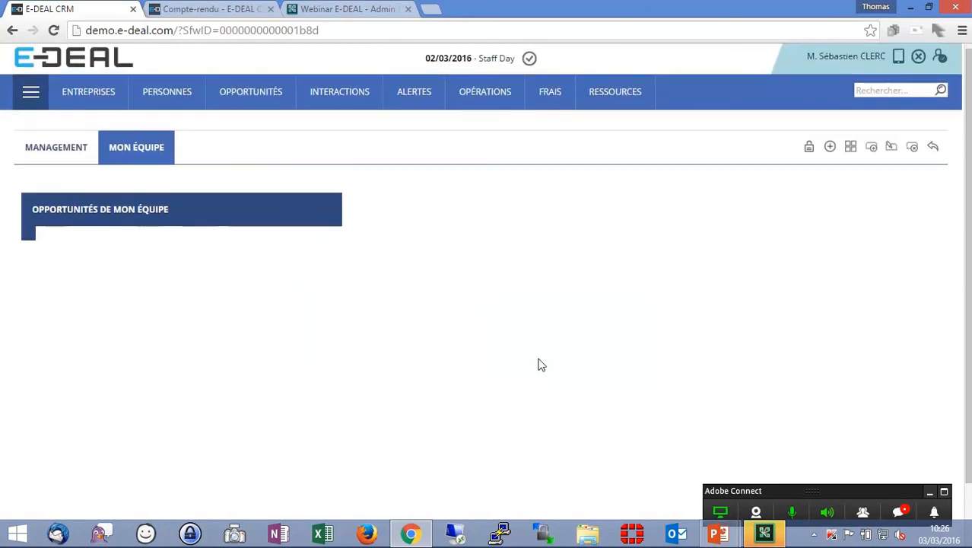
- Widen the Opportunités de mon équipe panel so all its columns fit
{"action": "scroll", "coordinate": [530, 325], "scroll_direction": "down", "scroll_amount": 1}
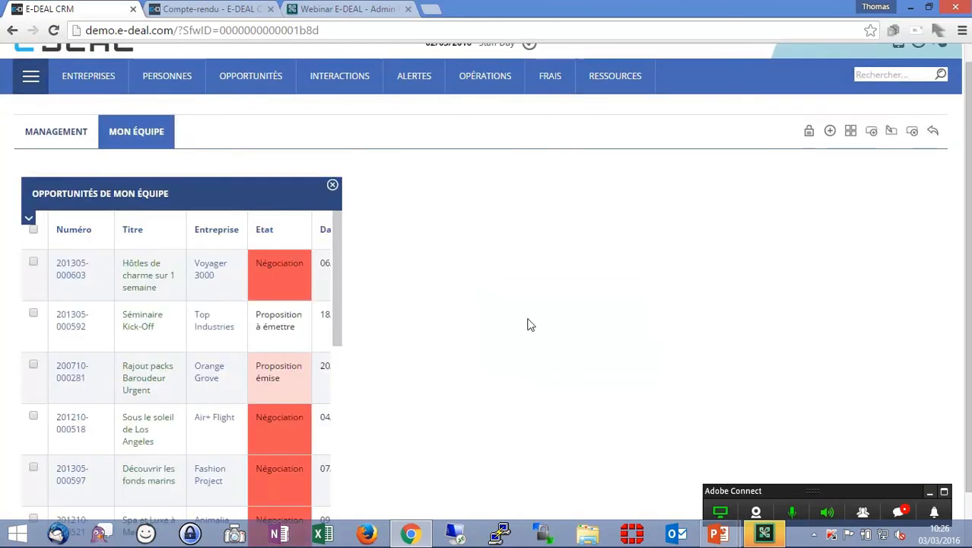
{"action": "scroll", "coordinate": [432, 389], "scroll_direction": "down", "scroll_amount": 1}
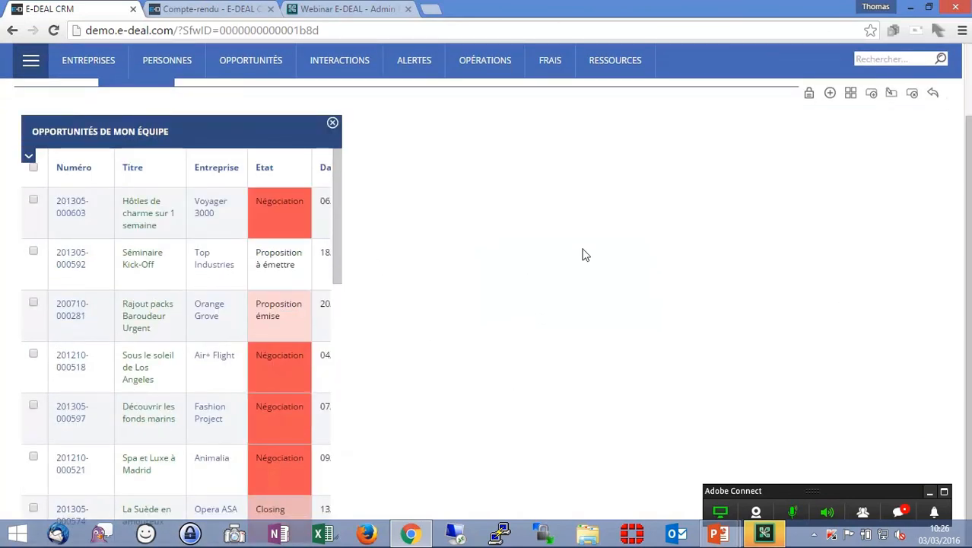
{"action": "scroll", "coordinate": [335, 294], "scroll_direction": "down", "scroll_amount": 2}
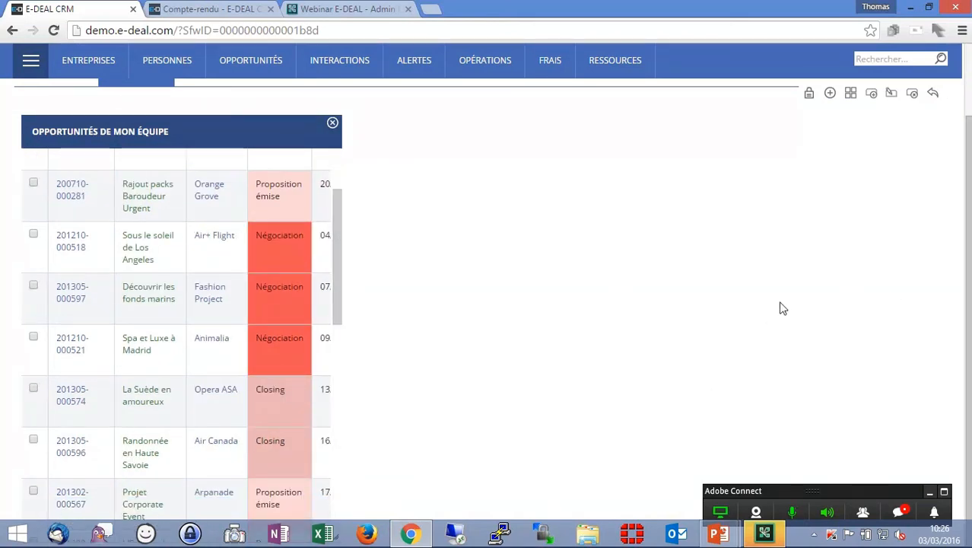
{"action": "mouse_move", "coordinate": [338, 539]}
{"action": "left_mouse_down"}
{"action": "mouse_move", "coordinate": [368, 539]}
{"action": "mouse_move", "coordinate": [326, 540]}
{"action": "left_mouse_up"}
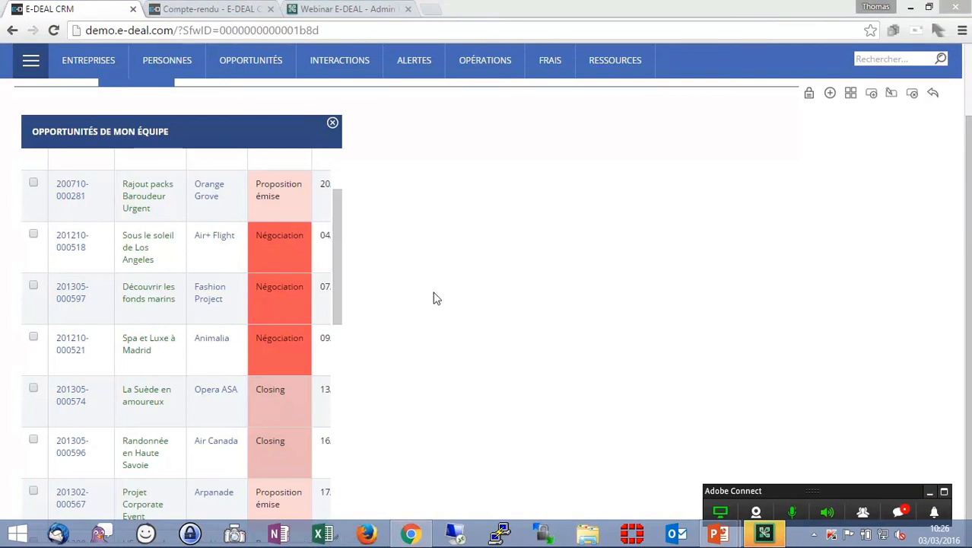
{"action": "double_click", "coordinate": [693, 5]}
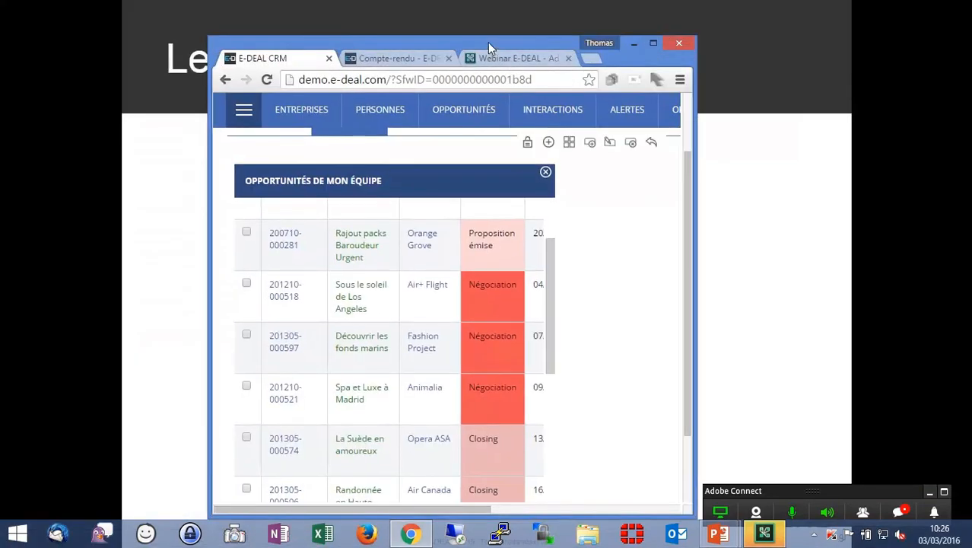
{"action": "left_click_drag", "start_coordinate": [488, 42], "coordinate": [459, 11]}
{"action": "scroll", "coordinate": [645, 311], "scroll_direction": "down", "scroll_amount": 1}
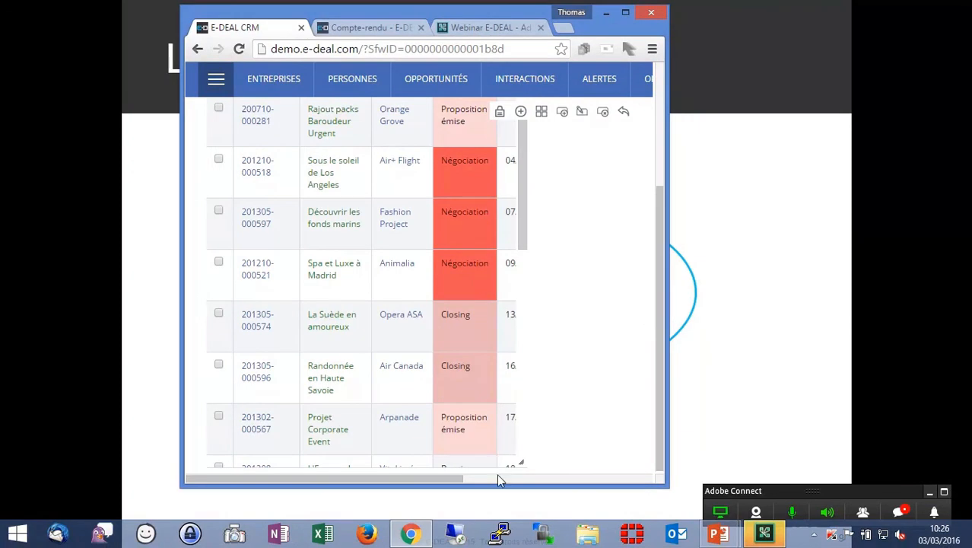
{"action": "left_click_drag", "start_coordinate": [521, 462], "coordinate": [636, 463]}
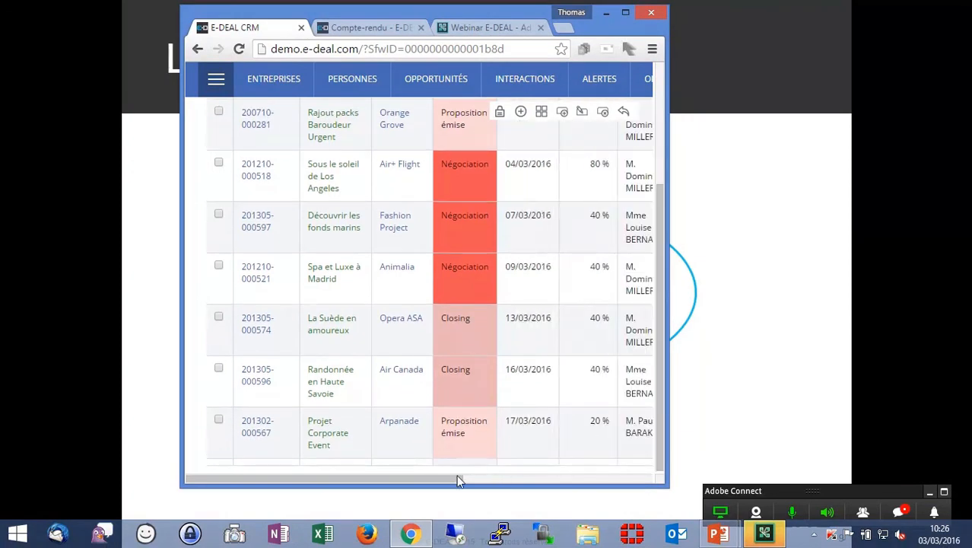
{"action": "left_click_drag", "start_coordinate": [458, 478], "coordinate": [646, 478]}
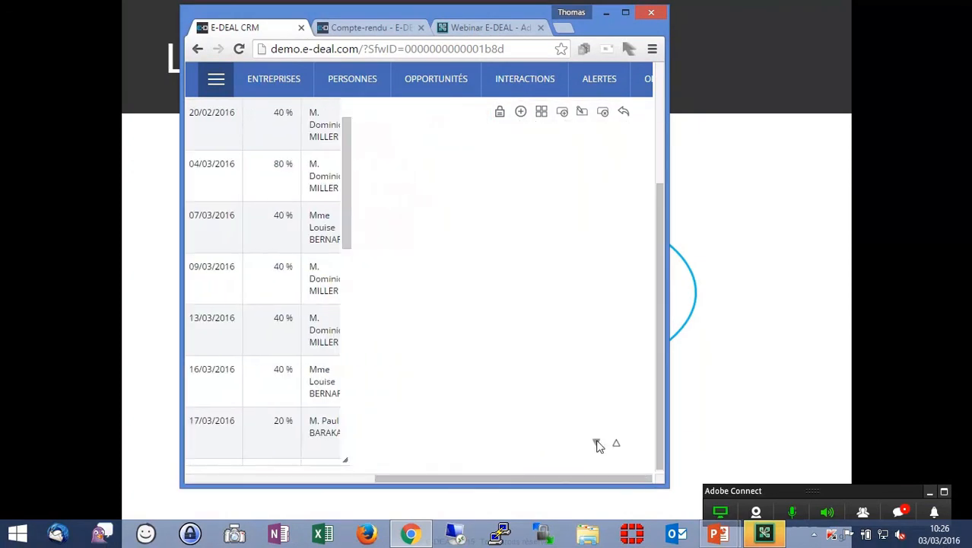
{"action": "left_click", "coordinate": [625, 12]}
{"action": "left_click_drag", "start_coordinate": [472, 442], "coordinate": [859, 445]}
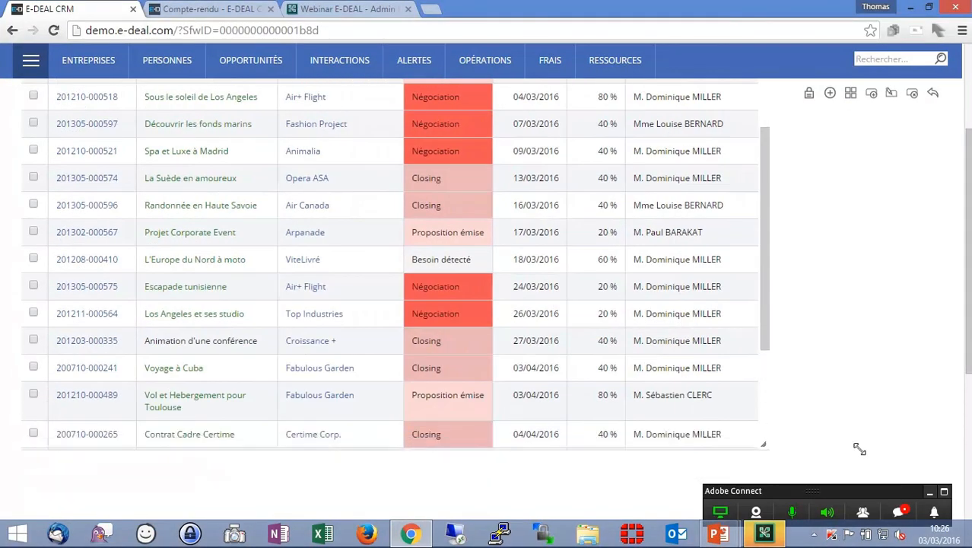
- Lock the dashboard layout
{"action": "scroll", "coordinate": [845, 411], "scroll_direction": "up", "scroll_amount": 3}
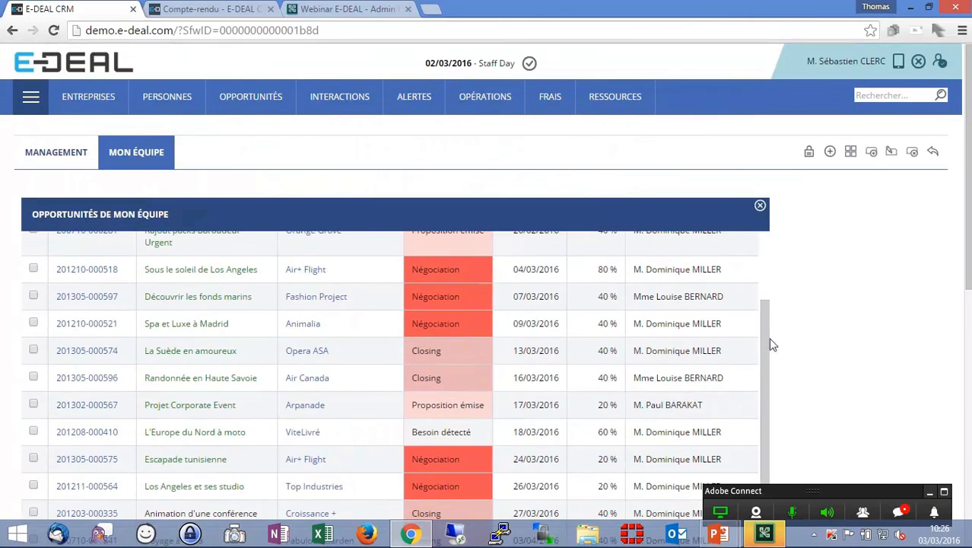
{"action": "left_click_drag", "start_coordinate": [768, 336], "coordinate": [766, 239]}
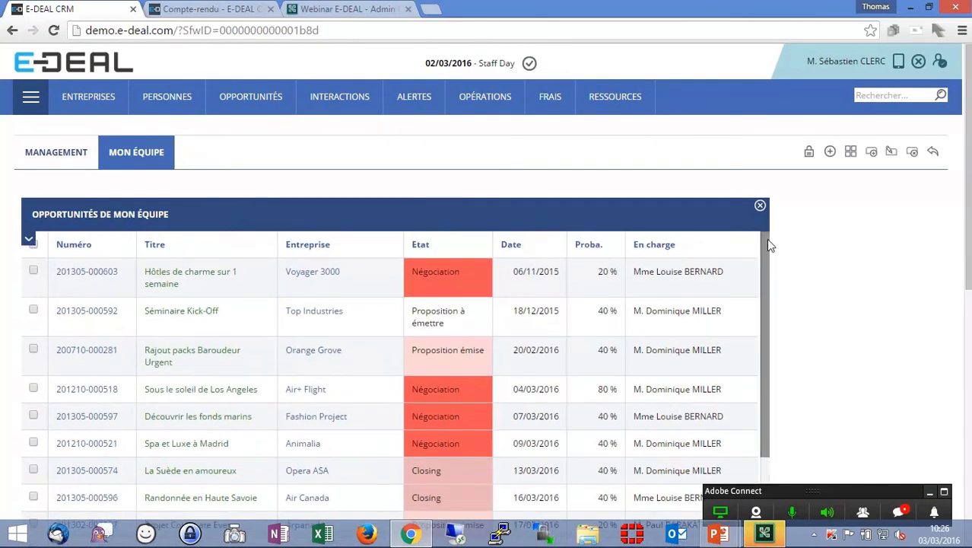
{"action": "left_click", "coordinate": [808, 152]}
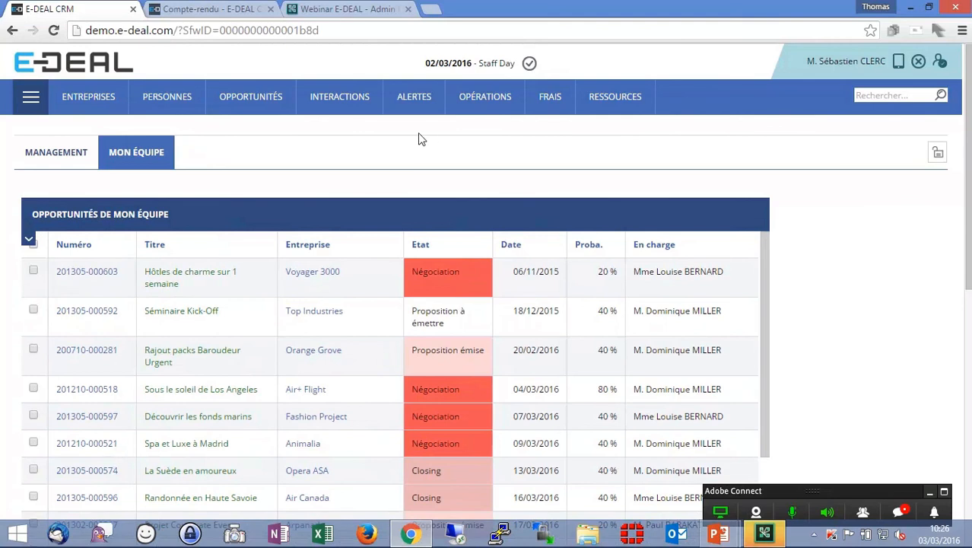
- Return to the home page's Mon équipe tab and expand the search criteria of the Opportunités de mon équipe panel
{"action": "left_click", "coordinate": [101, 65]}
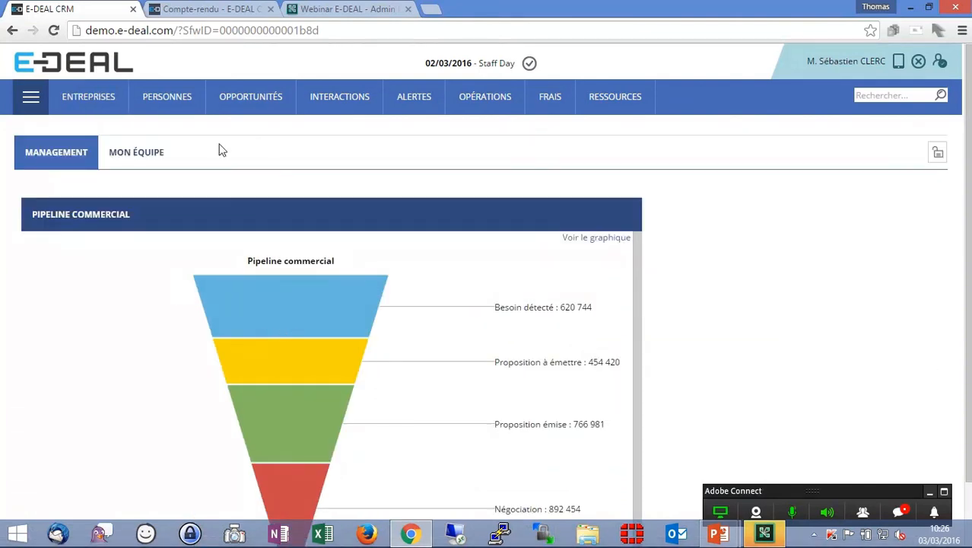
{"action": "left_click", "coordinate": [111, 152]}
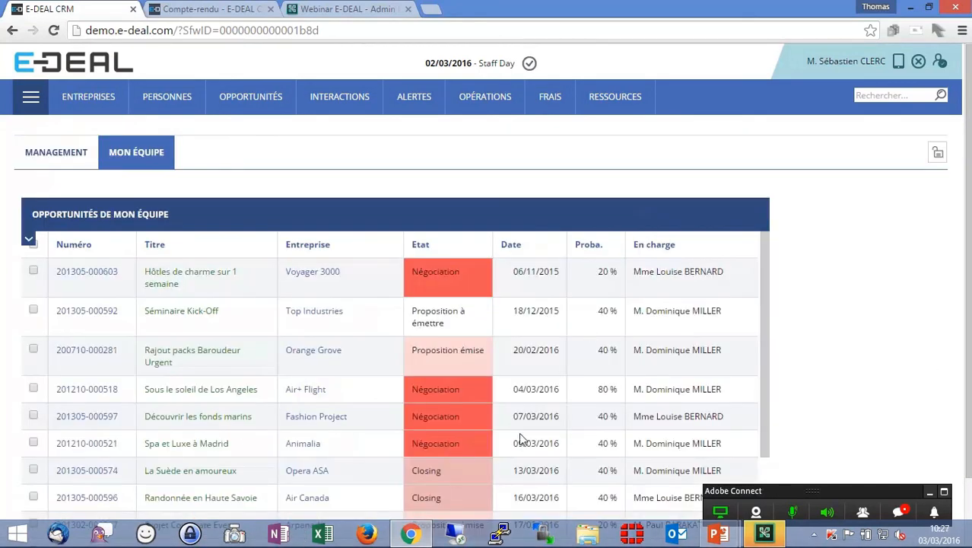
{"action": "left_click", "coordinate": [28, 243]}
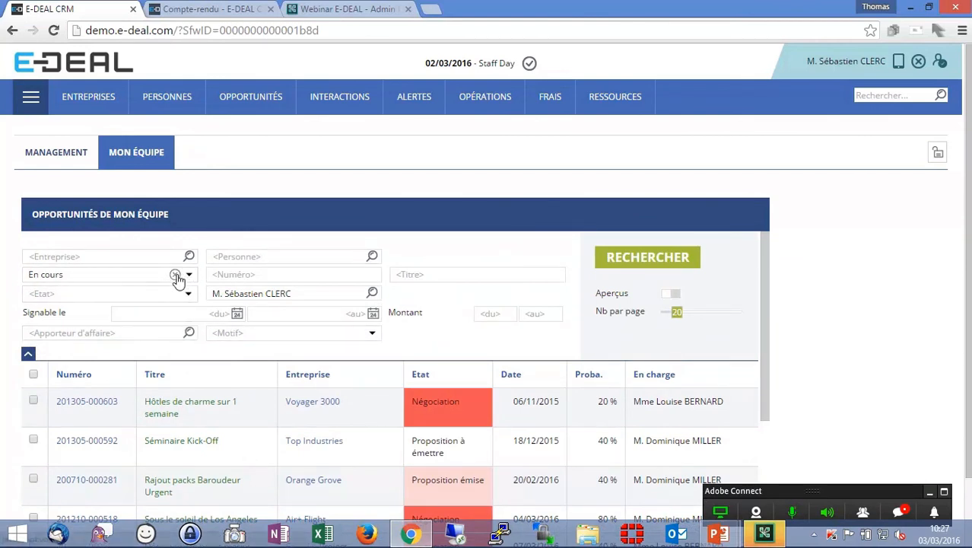
- Filter the panel's opportunities to those signable from 01/03/2016 and run the search
{"action": "left_click", "coordinate": [192, 314]}
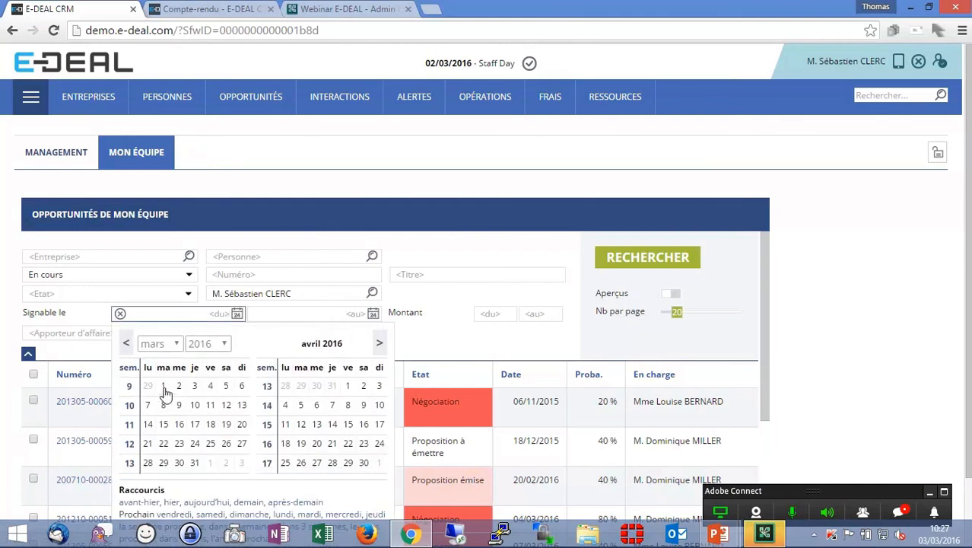
{"action": "left_click", "coordinate": [163, 387]}
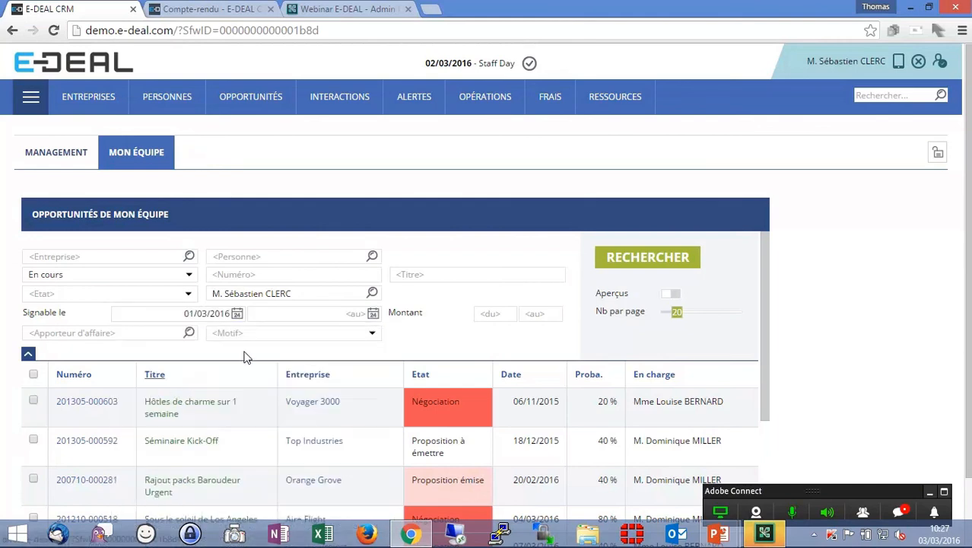
{"action": "left_click", "coordinate": [668, 265]}
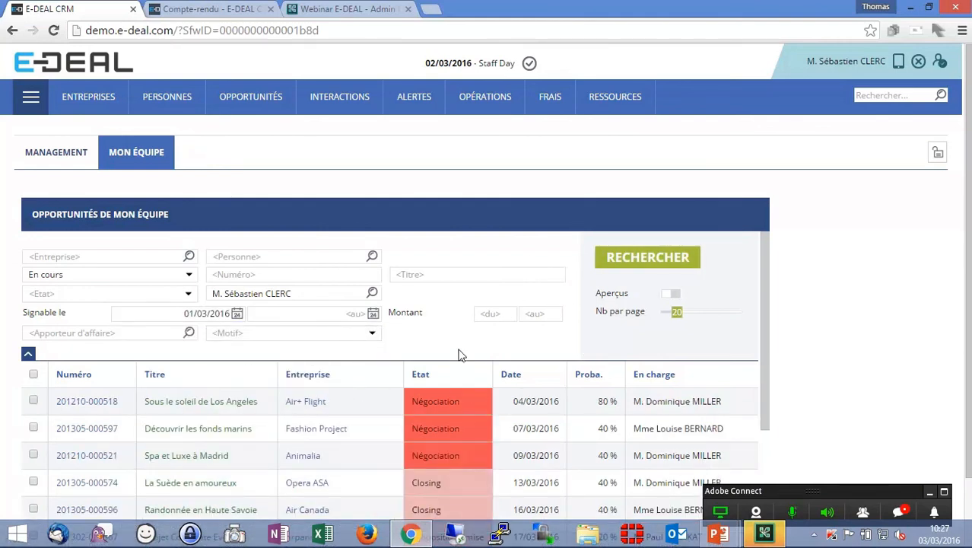
{"action": "scroll", "coordinate": [459, 349], "scroll_direction": "down", "scroll_amount": 2}
{"action": "scroll", "coordinate": [491, 414], "scroll_direction": "up", "scroll_amount": 2}
- Log out and sign back in to the front office as the demo user
{"action": "left_click", "coordinate": [918, 60]}
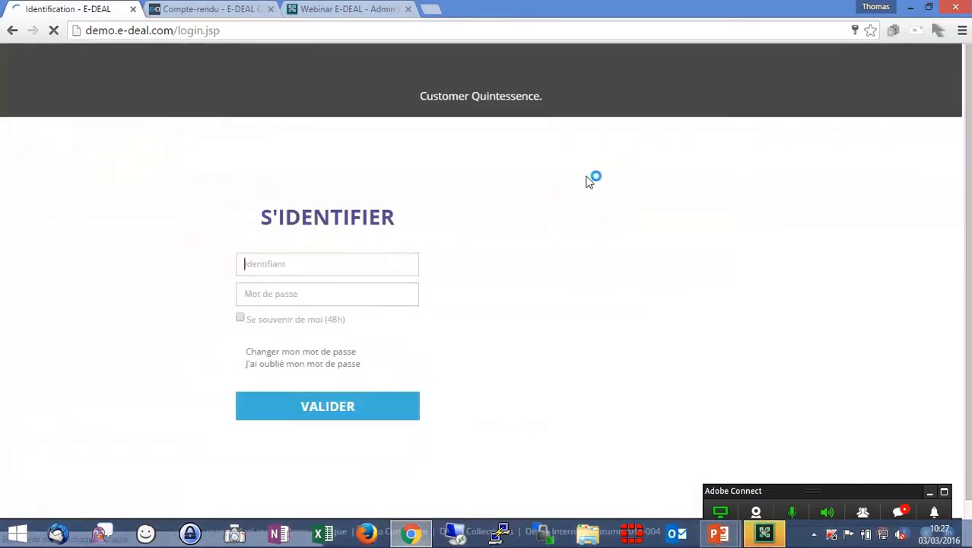
{"action": "key", "text": "Return"}
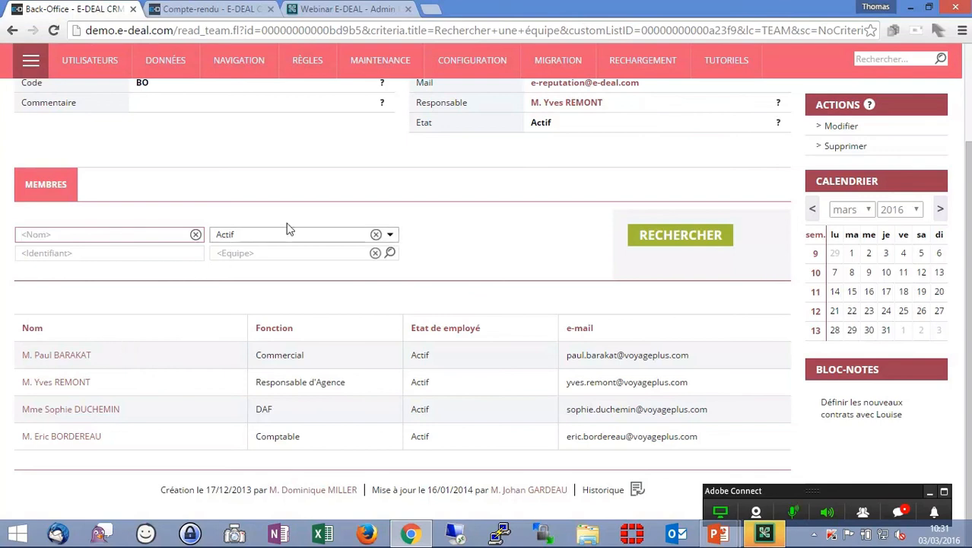
{"action": "scroll", "coordinate": [289, 223], "scroll_direction": "up", "scroll_amount": 2}
{"action": "left_click", "coordinate": [920, 61]}
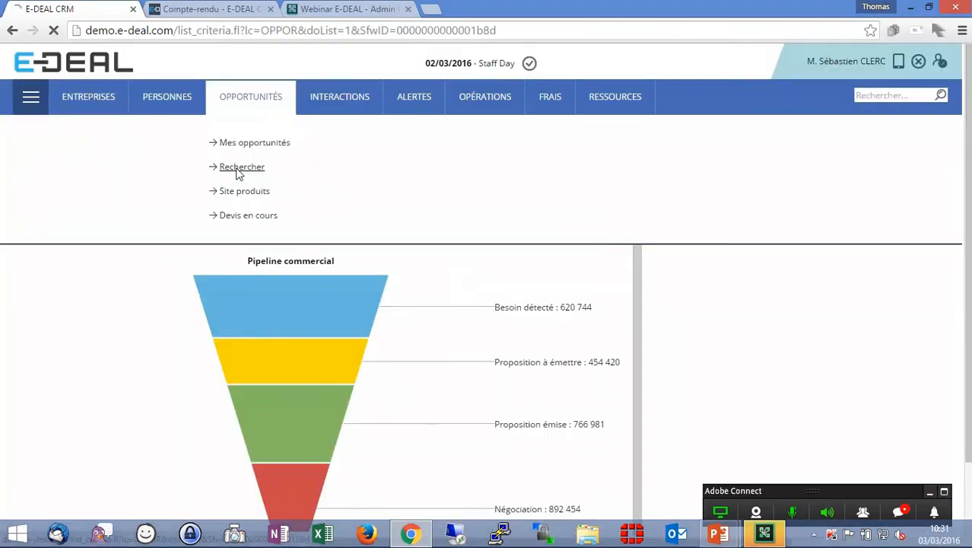
{"action": "left_click", "coordinate": [236, 174]}
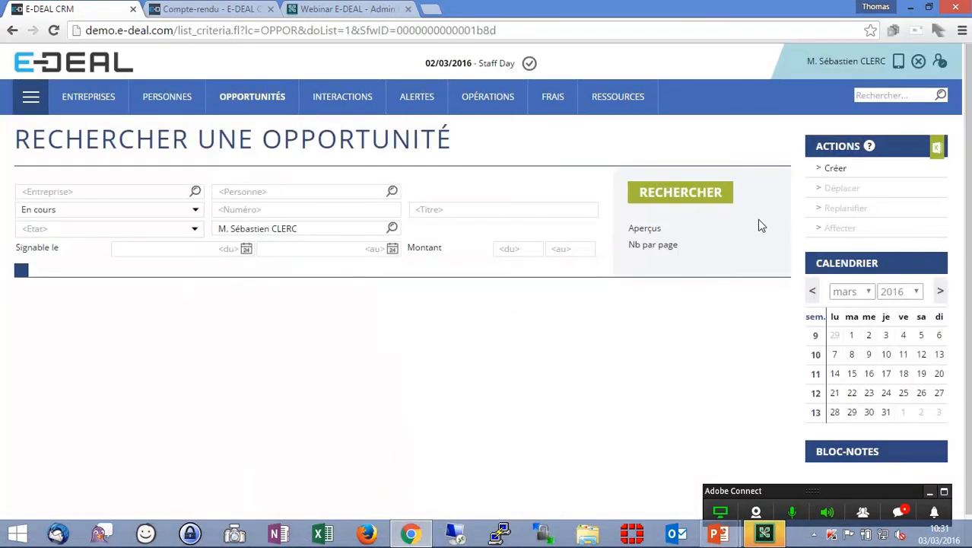
- Load the saved Opportunités de mon équipe search on the opportunity search page and run it
{"action": "left_click", "coordinate": [768, 195]}
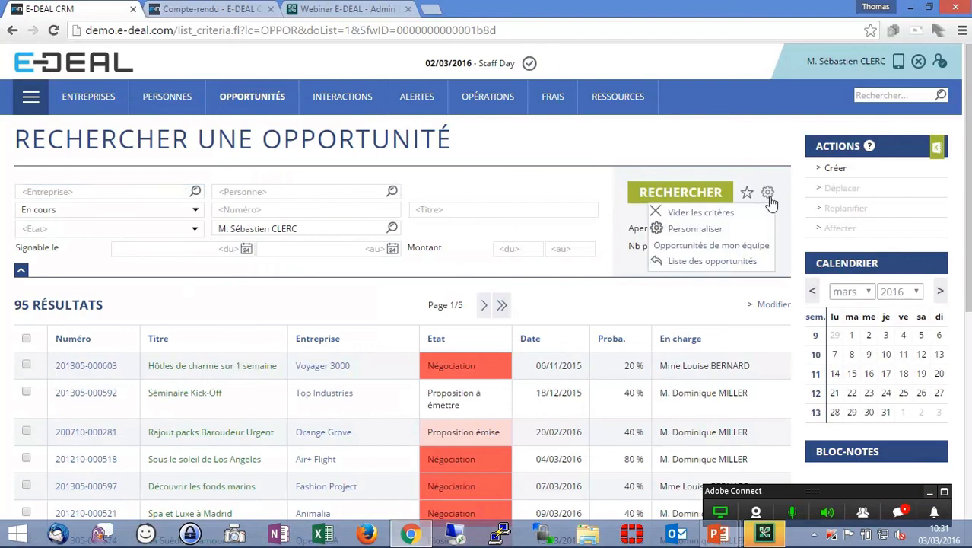
{"action": "left_click", "coordinate": [744, 245]}
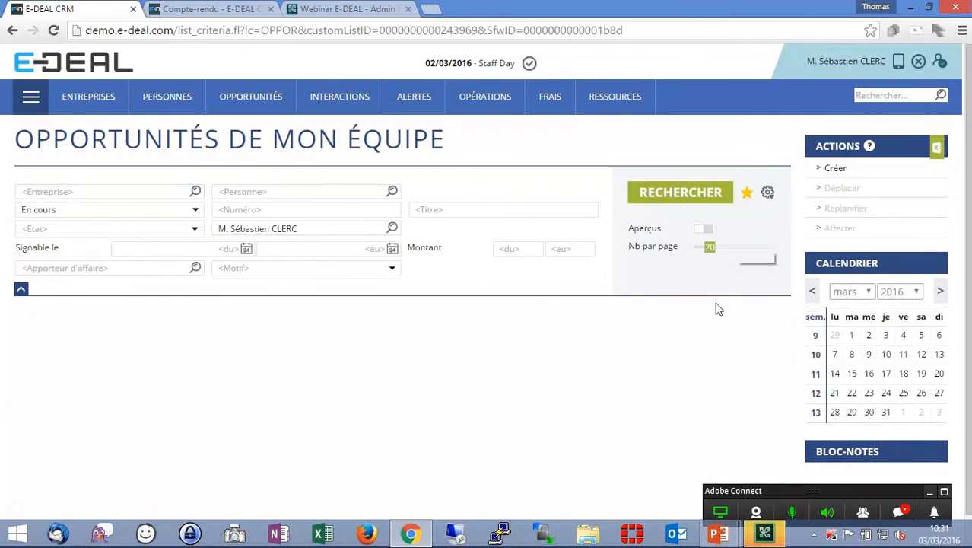
{"action": "left_click", "coordinate": [697, 204]}
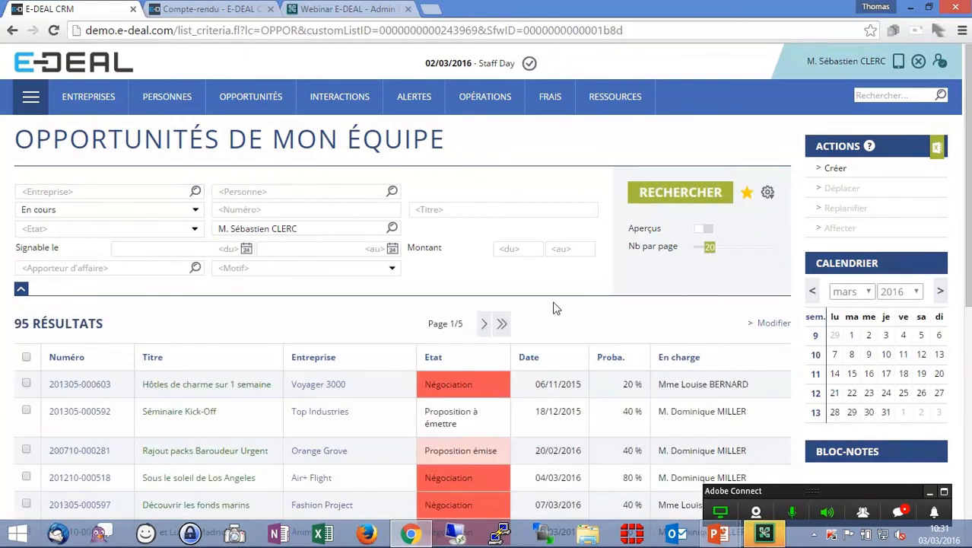
{"action": "scroll", "coordinate": [553, 306], "scroll_direction": "down", "scroll_amount": 4}
{"action": "scroll", "coordinate": [821, 221], "scroll_direction": "up", "scroll_amount": 3}
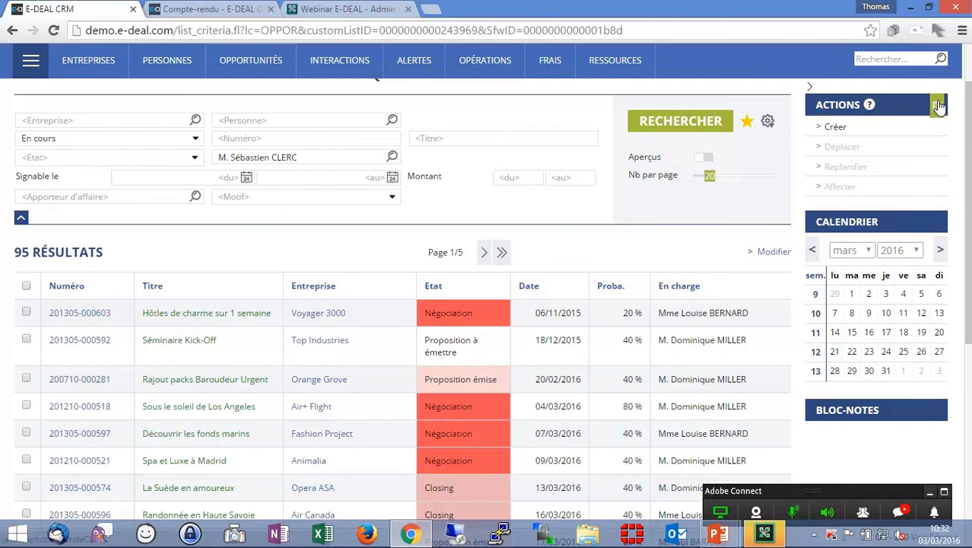
{"action": "scroll", "coordinate": [939, 106], "scroll_direction": "up", "scroll_amount": 1}
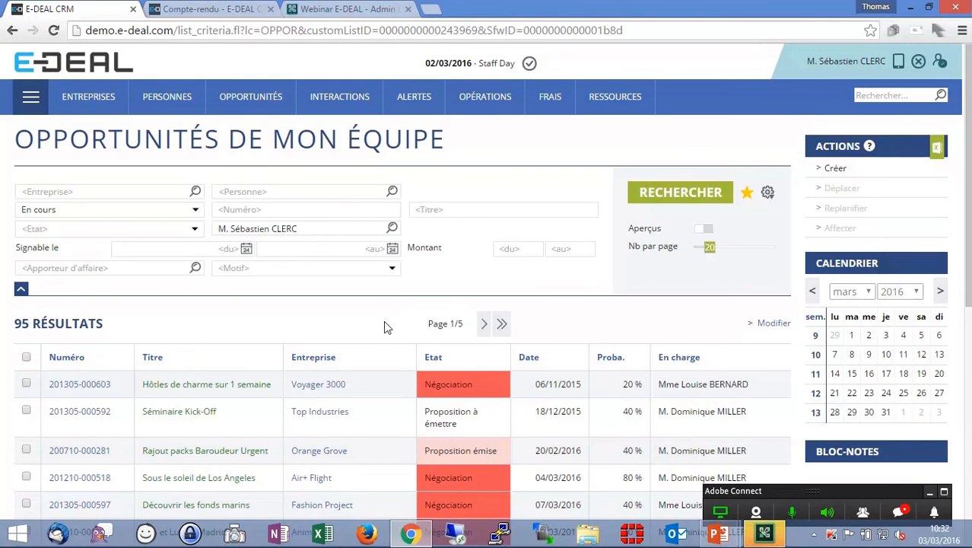
- In the back office, search the lists by code opp and open the OPPOR opportunity list
{"action": "key", "text": "alt+Tab"}
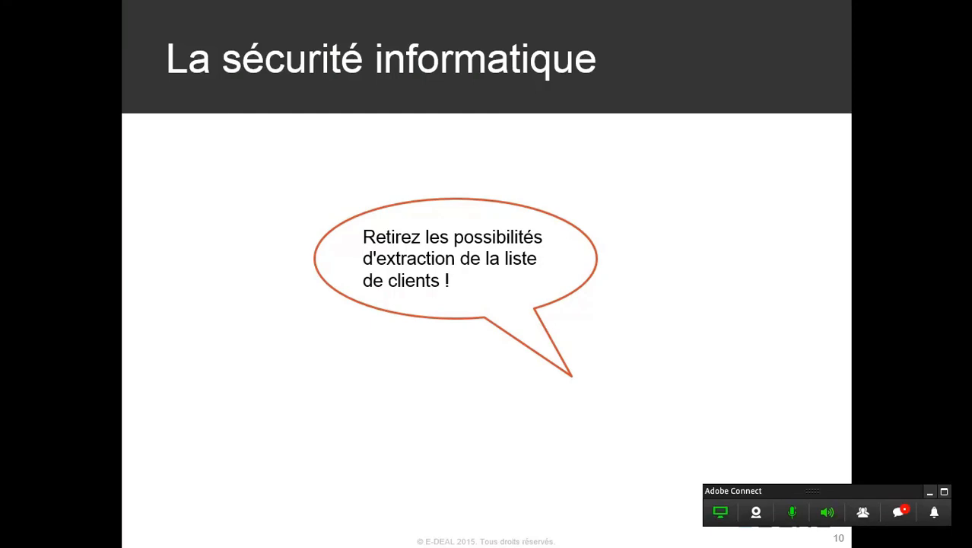
{"action": "key", "text": "alt+Tab"}
{"action": "scroll", "coordinate": [282, 271], "scroll_direction": "down", "scroll_amount": 5}
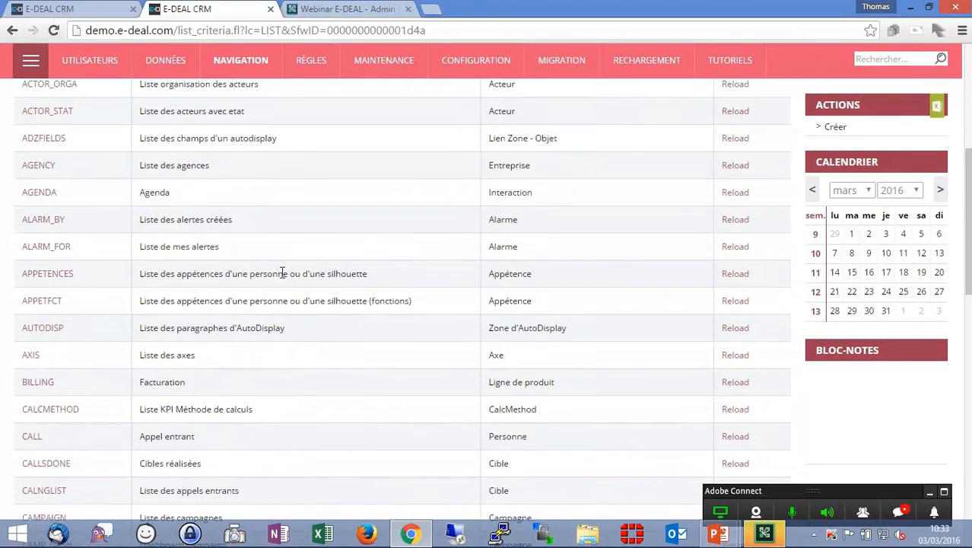
{"action": "scroll", "coordinate": [202, 230], "scroll_direction": "up", "scroll_amount": 4}
{"action": "left_click", "coordinate": [110, 121]}
{"action": "type", "text": "opp"}
{"action": "scroll", "coordinate": [121, 152], "scroll_direction": "up", "scroll_amount": 1}
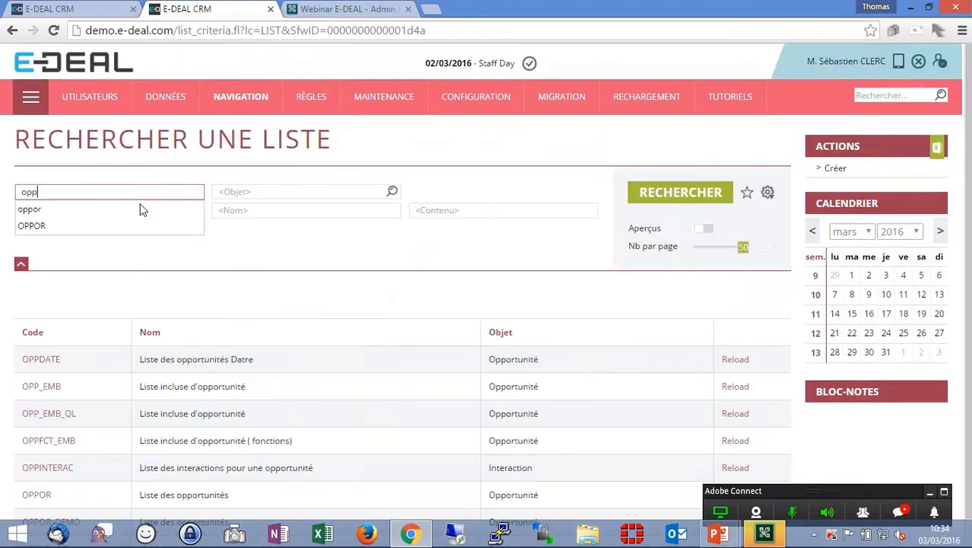
{"action": "scroll", "coordinate": [148, 305], "scroll_direction": "down", "scroll_amount": 1}
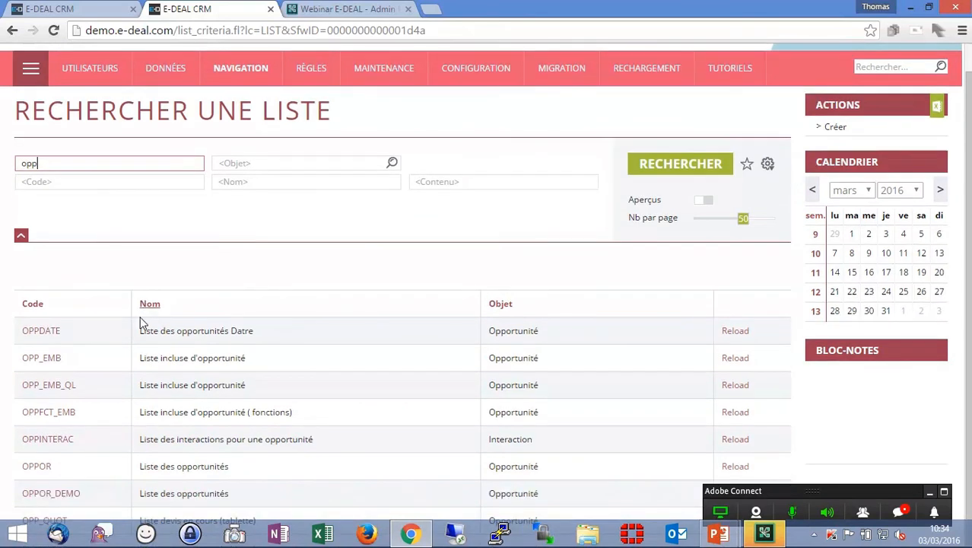
{"action": "left_click", "coordinate": [44, 467]}
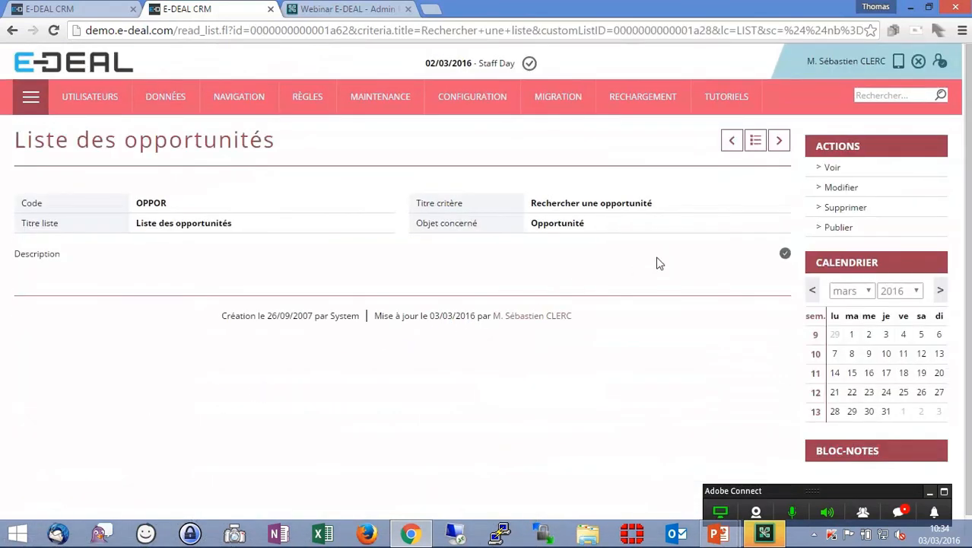
- Edit the OPPOR list, add excelExport="false" to its actions element, and save it
{"action": "left_click", "coordinate": [835, 187]}
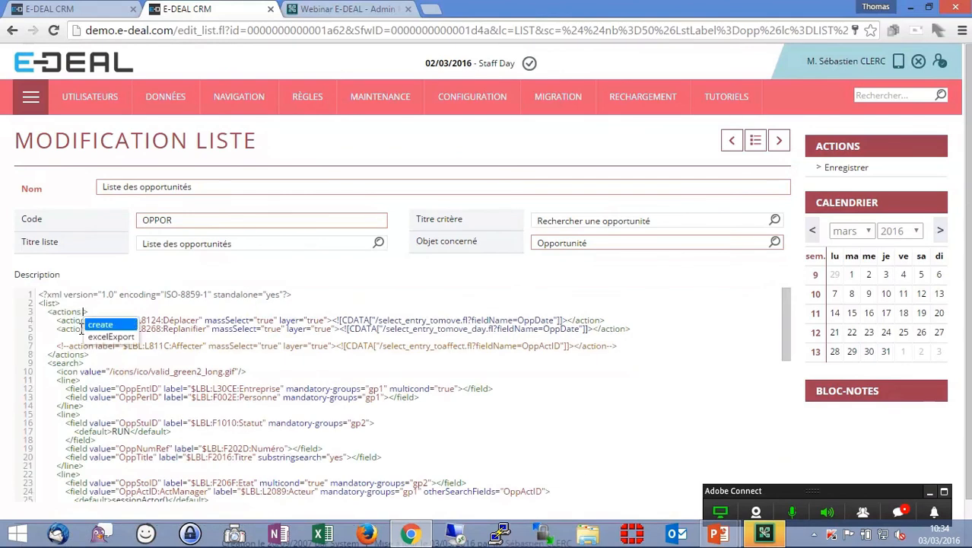
{"action": "left_click", "coordinate": [118, 339]}
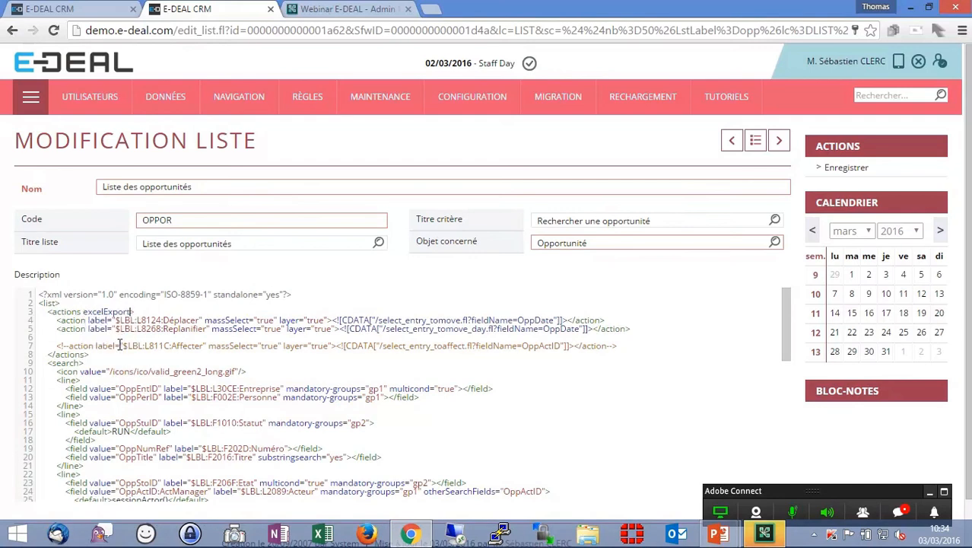
{"action": "type", "text": "=\""}
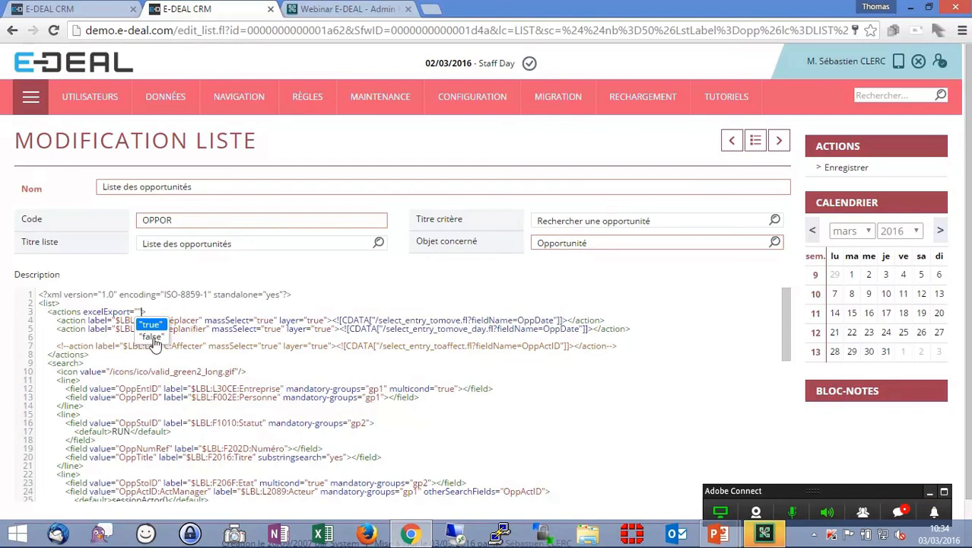
{"action": "left_click", "coordinate": [153, 338]}
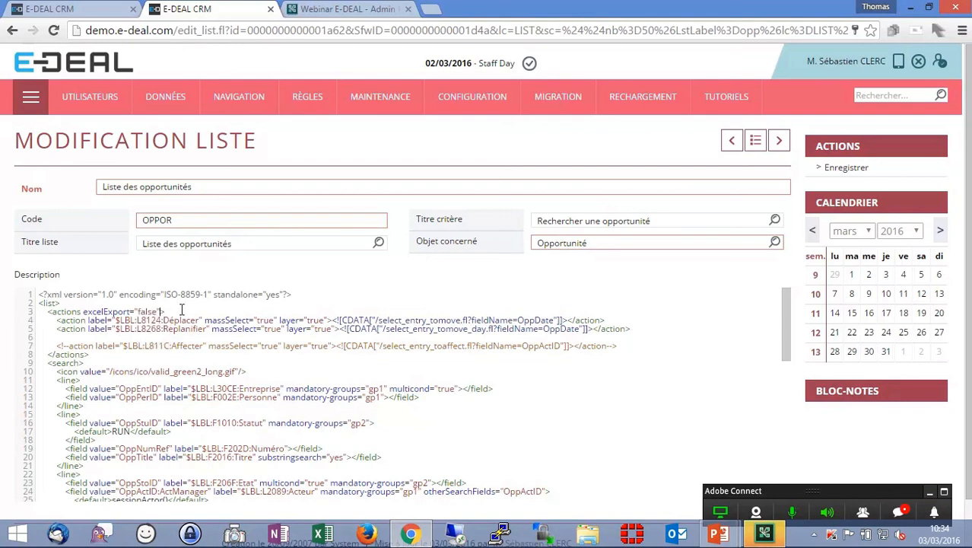
{"action": "left_click", "coordinate": [839, 169]}
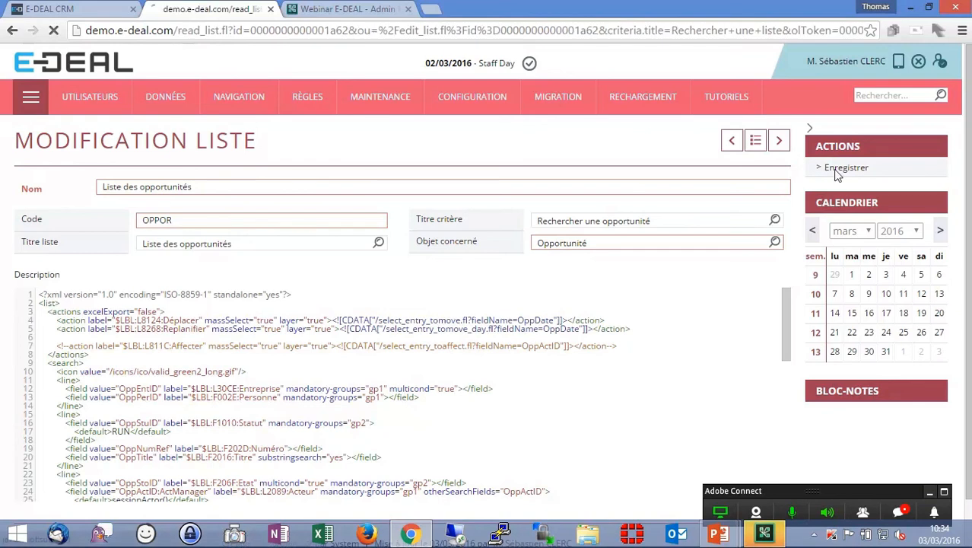
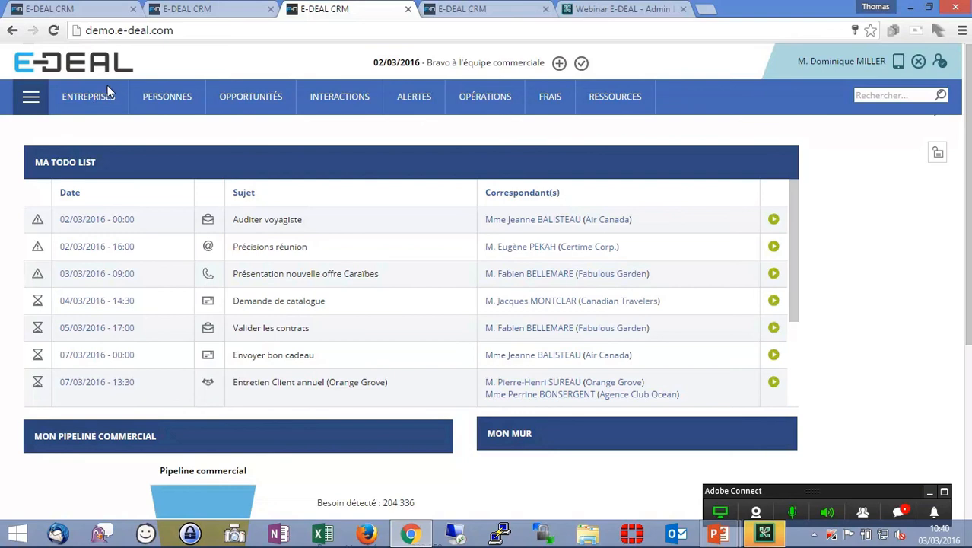
- Open the company search and search by company name for banque
{"action": "left_click", "coordinate": [101, 99]}
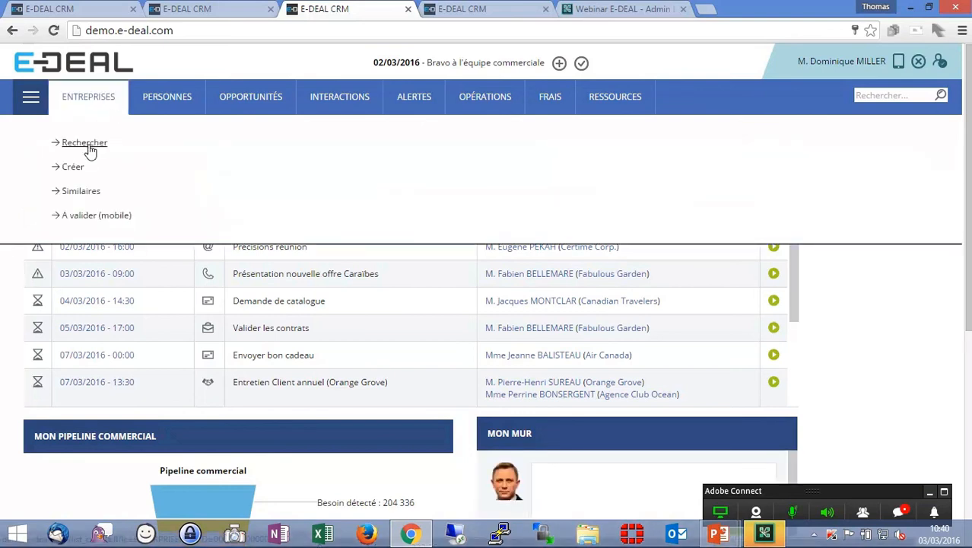
{"action": "left_click", "coordinate": [88, 146]}
{"action": "left_click", "coordinate": [101, 191]}
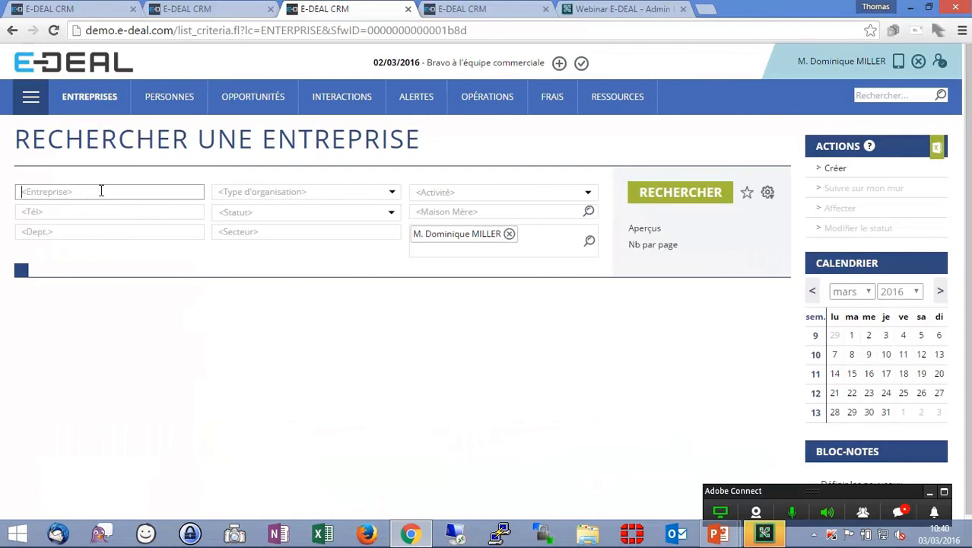
{"action": "type", "text": "banque"}
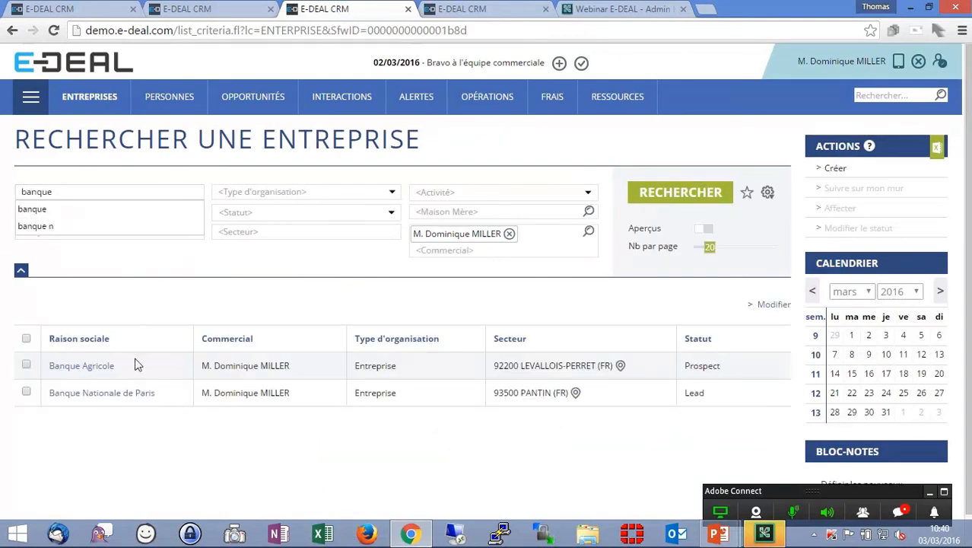
- Clear the company search criteria
{"action": "left_click", "coordinate": [196, 191]}
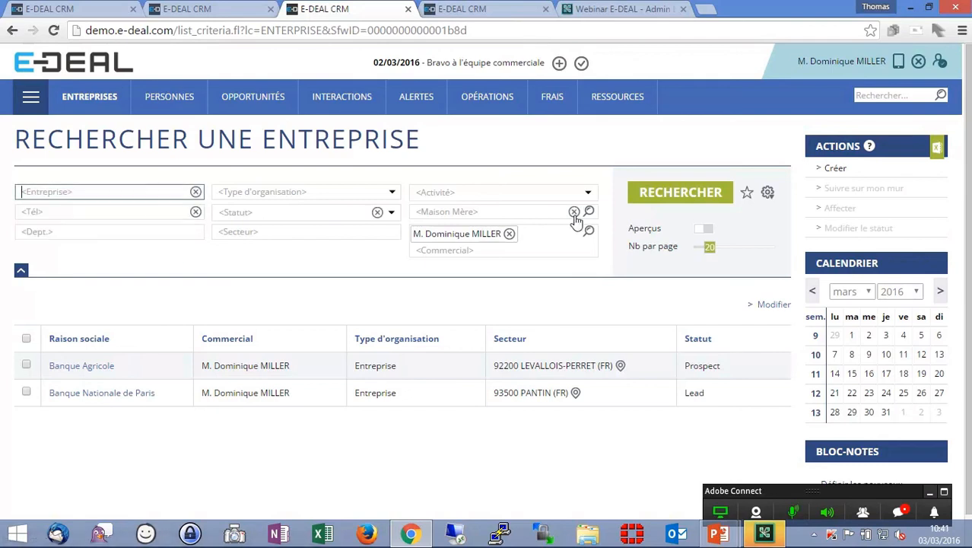
{"action": "left_click", "coordinate": [768, 194]}
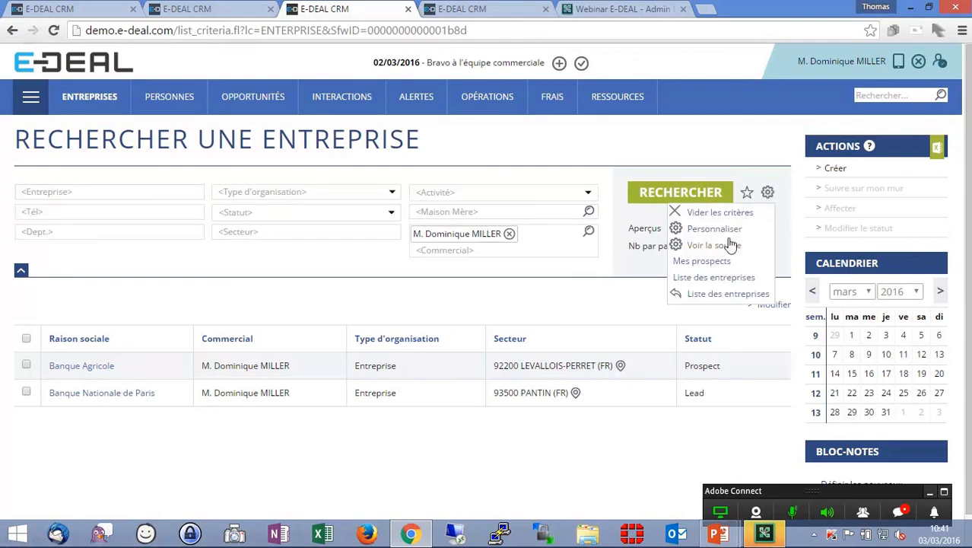
{"action": "left_click", "coordinate": [734, 213]}
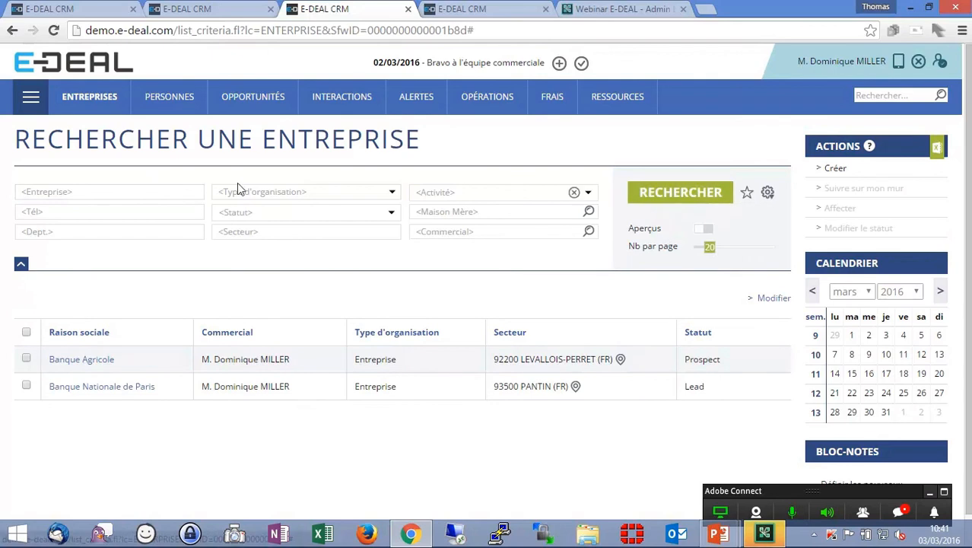
- Search companies by name for bnp
{"action": "left_click", "coordinate": [106, 195]}
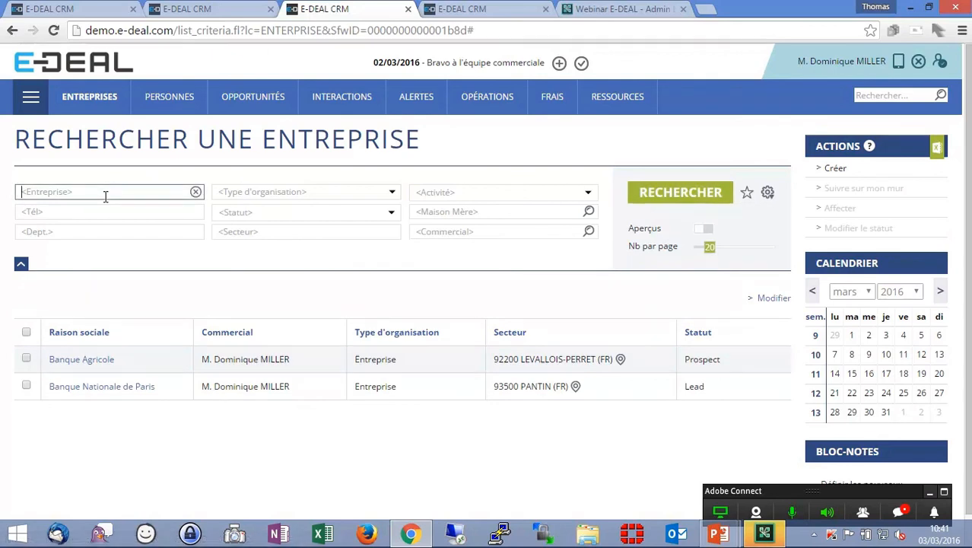
{"action": "type", "text": "bnp"}
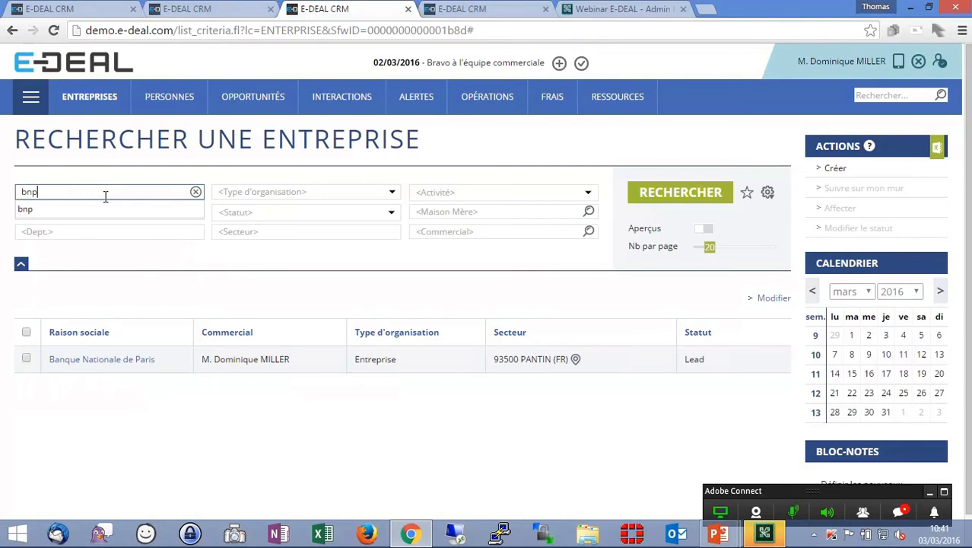
{"action": "left_click", "coordinate": [80, 169]}
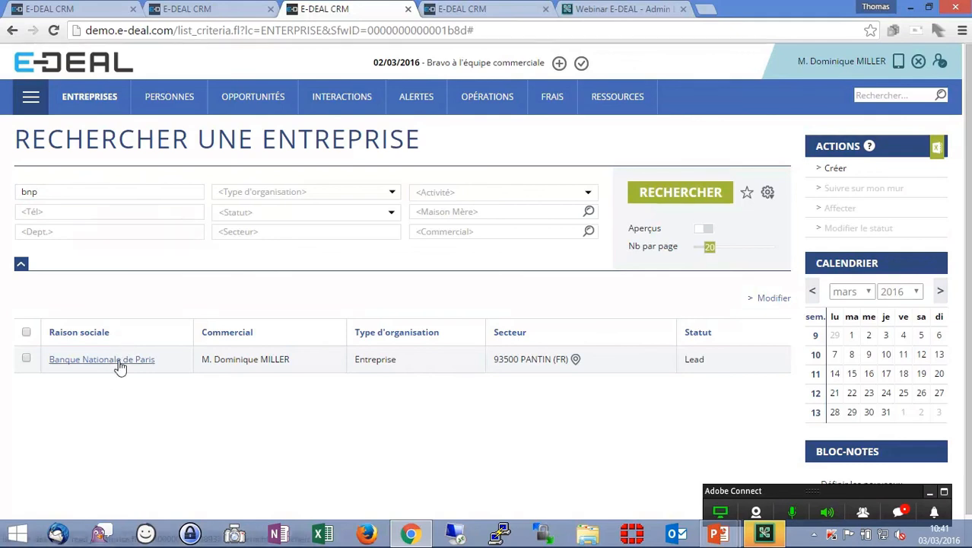
{"action": "mouse_move", "coordinate": [120, 366]}
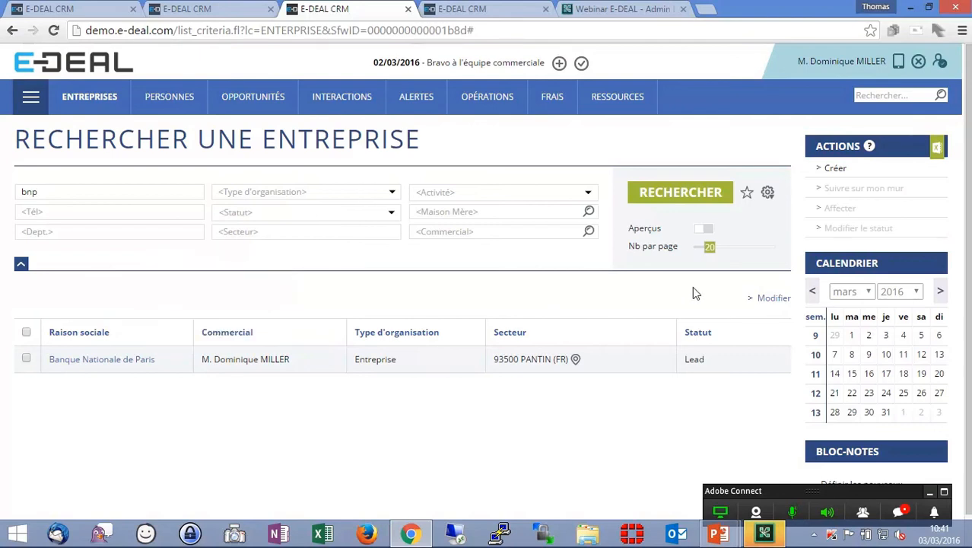
- Examine the company search source XML, especially the company-name field and its otherSearchFields attribute
{"action": "left_click", "coordinate": [768, 195]}
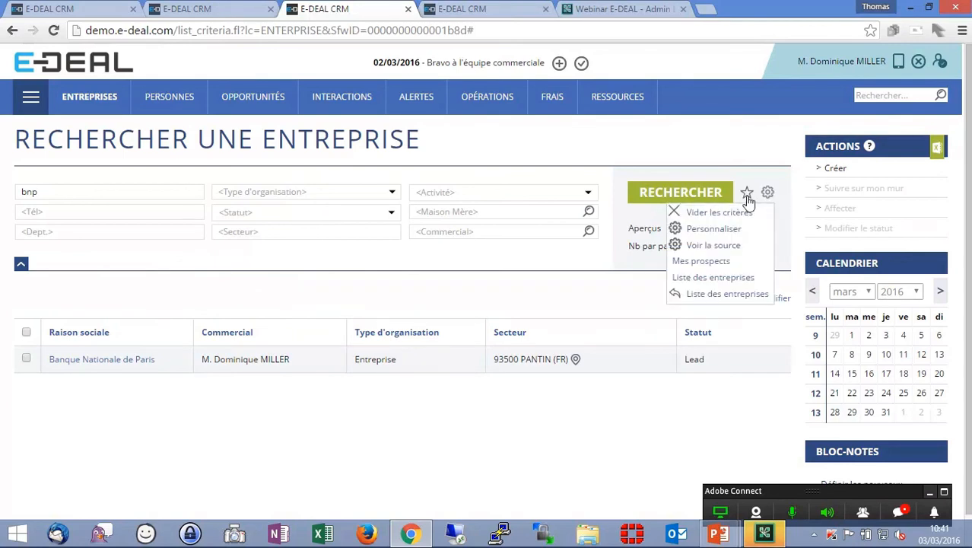
{"action": "left_click", "coordinate": [713, 249]}
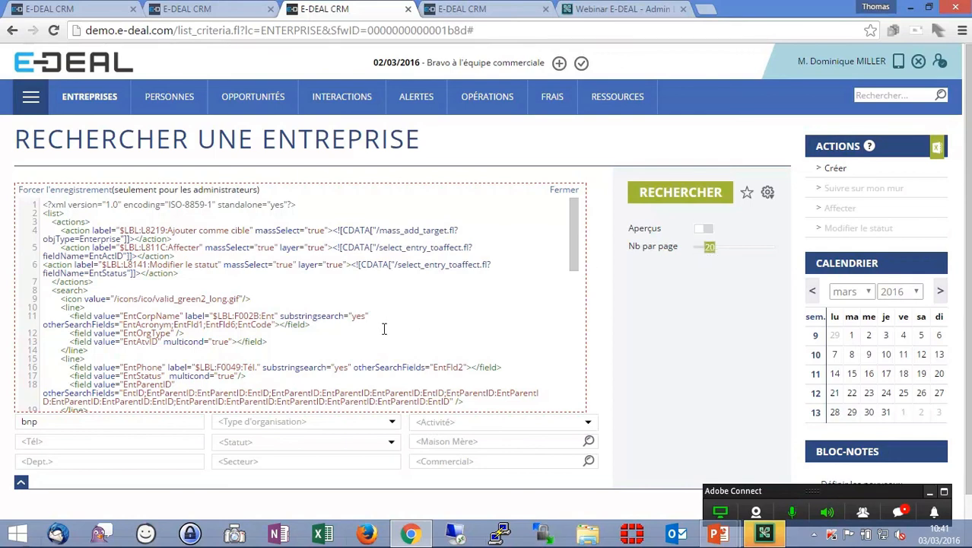
{"action": "left_click_drag", "start_coordinate": [313, 324], "coordinate": [19, 323]}
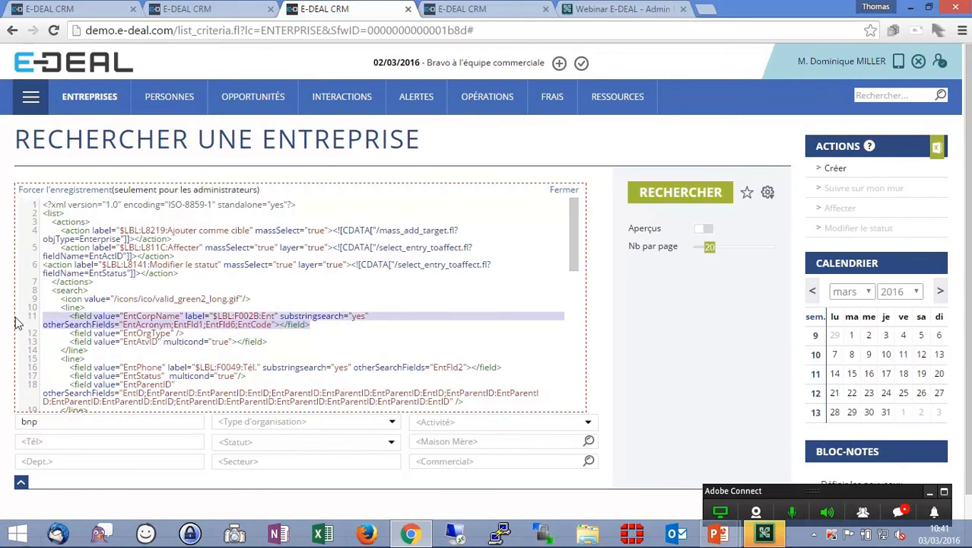
{"action": "left_click", "coordinate": [345, 324]}
{"action": "double_click", "coordinate": [147, 315]}
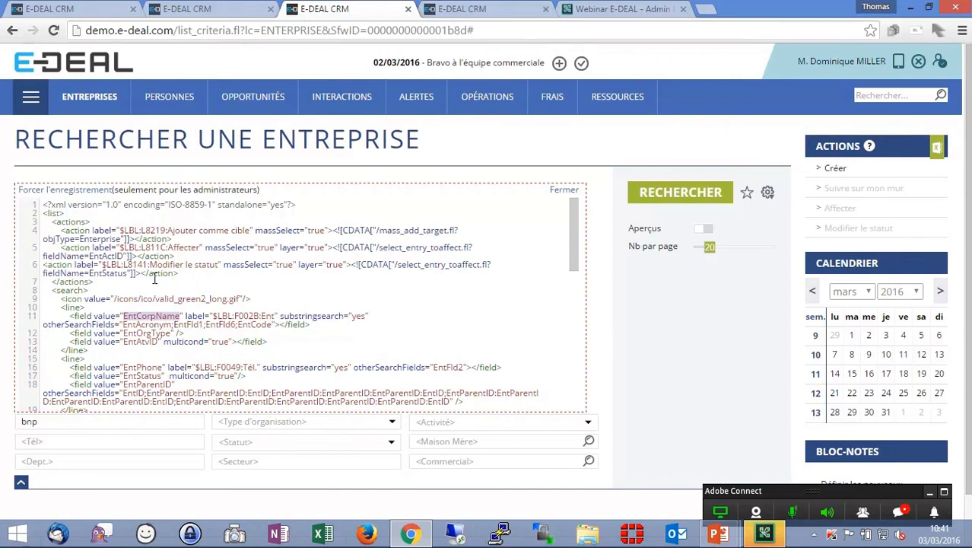
{"action": "double_click", "coordinate": [268, 315]}
{"action": "left_click", "coordinate": [325, 315]}
{"action": "left_click", "coordinate": [182, 8]}
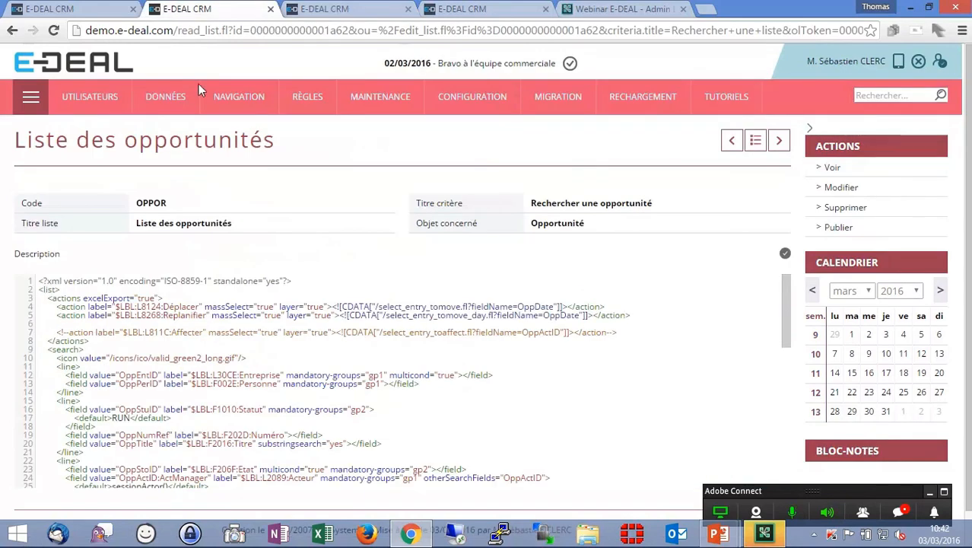
- Reopen the company search and search by company name for paris
{"action": "left_click", "coordinate": [59, 9]}
{"action": "left_click", "coordinate": [88, 96]}
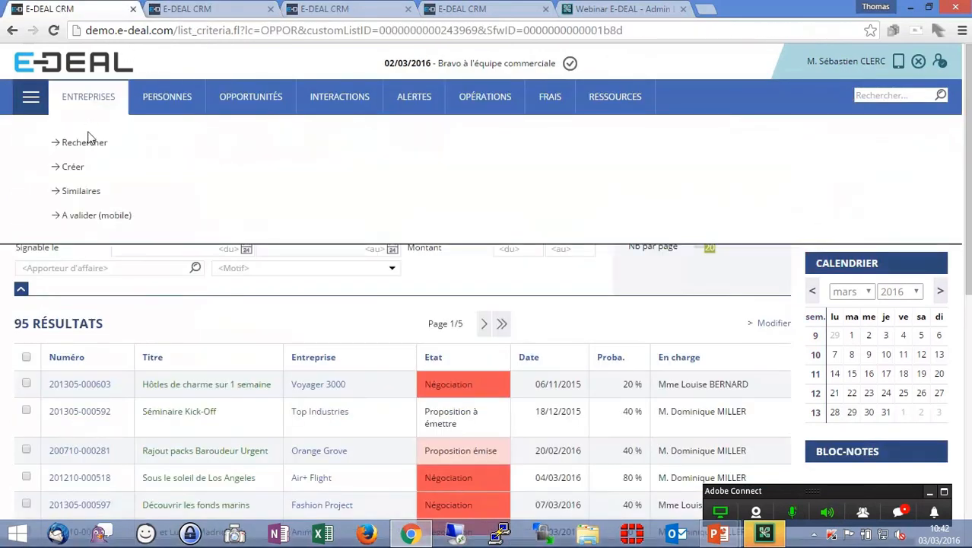
{"action": "left_click", "coordinate": [84, 144]}
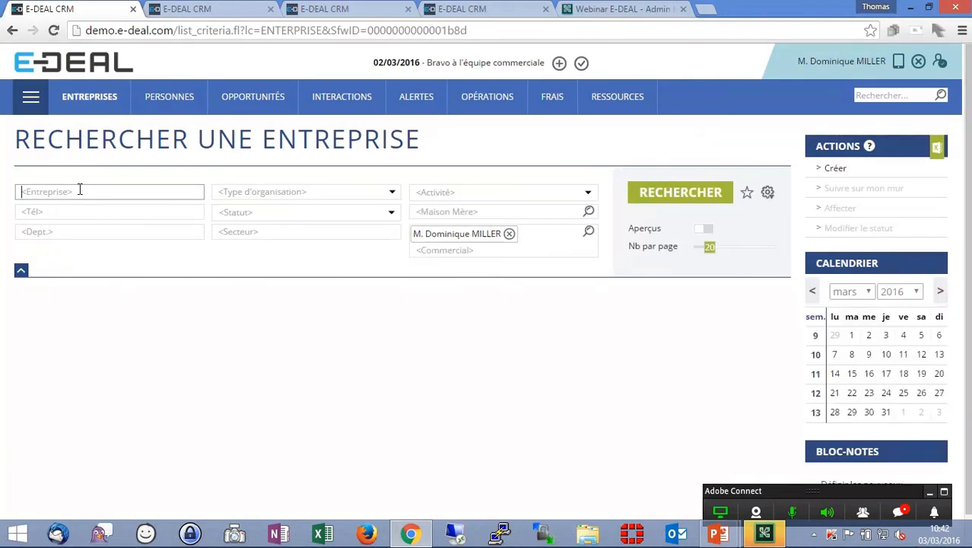
{"action": "type", "text": "paris"}
{"action": "key", "text": "Return"}
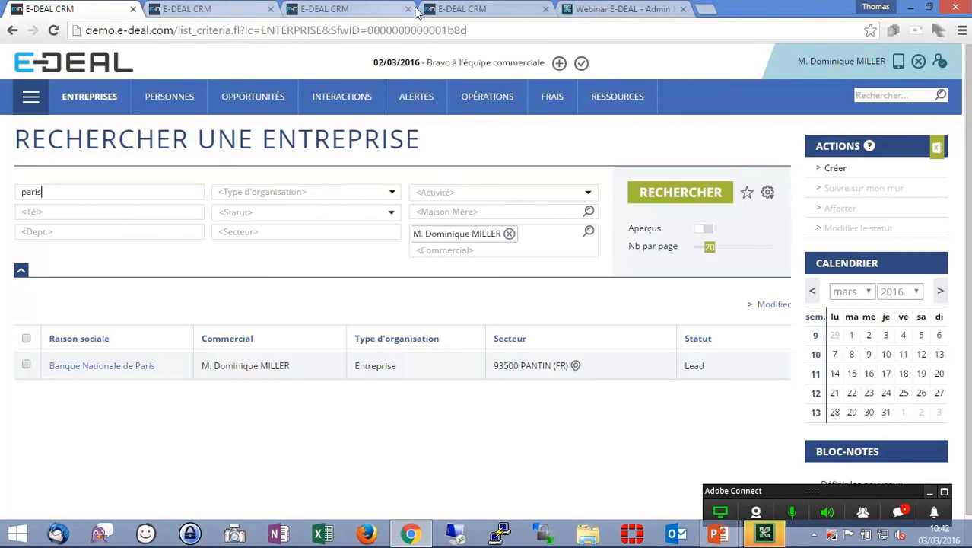
- Examine the otherSearchFields list and its EntAcronym entry in the search source
{"action": "left_click", "coordinate": [346, 10]}
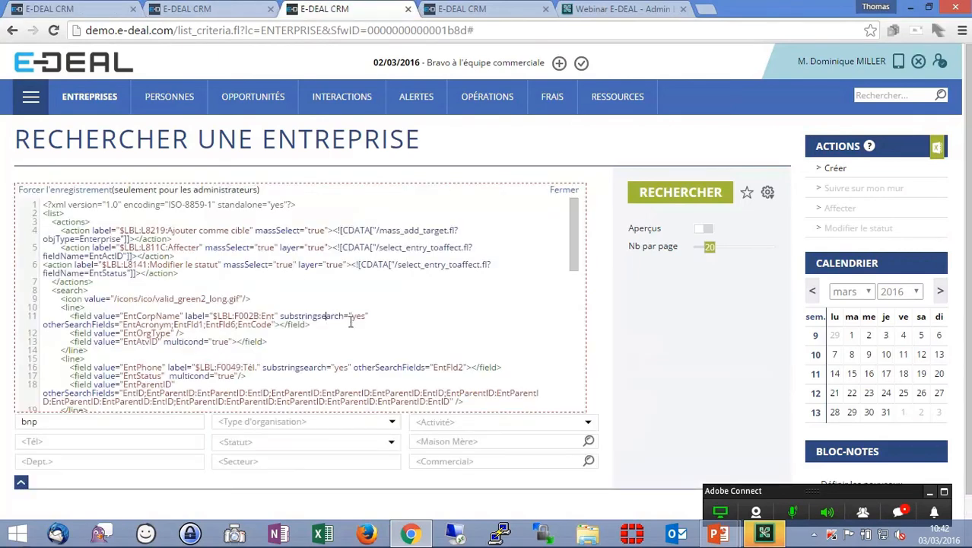
{"action": "double_click", "coordinate": [95, 326]}
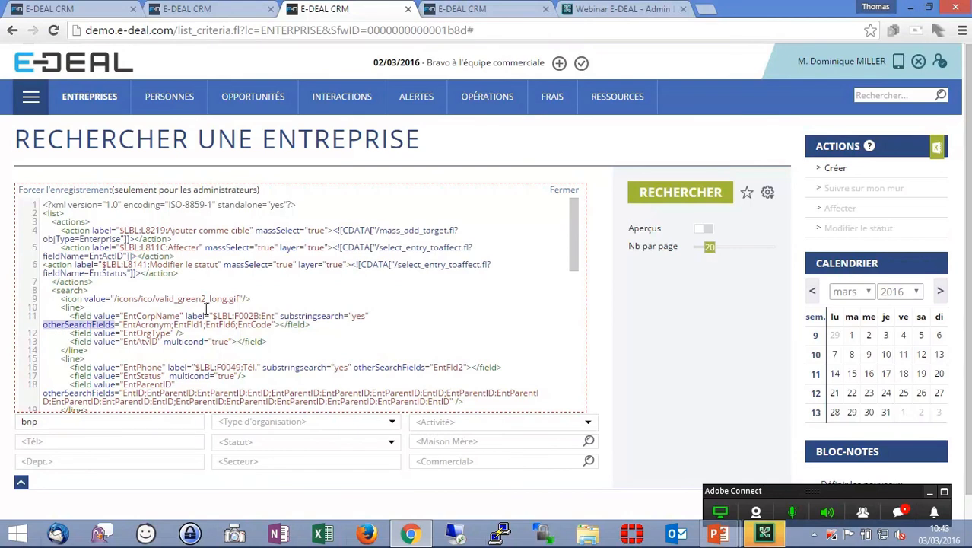
{"action": "double_click", "coordinate": [151, 325]}
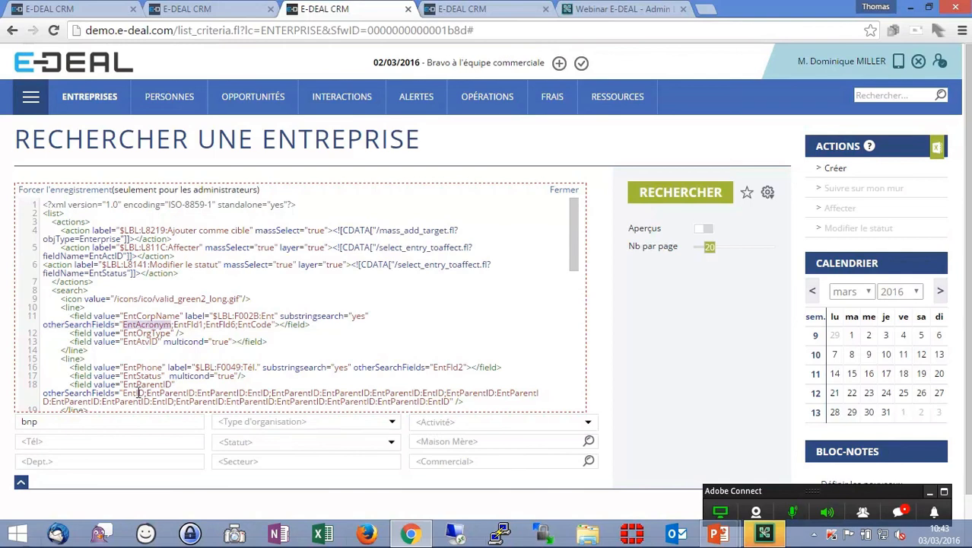
- Search companies for b.n.p, then clear the company name and rerun the search
{"action": "left_click", "coordinate": [74, 9]}
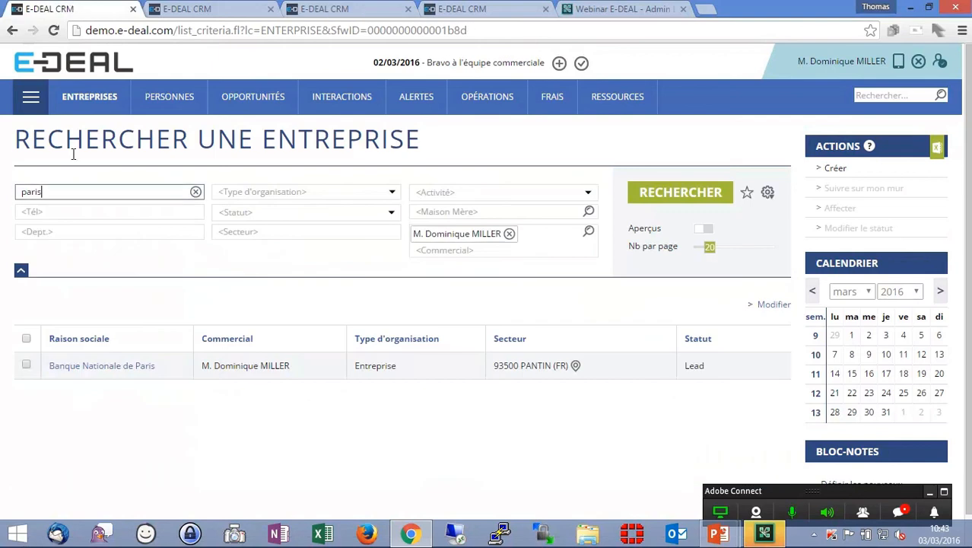
{"action": "left_click_drag", "start_coordinate": [74, 185], "coordinate": [10, 188]}
{"action": "type", "text": "b"}
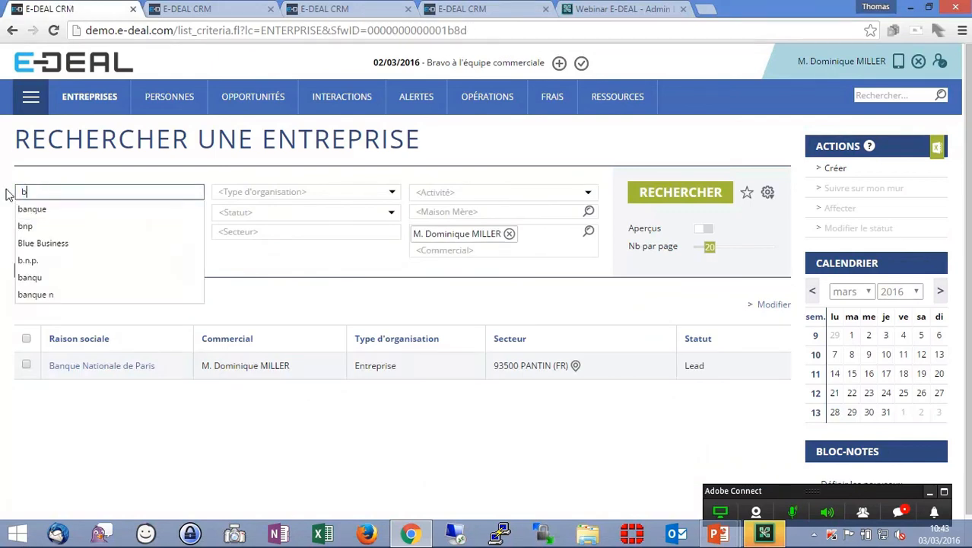
{"action": "type", "text": ".n.p"}
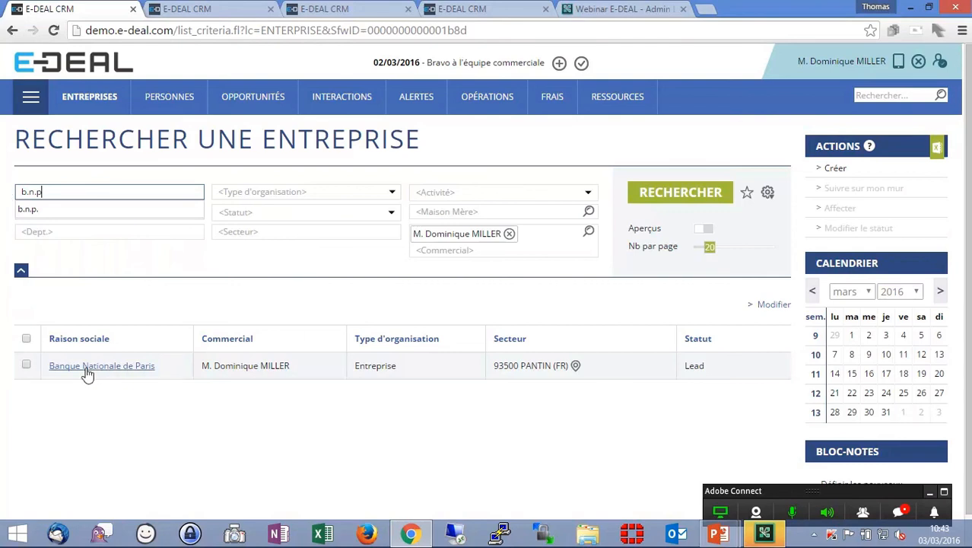
{"action": "left_click", "coordinate": [196, 192]}
{"action": "left_click", "coordinate": [680, 192]}
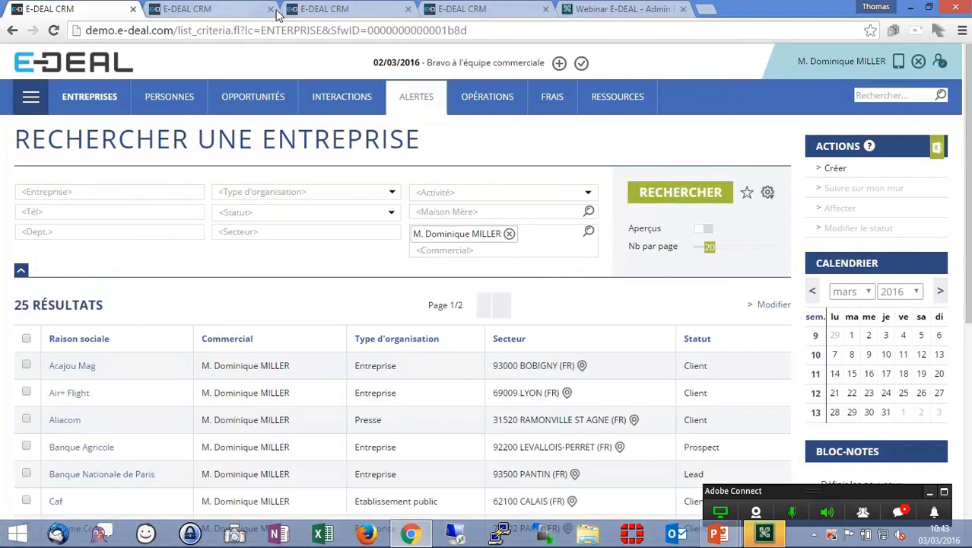
- Examine the EntFld1 and EntFld6 entries in the company-name field's otherSearchFields
{"action": "left_click", "coordinate": [279, 14]}
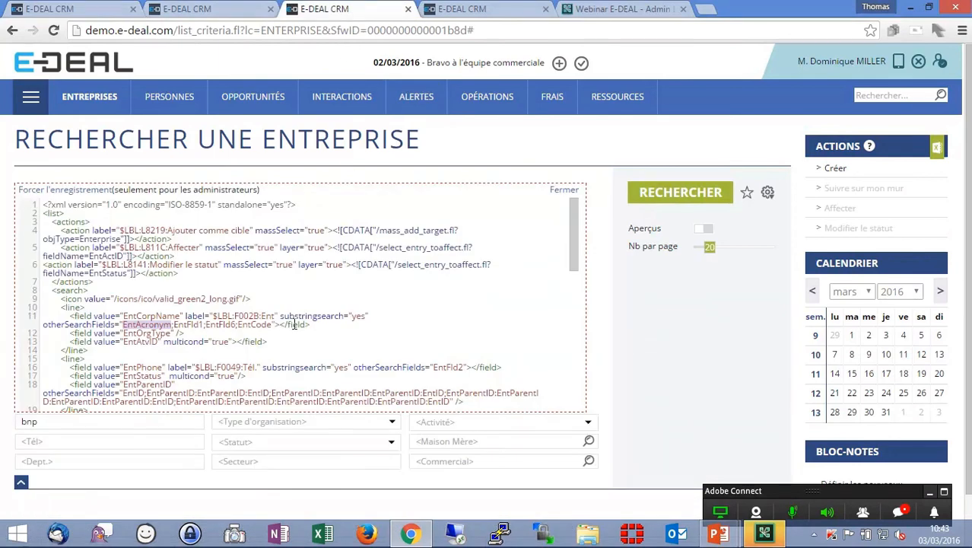
{"action": "double_click", "coordinate": [195, 325]}
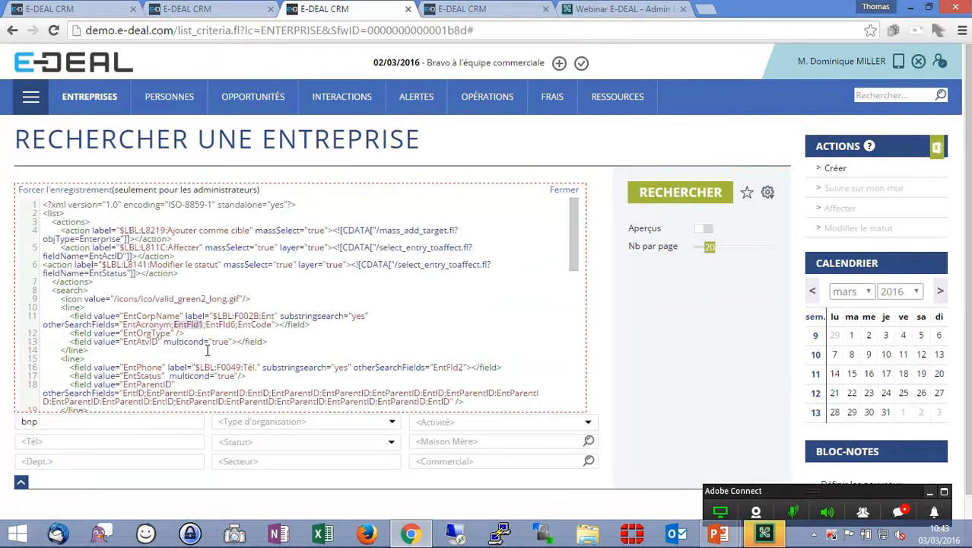
{"action": "double_click", "coordinate": [226, 325]}
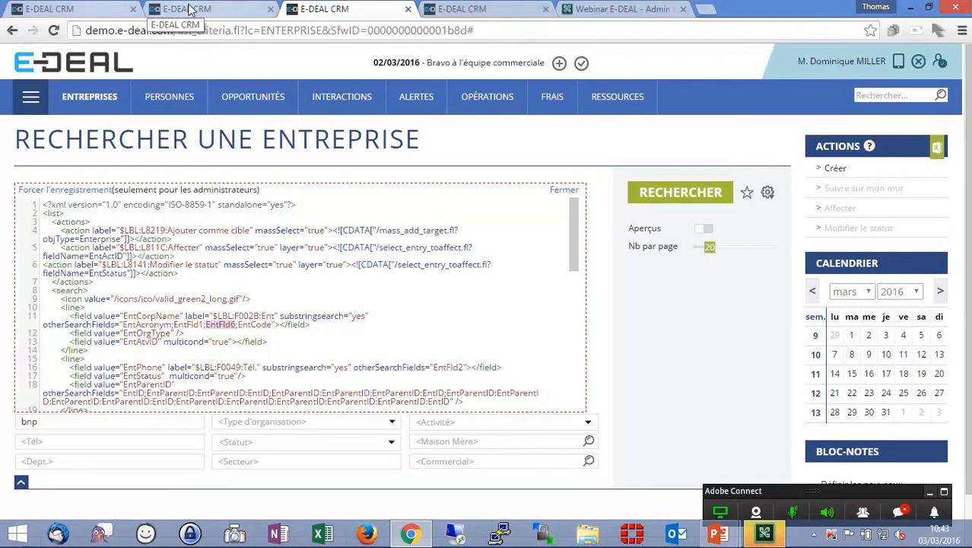
- In the back office, open the Deduplication: Enterprise cleaned fields reference table from the Non Attachées module
{"action": "left_click", "coordinate": [154, 10]}
{"action": "mouse_move", "coordinate": [155, 103]}
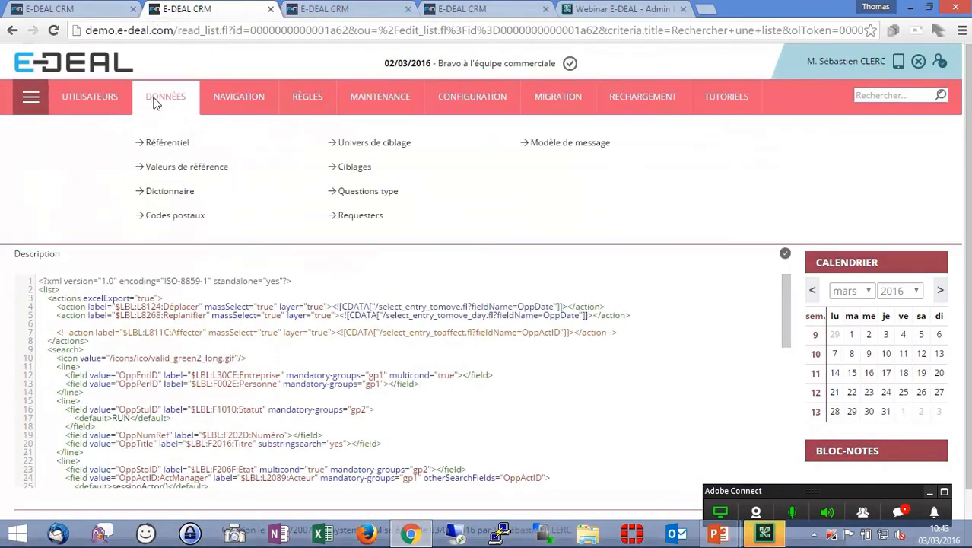
{"action": "left_click", "coordinate": [169, 144]}
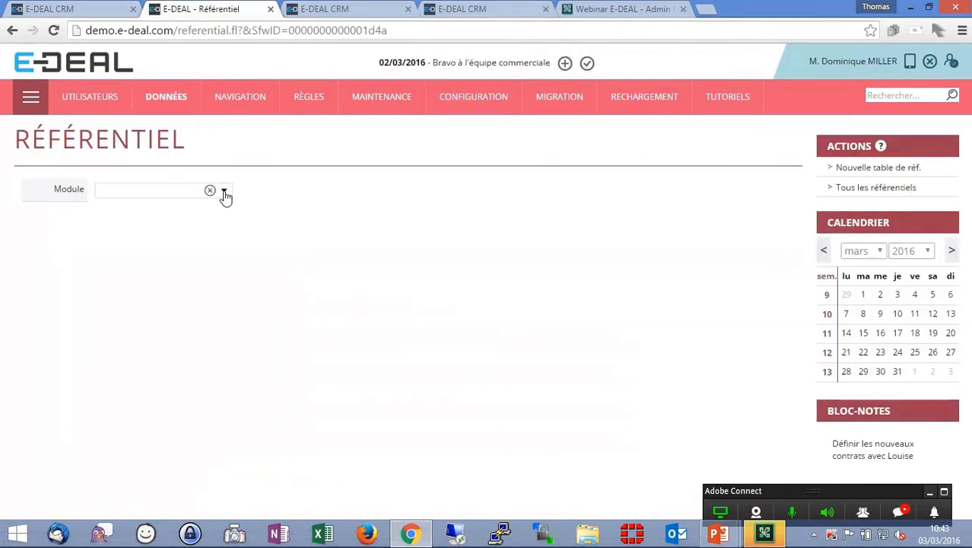
{"action": "left_click", "coordinate": [225, 193]}
{"action": "scroll", "coordinate": [187, 320], "scroll_direction": "down", "scroll_amount": 1}
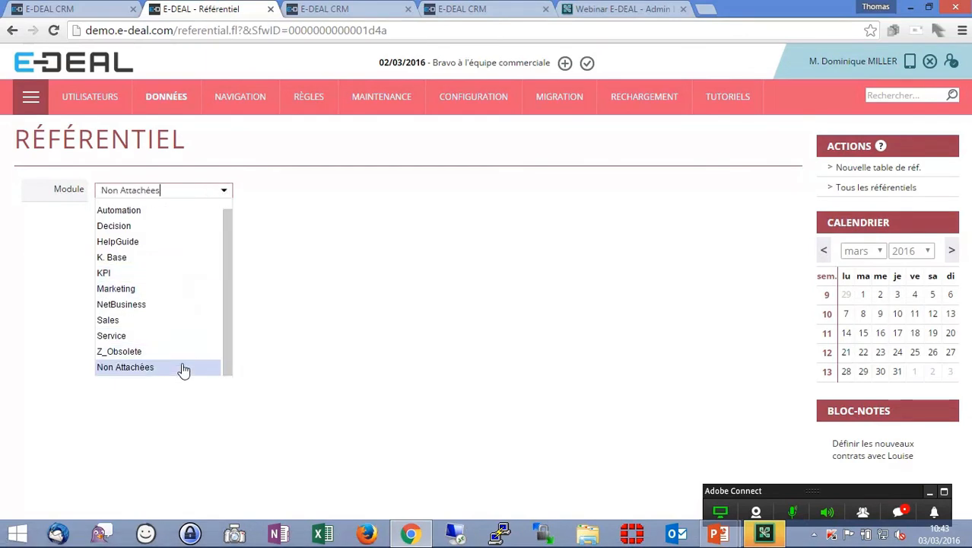
{"action": "left_click", "coordinate": [184, 369]}
{"action": "left_click", "coordinate": [636, 192]}
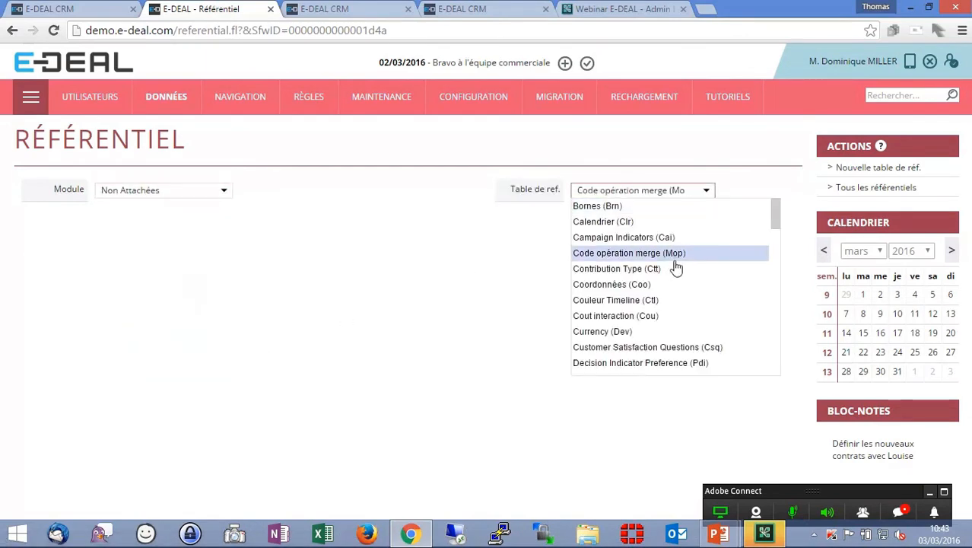
{"action": "scroll", "coordinate": [679, 270], "scroll_direction": "down", "scroll_amount": 2}
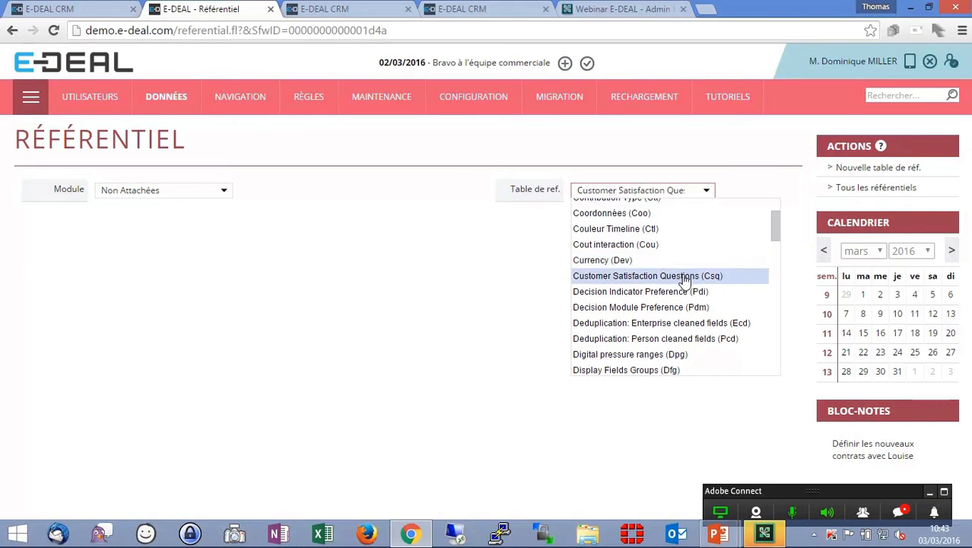
{"action": "left_click", "coordinate": [705, 325]}
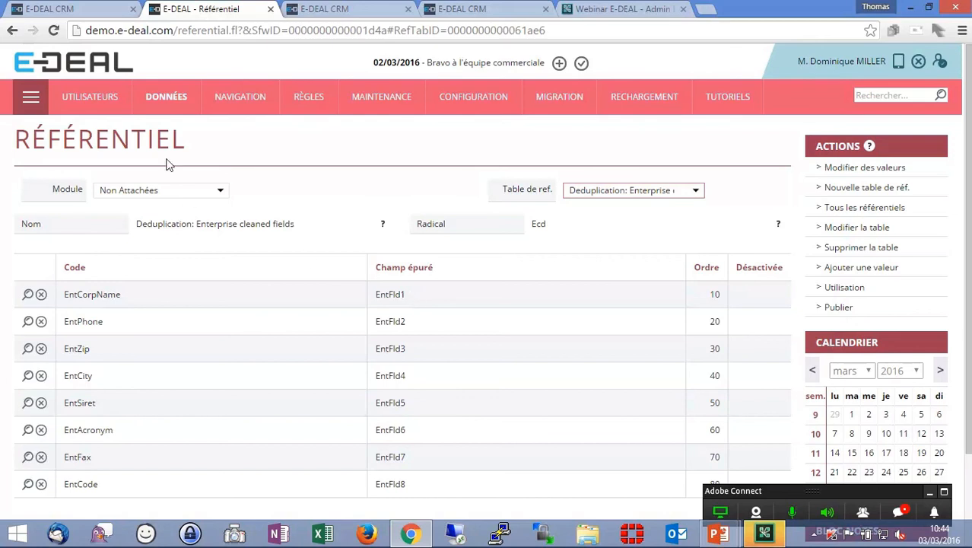
- Return to the company search and search by company name for bnp
{"action": "left_click", "coordinate": [63, 9]}
{"action": "left_click", "coordinate": [120, 193]}
{"action": "type", "text": "bnp"}
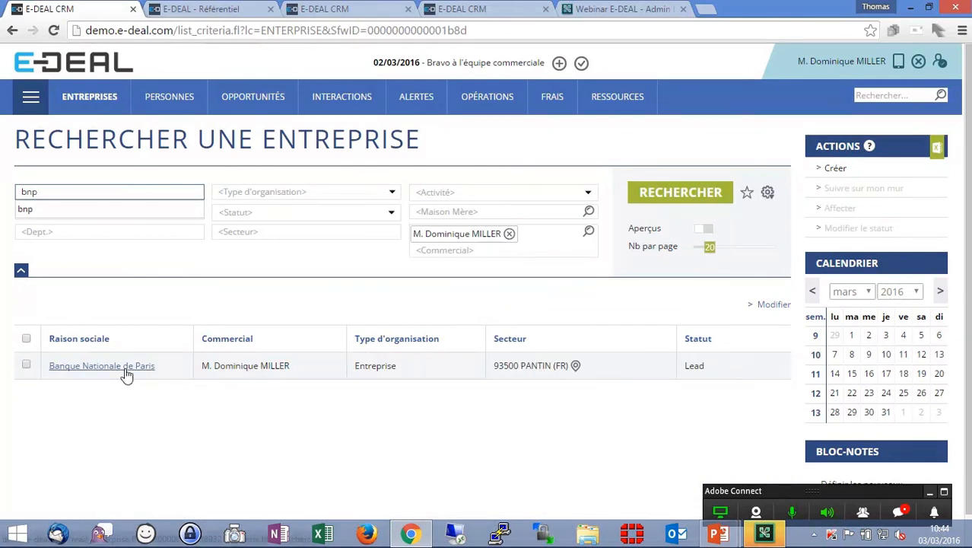
- Compare the EntAcronym cleaned field EntFld6 in the reference table with the company-name field's otherSearchFields configuration
{"action": "mouse_move", "coordinate": [122, 372]}
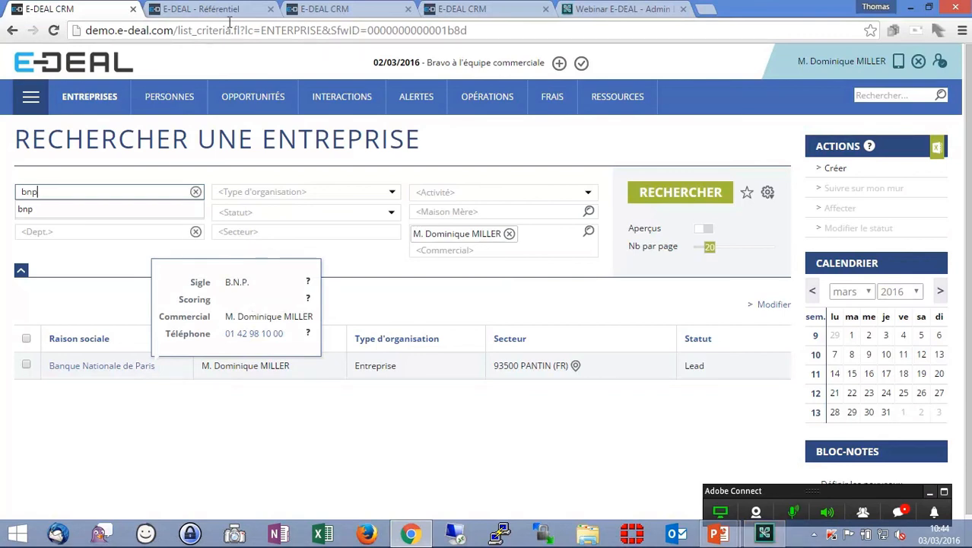
{"action": "left_click", "coordinate": [319, 10]}
{"action": "left_click", "coordinate": [238, 14]}
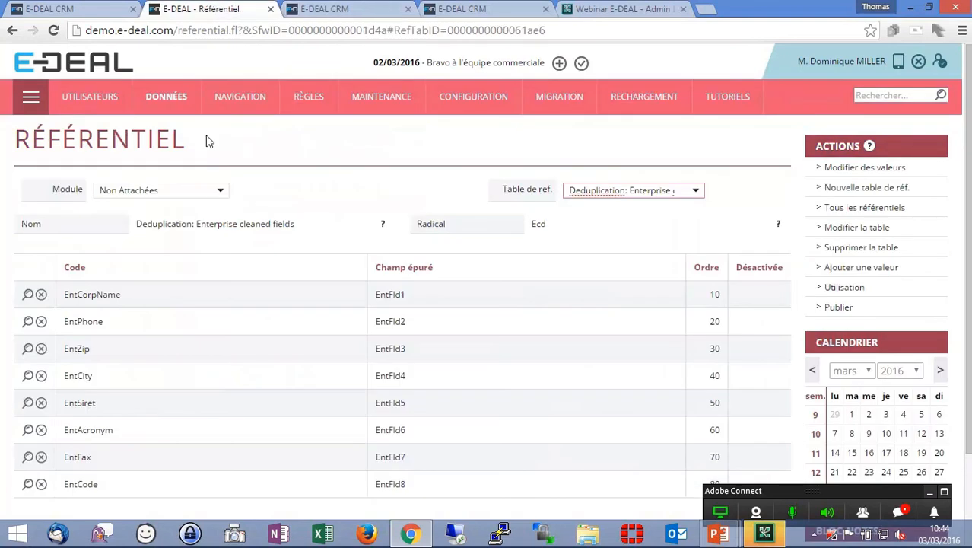
{"action": "scroll", "coordinate": [113, 372], "scroll_direction": "down", "scroll_amount": 1}
{"action": "double_click", "coordinate": [382, 357]}
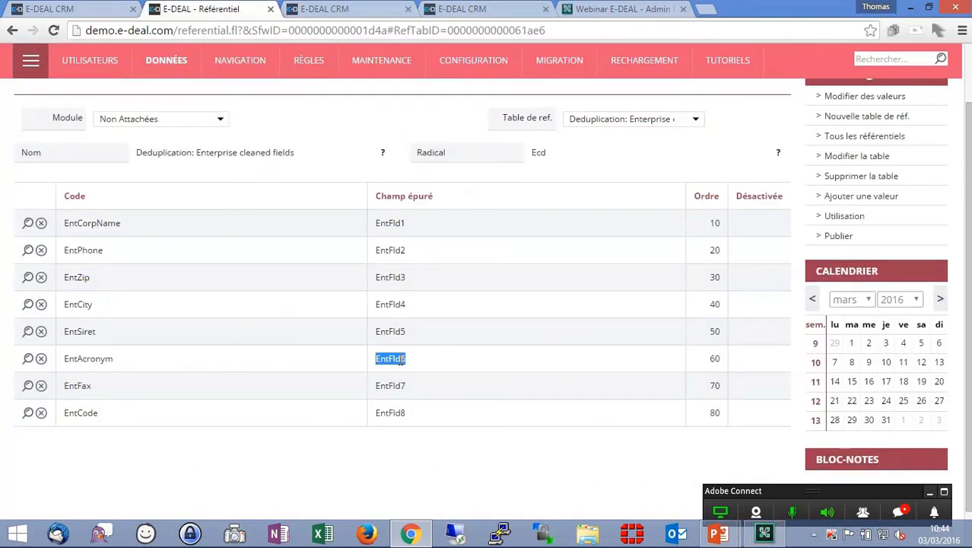
{"action": "left_click", "coordinate": [344, 9]}
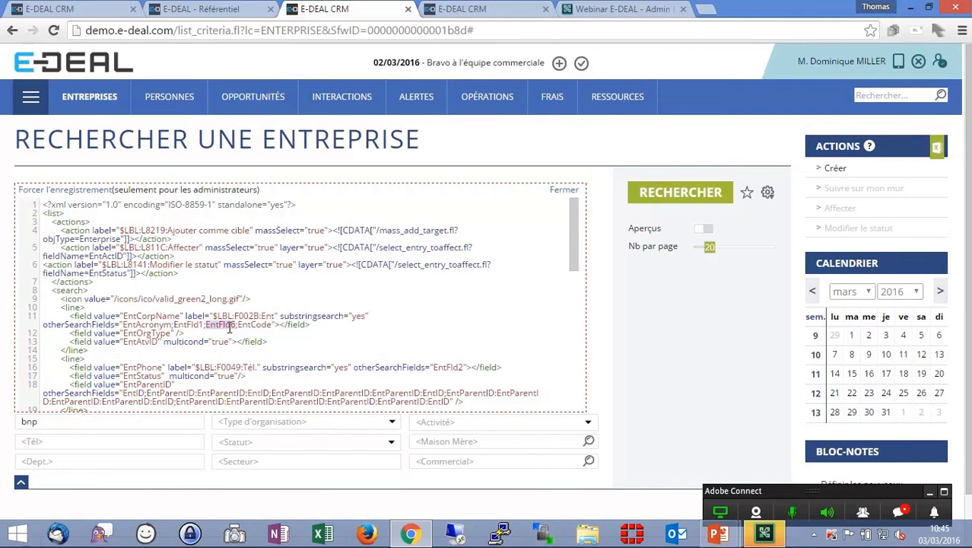
{"action": "key", "text": "alt+Tab"}
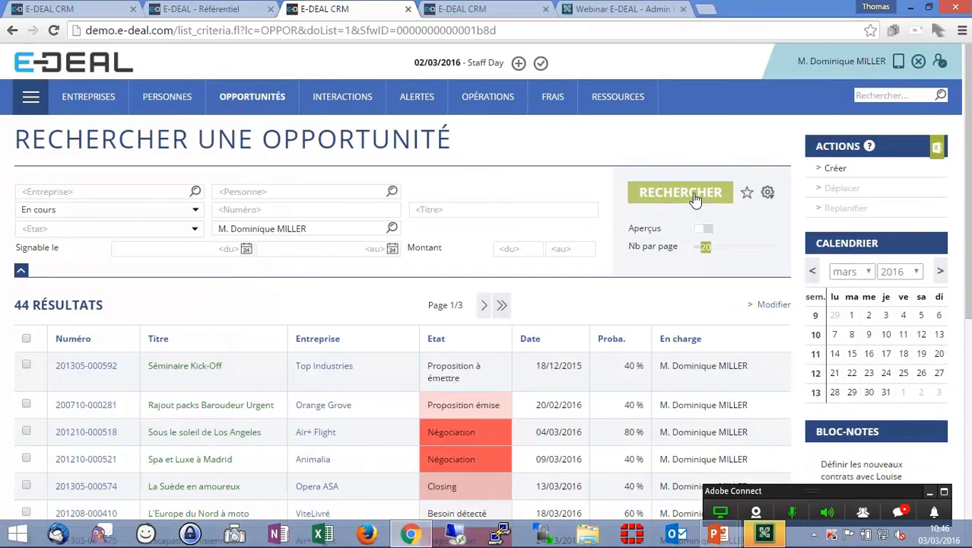
- Reassign the Séminaire Kick-Off opportunity to a different actor and save the change when moving to the next record
{"action": "scroll", "coordinate": [536, 297], "scroll_direction": "down", "scroll_amount": 1}
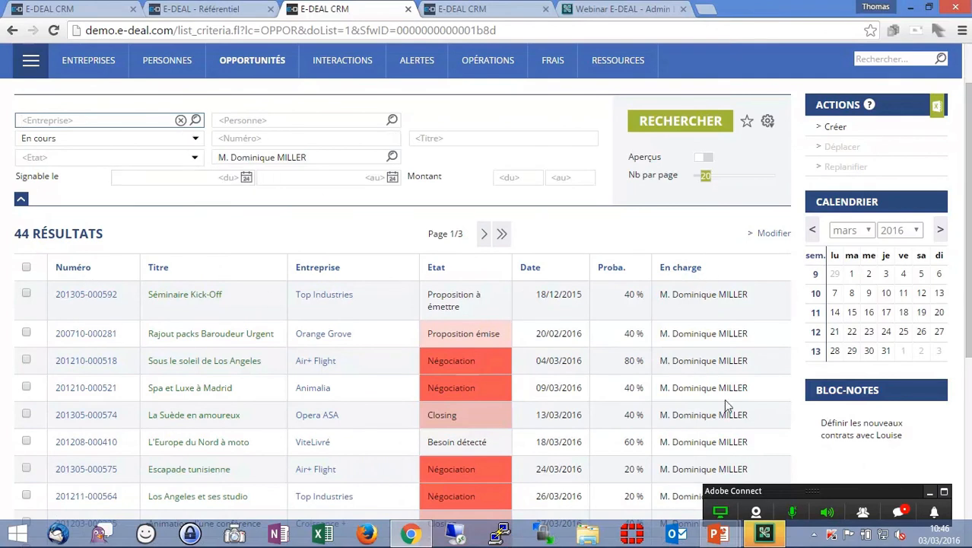
{"action": "scroll", "coordinate": [702, 411], "scroll_direction": "up", "scroll_amount": 1}
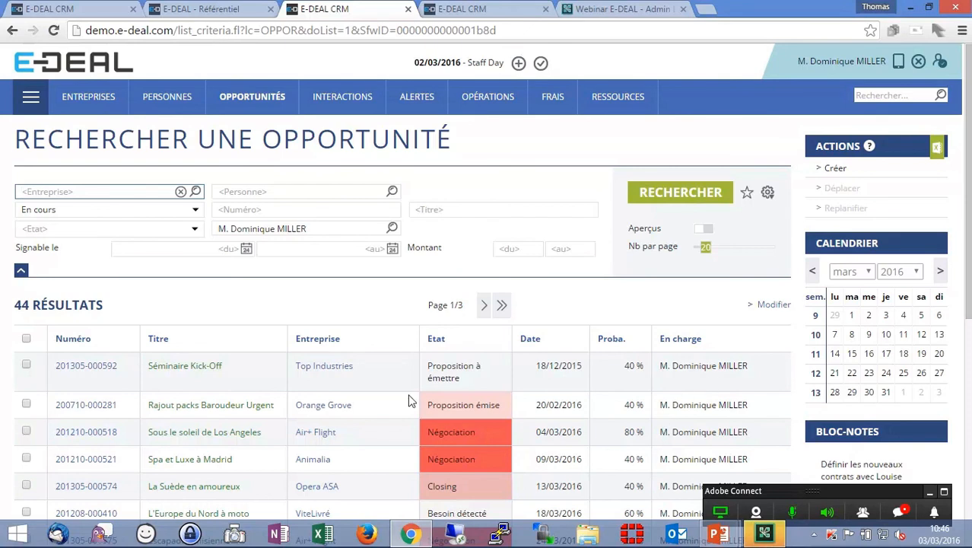
{"action": "left_click", "coordinate": [77, 367]}
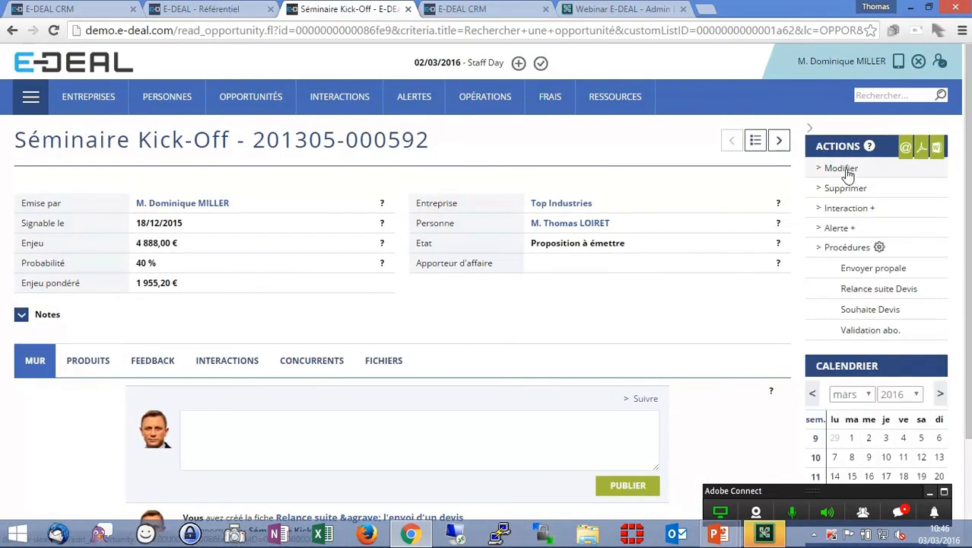
{"action": "left_click", "coordinate": [844, 171]}
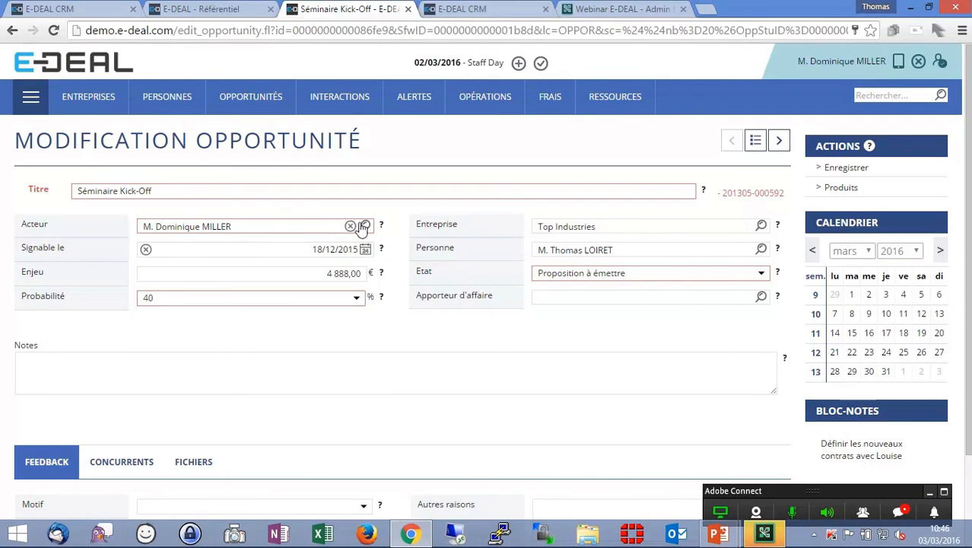
{"action": "left_click", "coordinate": [350, 227]}
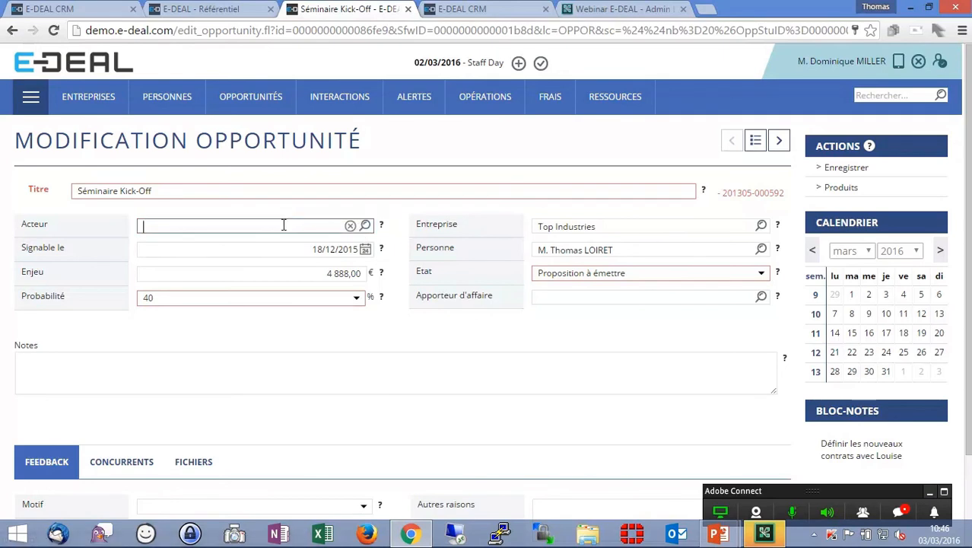
{"action": "type", "text": "lou"}
{"action": "left_click", "coordinate": [274, 259]}
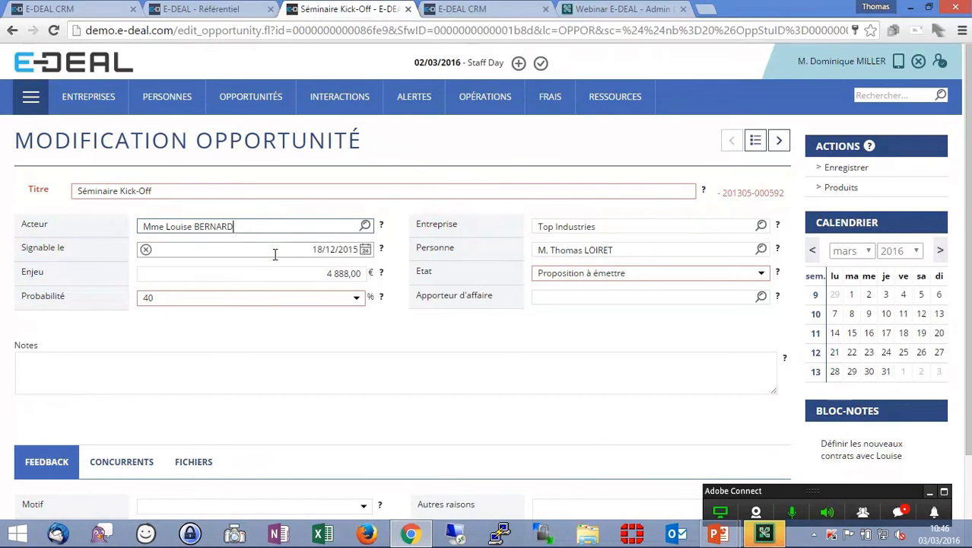
{"action": "left_click", "coordinate": [780, 145]}
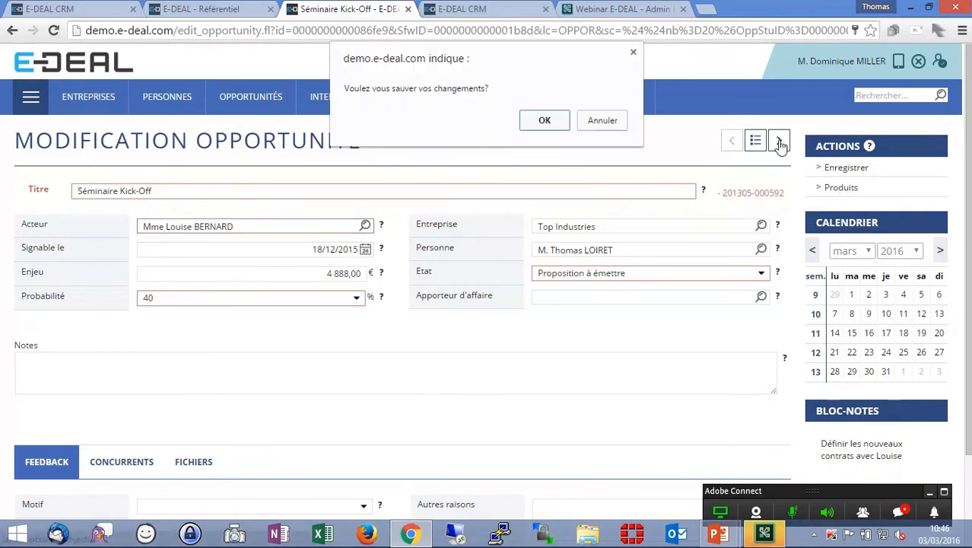
{"action": "left_click", "coordinate": [587, 117]}
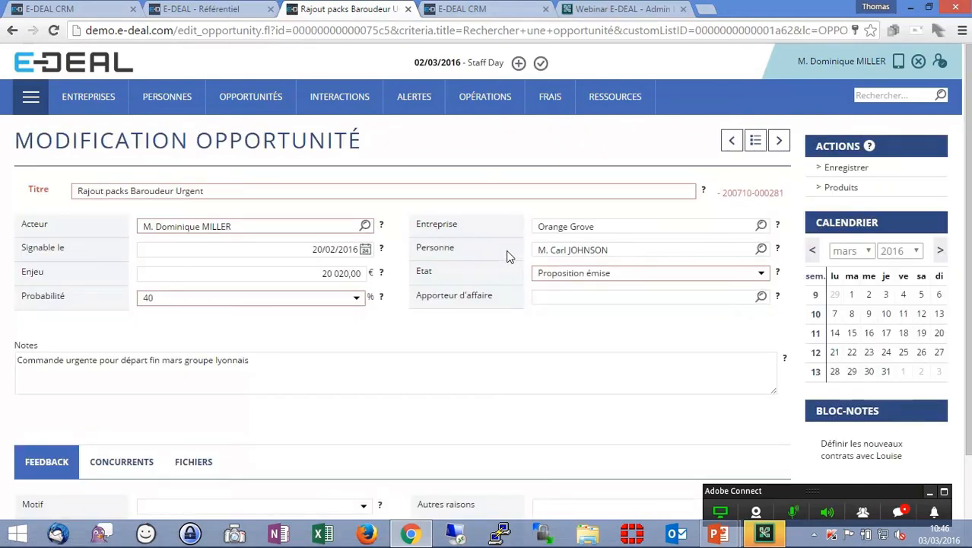
- Return to the opportunity results list and switch its inline editing mode on and off
{"action": "left_click", "coordinate": [755, 140]}
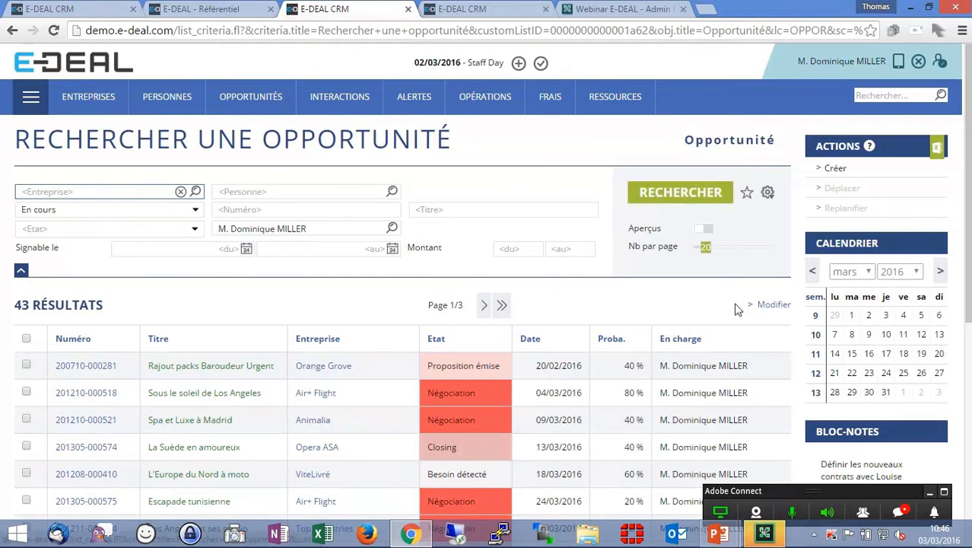
{"action": "left_click", "coordinate": [774, 305]}
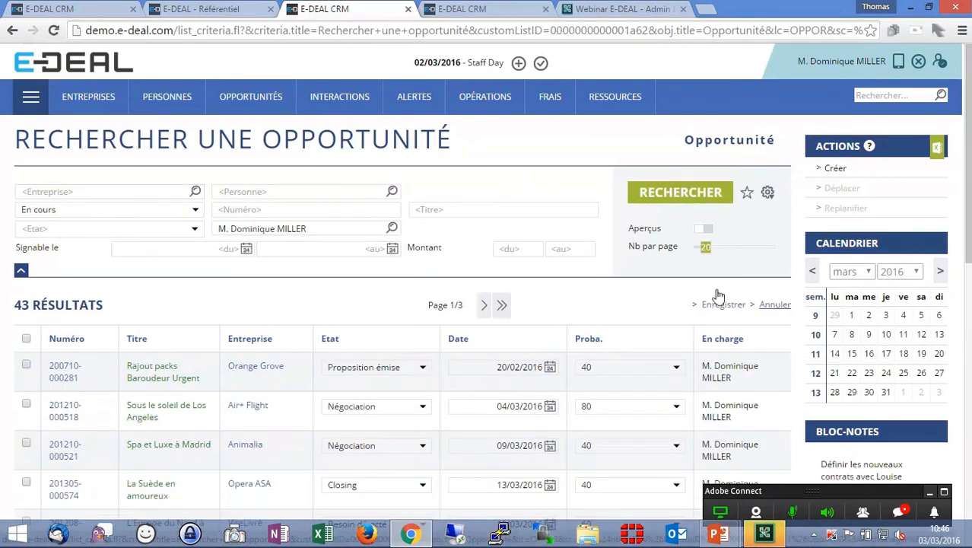
{"action": "left_click", "coordinate": [774, 305]}
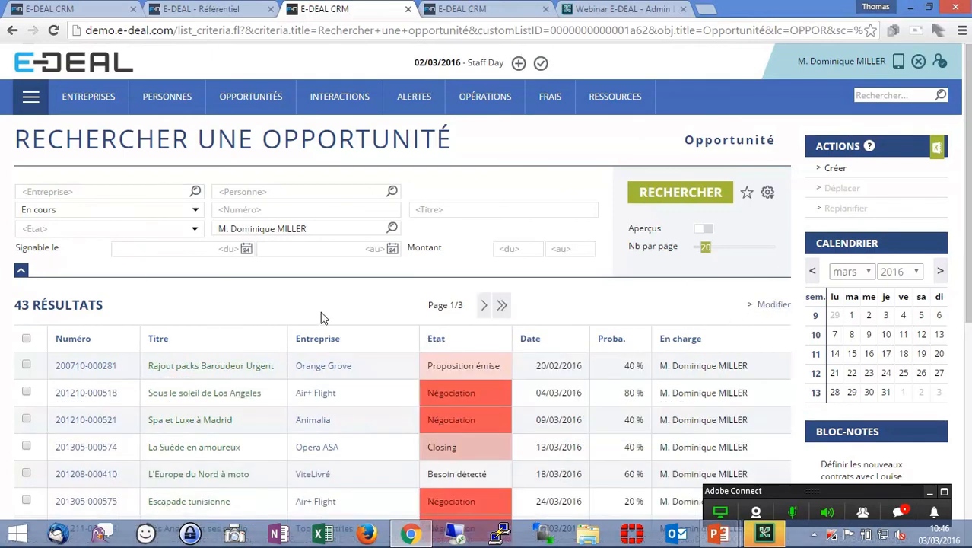
- Edit La Suède en amoureux inline to Négociation with 80 % probability, then cancel the inline changes
{"action": "left_click", "coordinate": [772, 305]}
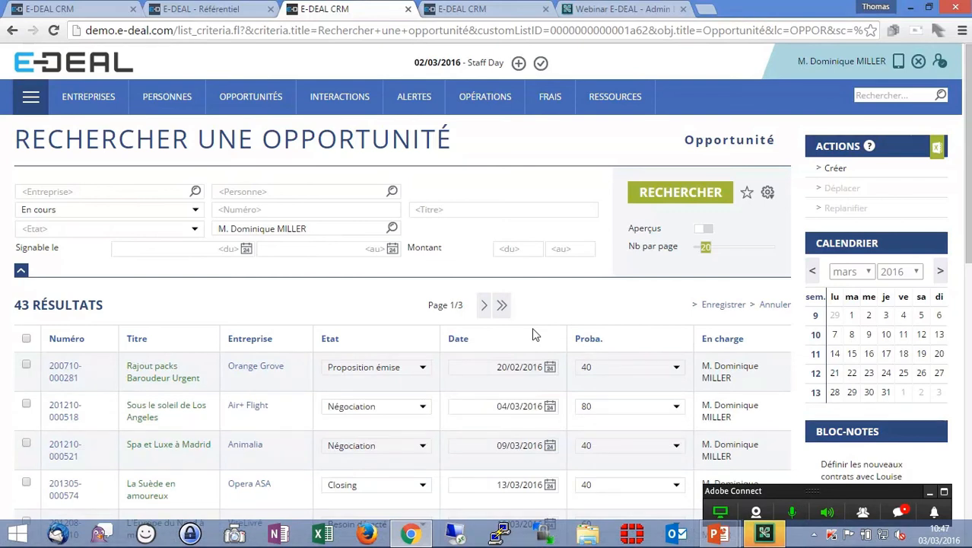
{"action": "scroll", "coordinate": [416, 400], "scroll_direction": "down", "scroll_amount": 5}
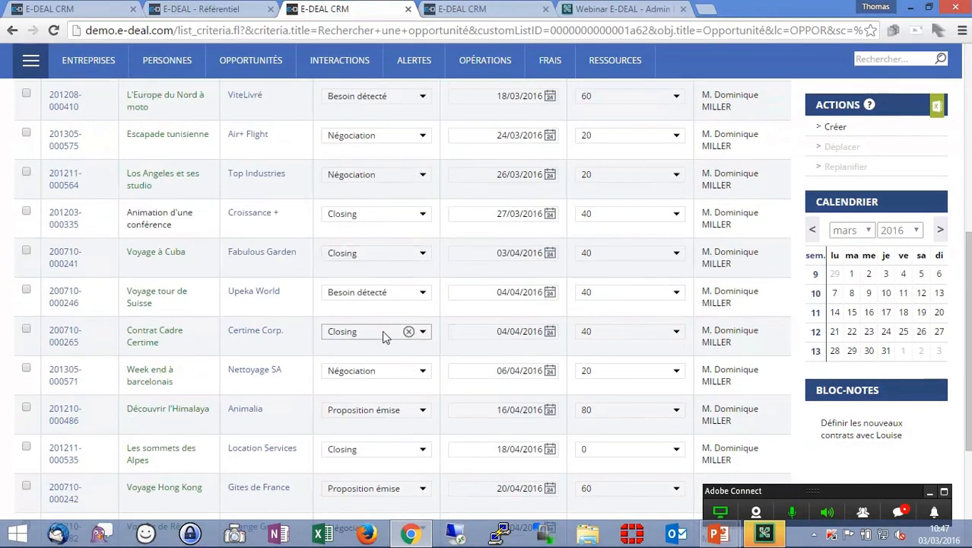
{"action": "scroll", "coordinate": [381, 335], "scroll_direction": "up", "scroll_amount": 3}
{"action": "left_click", "coordinate": [356, 272]}
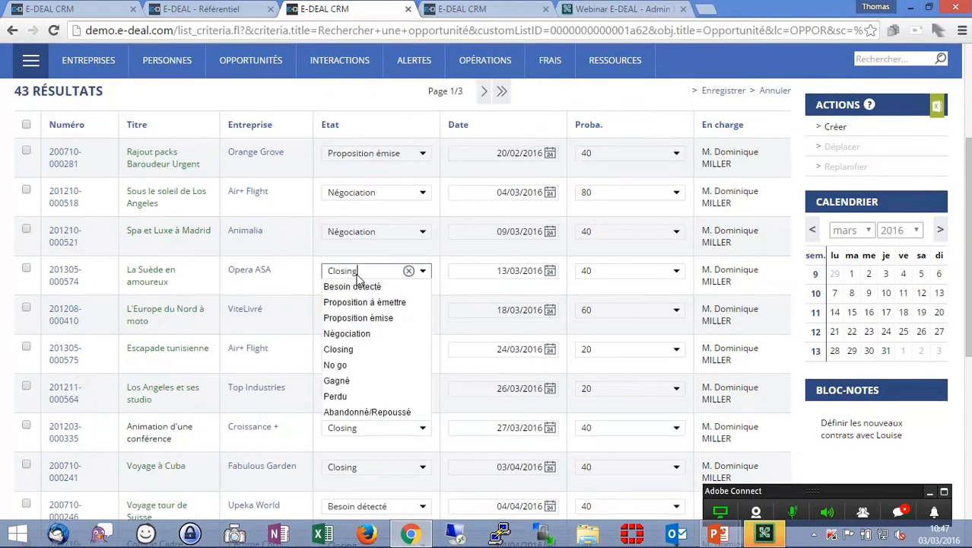
{"action": "left_click", "coordinate": [357, 334]}
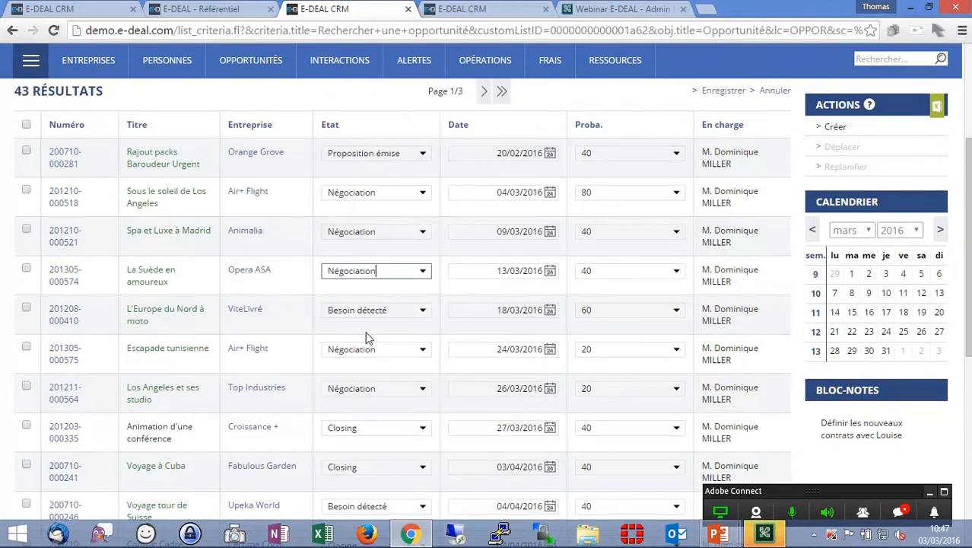
{"action": "left_click", "coordinate": [673, 271]}
{"action": "left_click", "coordinate": [626, 345]}
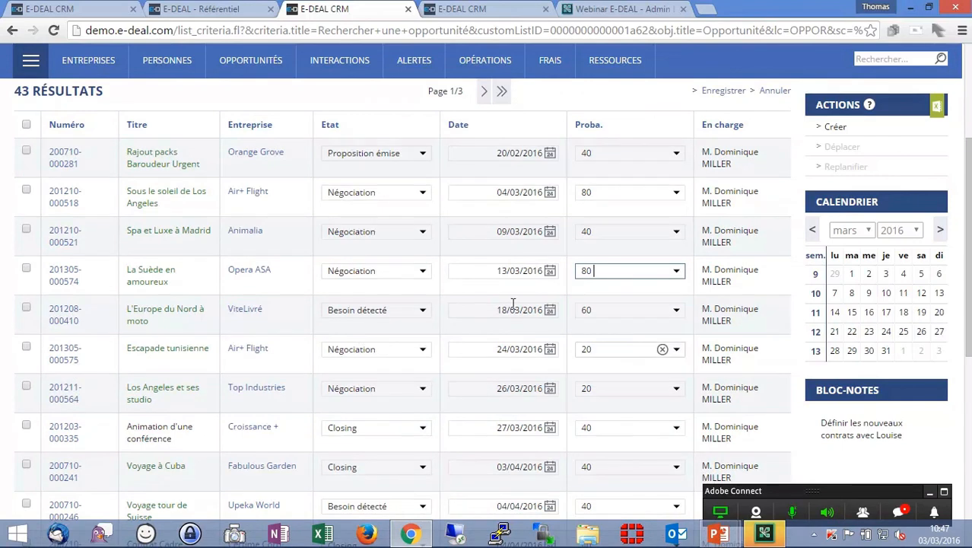
{"action": "scroll", "coordinate": [620, 380], "scroll_direction": "up", "scroll_amount": 2}
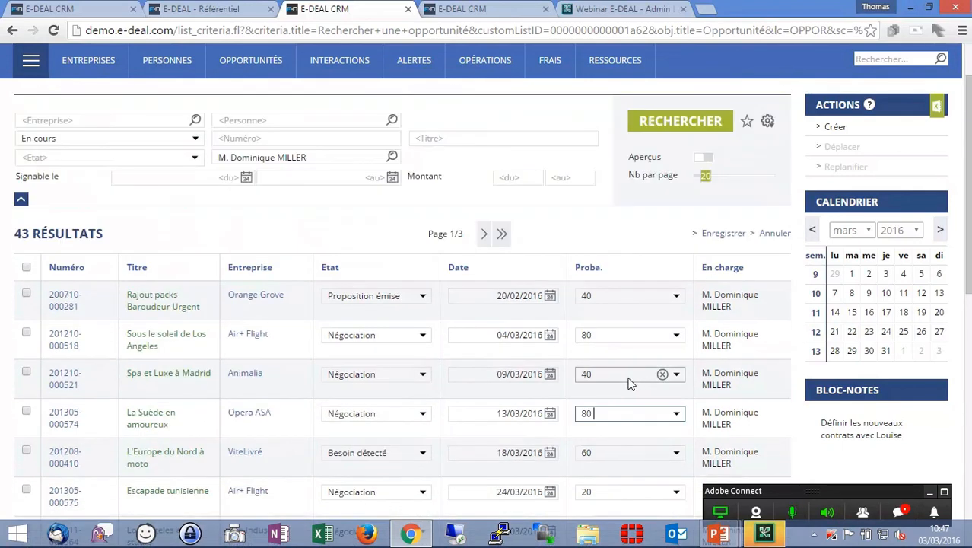
{"action": "left_click", "coordinate": [775, 233]}
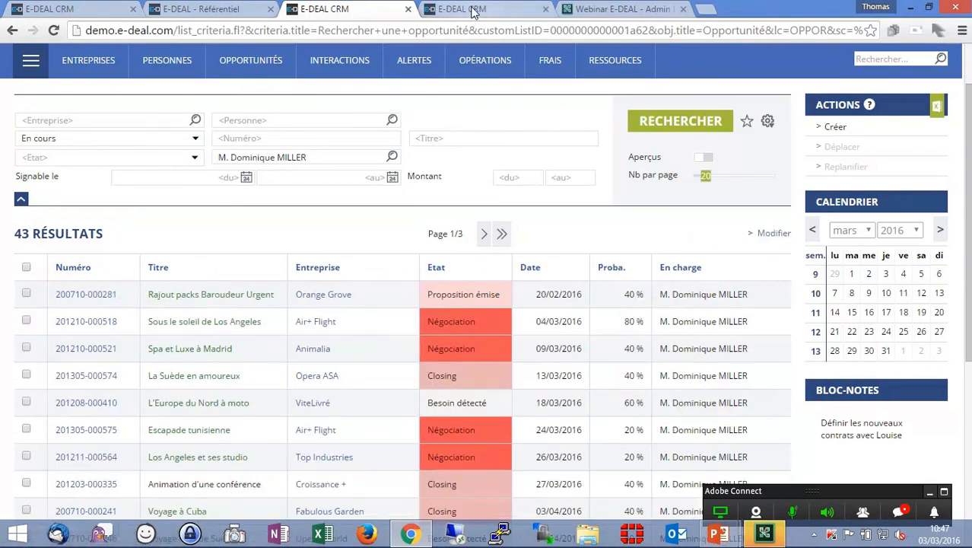
- In the back office, search the lists for oppo and open the OPPOR opportunity list definition
{"action": "scroll", "coordinate": [538, 234], "scroll_direction": "up", "scroll_amount": 1}
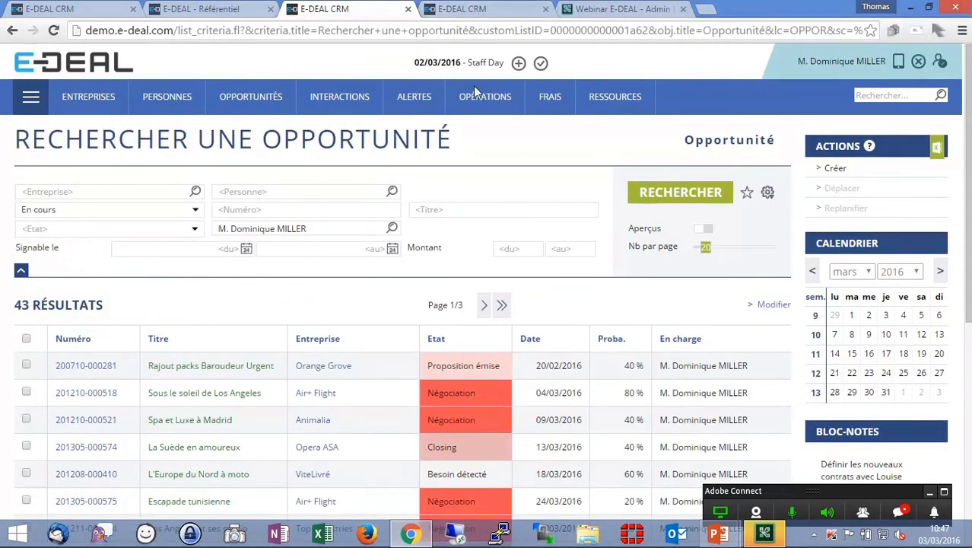
{"action": "left_click", "coordinate": [462, 9]}
{"action": "mouse_move", "coordinate": [53, 87]}
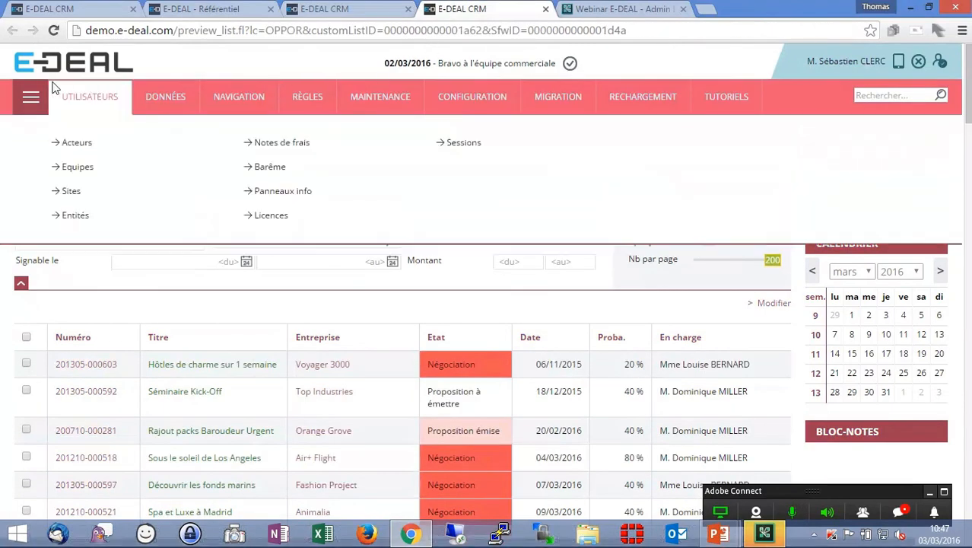
{"action": "mouse_move", "coordinate": [223, 97]}
{"action": "left_click", "coordinate": [223, 216]}
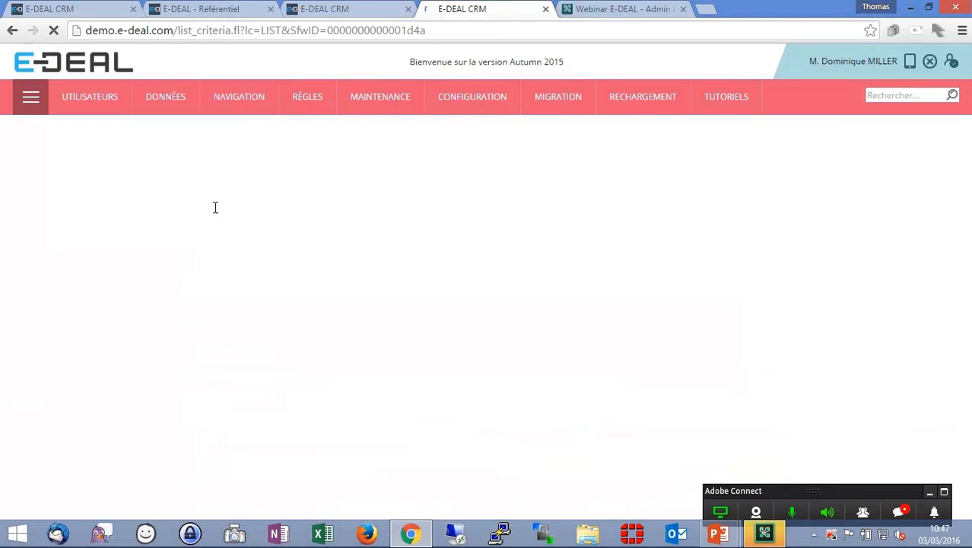
{"action": "left_click", "coordinate": [106, 210]}
{"action": "type", "text": "oopo"}
{"action": "key", "text": "BackSpace"}
{"action": "key", "text": "BackSpace"}
{"action": "key", "text": "BackSpace"}
{"action": "type", "text": "ppo"}
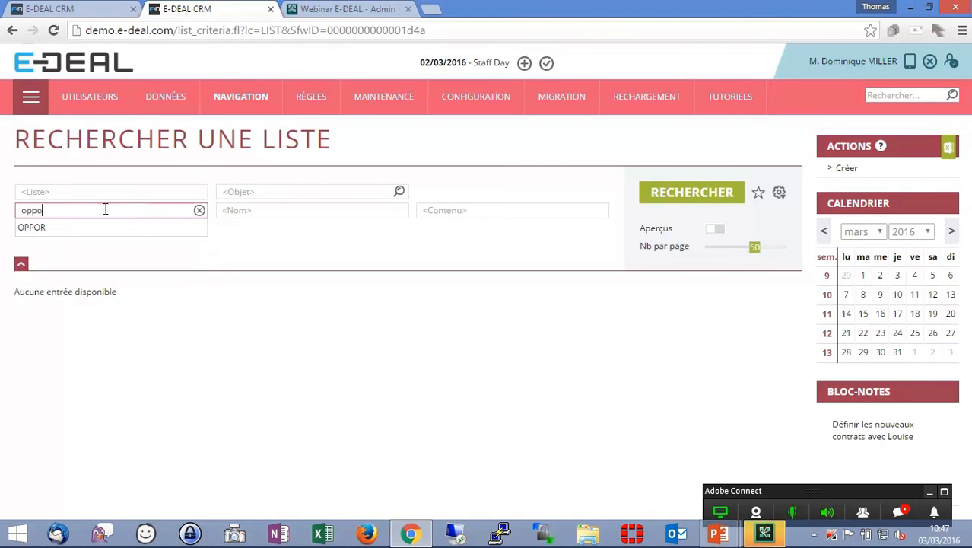
{"action": "left_click", "coordinate": [36, 359]}
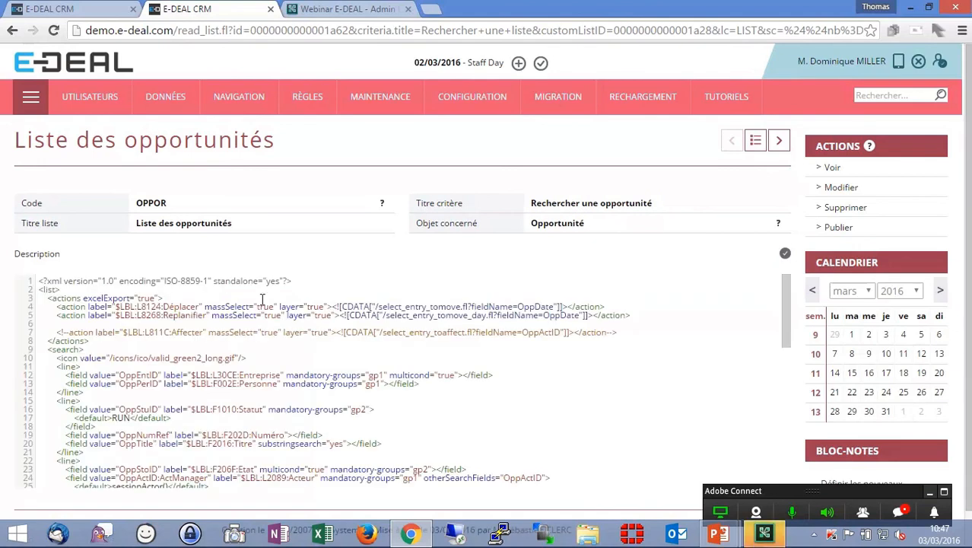
- Add updFld="OppActID" to the En charge column of the OPPOR list XML and save the list
{"action": "left_click", "coordinate": [845, 188]}
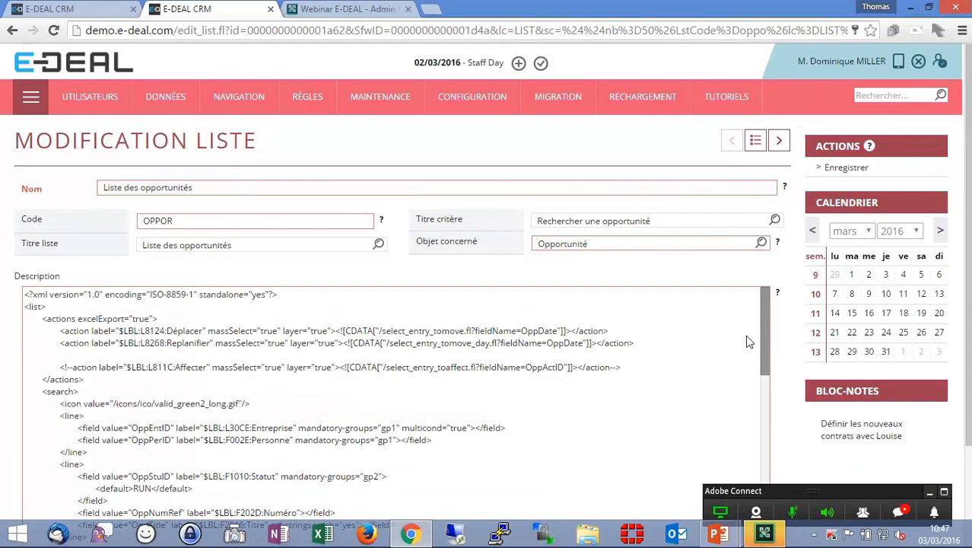
{"action": "scroll", "coordinate": [550, 354], "scroll_direction": "down", "scroll_amount": 6}
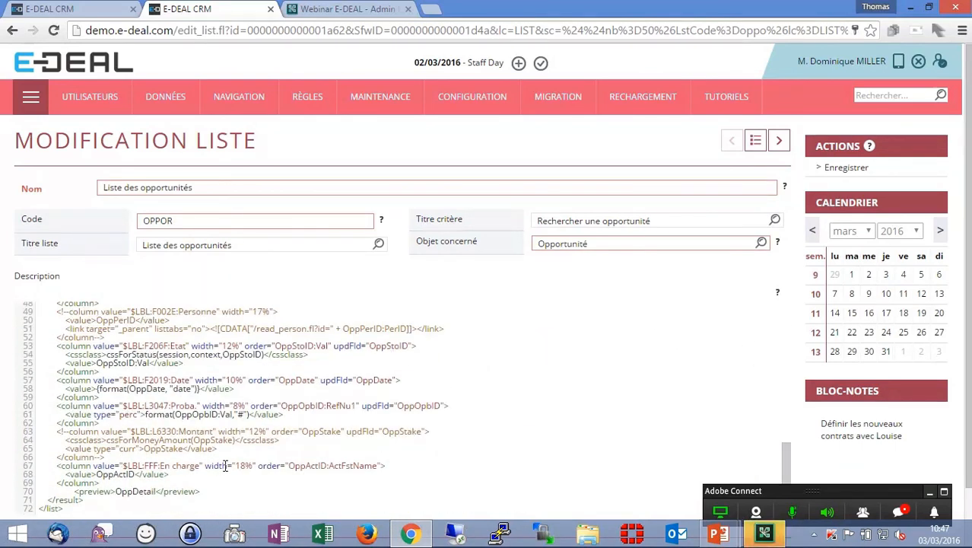
{"action": "left_click", "coordinate": [383, 466]}
{"action": "type", "text": "u"}
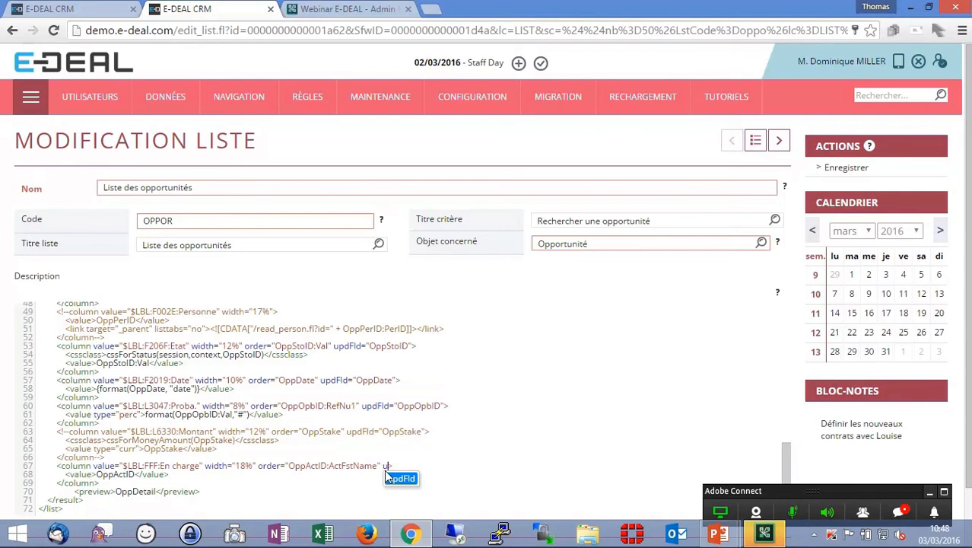
{"action": "left_click", "coordinate": [387, 476]}
{"action": "type", "text": "OppActID"}
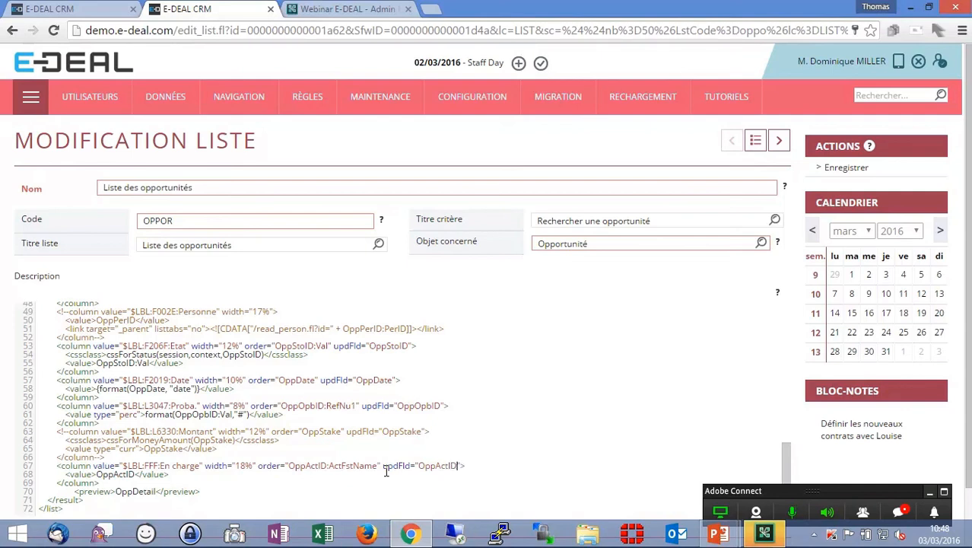
{"action": "double_click", "coordinate": [441, 467]}
{"action": "left_click", "coordinate": [844, 167]}
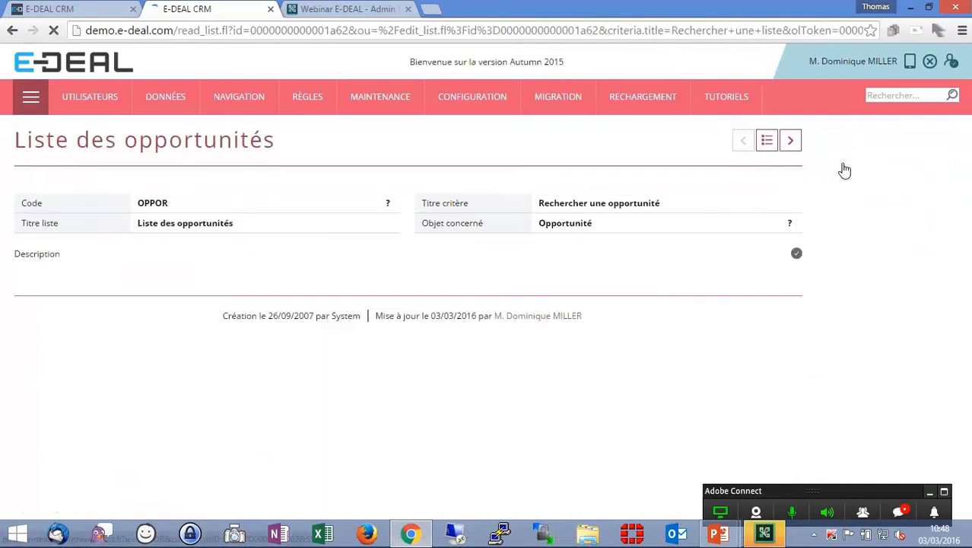
- Preview the updated opportunity search list
{"action": "left_click", "coordinate": [848, 166]}
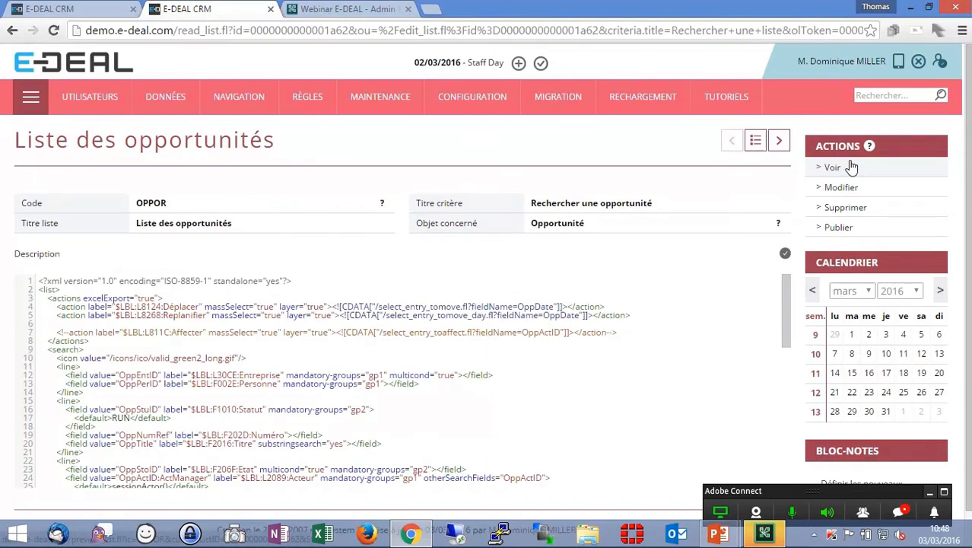
{"action": "left_click", "coordinate": [831, 169]}
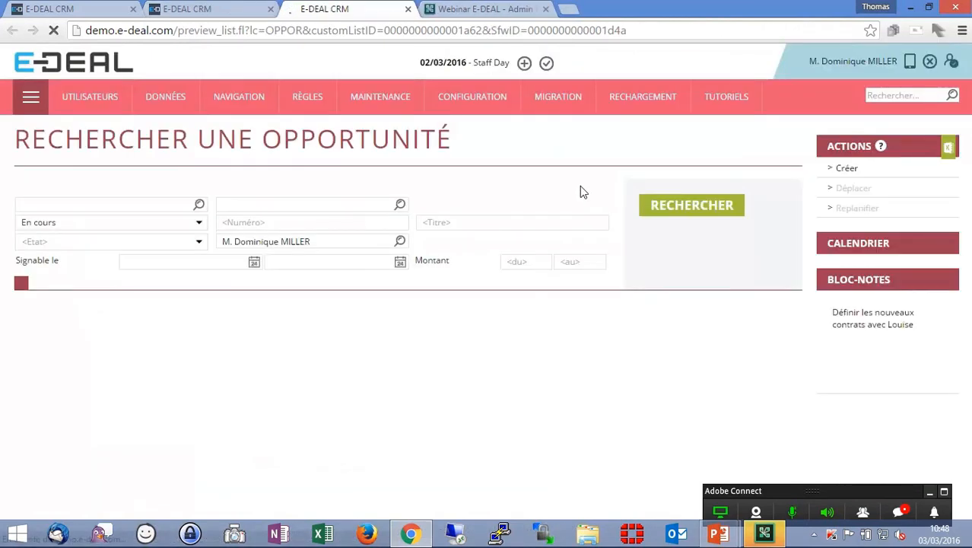
- Run the opportunity search and switch the results to inline editing mode
{"action": "left_click", "coordinate": [698, 212]}
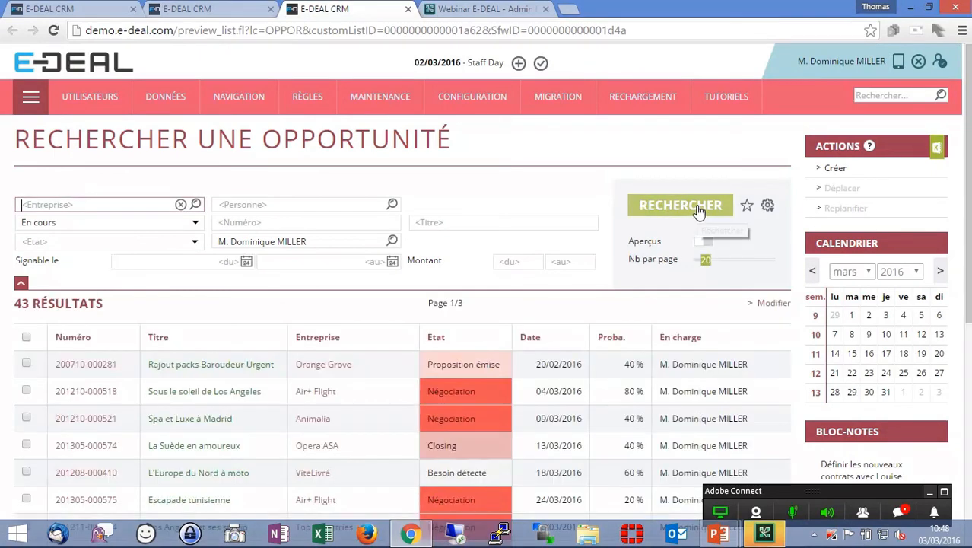
{"action": "left_click", "coordinate": [772, 303]}
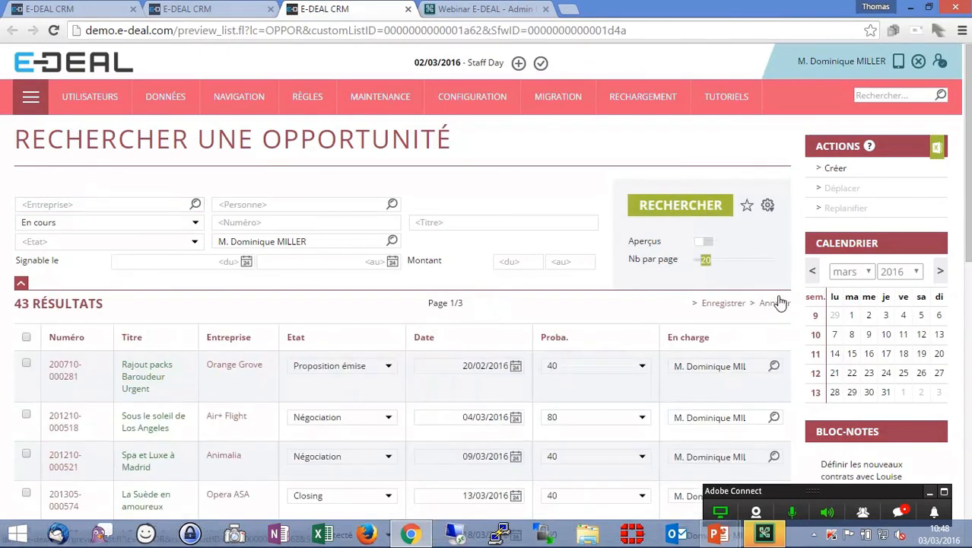
{"action": "scroll", "coordinate": [700, 293], "scroll_direction": "down", "scroll_amount": 3}
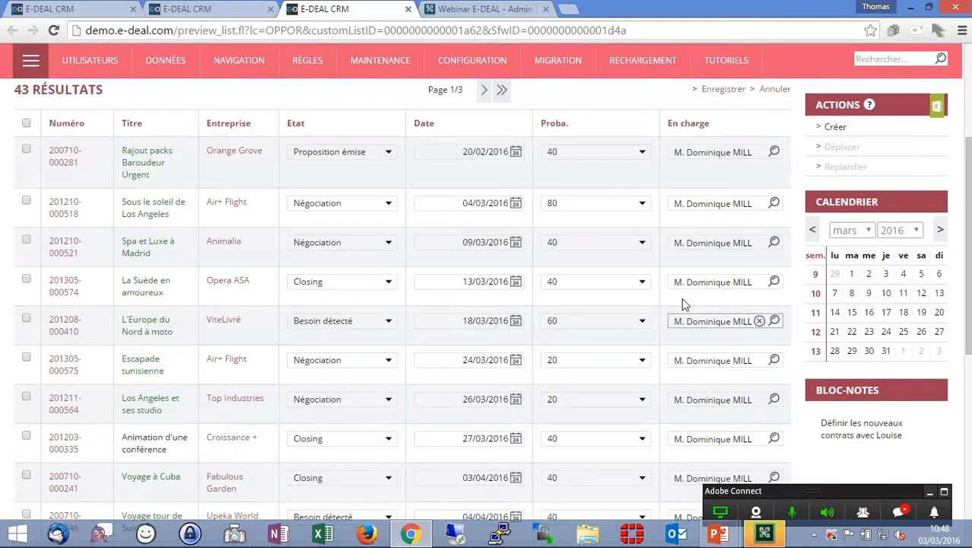
{"action": "scroll", "coordinate": [723, 337], "scroll_direction": "up", "scroll_amount": 1}
{"action": "scroll", "coordinate": [722, 336], "scroll_direction": "up", "scroll_amount": 2}
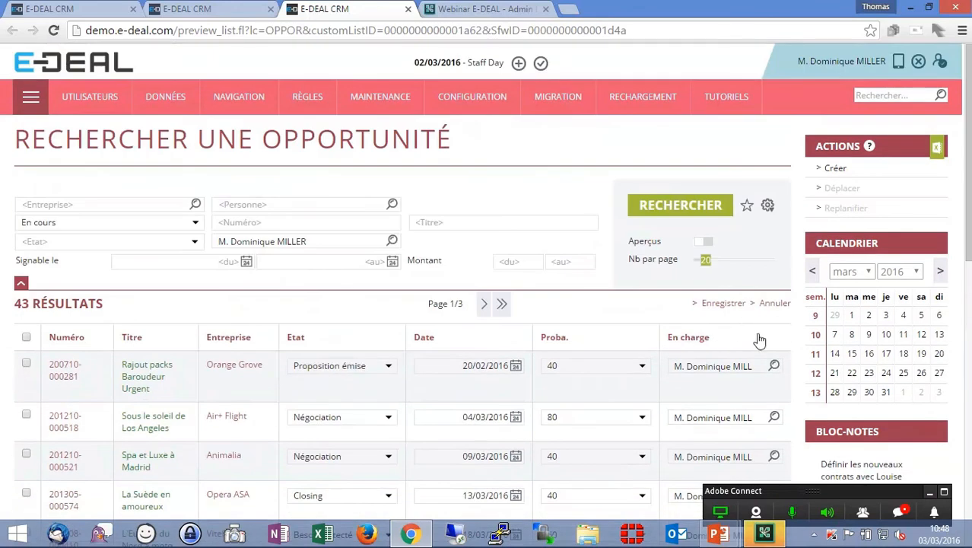
- Reassign Rajout packs Baroudeur Urgent to another colleague by searching the owner field inline
{"action": "left_click", "coordinate": [758, 365]}
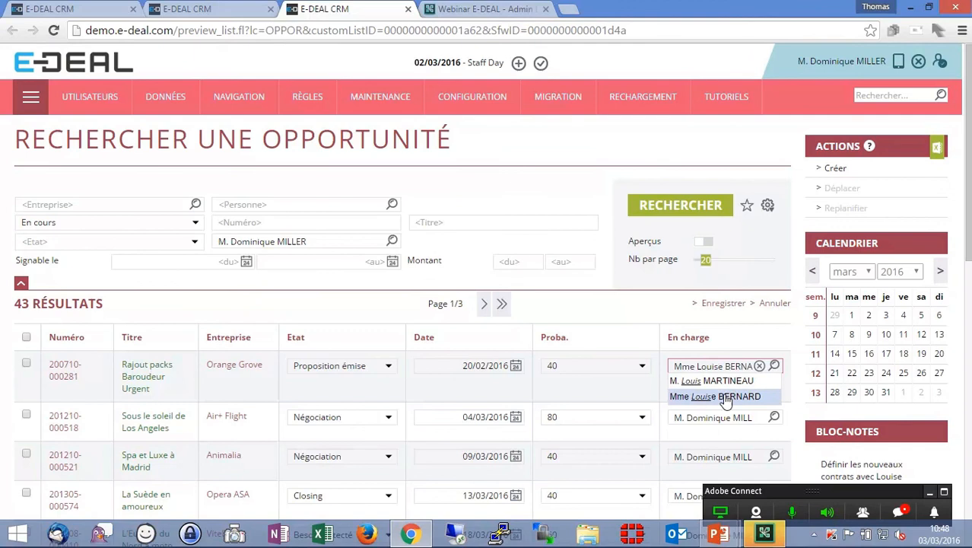
{"action": "left_click", "coordinate": [723, 396]}
- Replace the owner of Sous le soleil de Los Angeles with a colleague found by searching bara, and save the inline edits
{"action": "left_click", "coordinate": [724, 416]}
{"action": "left_click", "coordinate": [760, 418]}
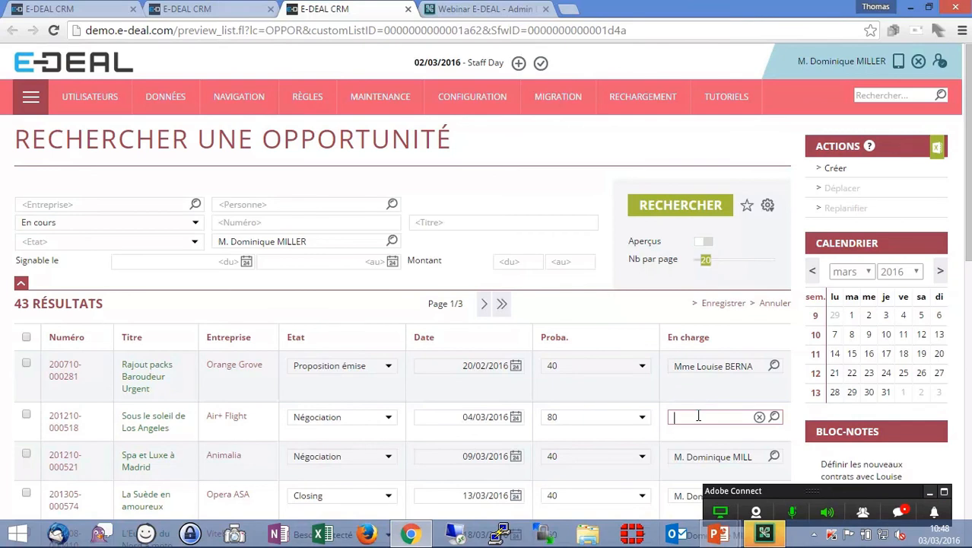
{"action": "type", "text": "bara"}
{"action": "left_click", "coordinate": [704, 433]}
{"action": "left_click", "coordinate": [723, 303]}
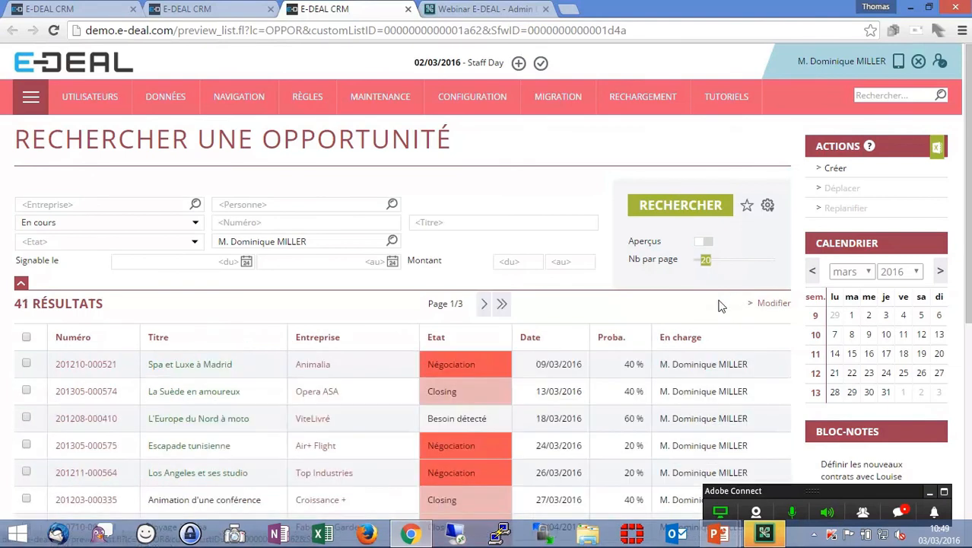
- Open the OPPOR list for editing and add an uncommented copy of the Affecter mass action in the actions block
{"action": "left_click", "coordinate": [241, 8]}
{"action": "left_click", "coordinate": [846, 187]}
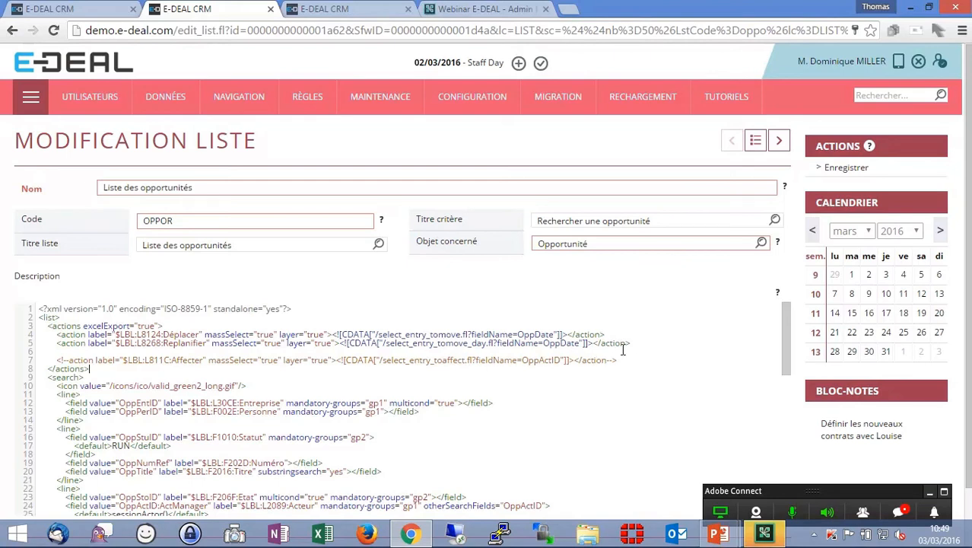
{"action": "key", "text": "shift+Up"}
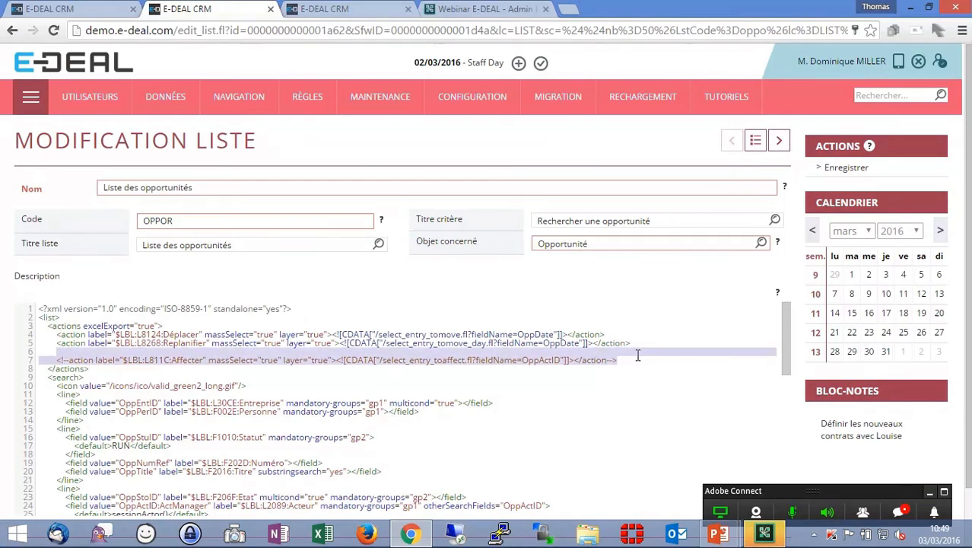
{"action": "left_click", "coordinate": [644, 343]}
{"action": "type", "text": "<!--action label=\"$LBL:L811C:Affecter\" massSelect=\"true\" layer=\"true\"><![CDATA[\"/select_entry_toaffect.fl?fieldName=OppActID\"]]></action-->"}
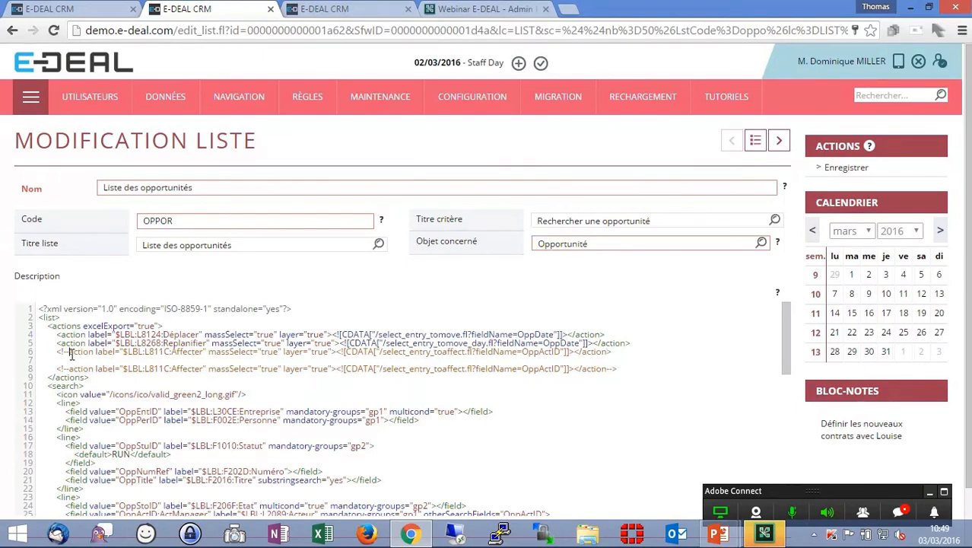
{"action": "key", "text": "BackSpace"}
{"action": "key", "text": "BackSpace"}
{"action": "key", "text": "BackSpace"}
{"action": "key", "text": "BackSpace"}
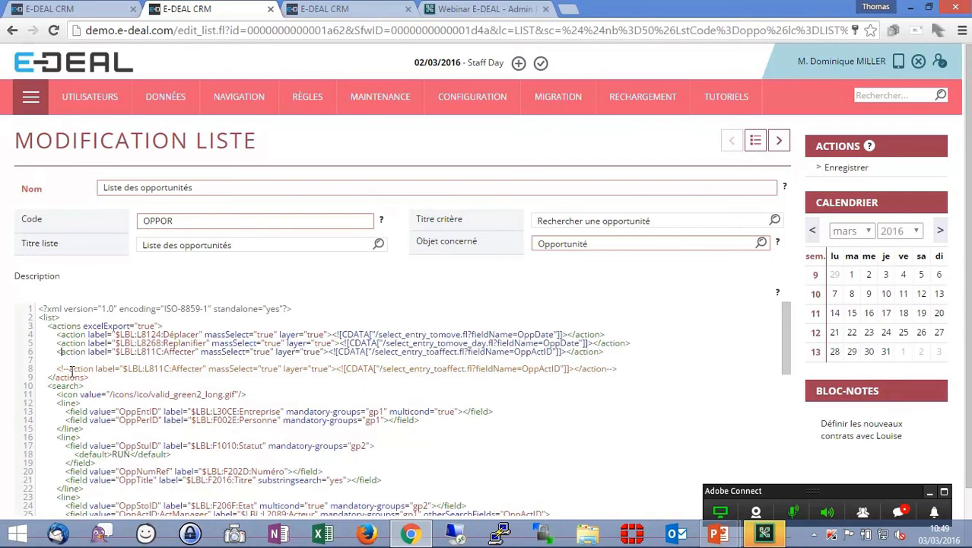
- Review the Affecter action's select_entry_toaffect page and OppActID field, and save the list
{"action": "double_click", "coordinate": [150, 353]}
{"action": "double_click", "coordinate": [183, 352]}
{"action": "left_click_drag", "start_coordinate": [412, 352], "coordinate": [457, 352]}
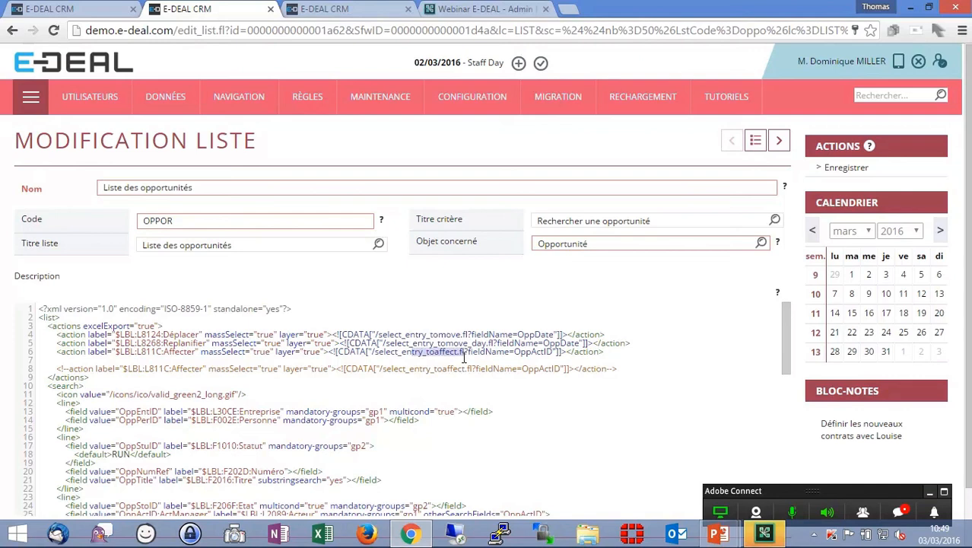
{"action": "double_click", "coordinate": [534, 352]}
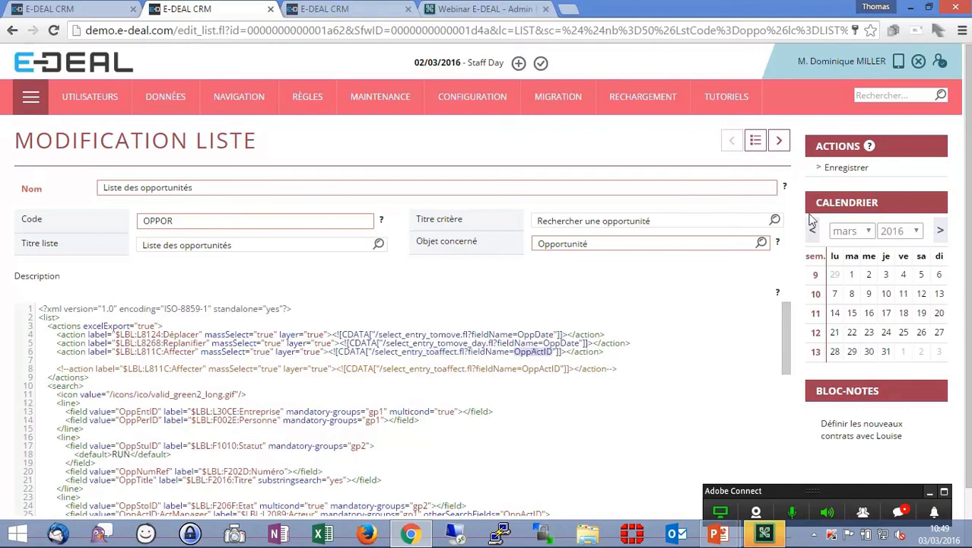
{"action": "left_click", "coordinate": [846, 168]}
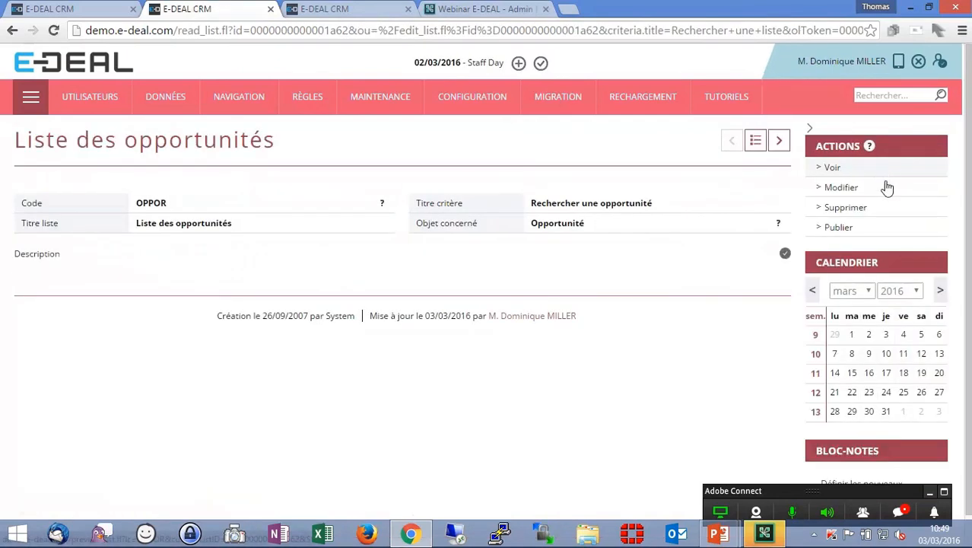
- Preview the list, run the search, and tick the four opportunities from Los Angeles et ses studio to Contrat Cadre Certime
{"action": "left_click", "coordinate": [833, 168]}
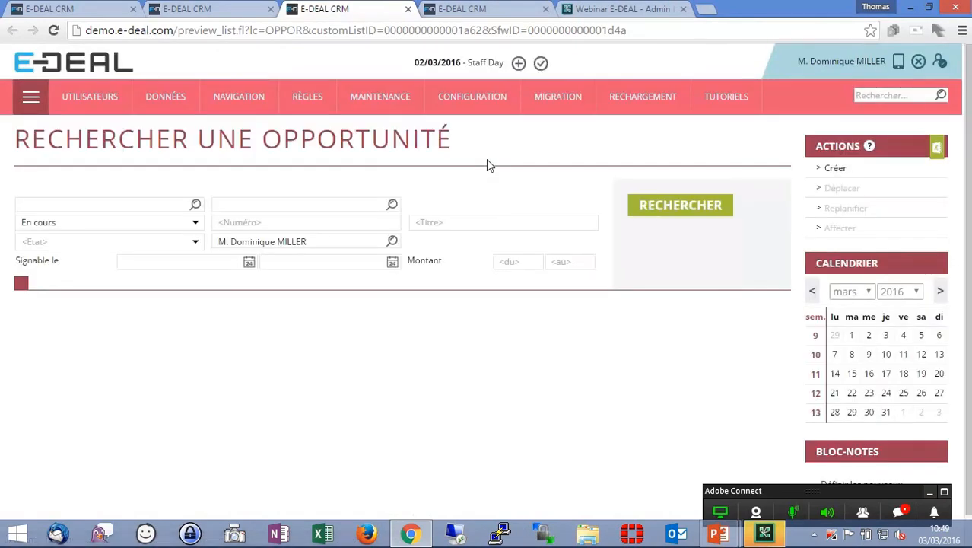
{"action": "left_click", "coordinate": [707, 215]}
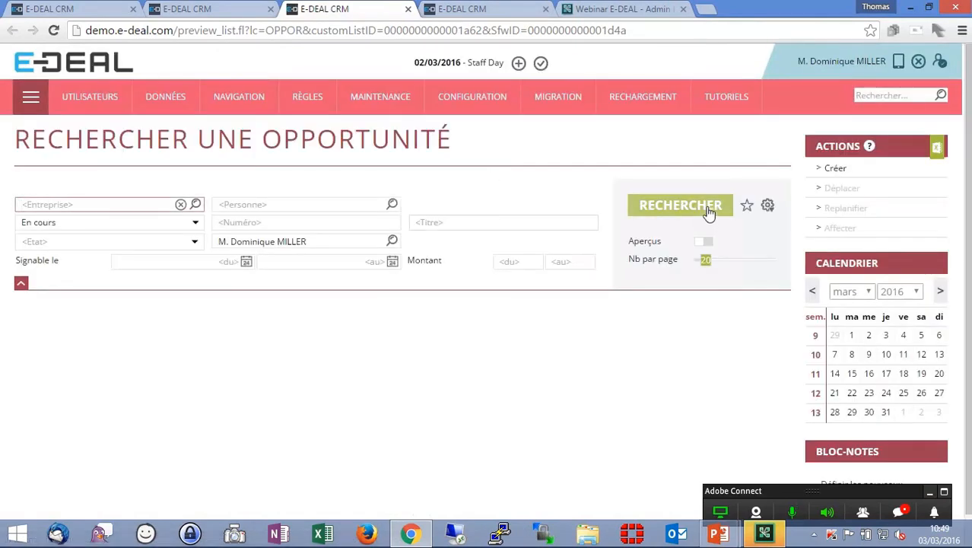
{"action": "scroll", "coordinate": [131, 349], "scroll_direction": "down", "scroll_amount": 3}
{"action": "left_click", "coordinate": [26, 330]}
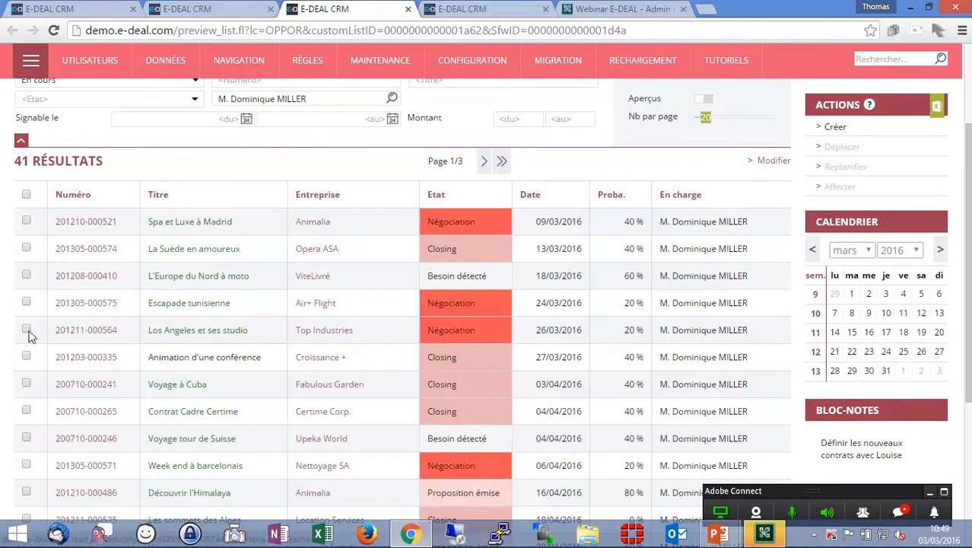
{"action": "left_click", "coordinate": [26, 357]}
{"action": "left_click", "coordinate": [26, 383]}
{"action": "left_click", "coordinate": [26, 410]}
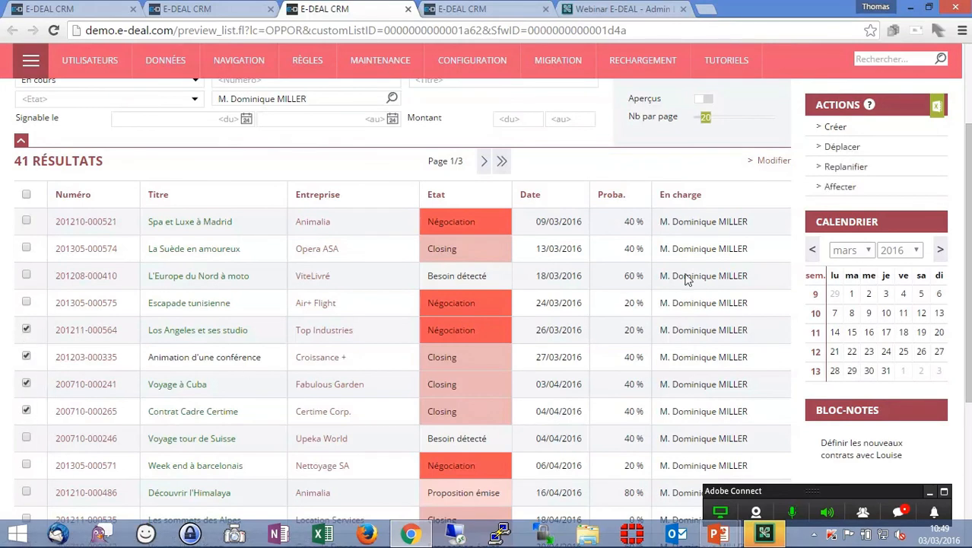
- Reassign the selected opportunities to another colleague with the Affecter action and close the message
{"action": "left_click", "coordinate": [844, 186]}
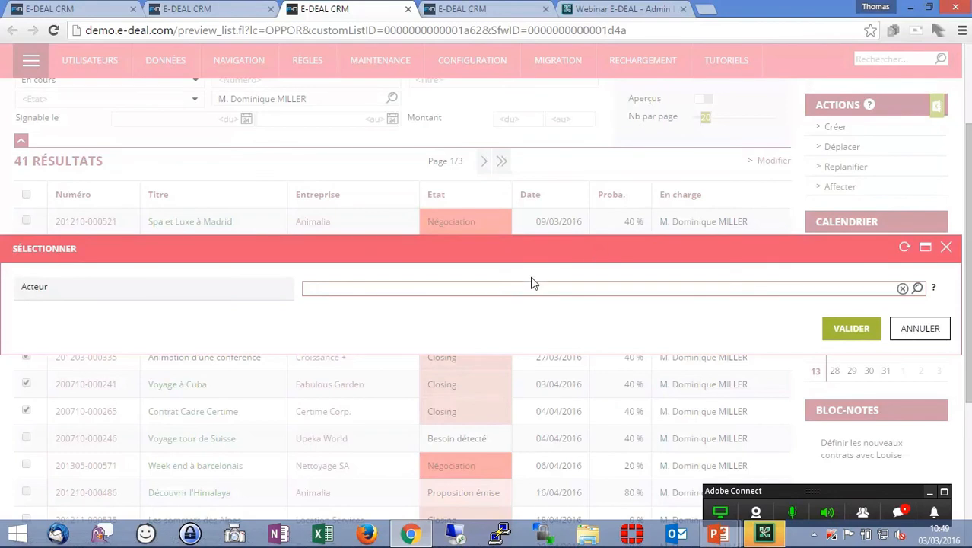
{"action": "type", "text": "loui"}
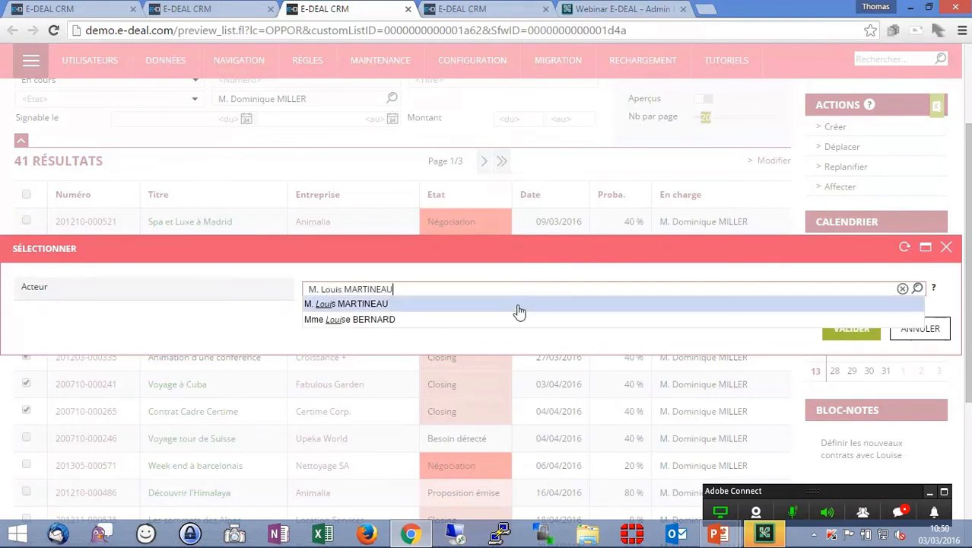
{"action": "left_click", "coordinate": [515, 320]}
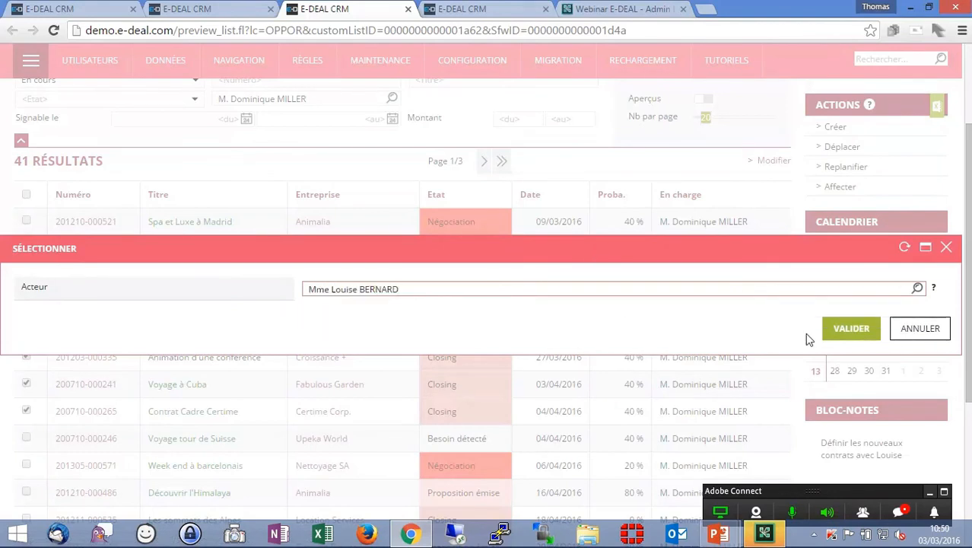
{"action": "left_click", "coordinate": [848, 334]}
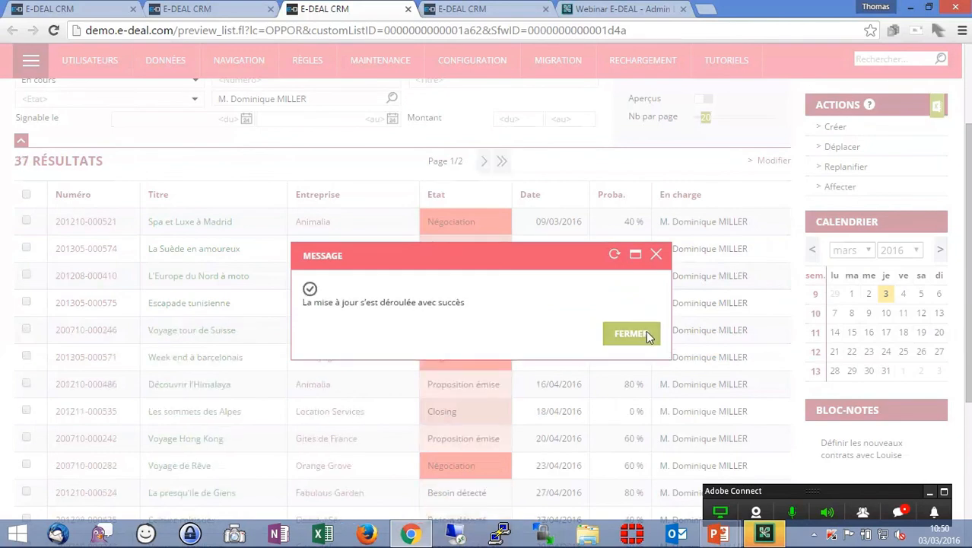
{"action": "left_click", "coordinate": [645, 331]}
{"action": "left_click", "coordinate": [26, 302]}
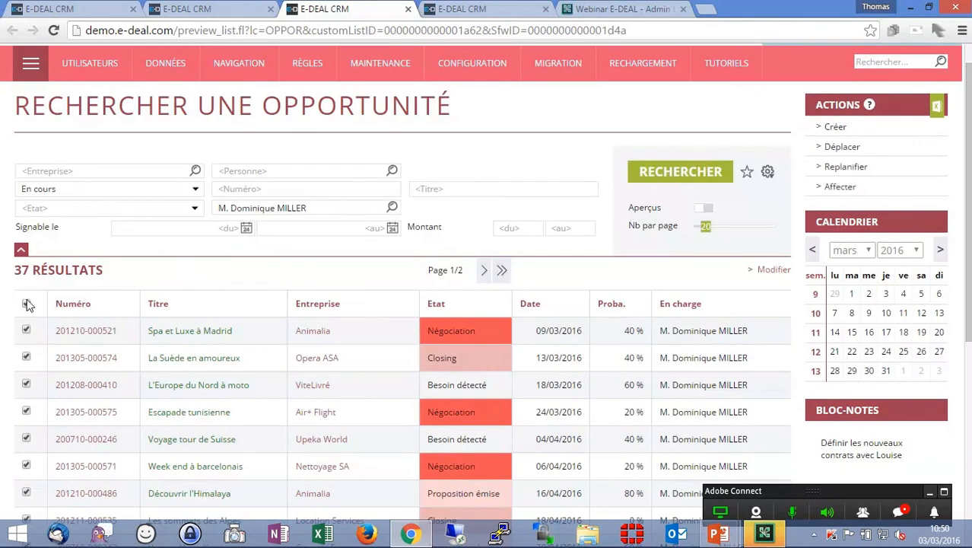
{"action": "left_click", "coordinate": [839, 187]}
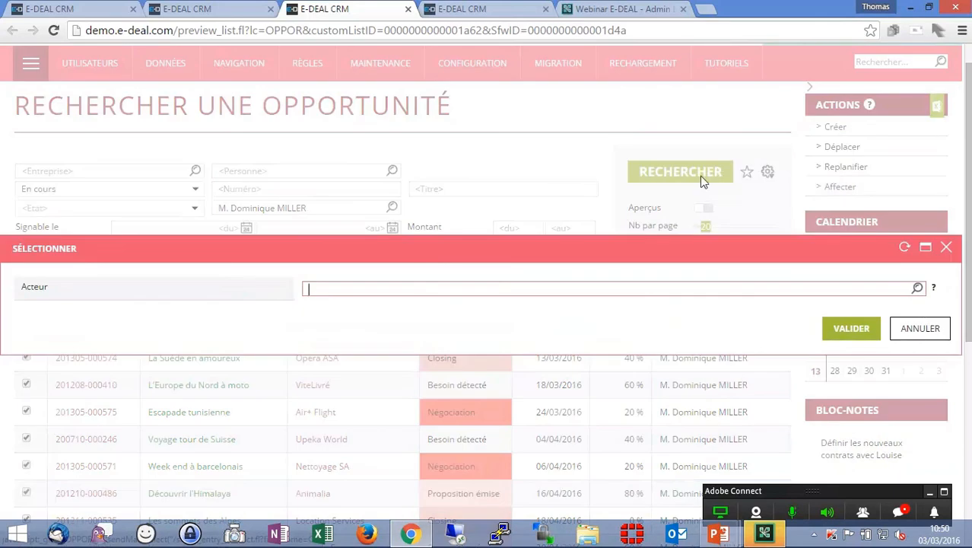
{"action": "left_click", "coordinate": [929, 334]}
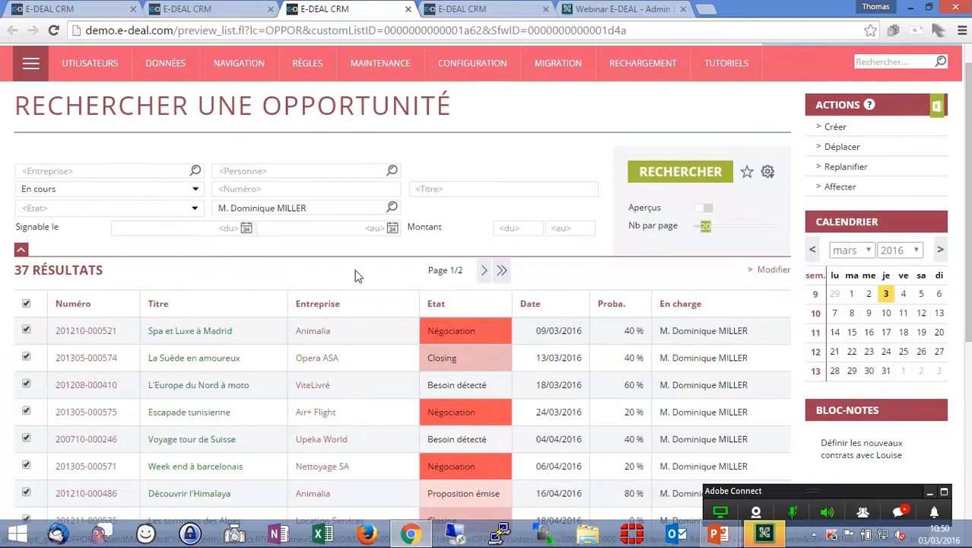
- Log out and sign back in with the manager account
{"action": "scroll", "coordinate": [353, 275], "scroll_direction": "up", "scroll_amount": 1}
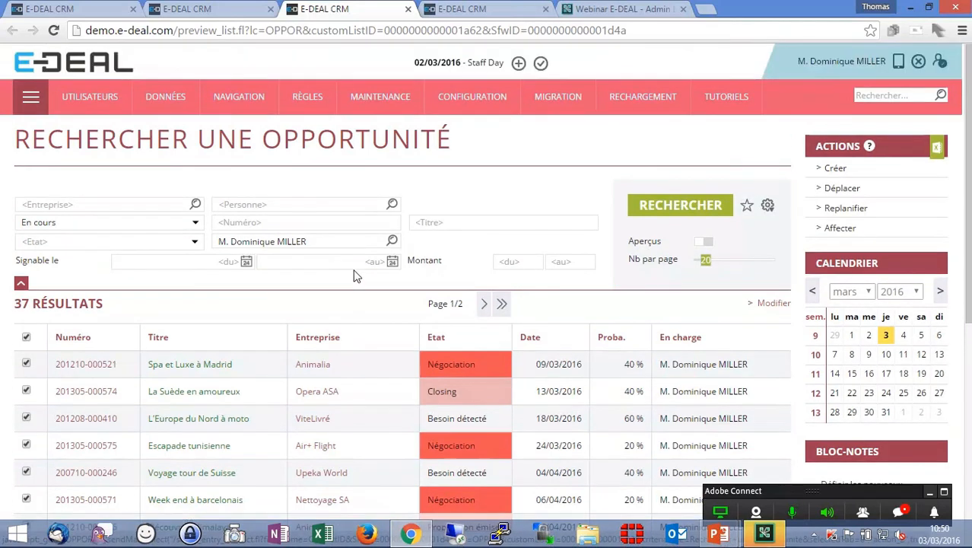
{"action": "left_click", "coordinate": [919, 62]}
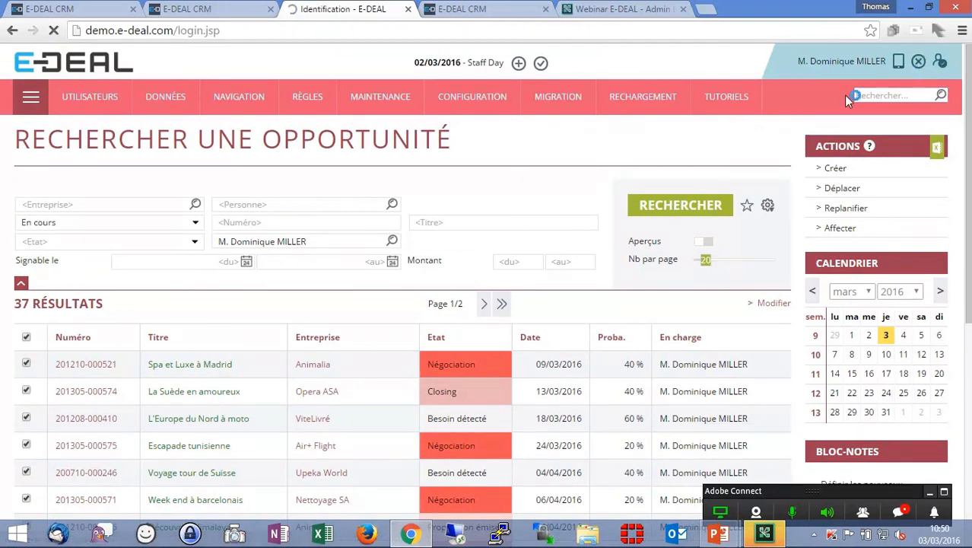
{"action": "key", "text": "ctrl+a"}
{"action": "type", "text": "manager"}
{"action": "key", "text": "Return"}
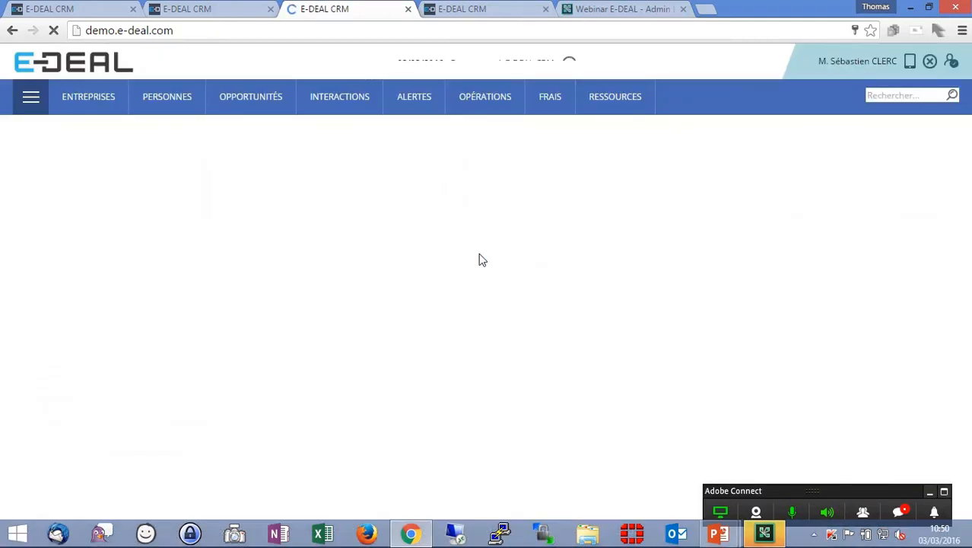
- Open the team's opportunities, switch to the Liste des opportunités search and run it
{"action": "left_click", "coordinate": [252, 161]}
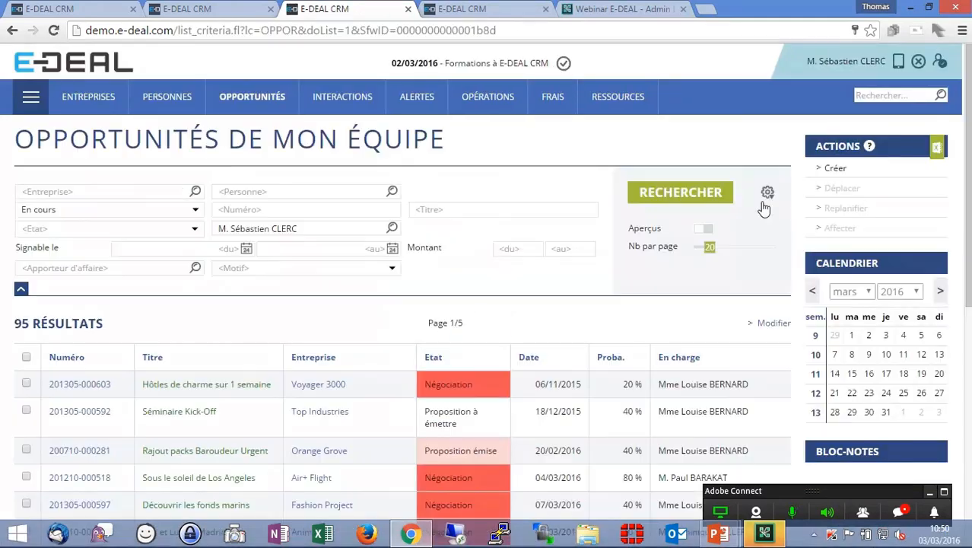
{"action": "left_click", "coordinate": [766, 193]}
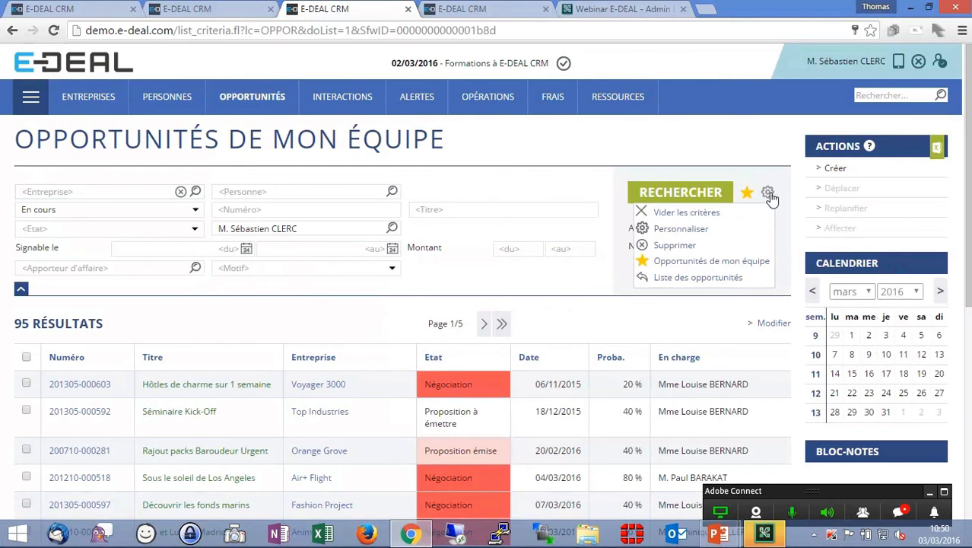
{"action": "left_click", "coordinate": [686, 279]}
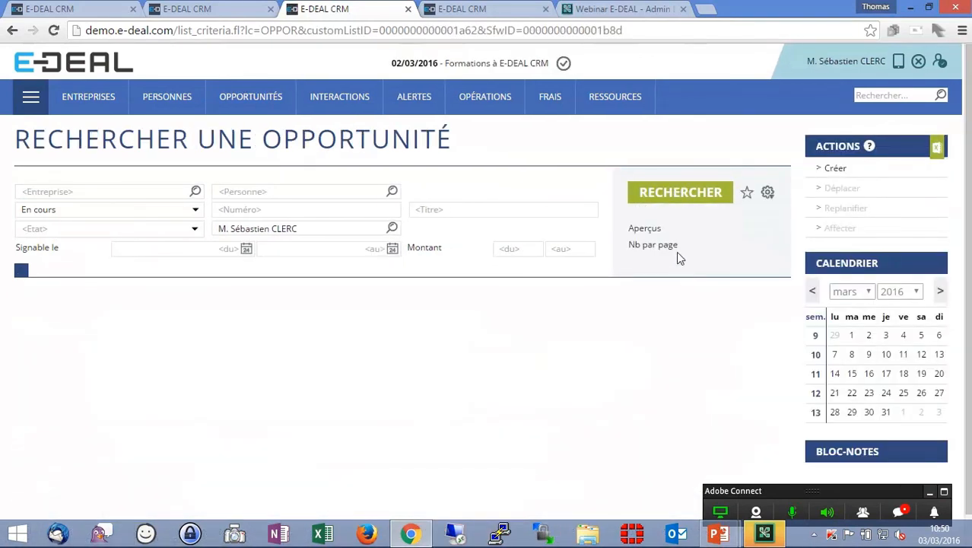
{"action": "left_click", "coordinate": [685, 196]}
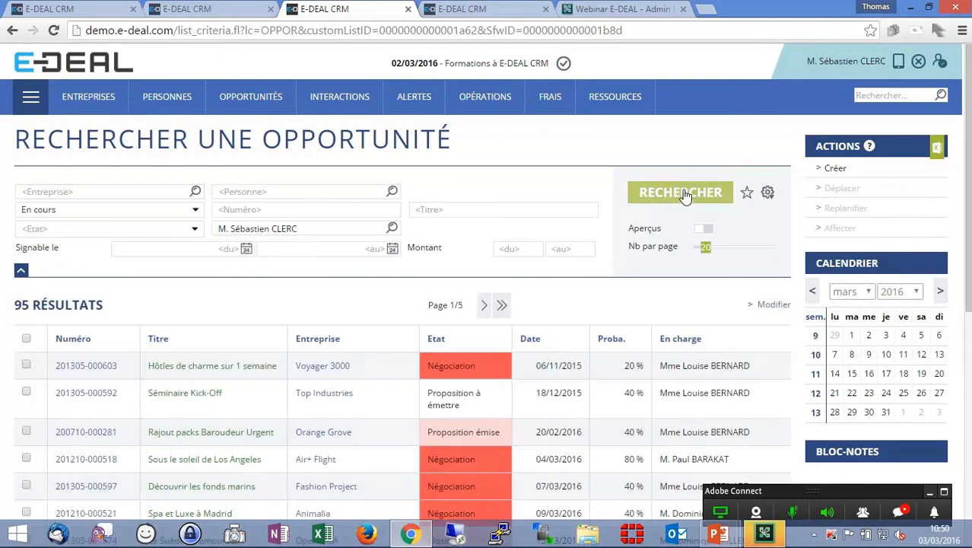
- Switch the manager's opportunity results to inline editing, then return to the presentation slides
{"action": "scroll", "coordinate": [693, 244], "scroll_direction": "down", "scroll_amount": 6}
{"action": "scroll", "coordinate": [693, 247], "scroll_direction": "up", "scroll_amount": 6}
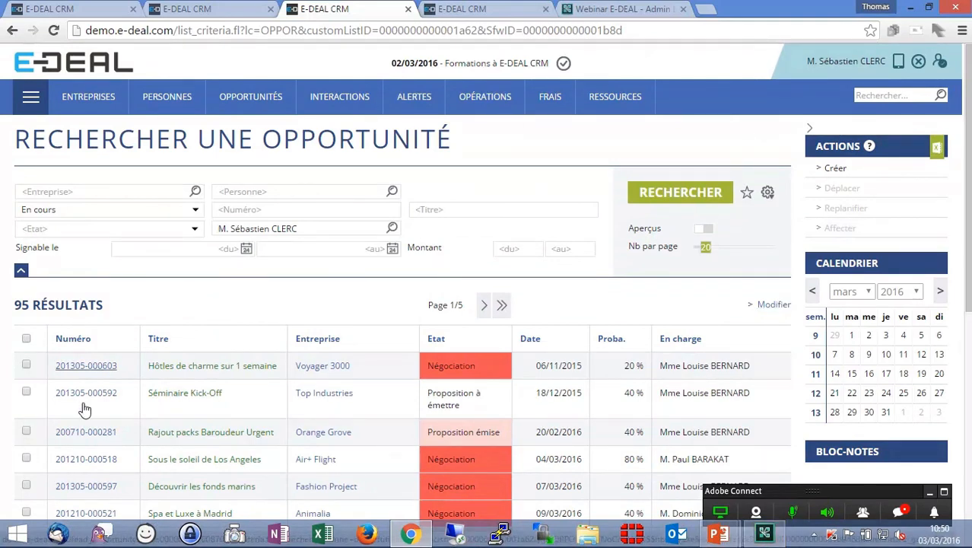
{"action": "left_click", "coordinate": [770, 305]}
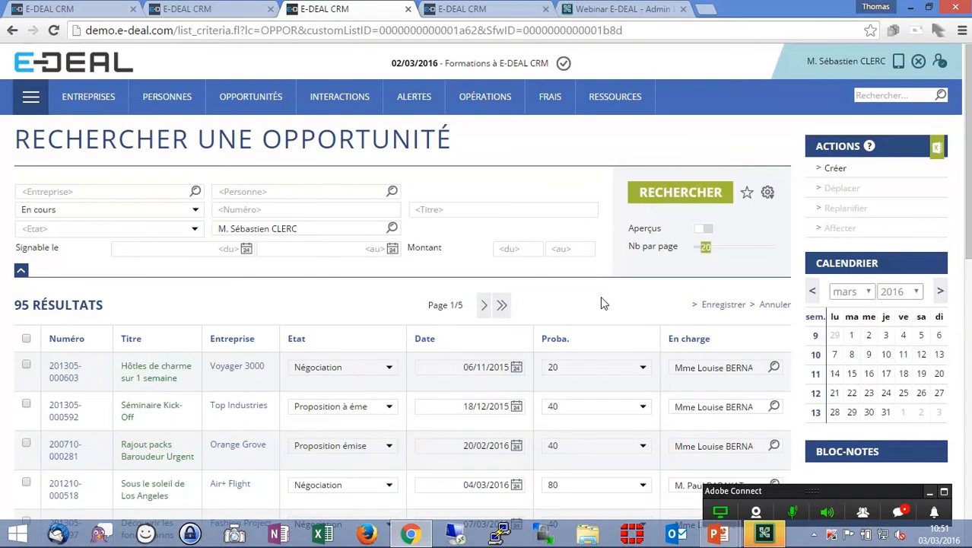
{"action": "key", "text": "alt+Tab"}
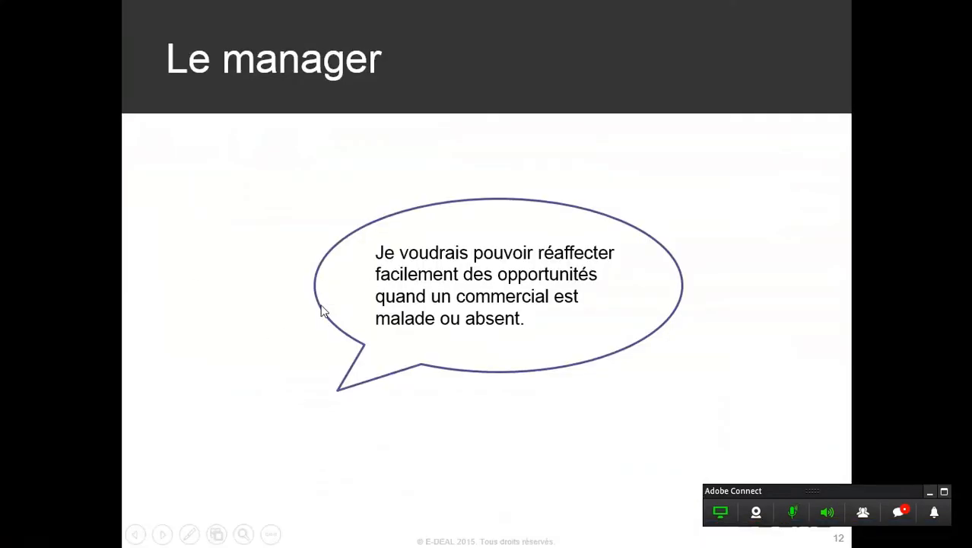